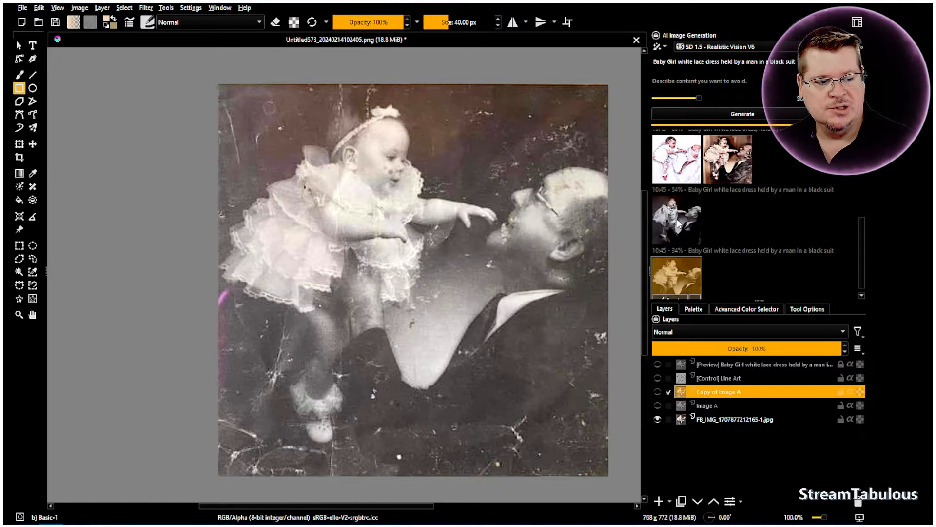
# Make the Image A and Copy of Image A layers visible over the original photo.
pyautogui.click(658, 405)
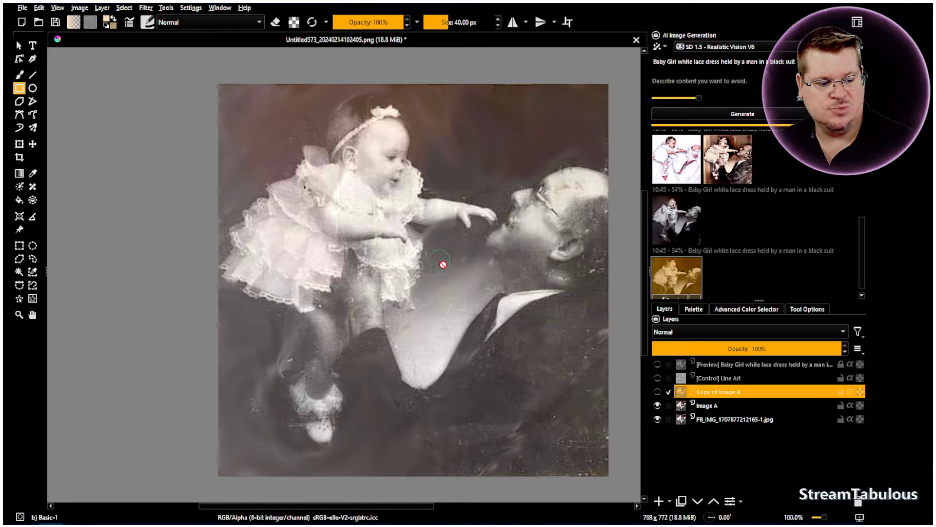
pyautogui.moveTo(659, 399)
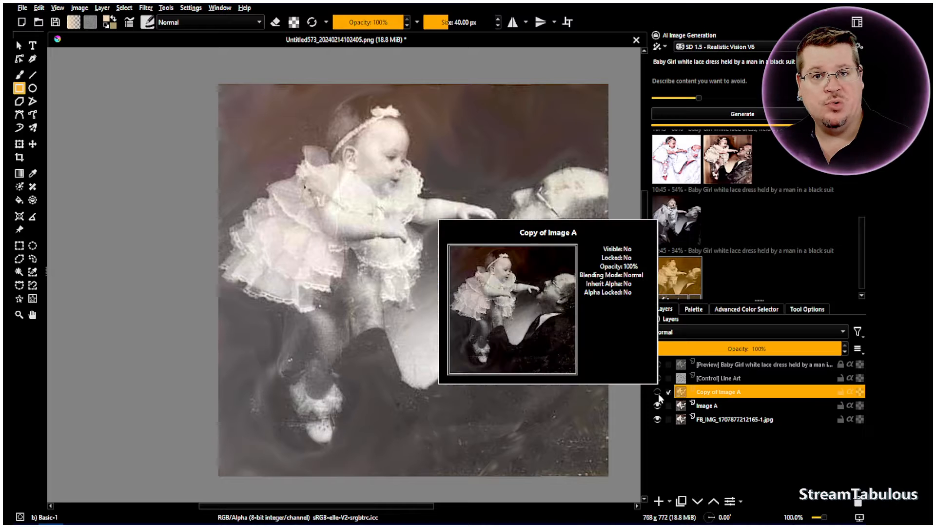
pyautogui.click(658, 394)
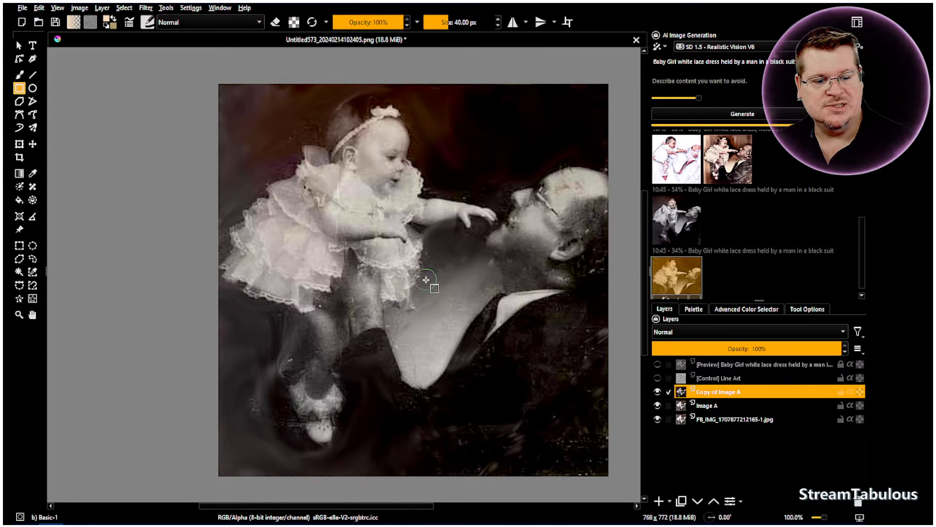
pyautogui.click(32, 315)
pyautogui.moveTo(398, 280); pyautogui.dragTo(330, 276)
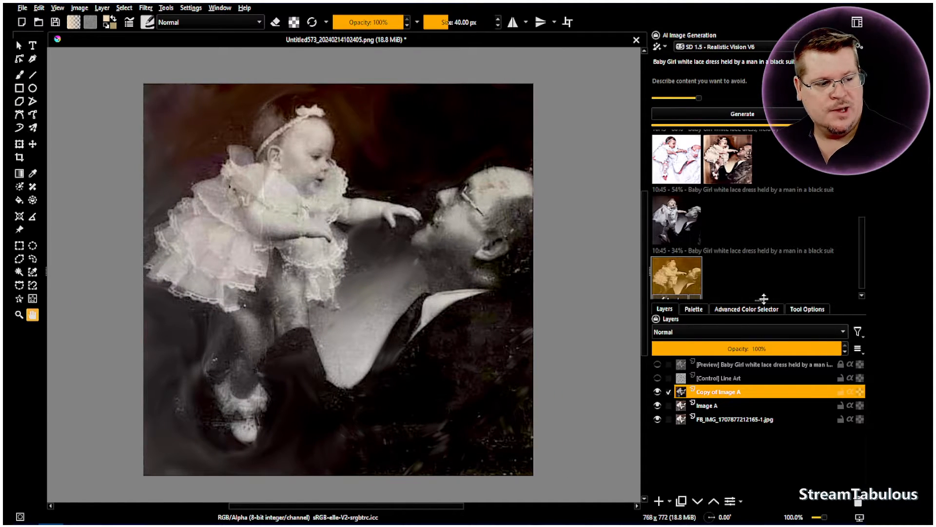
# Remove the [Control] Line Art layer from the document.
pyautogui.click(721, 379)
pyautogui.rightClick(705, 379)
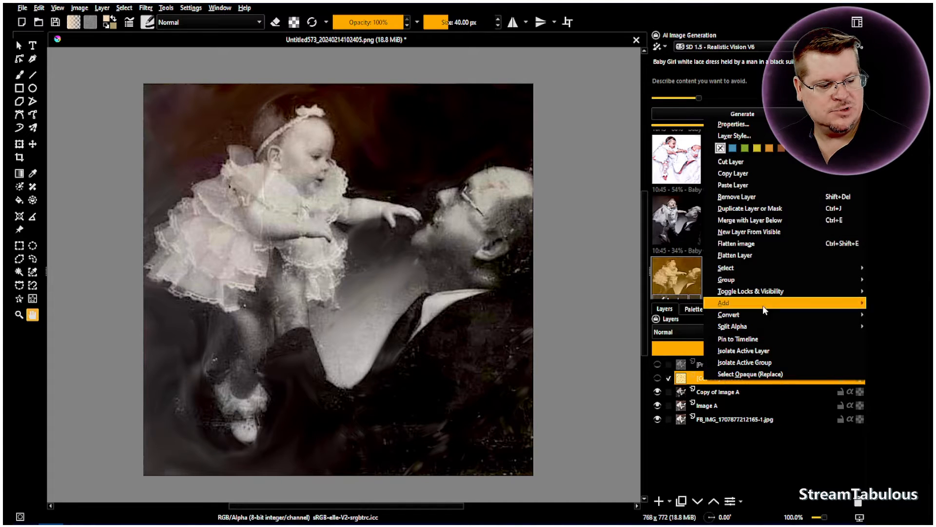
pyautogui.click(758, 197)
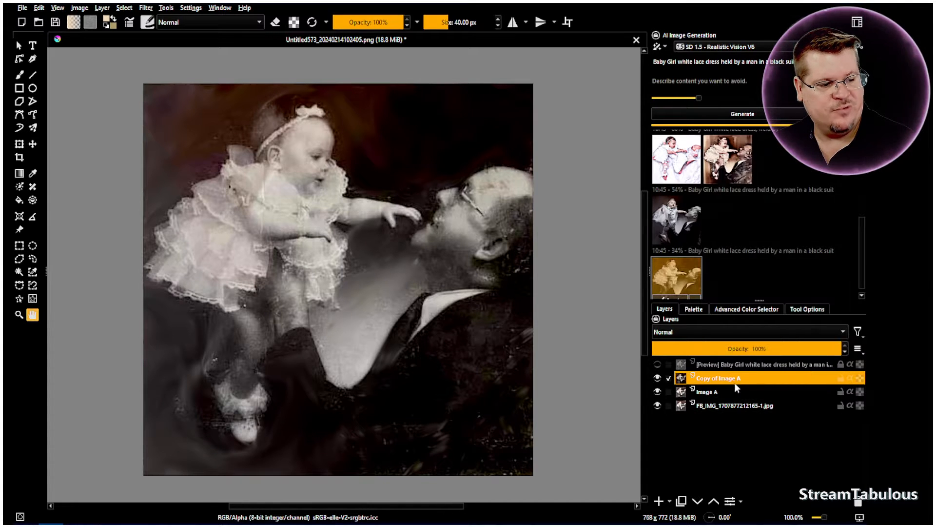
pyautogui.scroll(4, 740, 162)
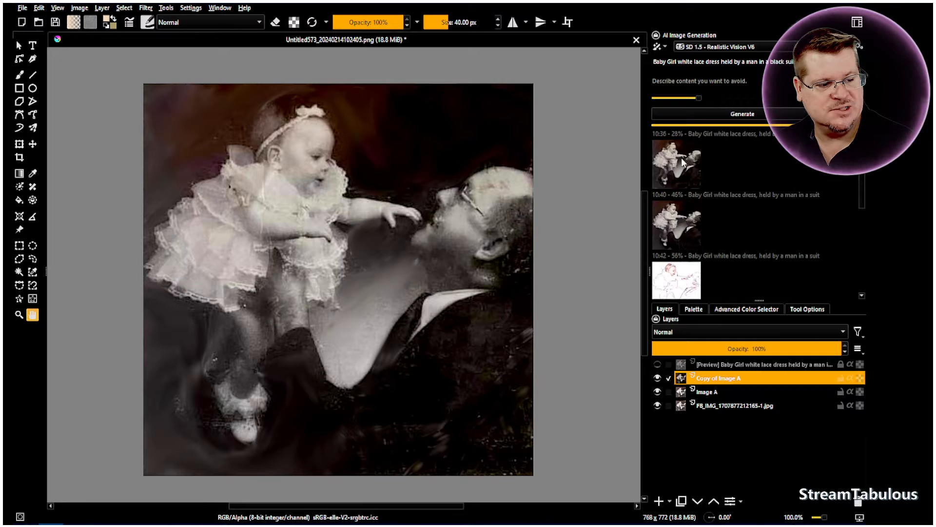
pyautogui.scroll(-2, 698, 210)
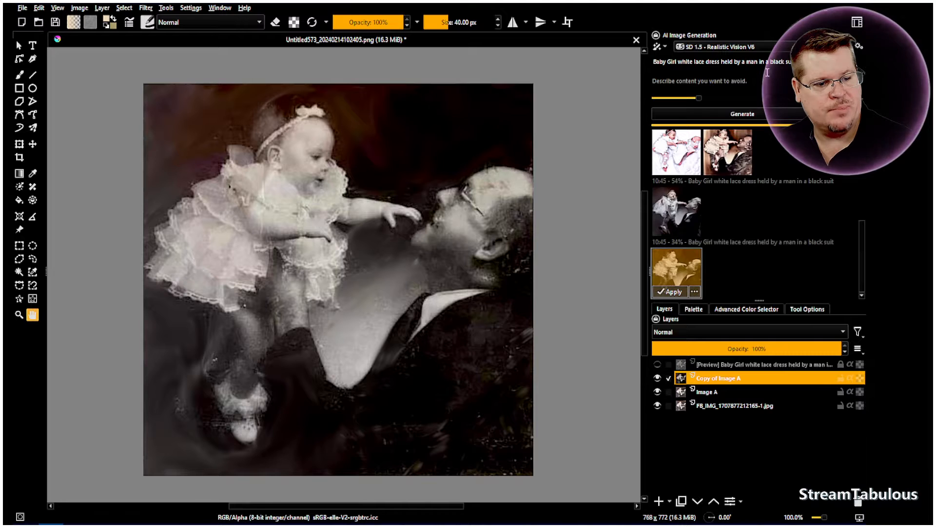
# Add "age 50" after "man" in the AI image generation prompt.
pyautogui.click(759, 62)
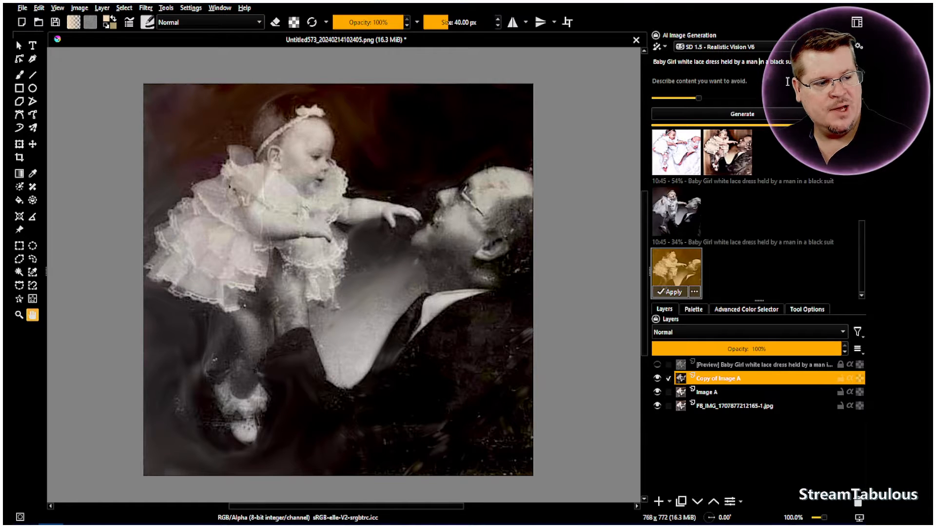
pyautogui.write('50s')
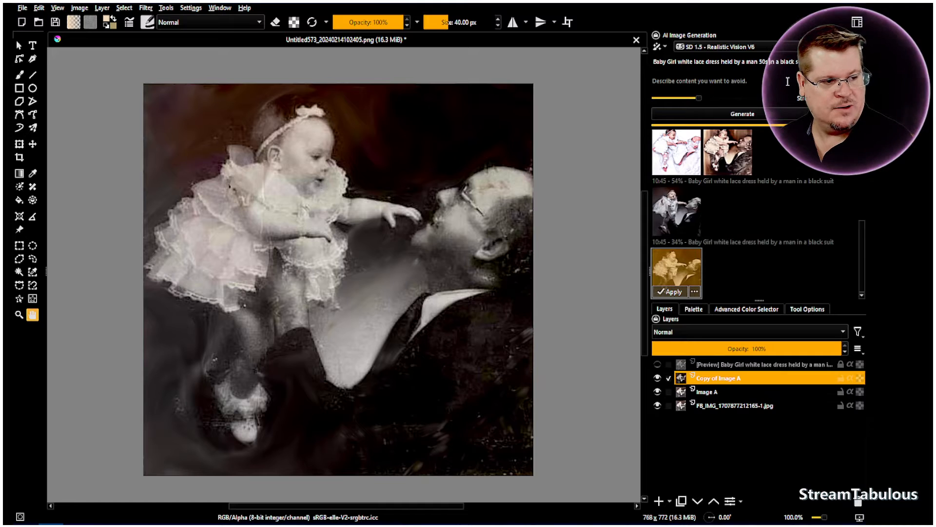
pyautogui.press('Left')
pyautogui.press('Left')
pyautogui.press('Left')
pyautogui.press('Left')
pyautogui.write('age')
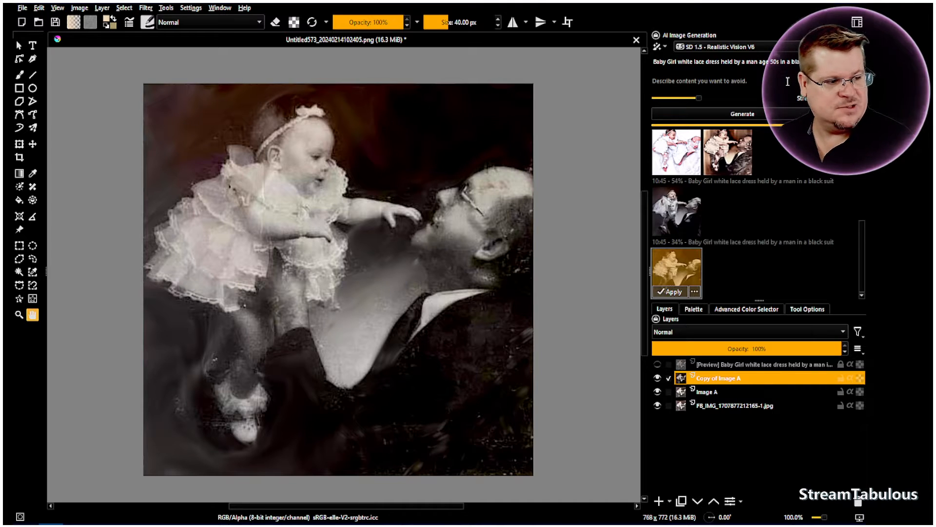
pyautogui.press('Right')
pyautogui.press('Right')
pyautogui.press('Delete')
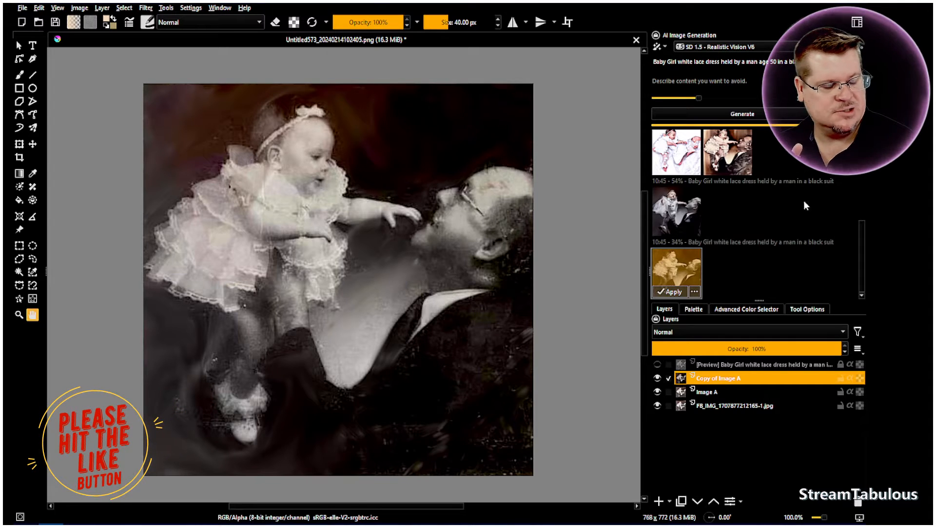
# Raise the generation strength to its maximum and generate an image from the revised prompt.
pyautogui.moveTo(699, 98); pyautogui.dragTo(788, 97)
pyautogui.click(789, 112)
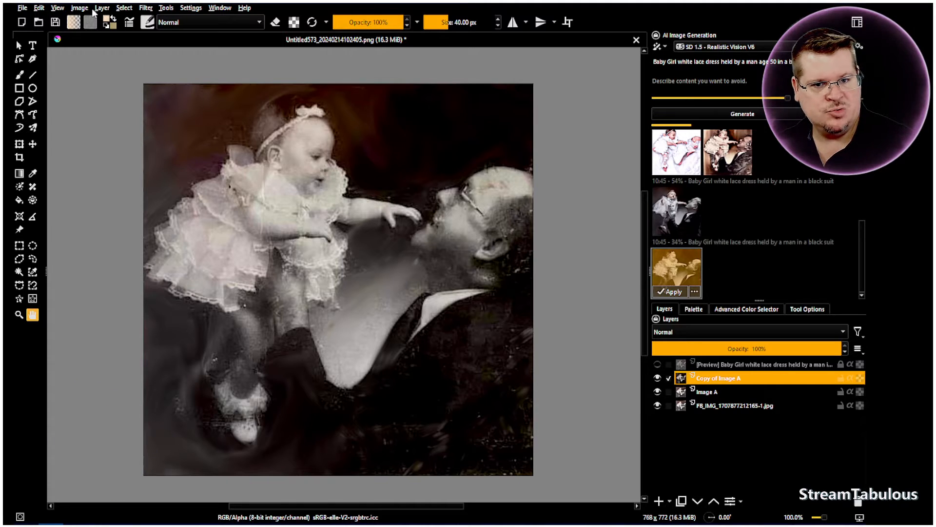
pyautogui.click(79, 8)
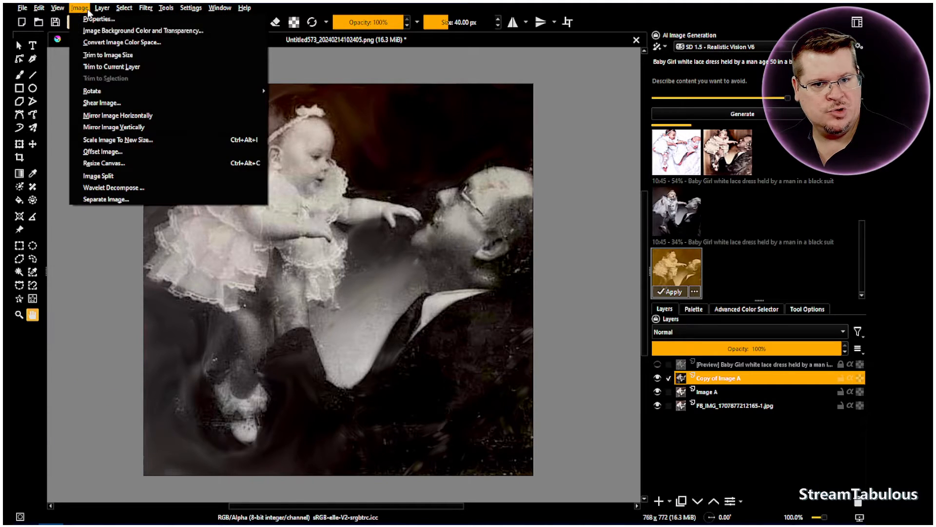
pyautogui.click(116, 140)
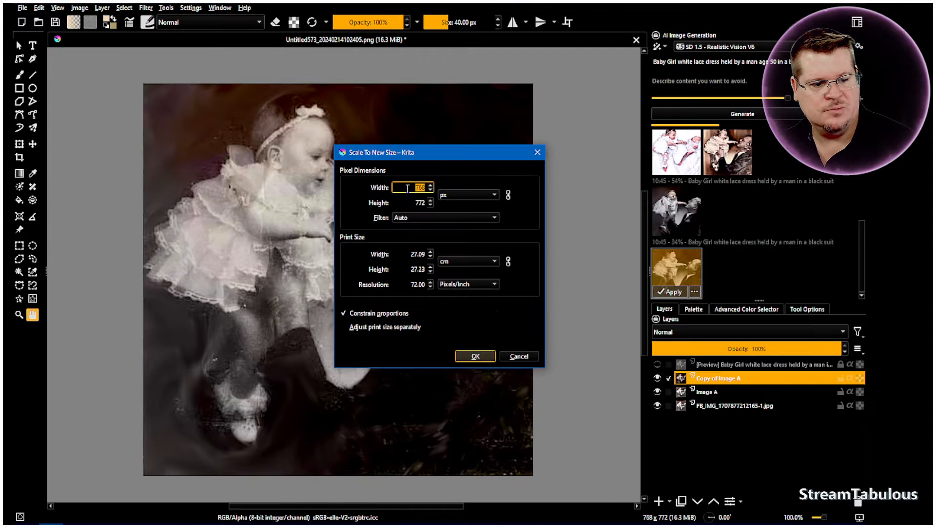
pyautogui.click(514, 357)
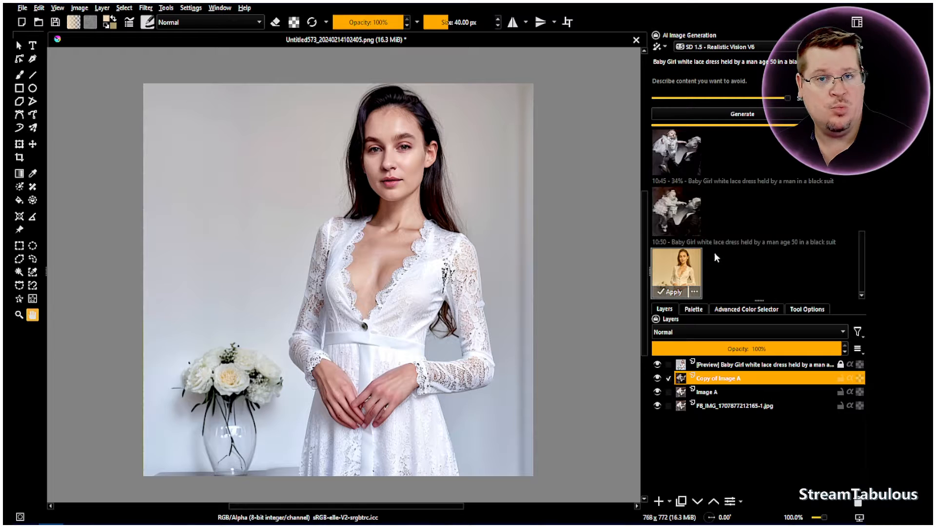
# Preview the earlier 34% result, lower the strength to 10% and generate a new version of the photo.
pyautogui.click(683, 215)
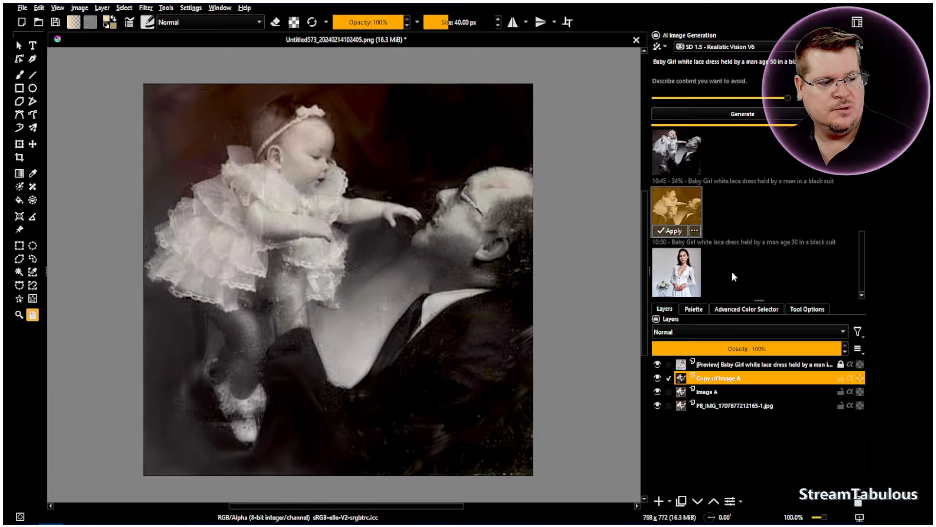
pyautogui.moveTo(788, 98); pyautogui.dragTo(663, 97)
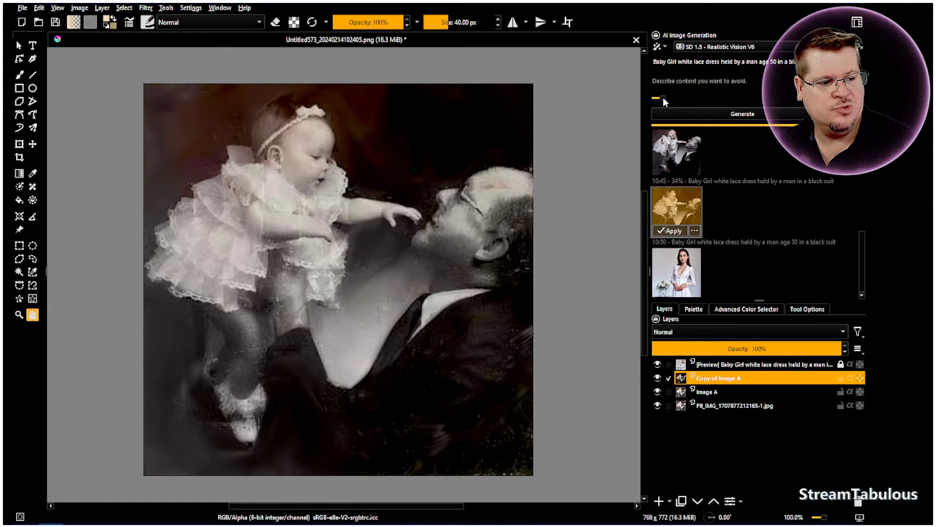
pyautogui.moveTo(662, 97)
pyautogui.mouseDown()
pyautogui.moveTo(675, 97)
pyautogui.moveTo(659, 98)
pyautogui.mouseUp()
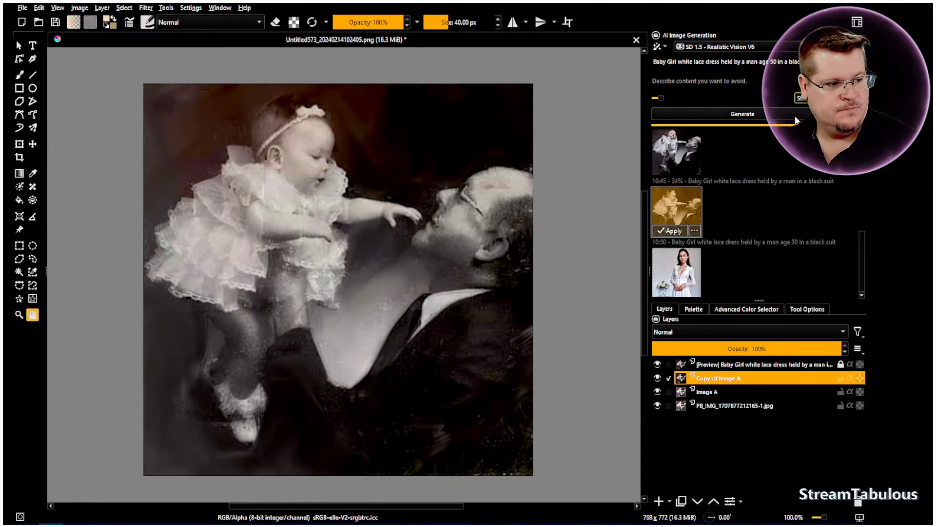
pyautogui.click(669, 97)
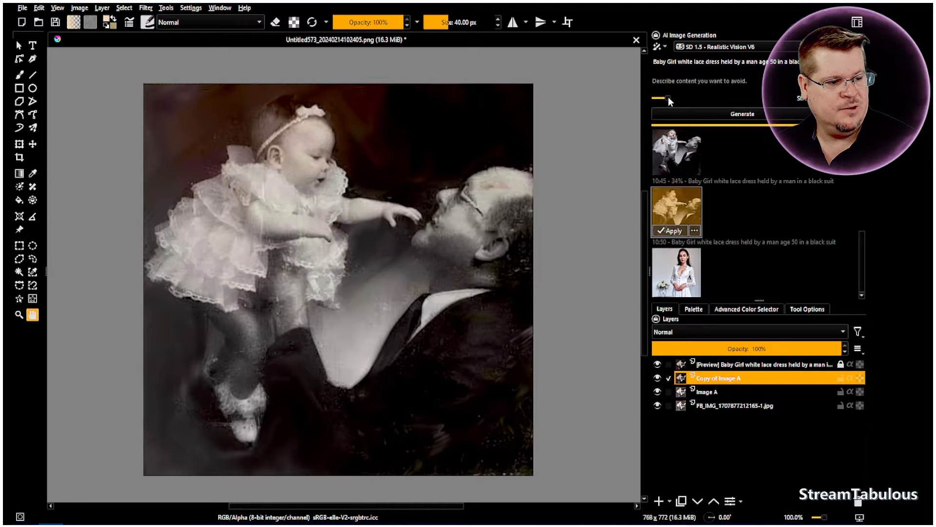
pyautogui.click(707, 113)
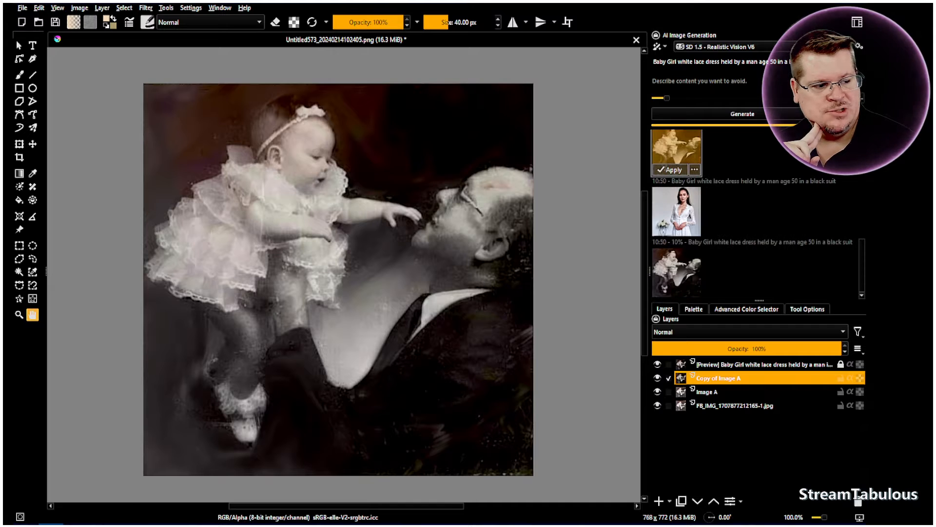
# Preview the 10% result and compare it with the layers underneath by switching the preview layer's visibility.
pyautogui.click(692, 276)
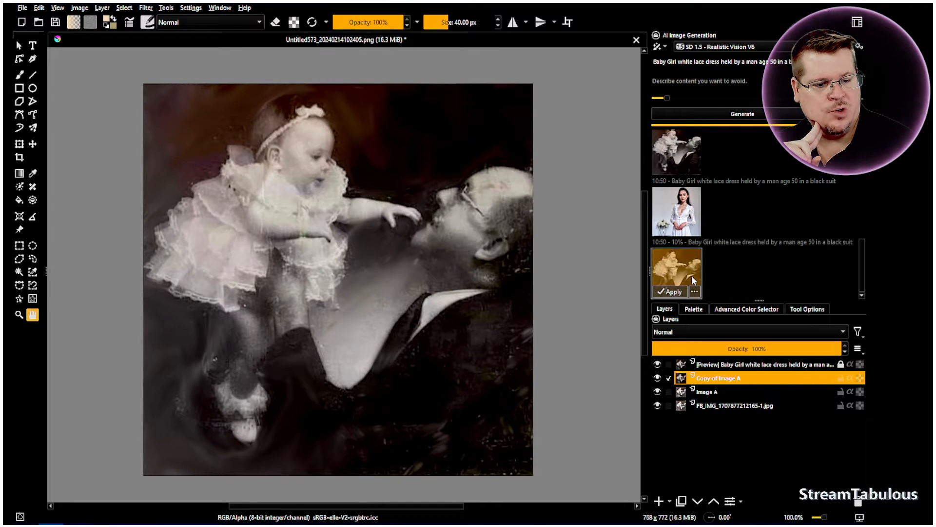
pyautogui.click(658, 364)
pyautogui.click(658, 364)
pyautogui.click(657, 364)
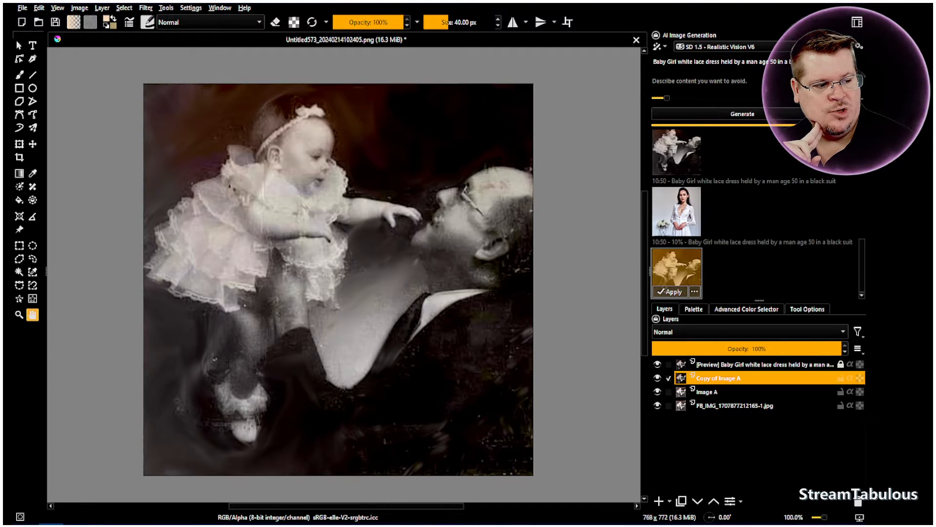
# Generate a version at 20% strength and apply that result as a new layer.
pyautogui.scroll(2, 670, 97)
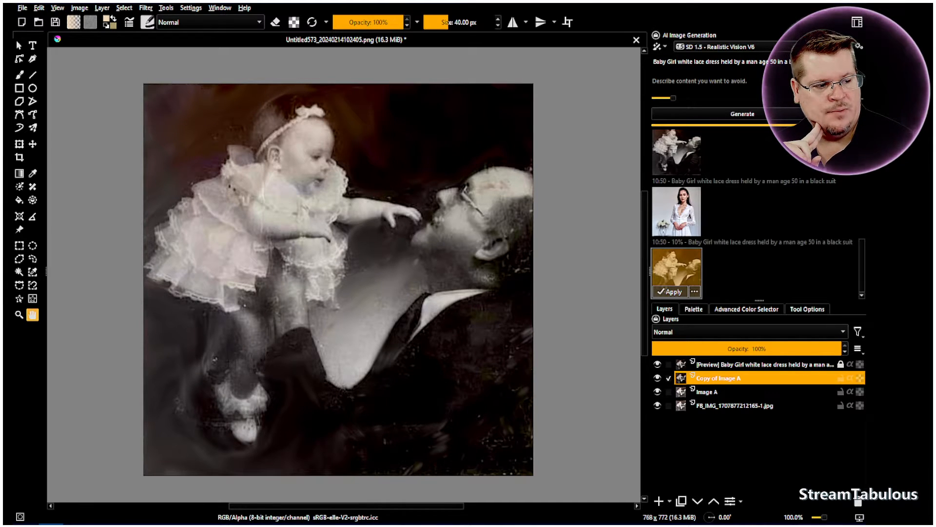
pyautogui.click(790, 111)
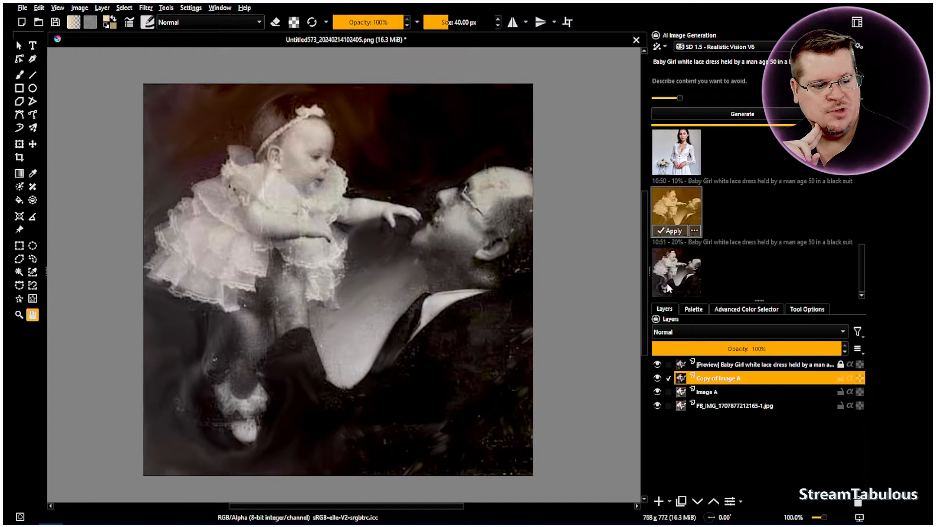
pyautogui.click(678, 274)
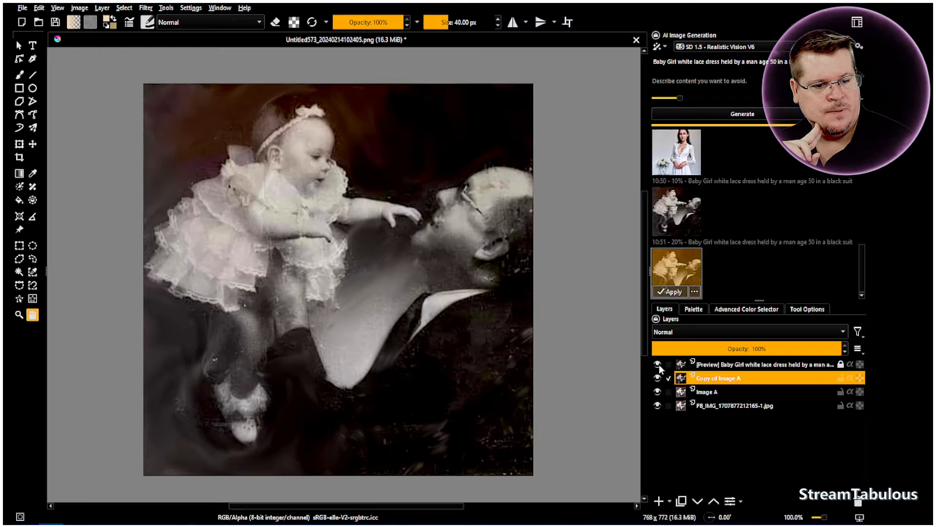
pyautogui.click(675, 292)
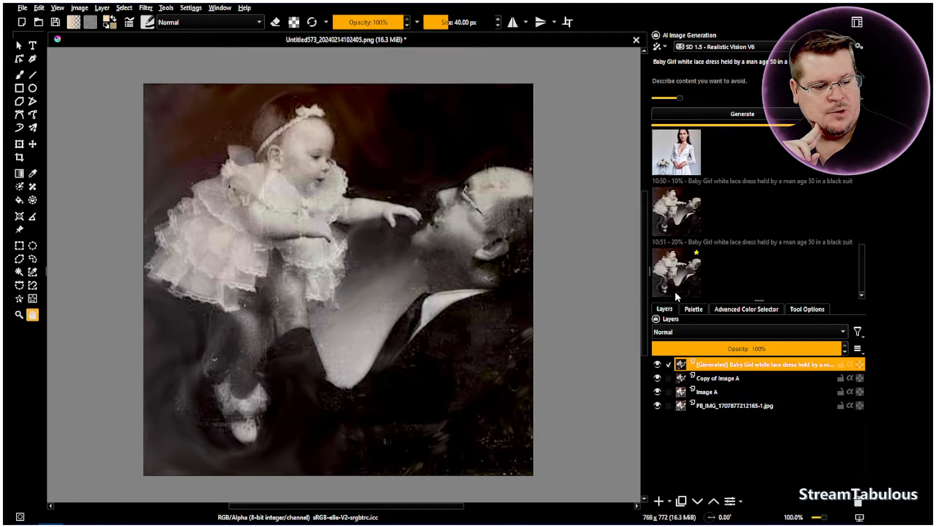
# Hide the generated layer, make Copy of Image A active and generate a version at 30% strength.
pyautogui.click(658, 364)
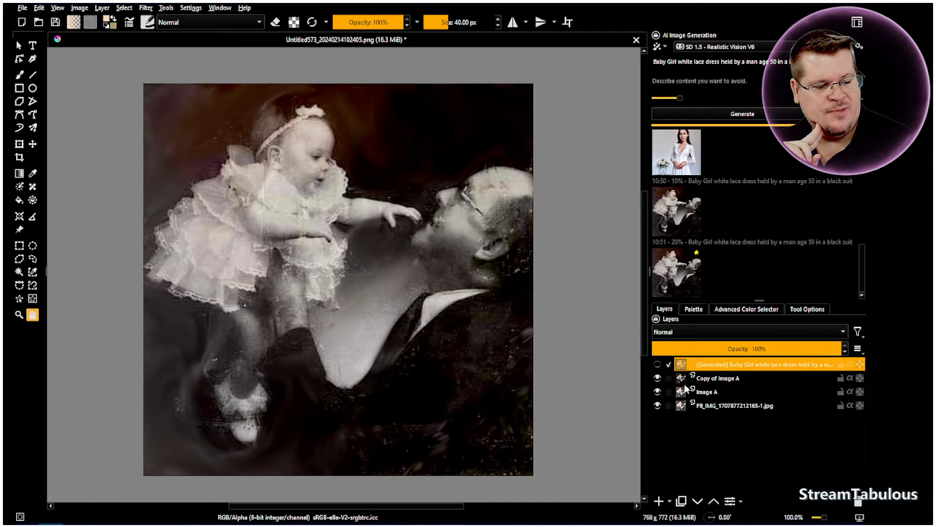
pyautogui.click(713, 380)
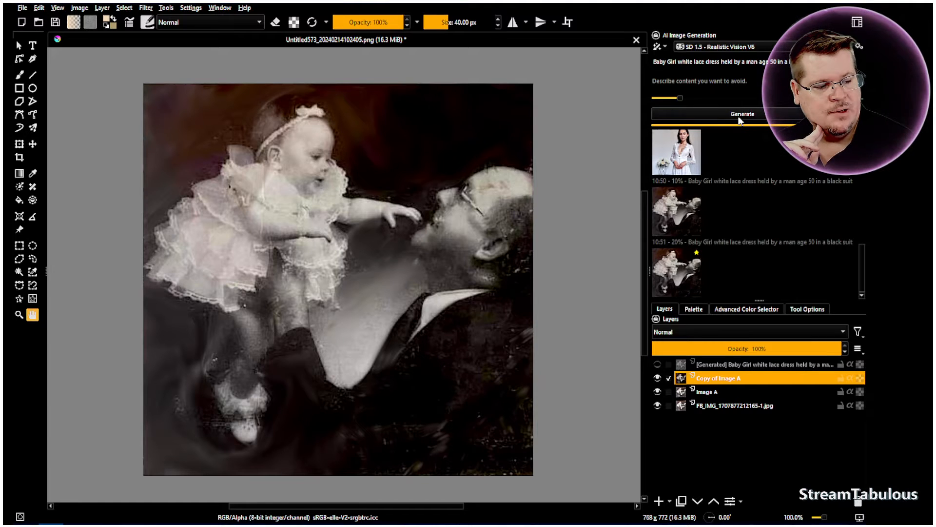
pyautogui.click(771, 113)
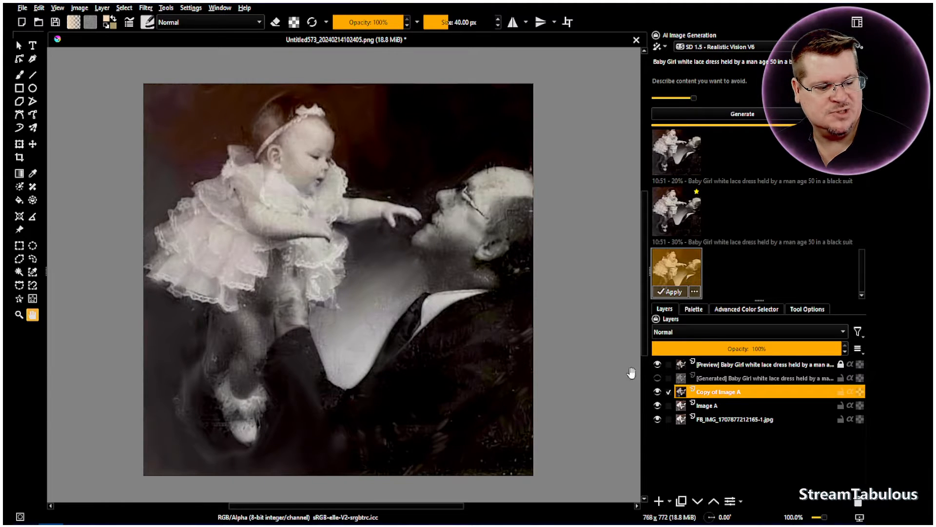
# Compare the 30% preview with the applied 20% layer and Copy of Image A by switching the layers' visibility.
pyautogui.click(657, 364)
pyautogui.click(657, 364)
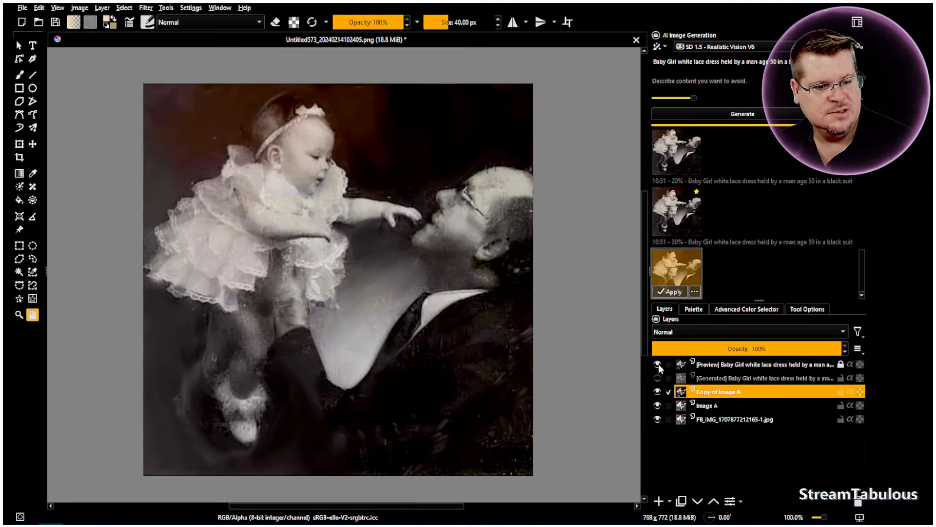
pyautogui.click(657, 364)
pyautogui.click(658, 364)
pyautogui.click(658, 364)
pyautogui.click(658, 364)
pyautogui.click(657, 364)
pyautogui.click(658, 378)
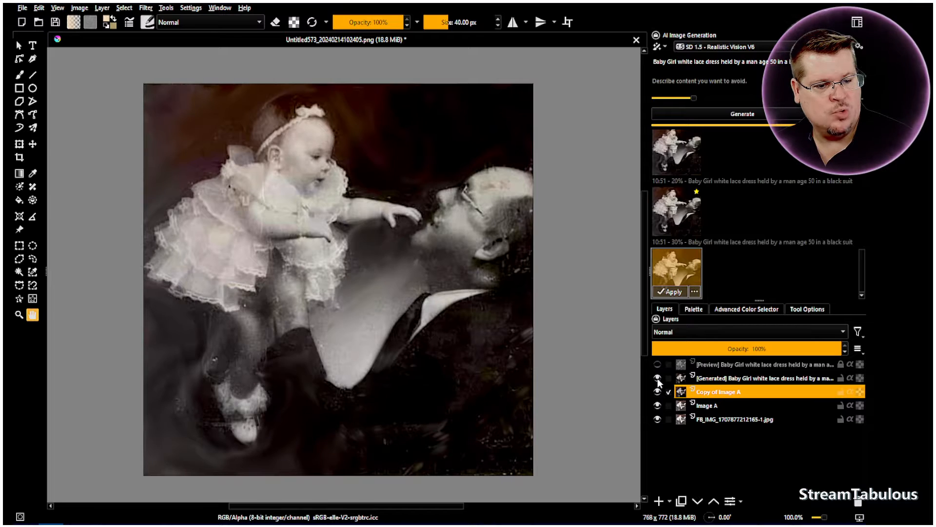
pyautogui.click(658, 378)
pyautogui.click(658, 363)
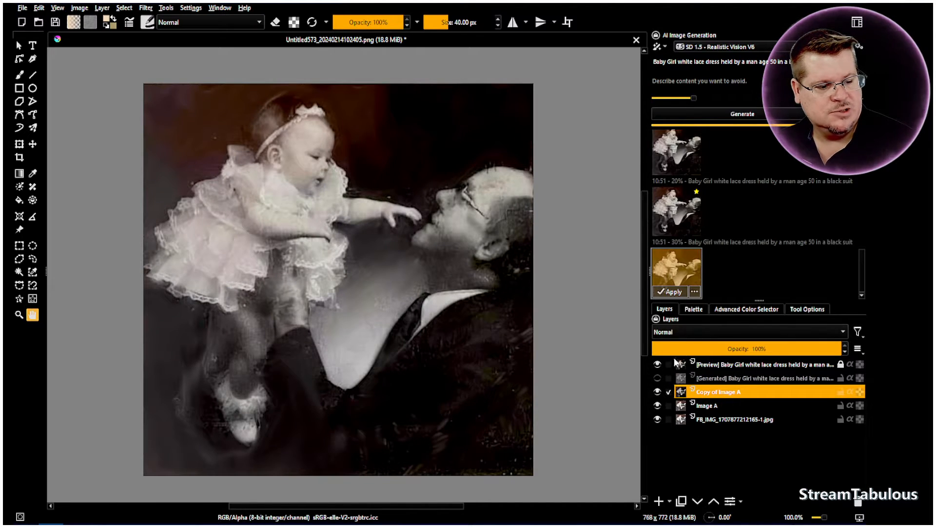
# Raise the strength to 40% and generate another version from Copy of Image A.
pyautogui.moveTo(694, 97); pyautogui.dragTo(706, 98)
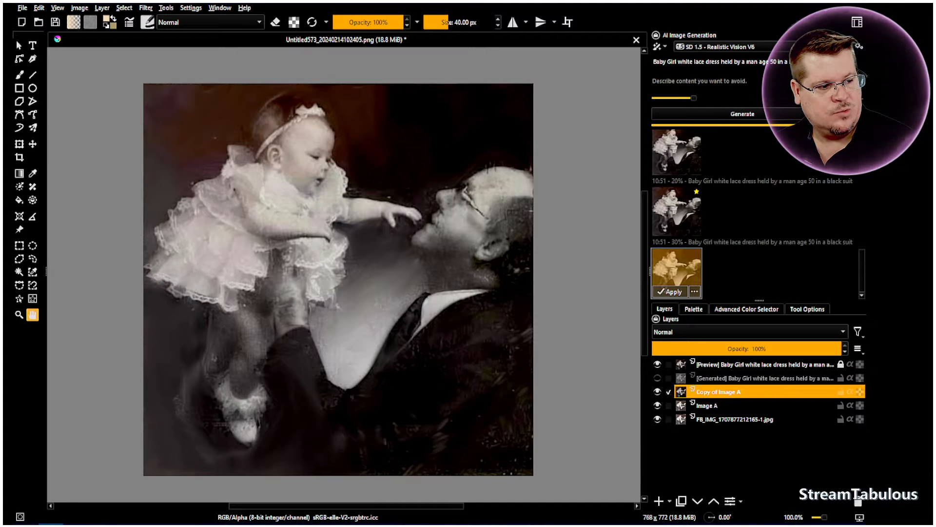
pyautogui.click(787, 116)
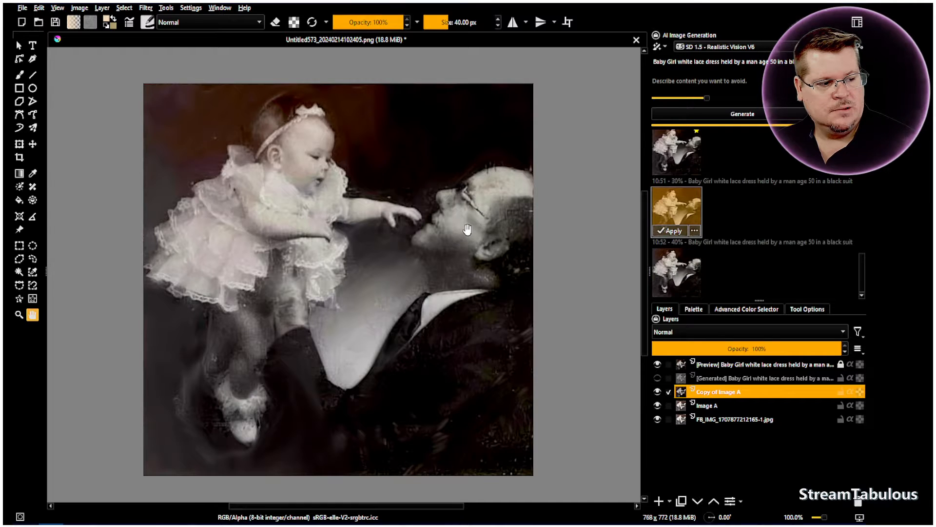
# Preview the 40% result, and generate and preview another version at 50% strength from Copy of Image A.
pyautogui.click(693, 281)
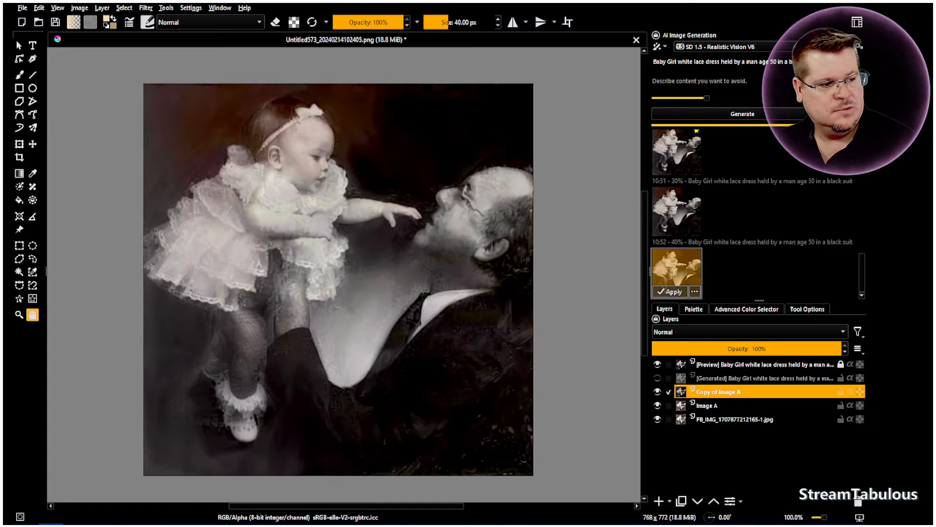
pyautogui.moveTo(707, 97); pyautogui.dragTo(720, 98)
pyautogui.click(792, 115)
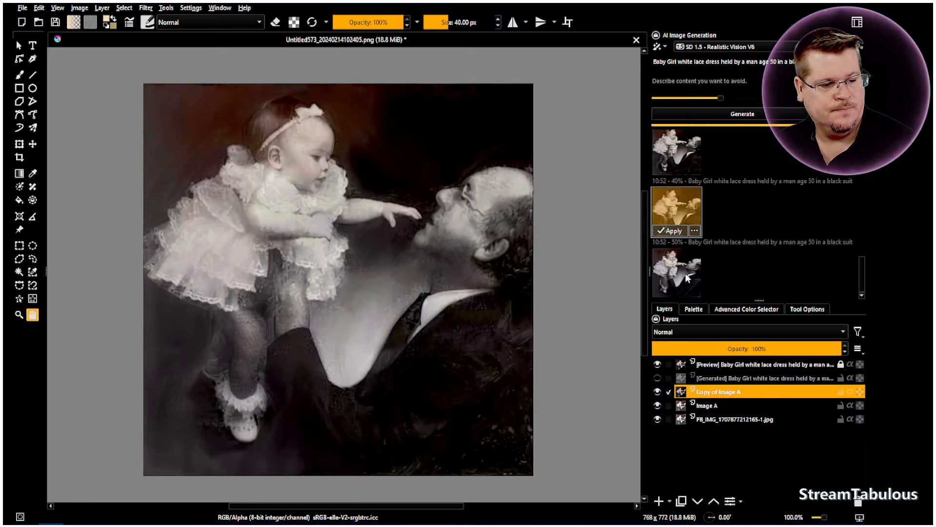
pyautogui.click(686, 274)
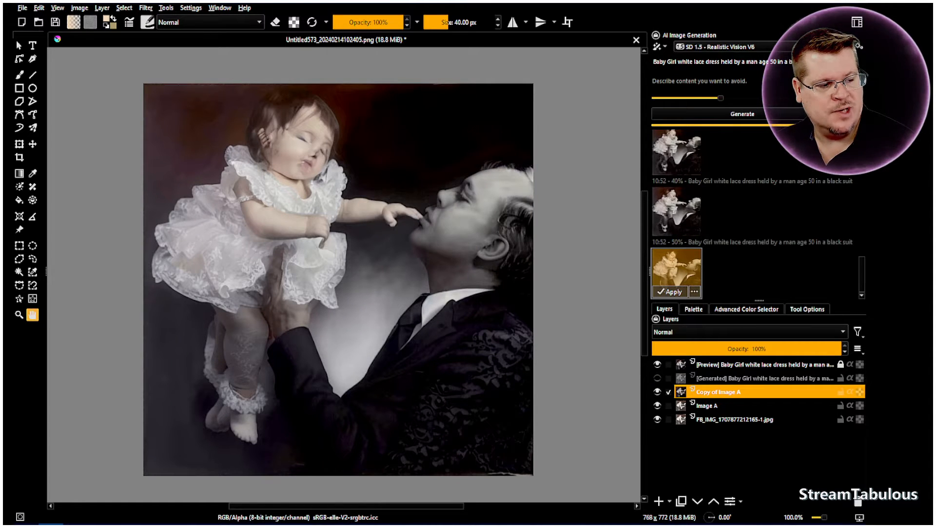
# Generate a version at 45% strength and compare its preview with the 40% result.
pyautogui.moveTo(721, 97); pyautogui.dragTo(714, 98)
pyautogui.click(780, 112)
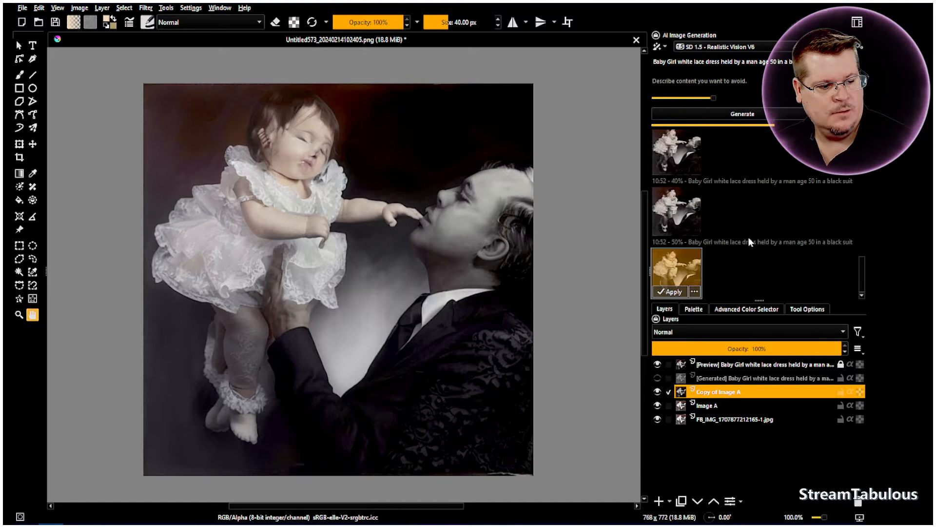
pyautogui.click(685, 219)
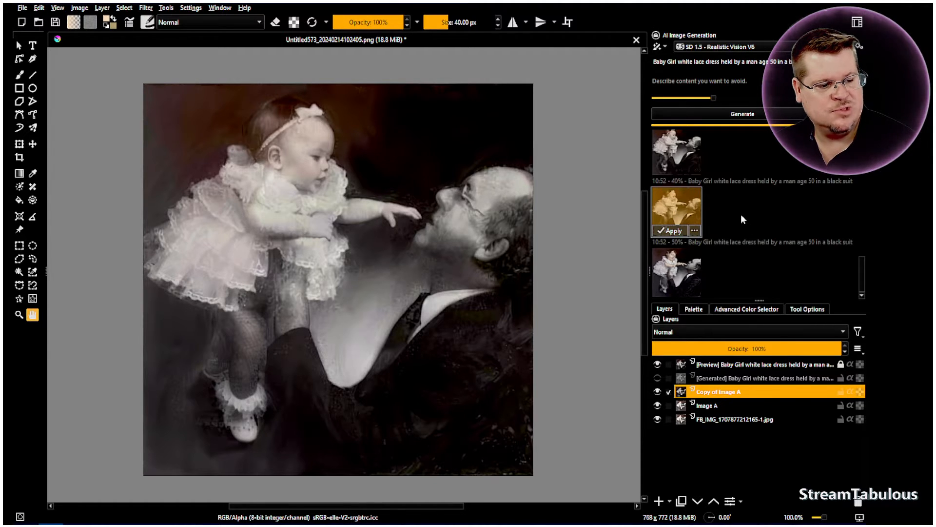
pyautogui.scroll(-1, 742, 214)
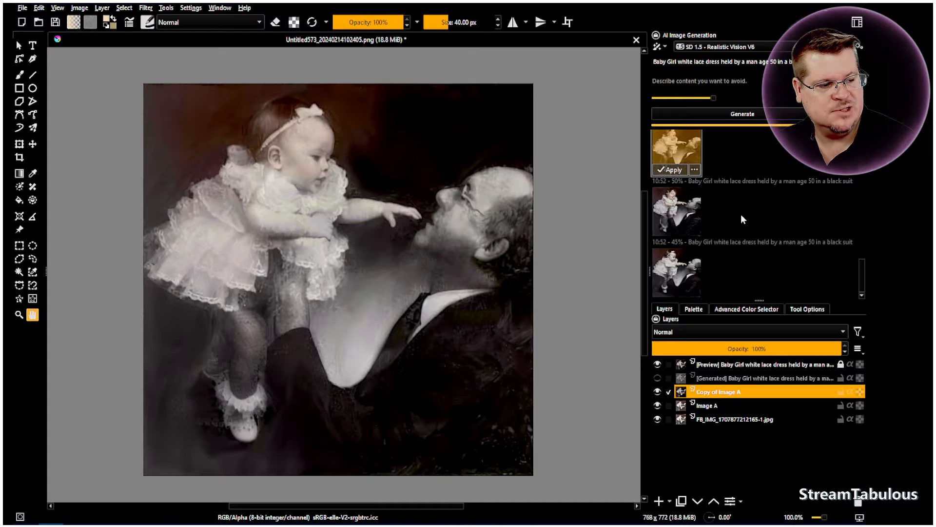
pyautogui.click(698, 277)
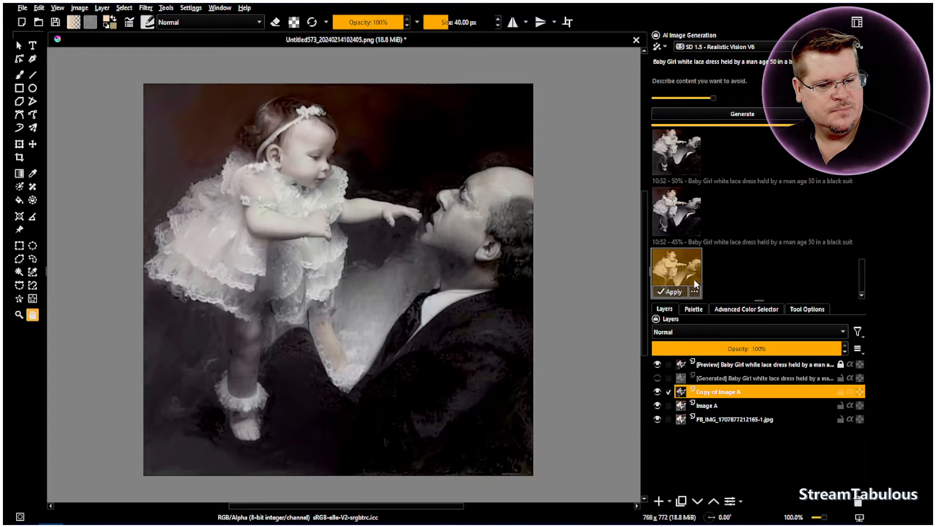
pyautogui.click(703, 157)
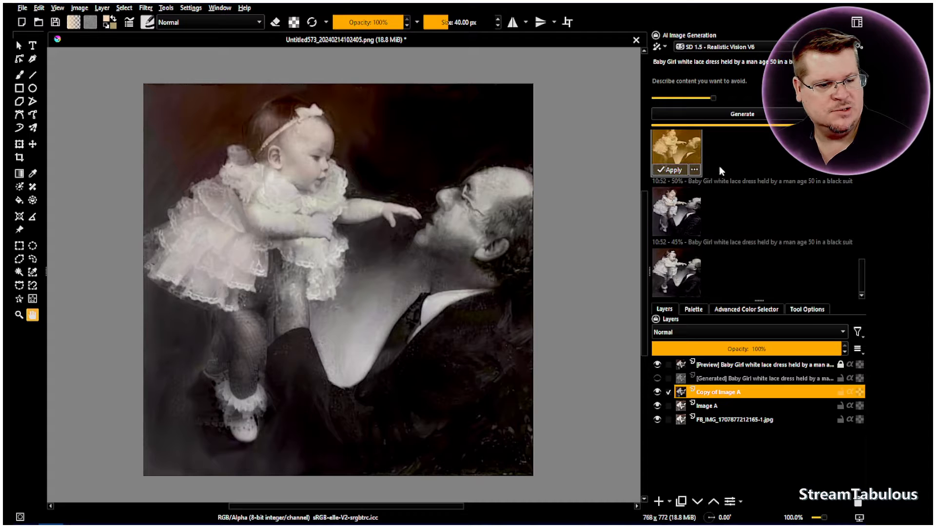
pyautogui.scroll(1, 722, 166)
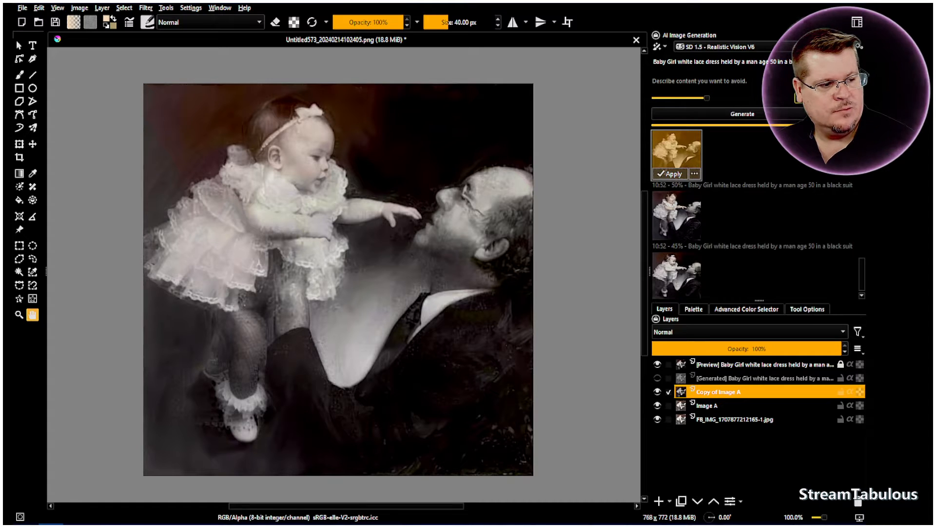
# Generate a second version at 40% strength and compare it with the 45% and first 40% results.
pyautogui.click(771, 114)
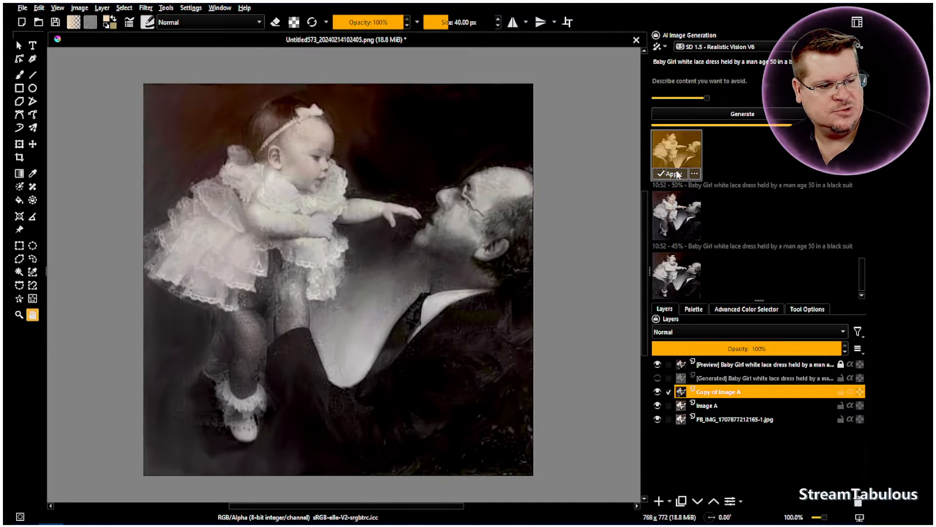
pyautogui.scroll(1, 692, 184)
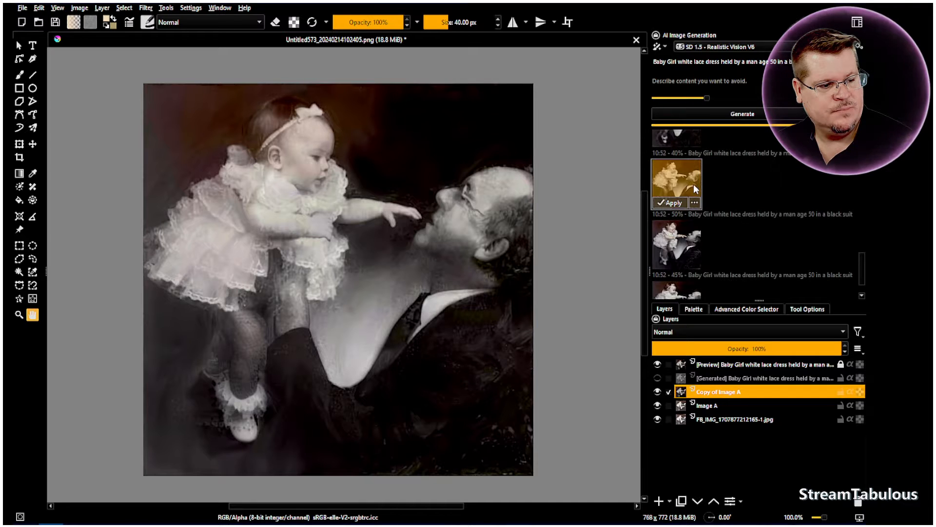
pyautogui.scroll(-1, 751, 227)
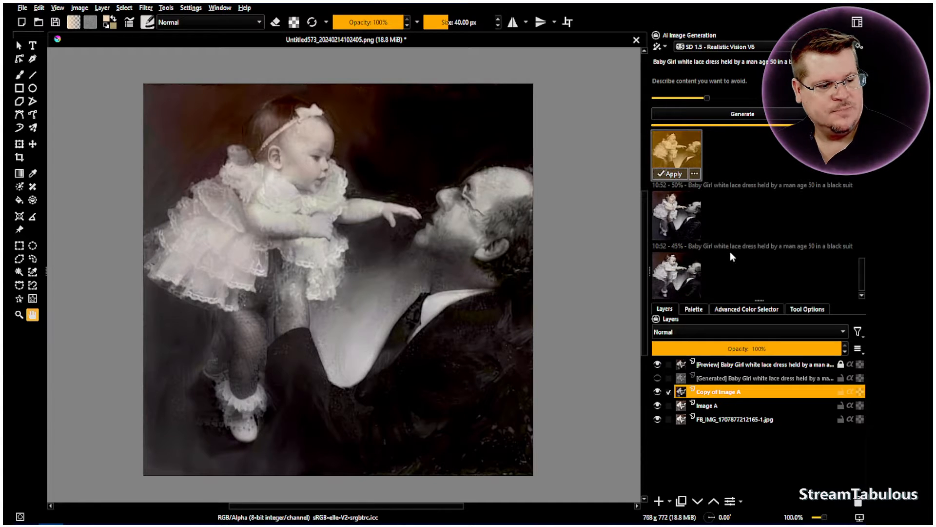
pyautogui.click(682, 279)
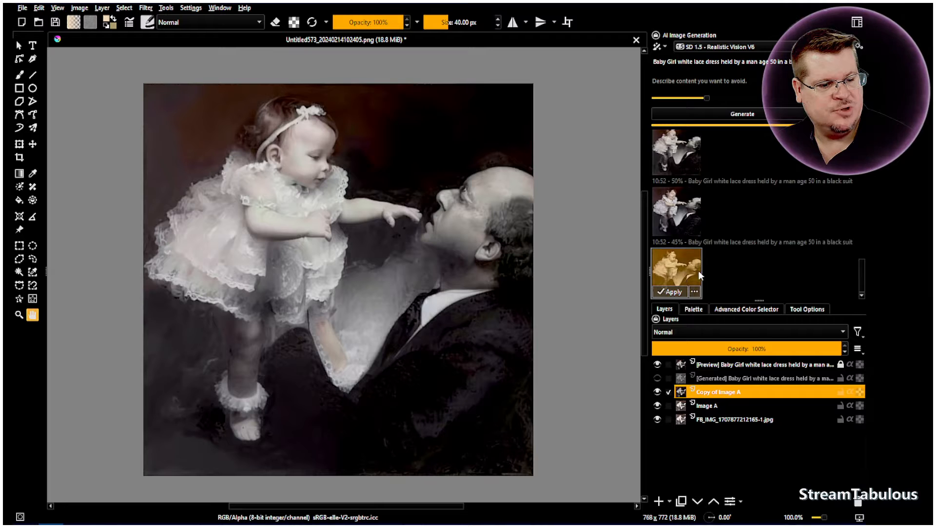
pyautogui.scroll(1, 713, 254)
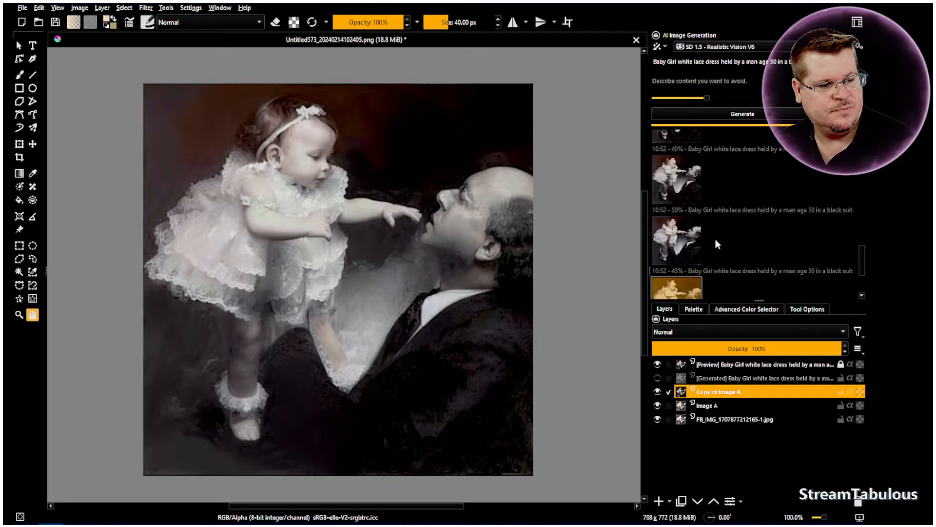
pyautogui.click(695, 188)
pyautogui.scroll(-2, 697, 234)
pyautogui.scroll(-1, 697, 231)
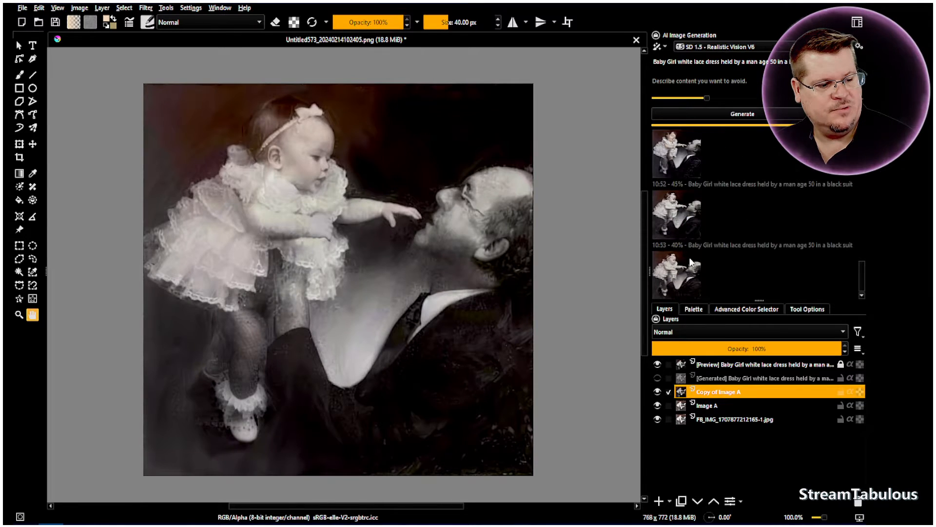
pyautogui.click(688, 274)
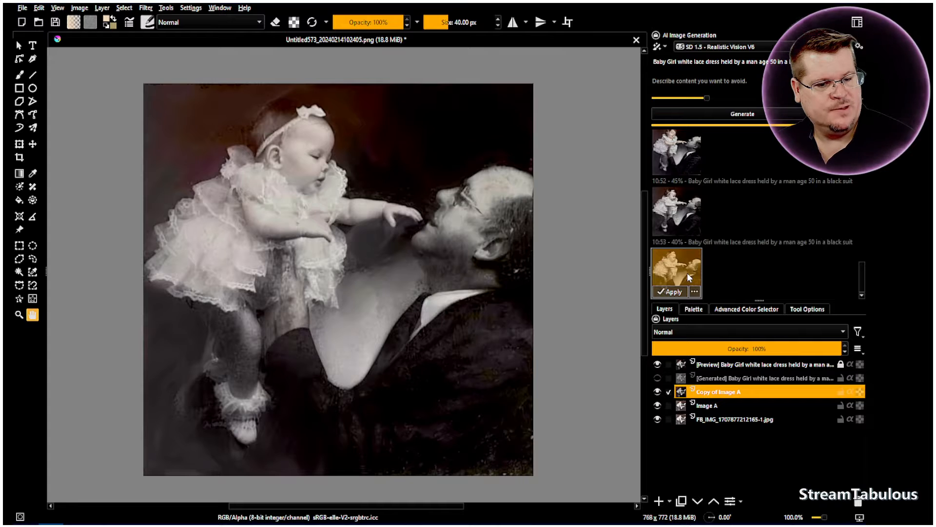
# Return to the first 40% result and apply it as a new layer.
pyautogui.scroll(2, 689, 268)
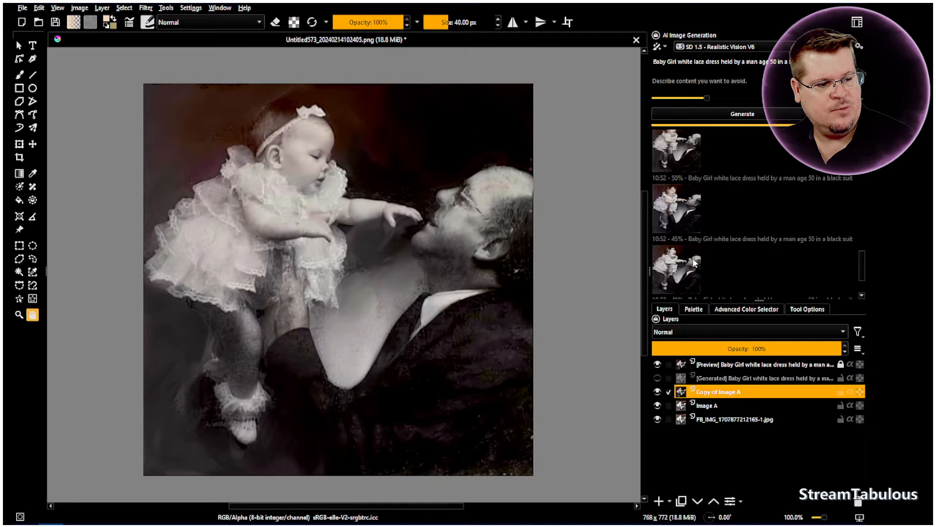
pyautogui.click(688, 211)
pyautogui.click(690, 153)
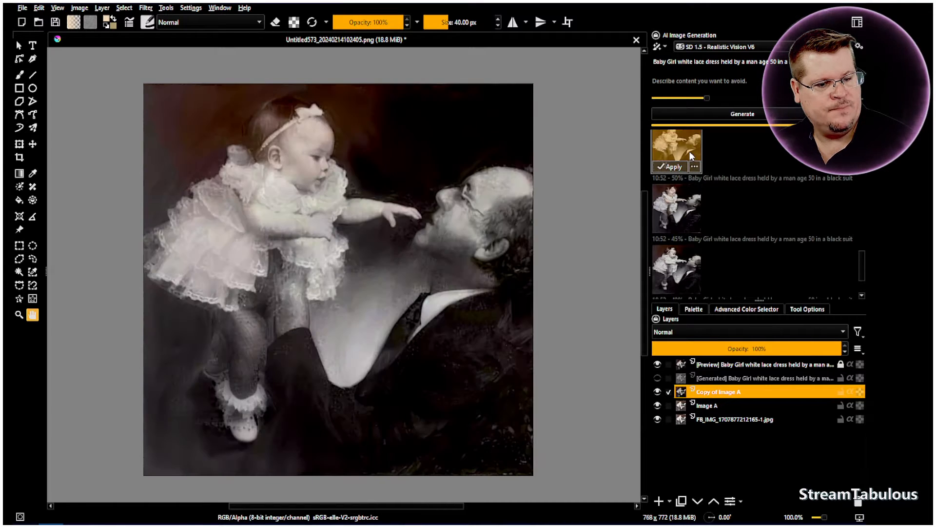
pyautogui.click(672, 166)
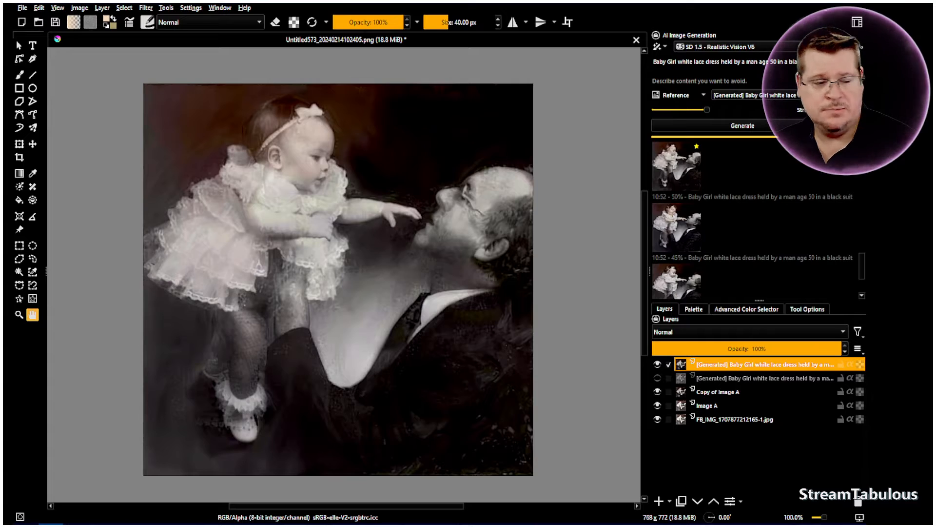
# Remove the Reference control layer and add it again with the newly applied generated layer as its source.
pyautogui.moveTo(786, 6); pyautogui.dragTo(613, 66)
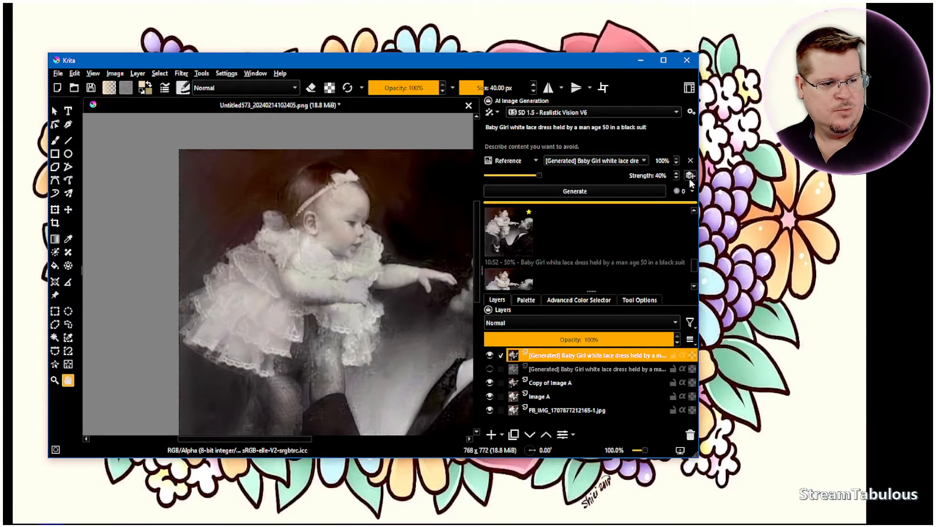
pyautogui.click(691, 161)
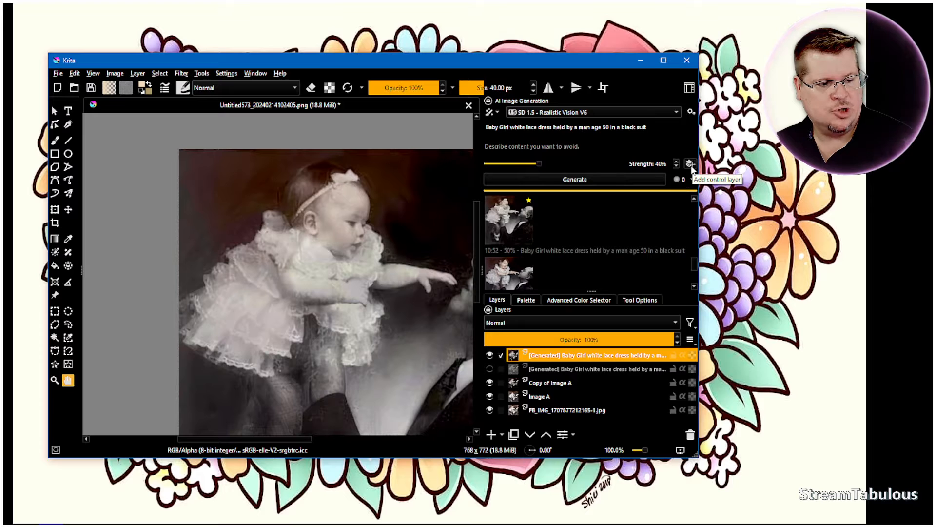
pyautogui.click(690, 164)
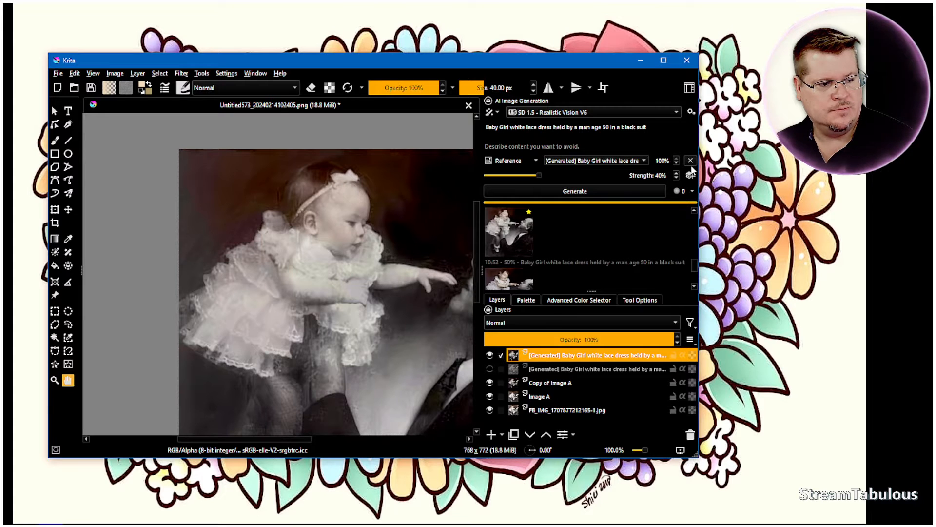
pyautogui.doubleClick(618, 61)
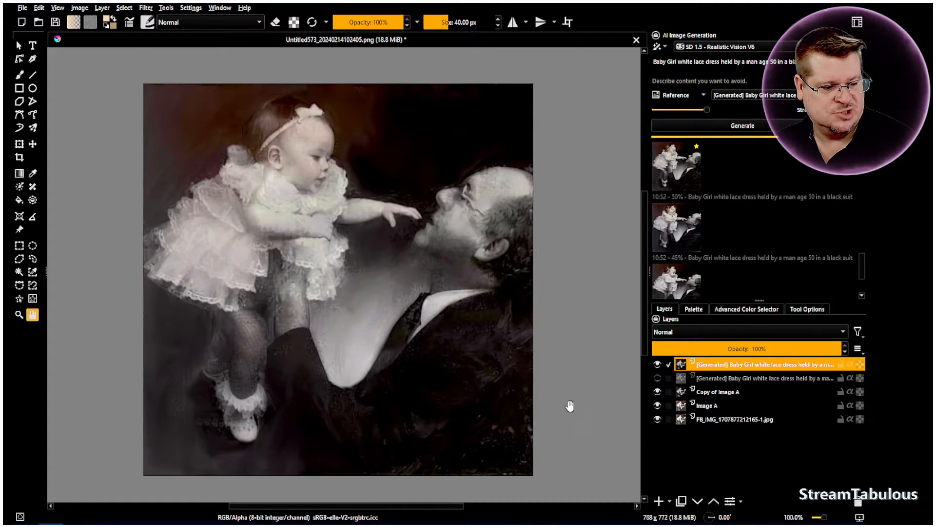
# Keep the top generated layer as the control layer's source and change the control type to Line Art.
pyautogui.click(658, 364)
pyautogui.click(658, 365)
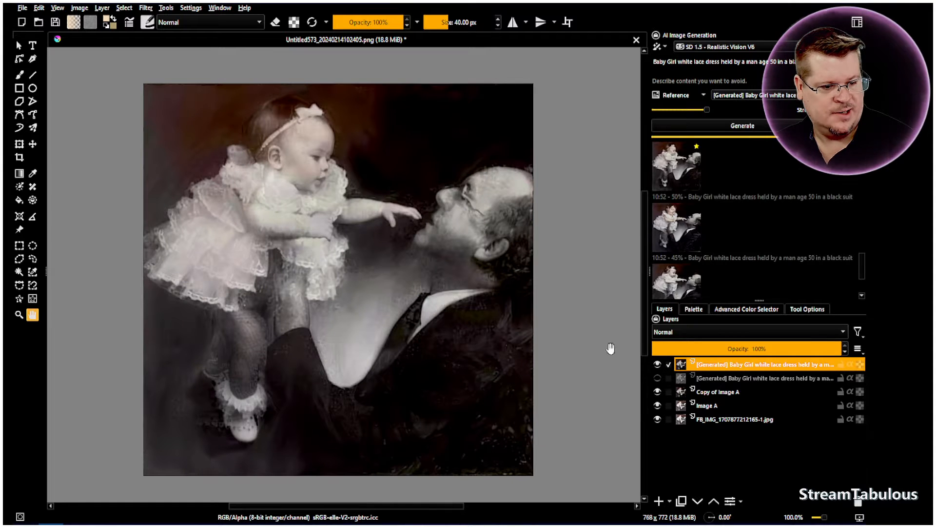
pyautogui.click(753, 95)
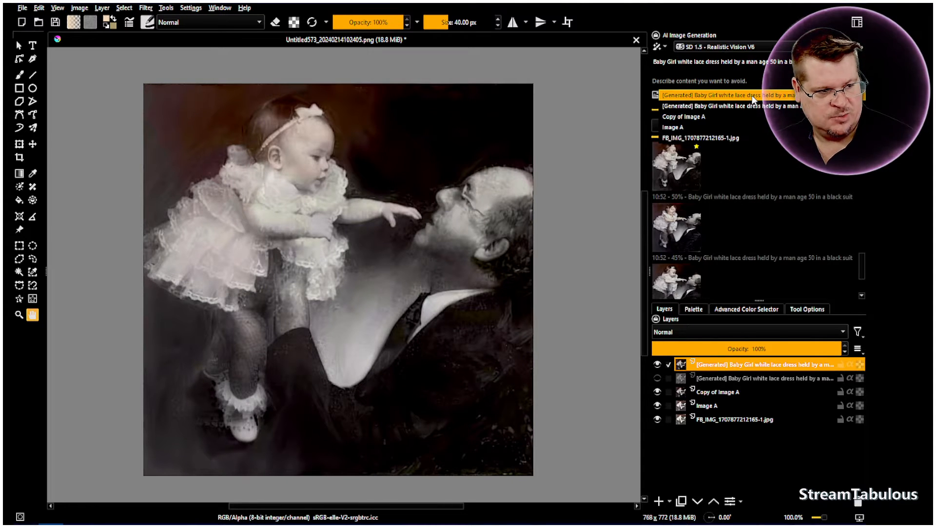
pyautogui.click(753, 96)
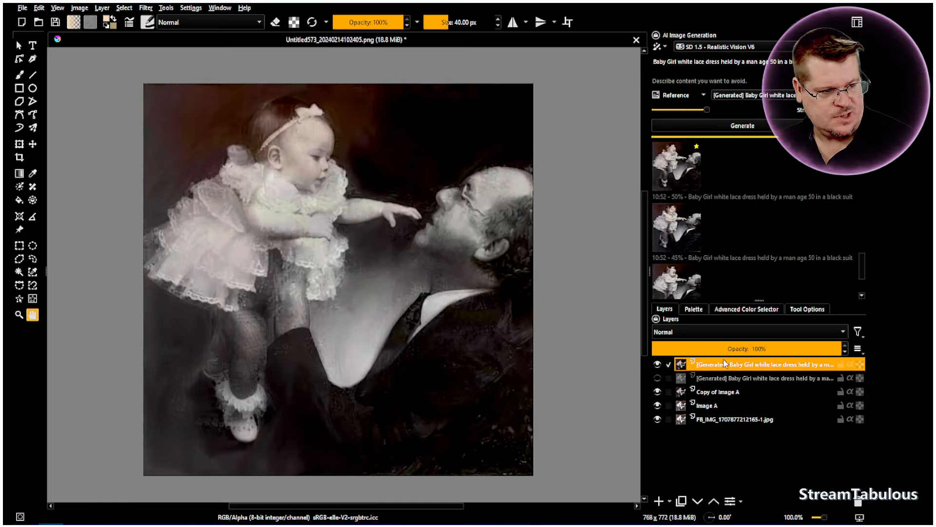
pyautogui.click(699, 95)
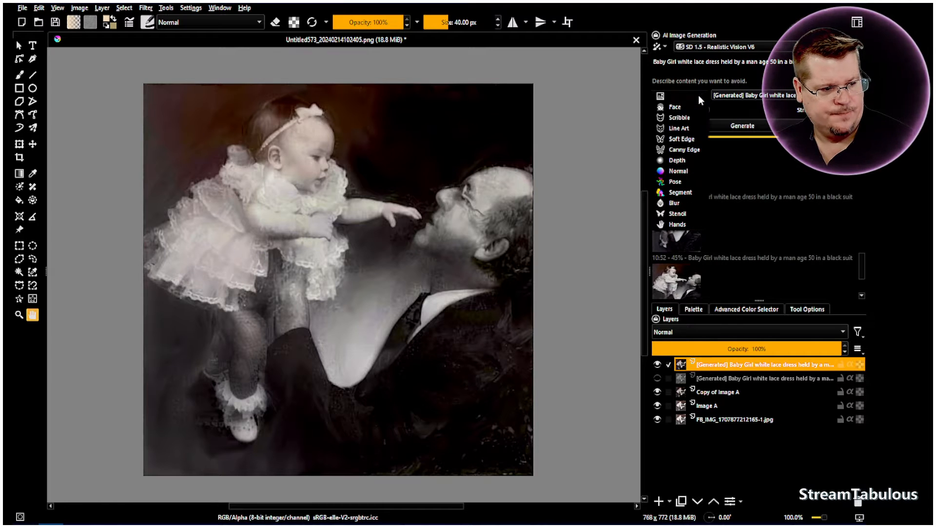
pyautogui.click(684, 128)
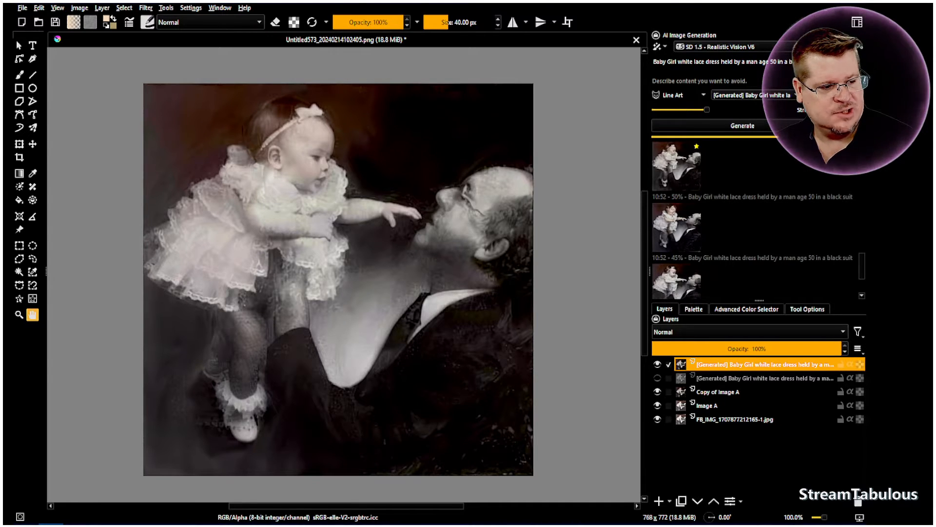
# Add a second control layer of type Reference using the generated layer, and generate a version at 40% strength.
pyautogui.click(657, 46)
pyautogui.click(702, 110)
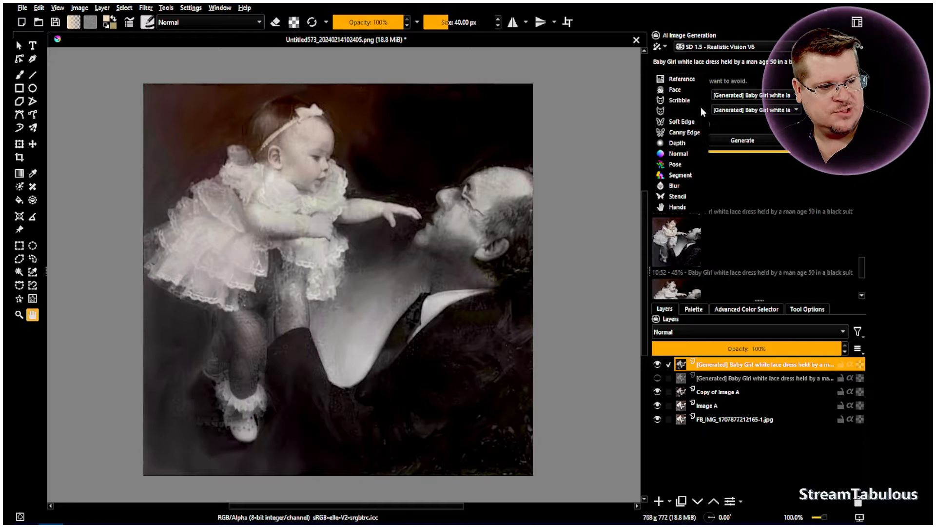
pyautogui.click(686, 78)
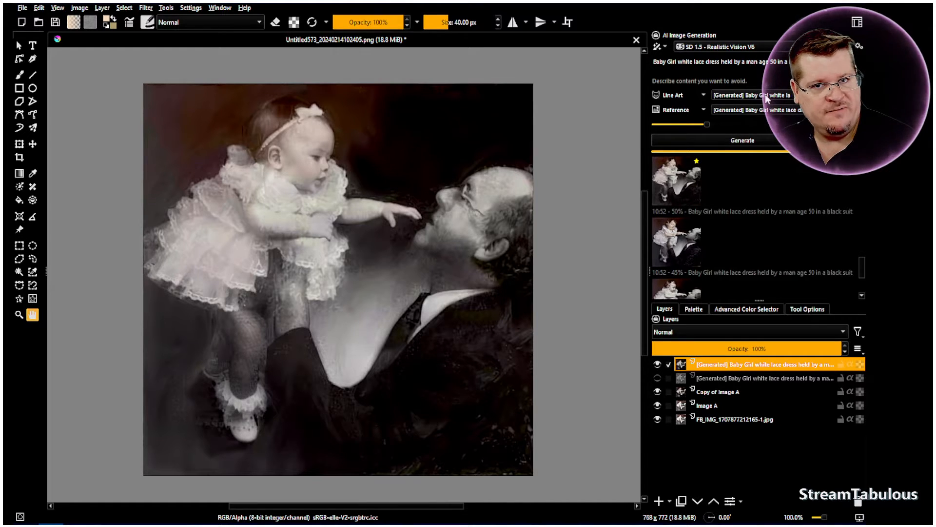
pyautogui.click(748, 143)
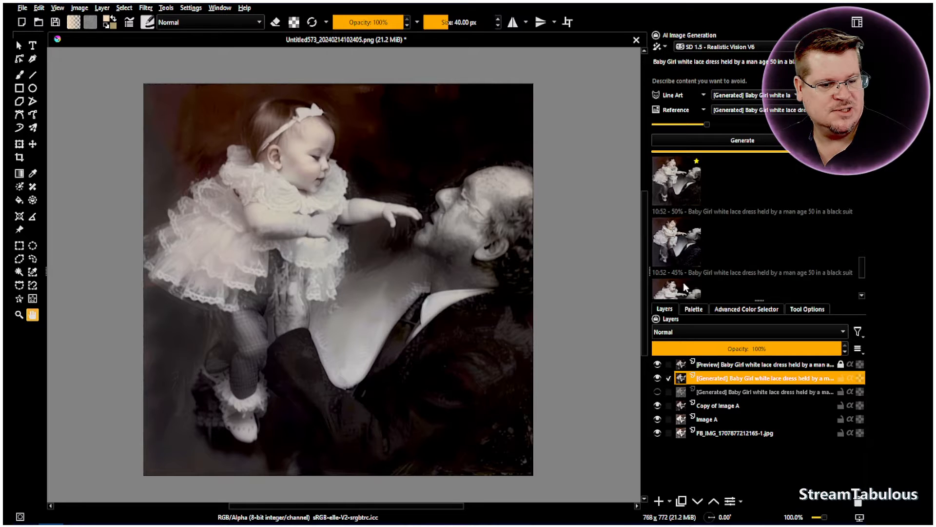
# Compare the new control-guided preview with the applied 40% layer by switching the preview's visibility.
pyautogui.scroll(-3, 751, 230)
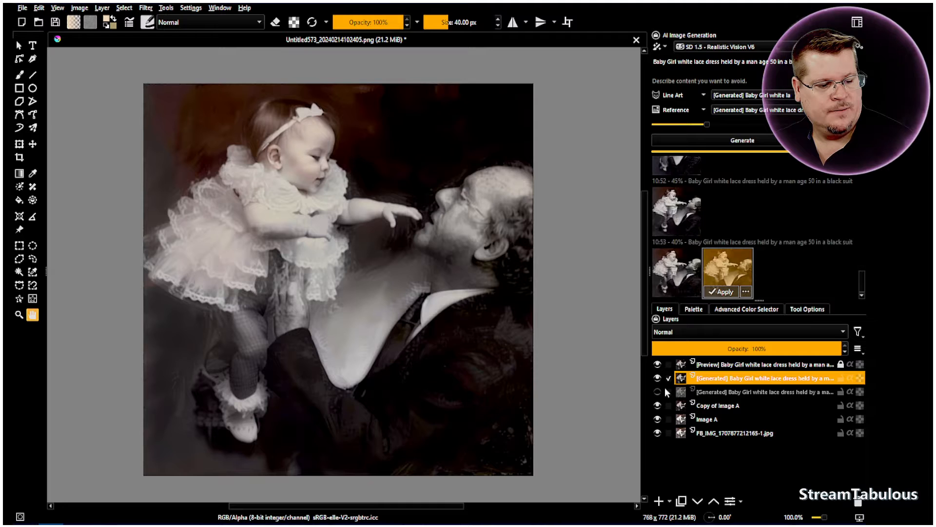
pyautogui.click(657, 364)
pyautogui.click(658, 364)
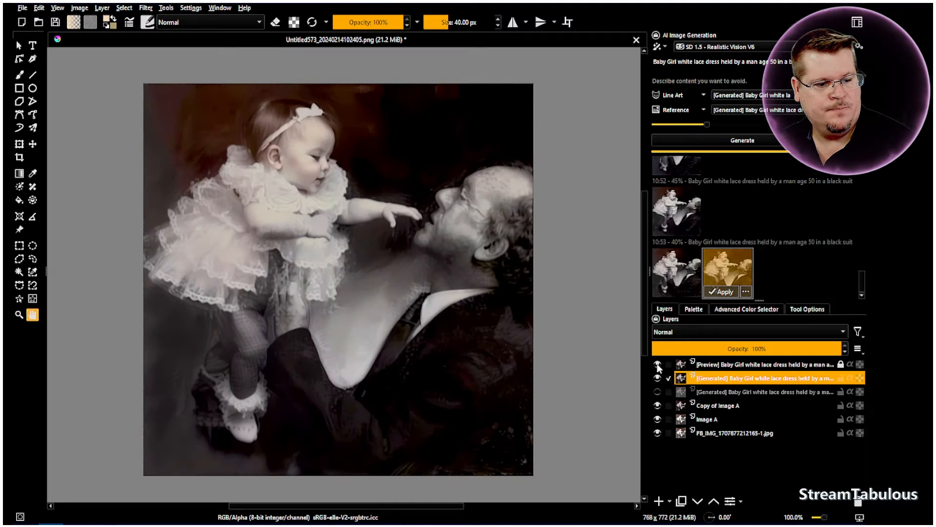
pyautogui.click(658, 364)
pyautogui.click(658, 364)
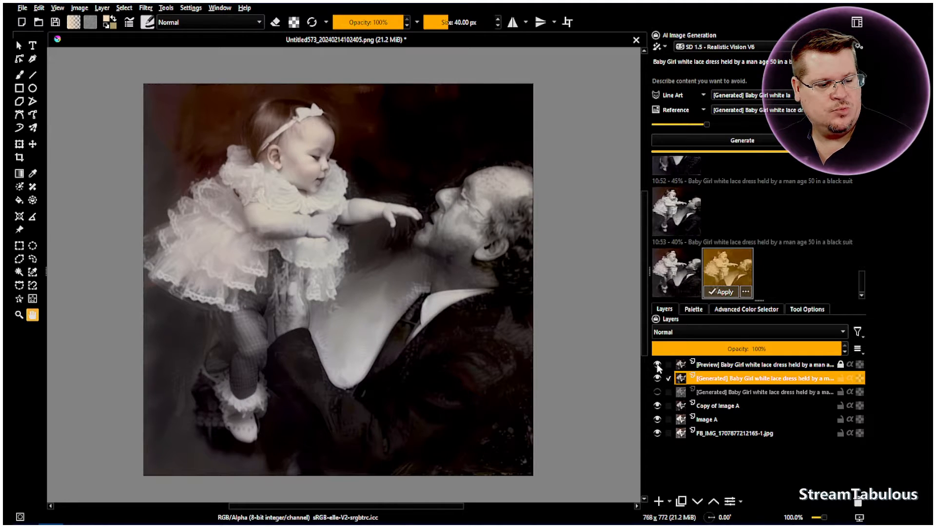
# Raise the strength to 50%, generate a new version with the Line Art and Reference controls, and preview it.
pyautogui.moveTo(707, 124); pyautogui.dragTo(720, 124)
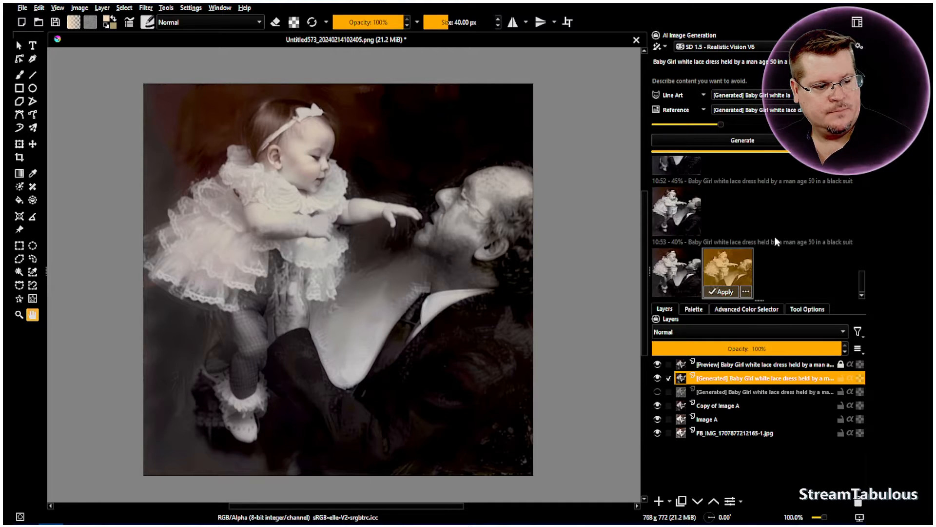
pyautogui.click(682, 273)
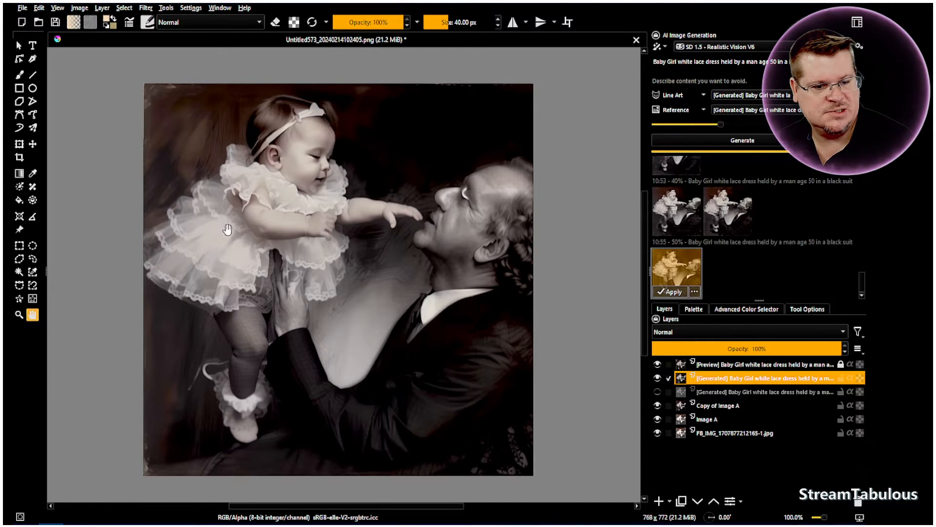
# Compare the 50% strength preview with the generated layer beneath by switching the preview's visibility repeatedly.
pyautogui.click(657, 365)
pyautogui.click(658, 366)
pyautogui.click(658, 365)
pyautogui.click(658, 365)
pyautogui.click(658, 365)
pyautogui.click(658, 365)
pyautogui.click(658, 365)
pyautogui.click(658, 365)
pyautogui.click(658, 366)
pyautogui.click(658, 365)
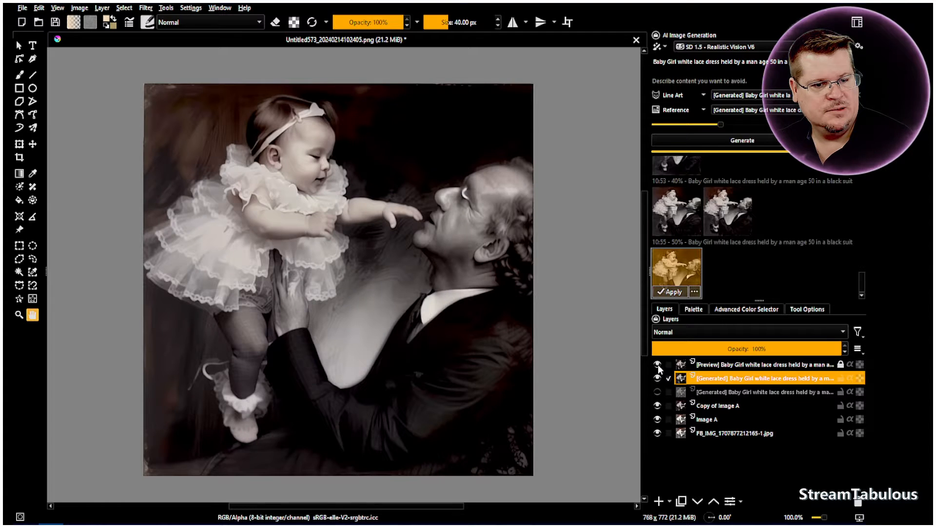
pyautogui.click(658, 365)
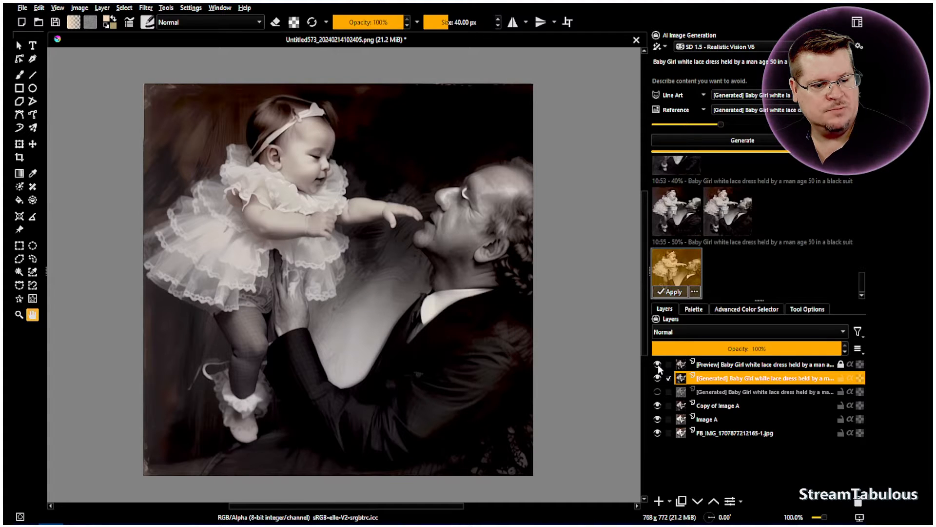
# Try the preview layer at 31% opacity and raise the opacity back up.
pyautogui.moveTo(833, 349)
pyautogui.mouseDown()
pyautogui.moveTo(734, 350)
pyautogui.moveTo(846, 350)
pyautogui.mouseUp()
pyautogui.click(733, 369)
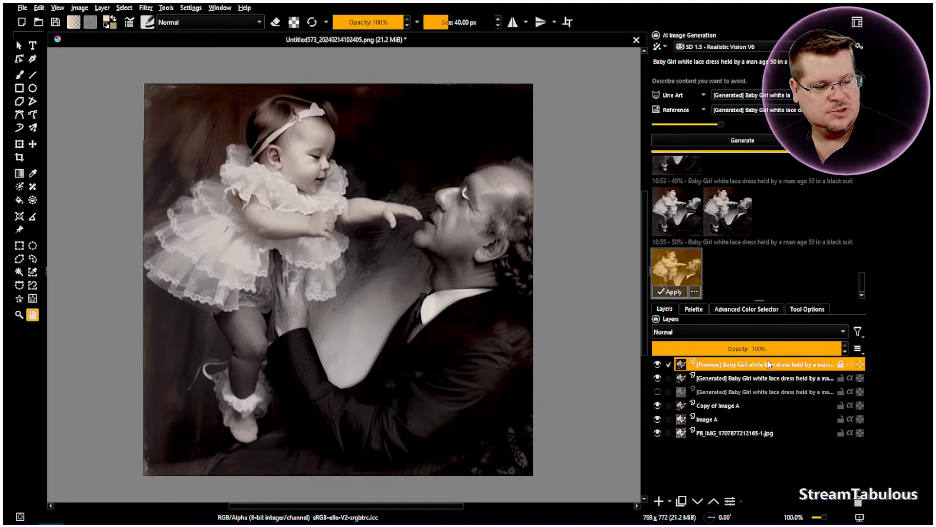
pyautogui.moveTo(822, 347); pyautogui.dragTo(711, 348)
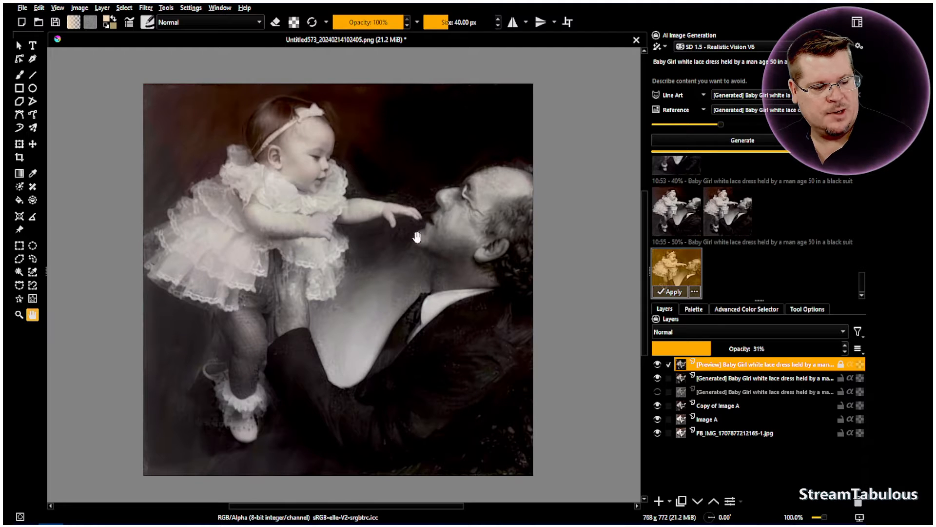
pyautogui.moveTo(709, 347); pyautogui.dragTo(844, 348)
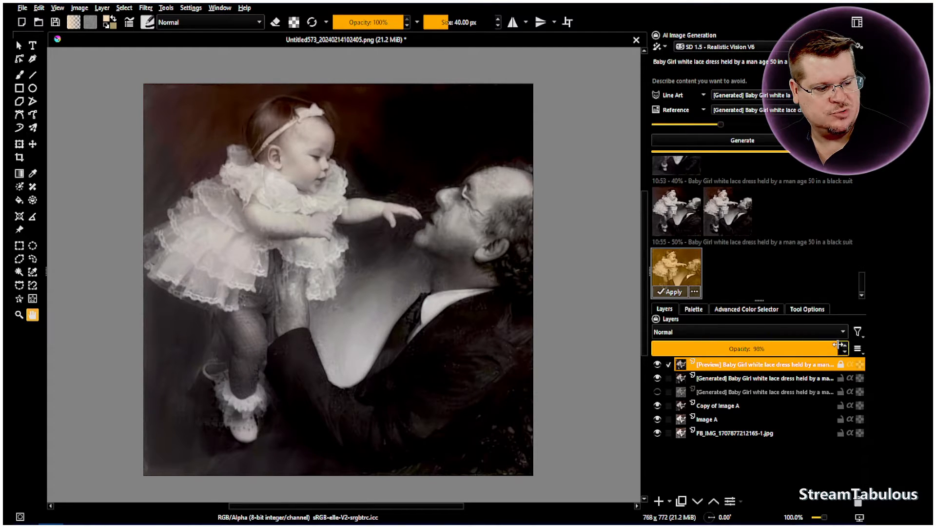
# Apply the 50% strength version as a new layer and set that layer's opacity to 42%.
pyautogui.click(673, 292)
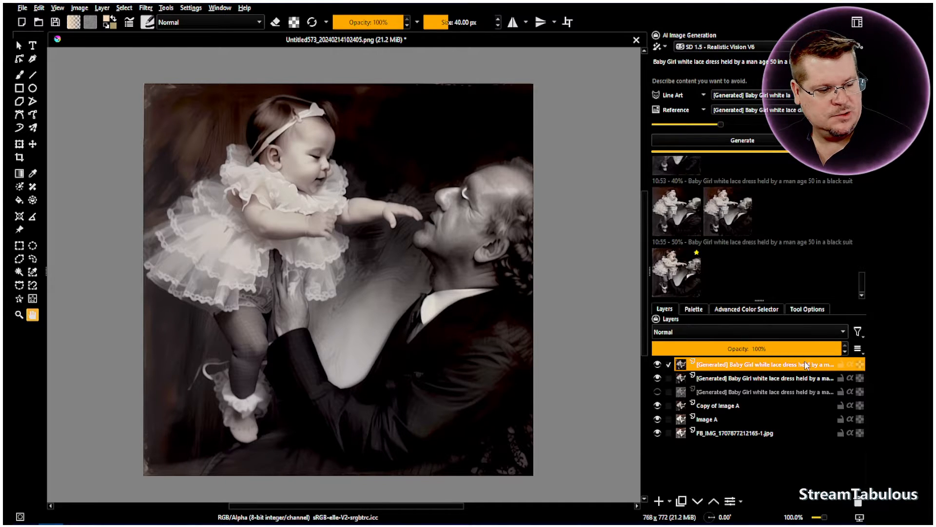
pyautogui.moveTo(833, 349); pyautogui.dragTo(732, 348)
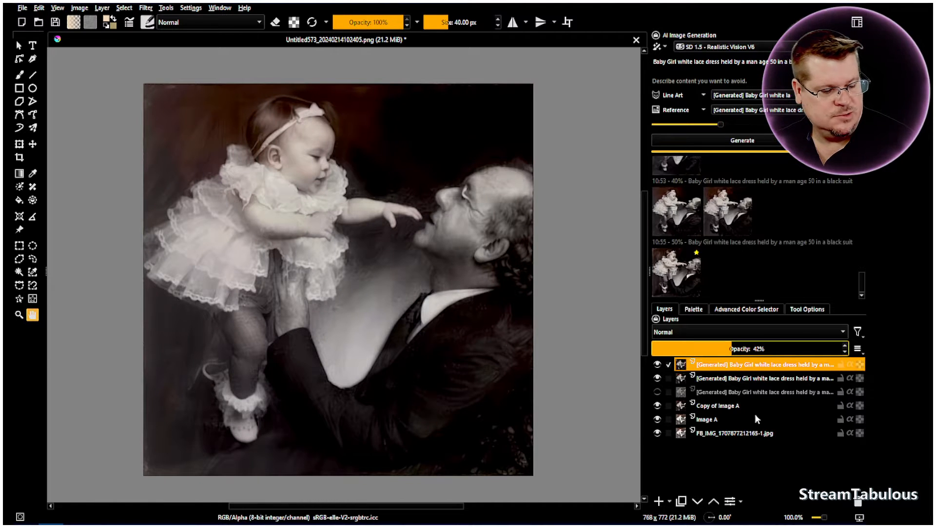
# Make the lowest generated layer visible and check the image with the upper generated layers switched off and on.
pyautogui.click(657, 378)
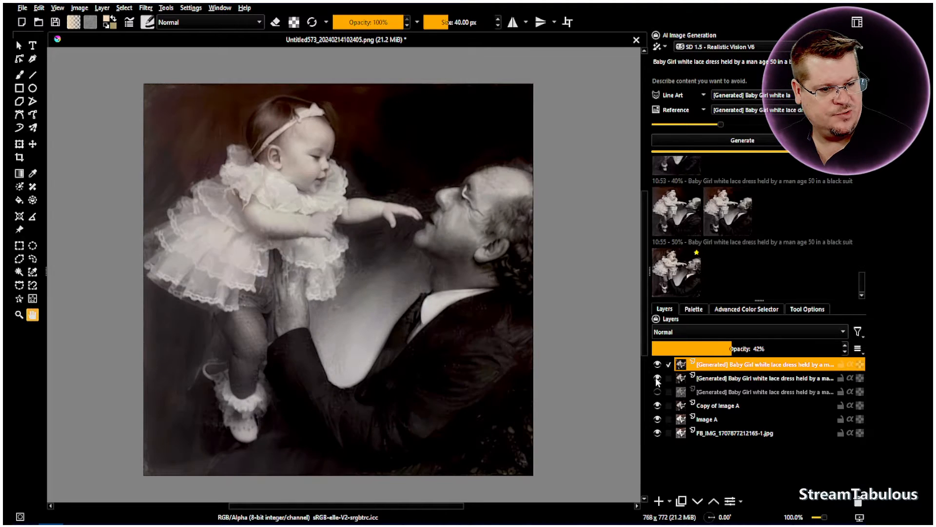
pyautogui.click(658, 365)
pyautogui.click(658, 392)
pyautogui.click(657, 393)
pyautogui.click(658, 392)
pyautogui.click(658, 378)
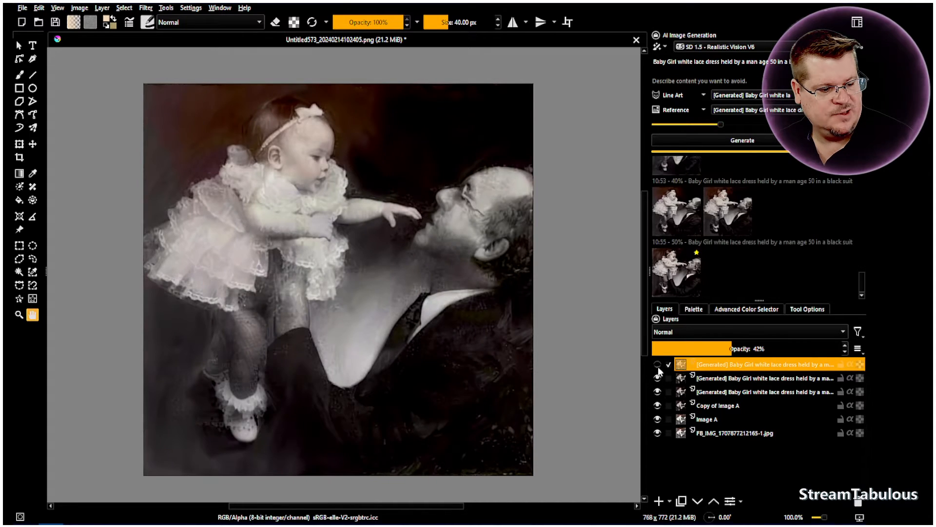
pyautogui.click(658, 364)
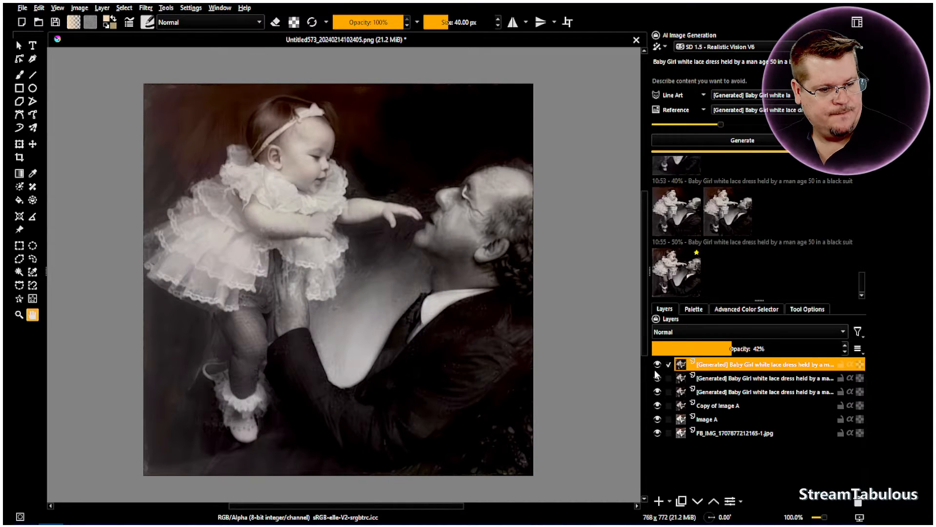
# Compare the restored image with and without the top and middle generated layers.
pyautogui.click(658, 378)
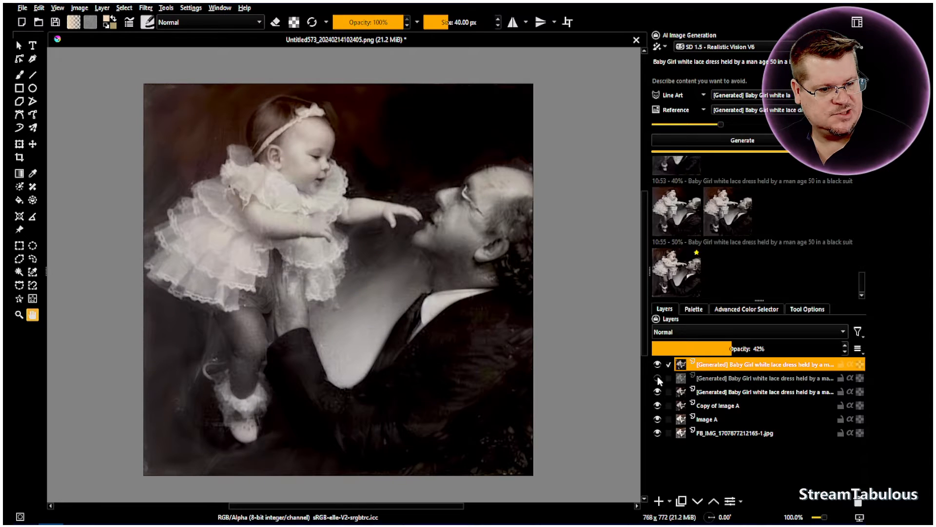
pyautogui.click(658, 365)
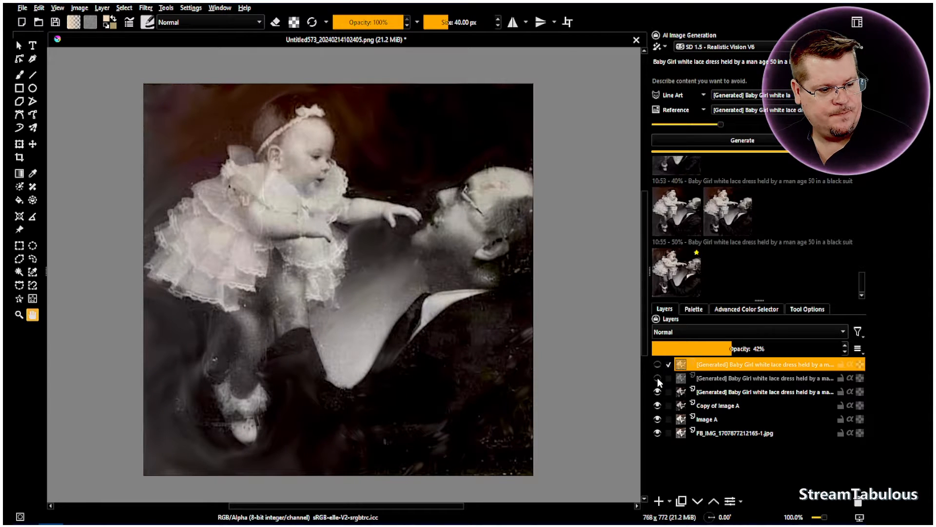
pyautogui.click(658, 378)
pyautogui.click(658, 364)
pyautogui.click(657, 364)
pyautogui.click(657, 364)
pyautogui.click(657, 364)
pyautogui.click(657, 364)
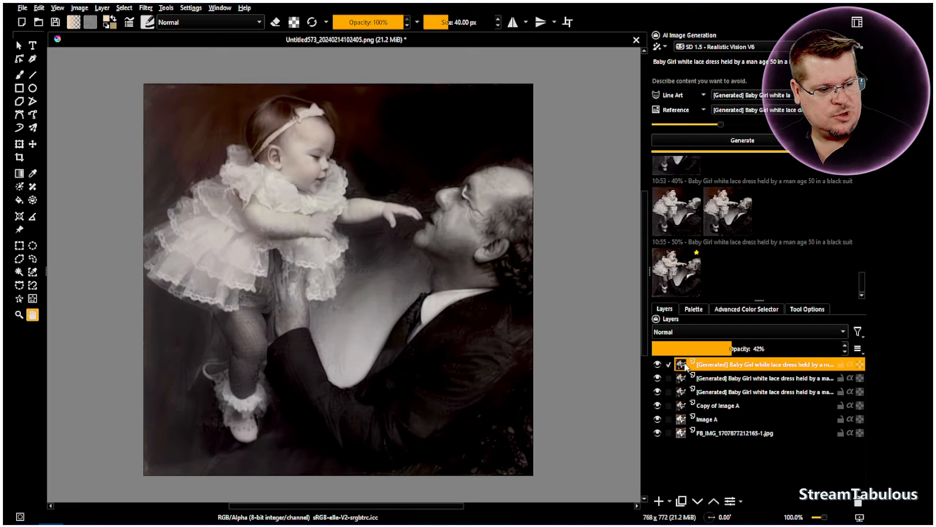
# Hide the top generated layer, check the middle generated layer's contribution, and select that middle layer.
pyautogui.click(658, 365)
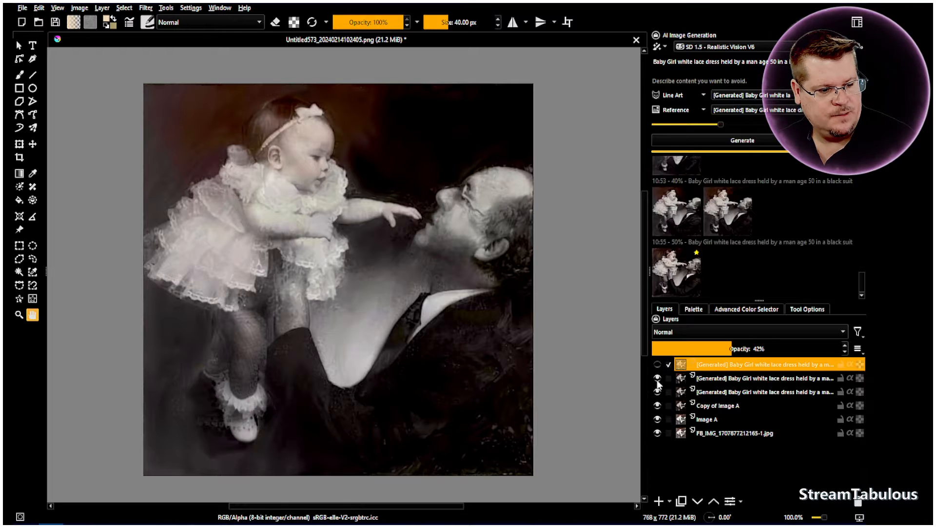
pyautogui.click(657, 378)
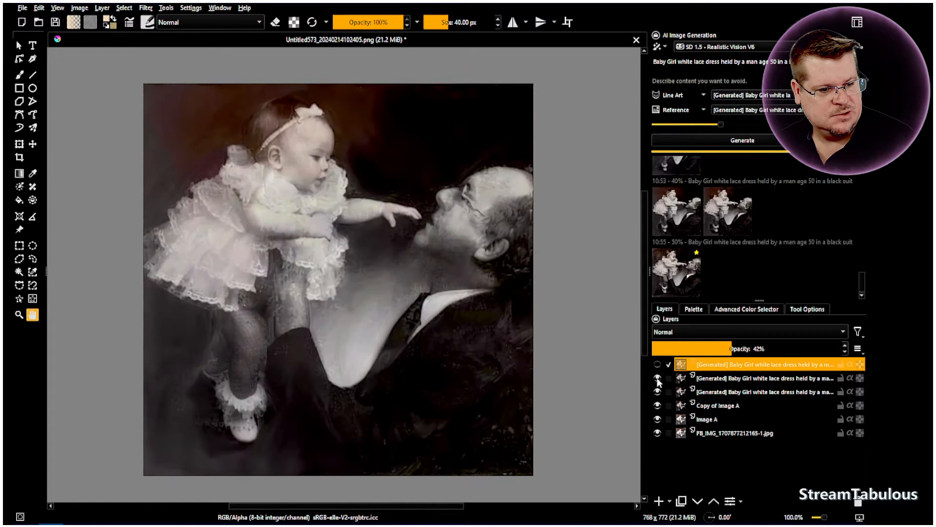
pyautogui.click(658, 378)
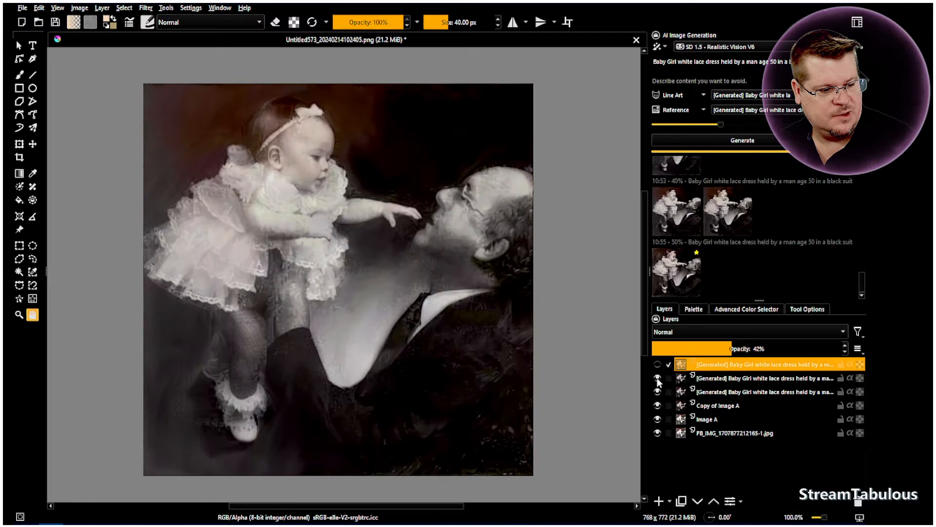
pyautogui.click(700, 381)
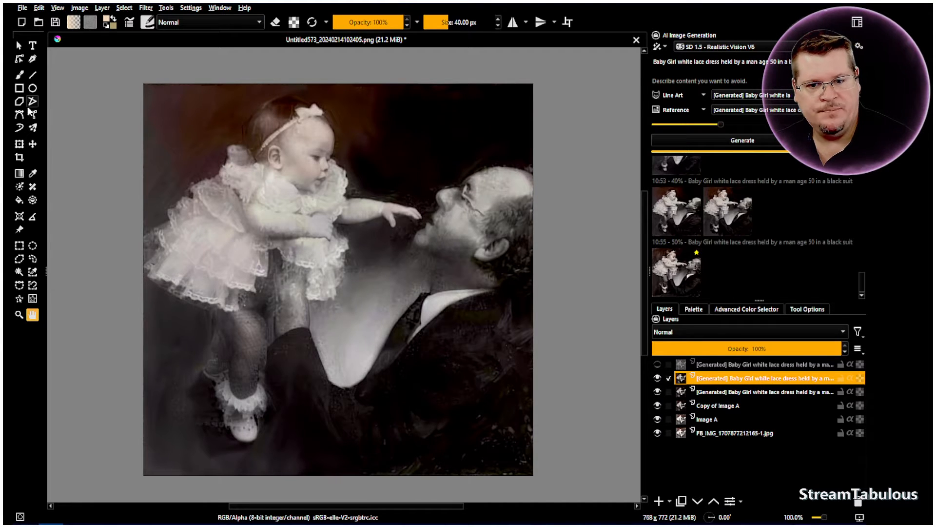
# Erase over the man's glasses on the middle generated layer using the 40 px brush in eraser mode.
pyautogui.click(19, 76)
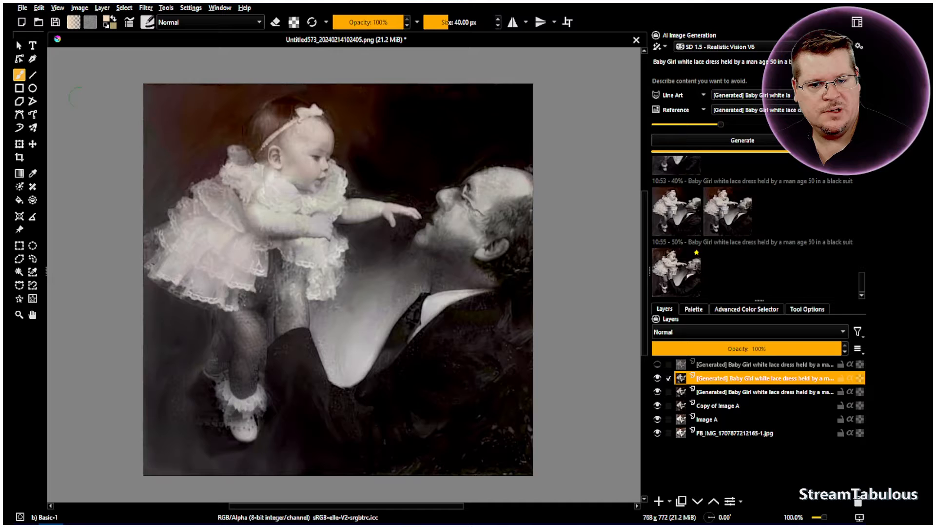
pyautogui.click(231, 19)
pyautogui.click(148, 23)
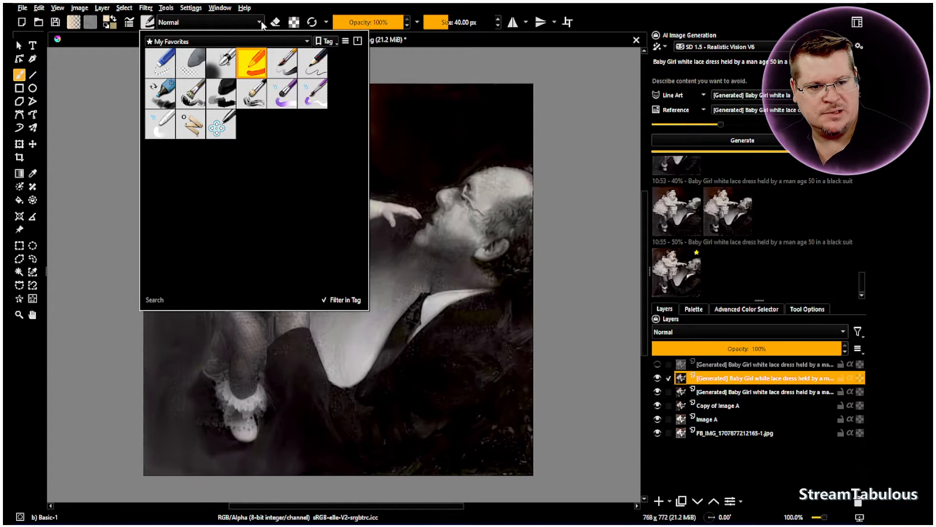
pyautogui.click(292, 5)
pyautogui.click(274, 22)
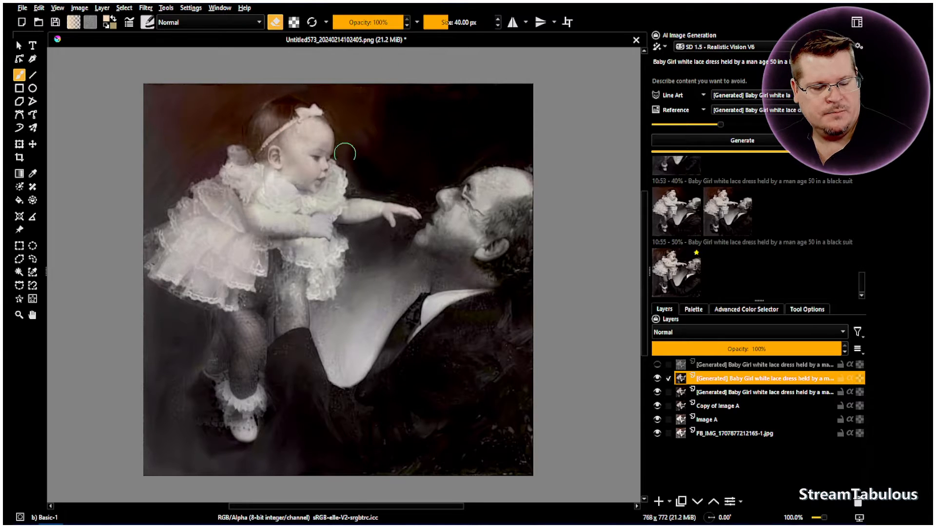
pyautogui.scroll(2, 482, 238)
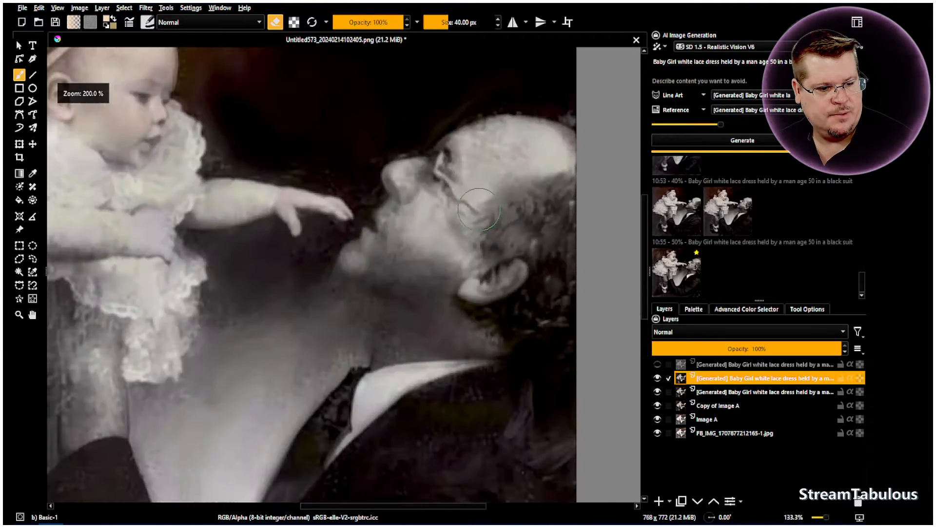
pyautogui.moveTo(399, 177)
pyautogui.mouseDown()
pyautogui.moveTo(505, 136)
pyautogui.moveTo(542, 147)
pyautogui.moveTo(480, 170)
pyautogui.moveTo(448, 211)
pyautogui.moveTo(420, 185)
pyautogui.moveTo(395, 193)
pyautogui.moveTo(381, 229)
pyautogui.moveTo(353, 258)
pyautogui.moveTo(355, 277)
pyautogui.moveTo(344, 278)
pyautogui.moveTo(387, 291)
pyautogui.moveTo(390, 315)
pyautogui.moveTo(414, 316)
pyautogui.moveTo(447, 266)
pyautogui.moveTo(458, 214)
pyautogui.moveTo(427, 241)
pyautogui.moveTo(461, 187)
pyautogui.moveTo(490, 159)
pyautogui.moveTo(550, 146)
pyautogui.moveTo(499, 137)
pyautogui.moveTo(481, 146)
pyautogui.mouseUp()
pyautogui.press('1')
pyautogui.scroll(2, 117, 146)
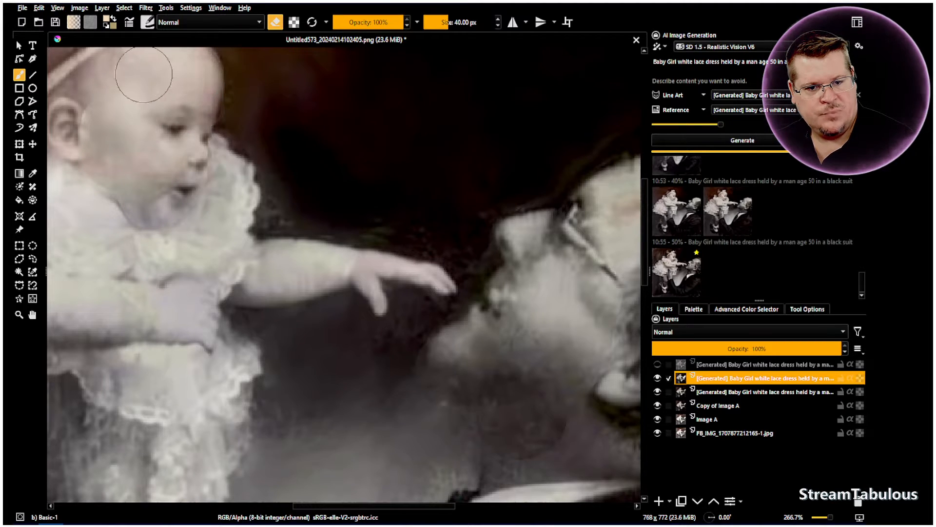
# Reduce the eraser brush size to 11 px for work around the baby's face.
pyautogui.scroll(-2, 132, 90)
pyautogui.scroll(4, 139, 93)
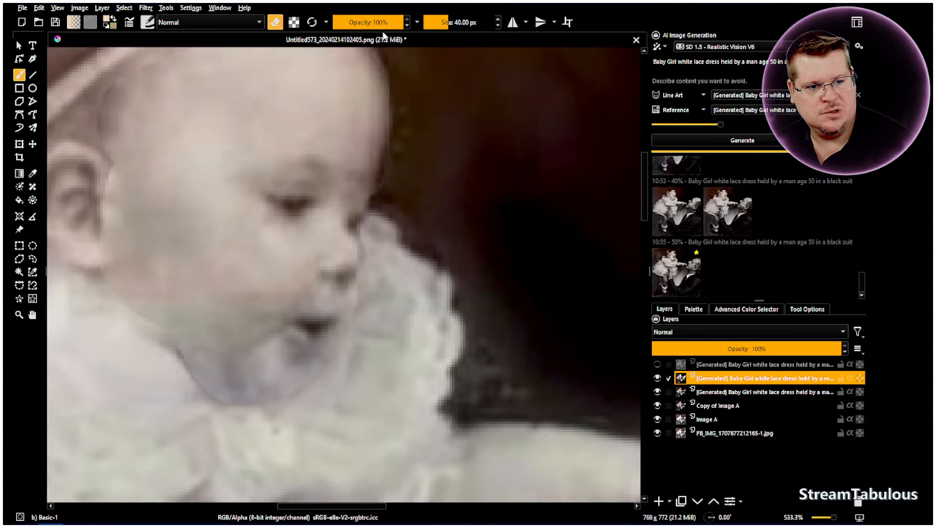
pyautogui.click(446, 22)
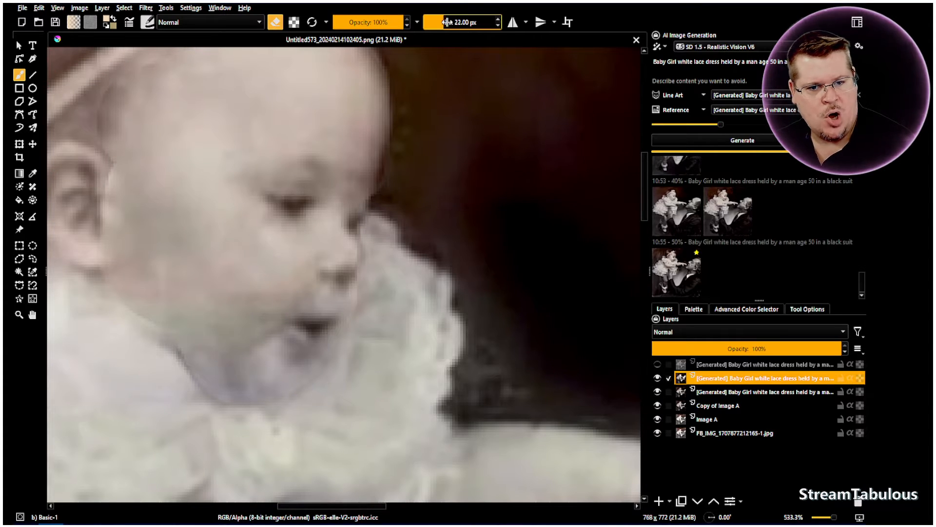
pyautogui.moveTo(446, 22); pyautogui.dragTo(440, 22)
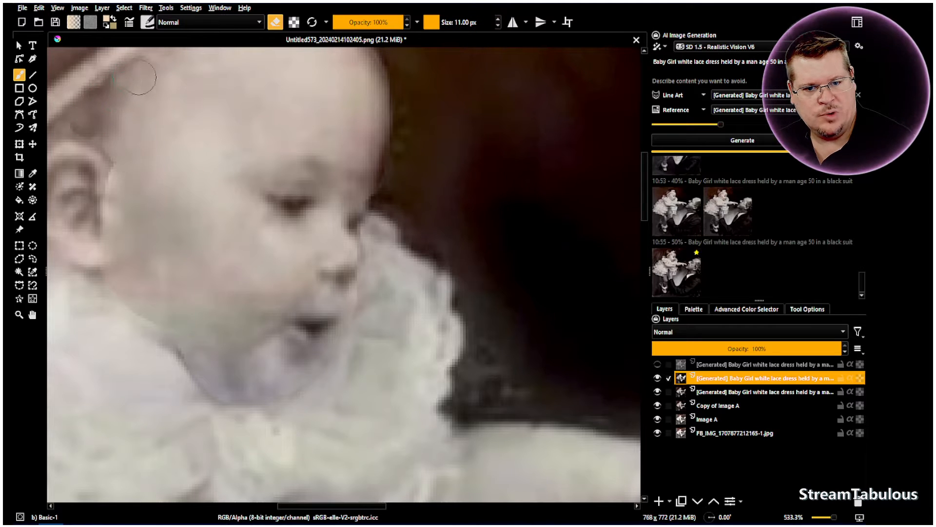
# Switch to the Blender Basic brush preset with a size of 21 px and 40% opacity.
pyautogui.click(152, 23)
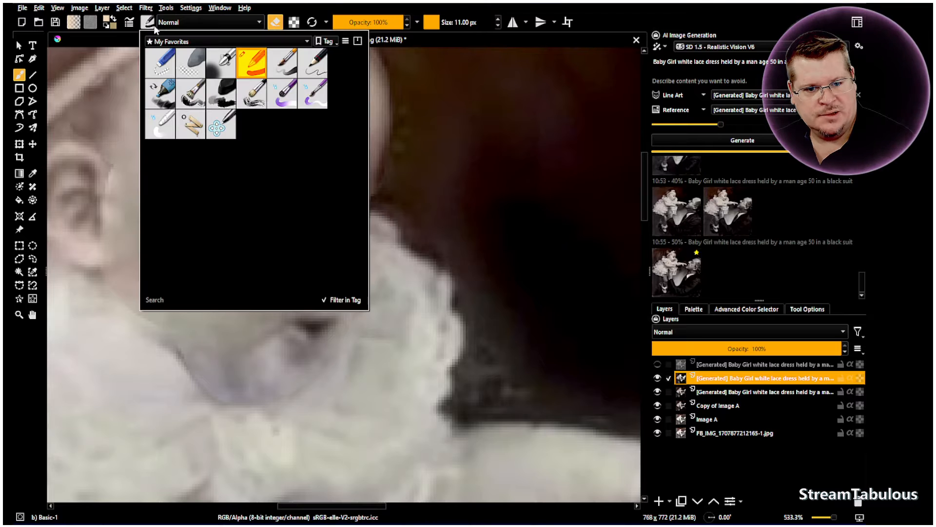
pyautogui.click(166, 132)
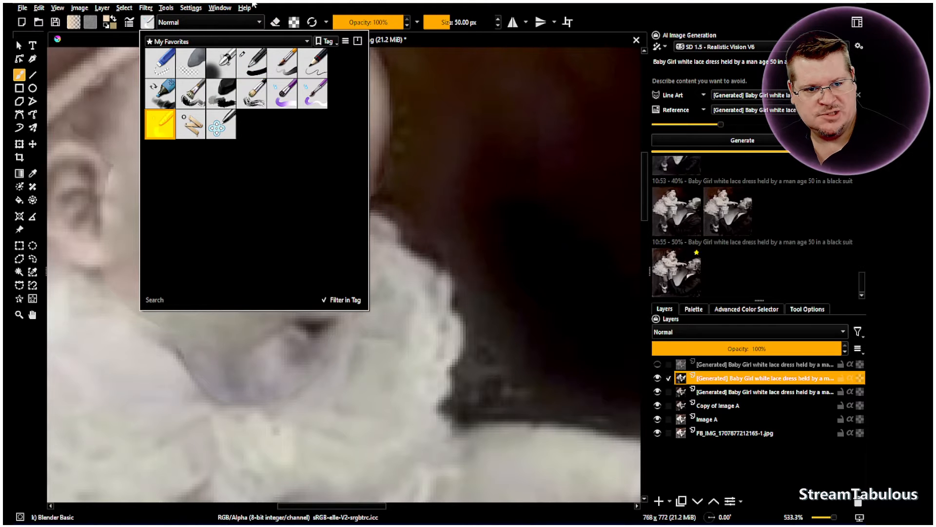
pyautogui.click(104, 105)
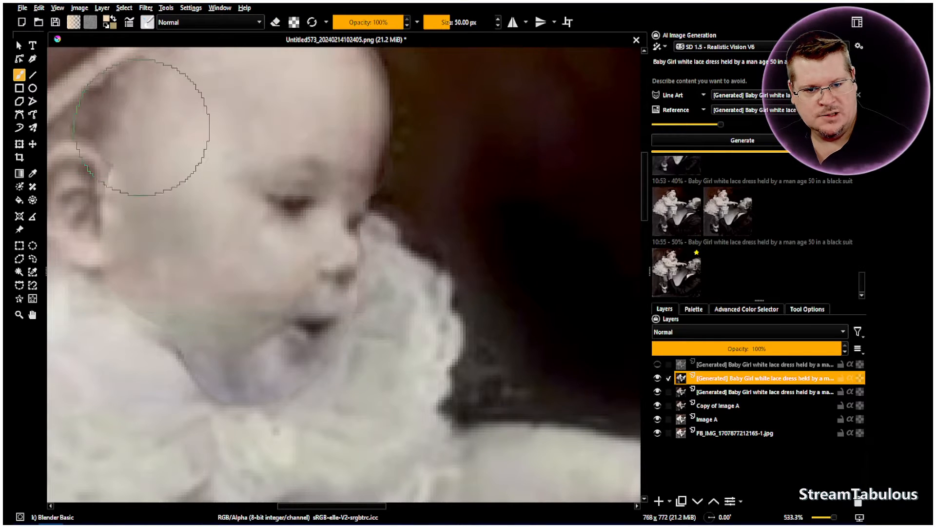
pyautogui.click(448, 22)
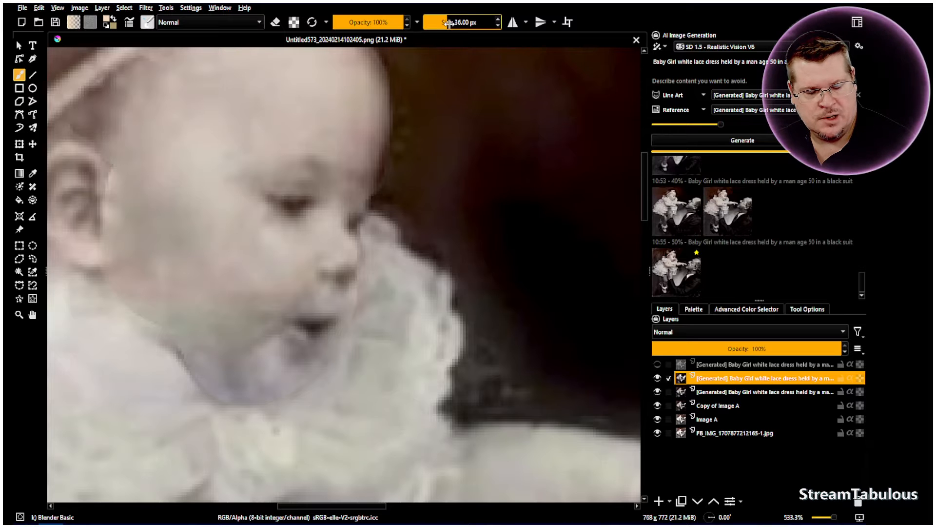
pyautogui.moveTo(449, 22); pyautogui.dragTo(442, 22)
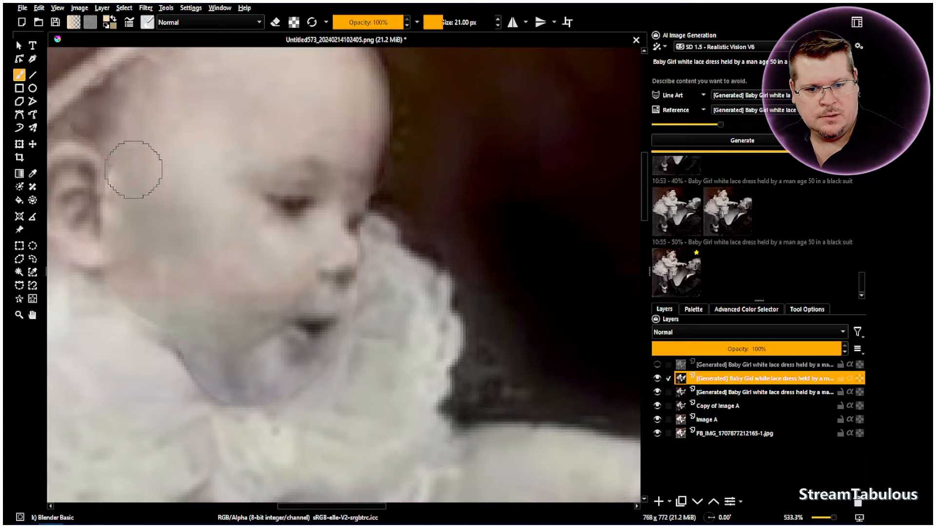
pyautogui.moveTo(390, 23); pyautogui.dragTo(389, 23)
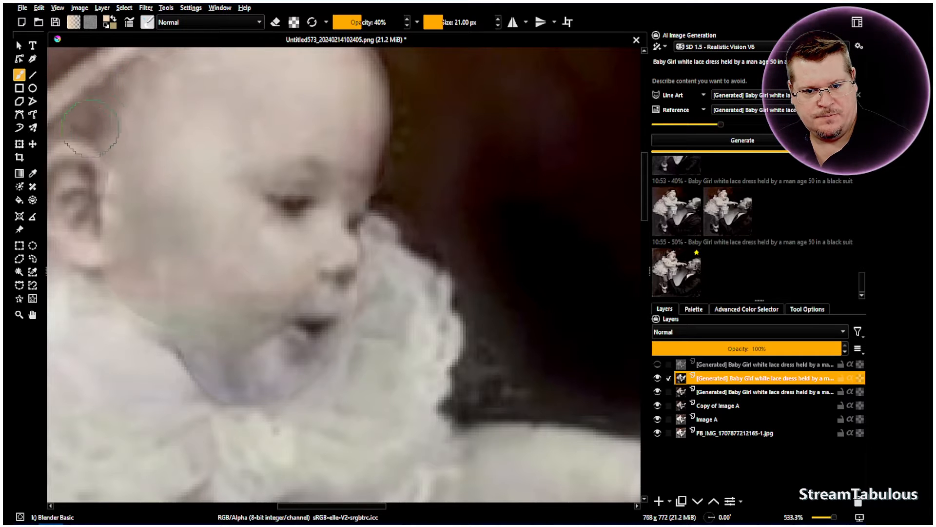
# Compare the photo with and without the middle and lower generated layers and Copy of Image A.
pyautogui.scroll(-6, 103, 123)
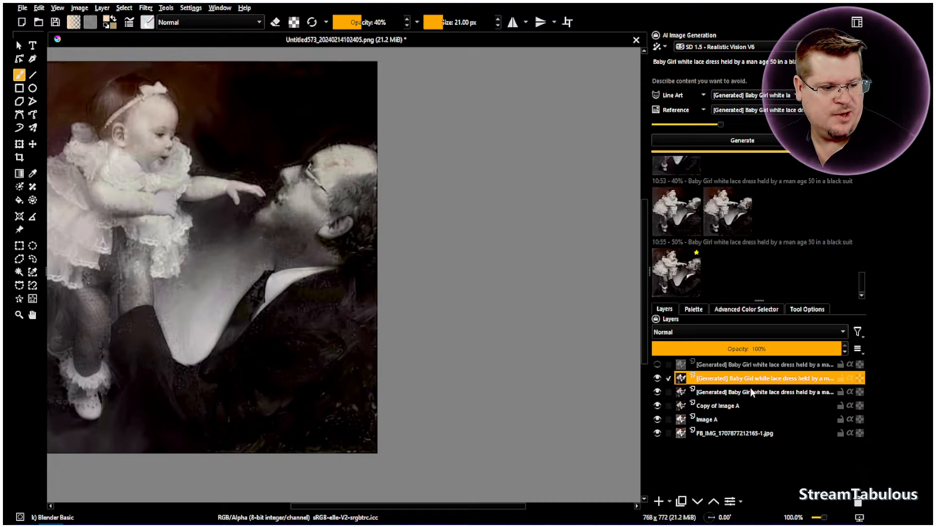
pyautogui.click(658, 379)
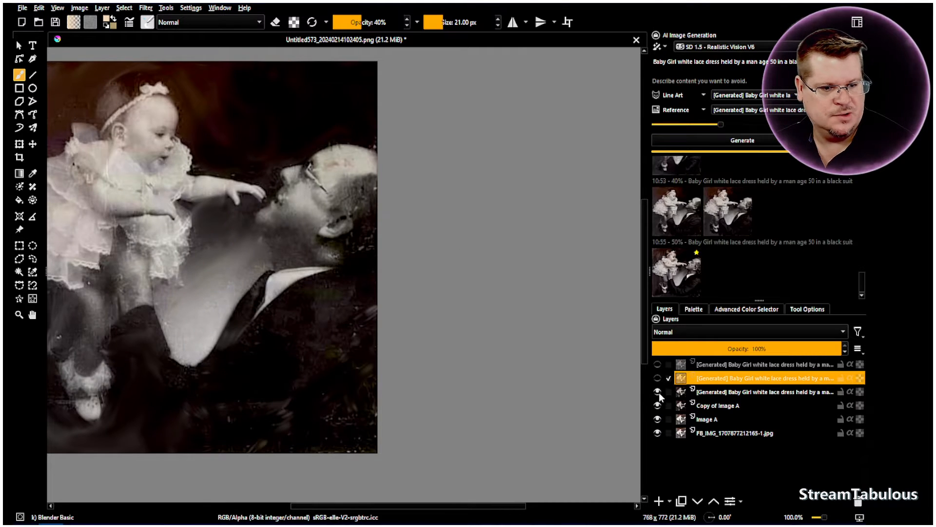
pyautogui.click(658, 392)
pyautogui.click(659, 403)
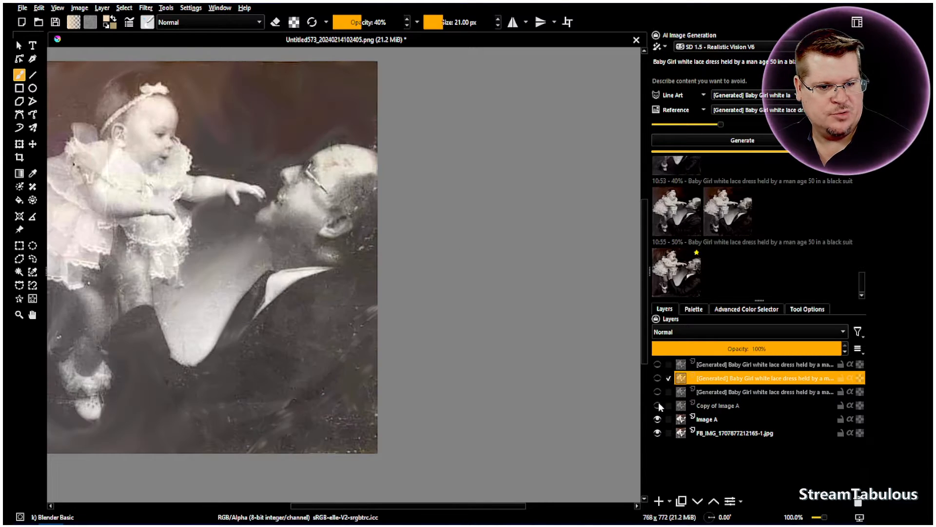
pyautogui.click(659, 403)
pyautogui.click(658, 392)
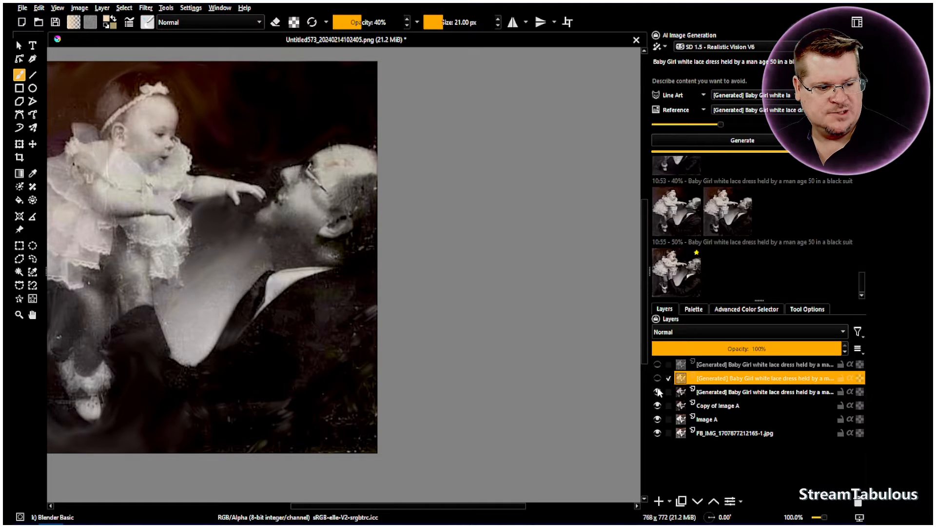
pyautogui.click(658, 379)
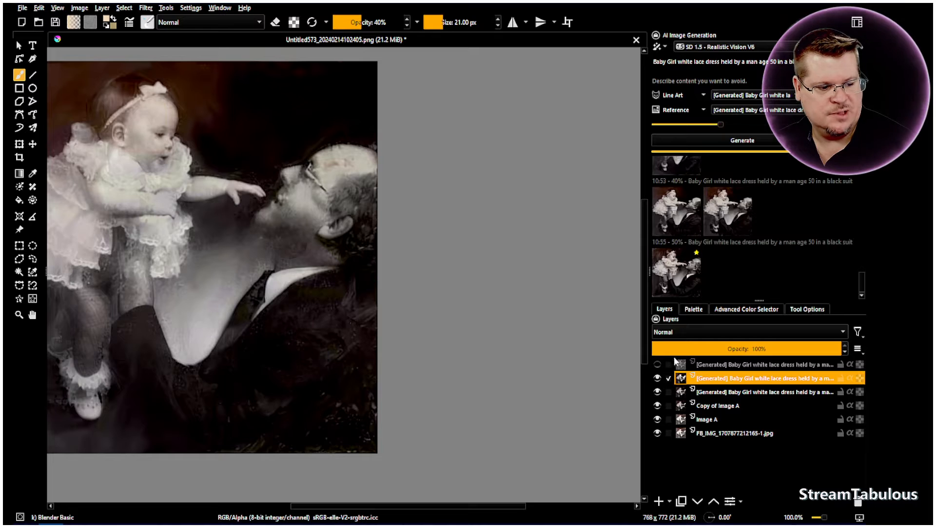
# Show the top generated layer over the restored photo and make it the active layer.
pyautogui.click(658, 365)
pyautogui.click(657, 366)
pyautogui.click(658, 367)
pyautogui.click(672, 364)
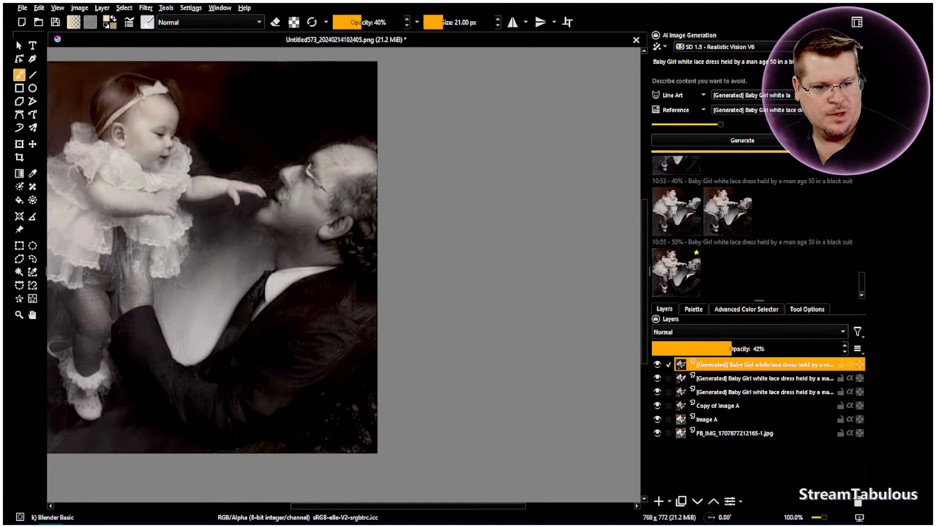
# Erase the top generated layer over the man's face, forehead and neck using the Basic-1 preset in eraser mode at 61.96 px.
pyautogui.scroll(3, 287, 196)
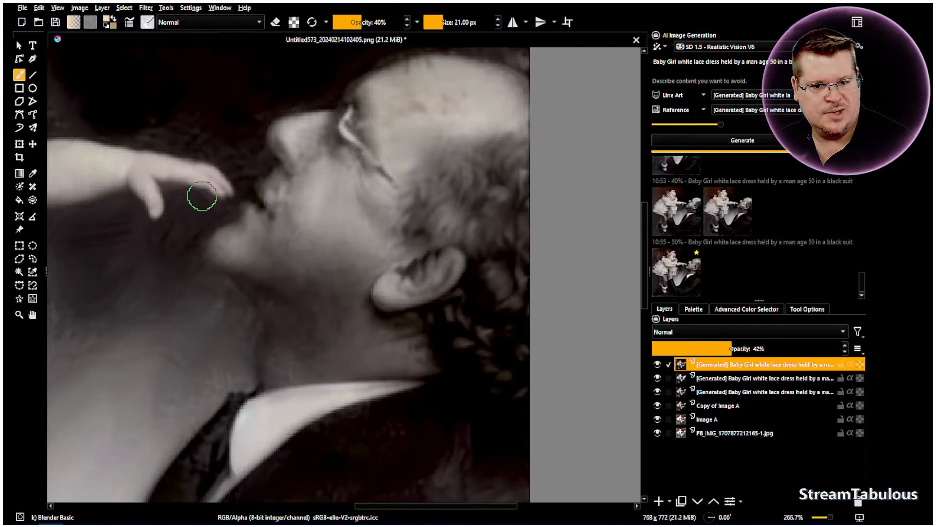
pyautogui.click(147, 22)
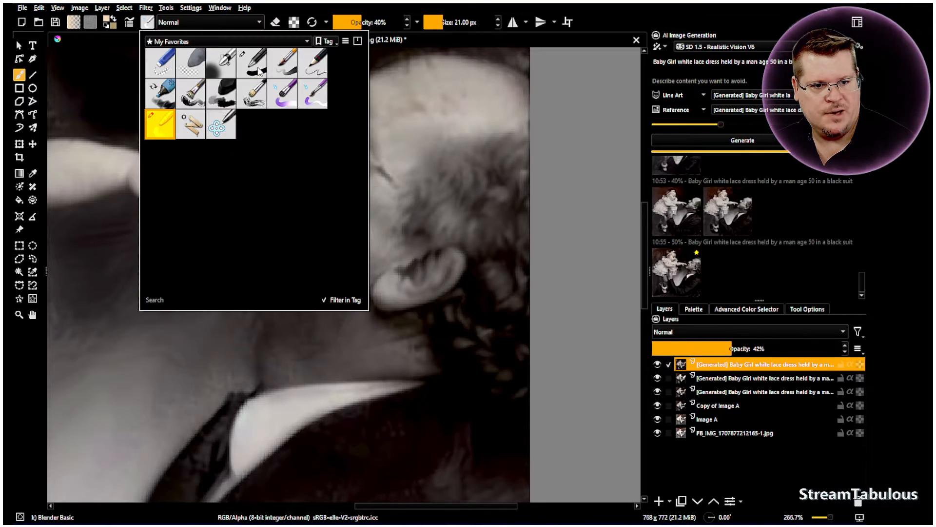
pyautogui.click(255, 65)
pyautogui.click(482, 6)
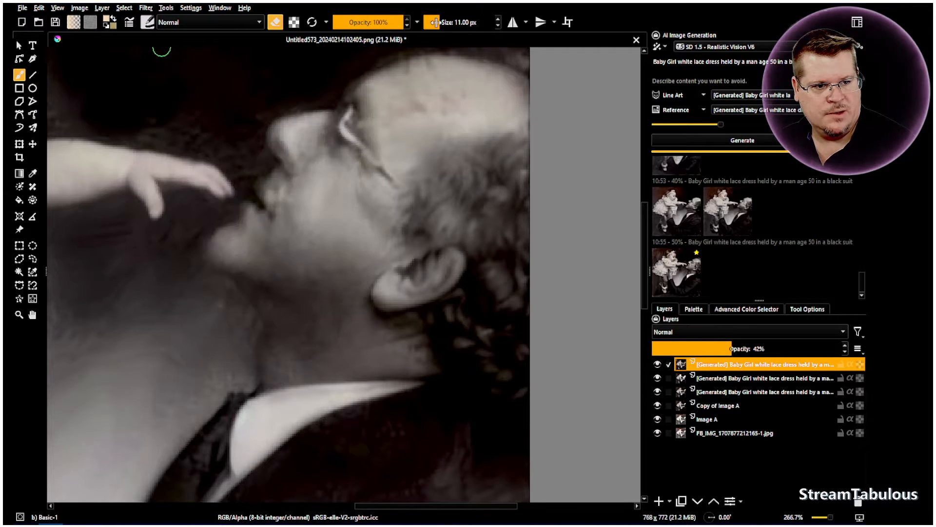
pyautogui.moveTo(438, 22); pyautogui.dragTo(442, 22)
pyautogui.moveTo(294, 171)
pyautogui.mouseDown()
pyautogui.moveTo(234, 244)
pyautogui.moveTo(280, 328)
pyautogui.moveTo(303, 330)
pyautogui.moveTo(334, 244)
pyautogui.moveTo(312, 309)
pyautogui.moveTo(324, 328)
pyautogui.moveTo(287, 330)
pyautogui.moveTo(313, 318)
pyautogui.moveTo(333, 227)
pyautogui.moveTo(404, 132)
pyautogui.moveTo(445, 102)
pyautogui.moveTo(324, 136)
pyautogui.moveTo(303, 222)
pyautogui.moveTo(259, 280)
pyautogui.moveTo(254, 307)
pyautogui.moveTo(278, 335)
pyautogui.moveTo(351, 341)
pyautogui.moveTo(313, 330)
pyautogui.moveTo(372, 313)
pyautogui.moveTo(345, 355)
pyautogui.moveTo(458, 363)
pyautogui.mouseUp()
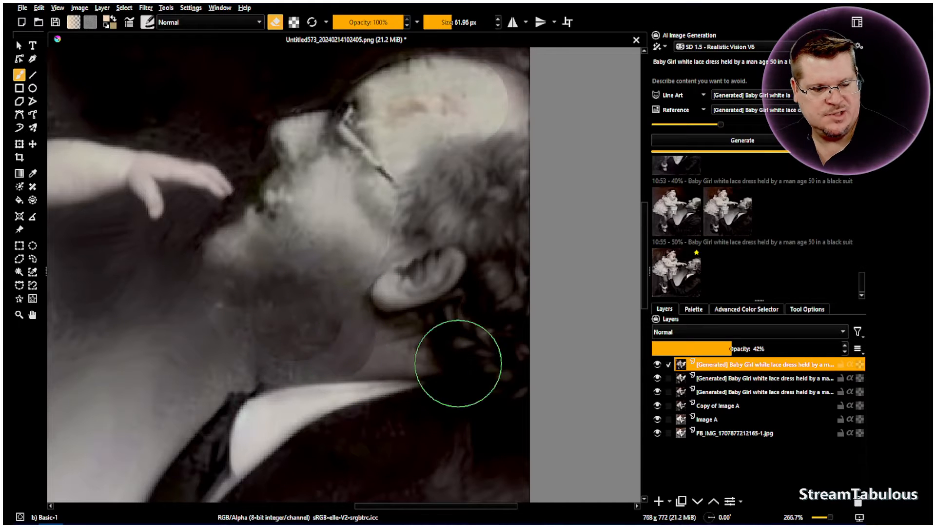
# Smooth the erased edges on the man's neck with Blender Basic on the top and middle generated layers.
pyautogui.click(147, 22)
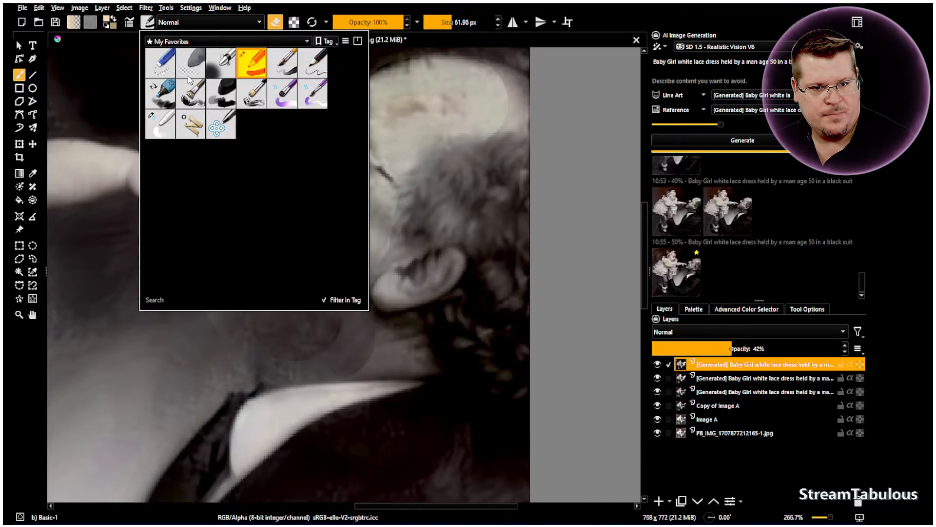
pyautogui.click(171, 128)
pyautogui.click(489, 9)
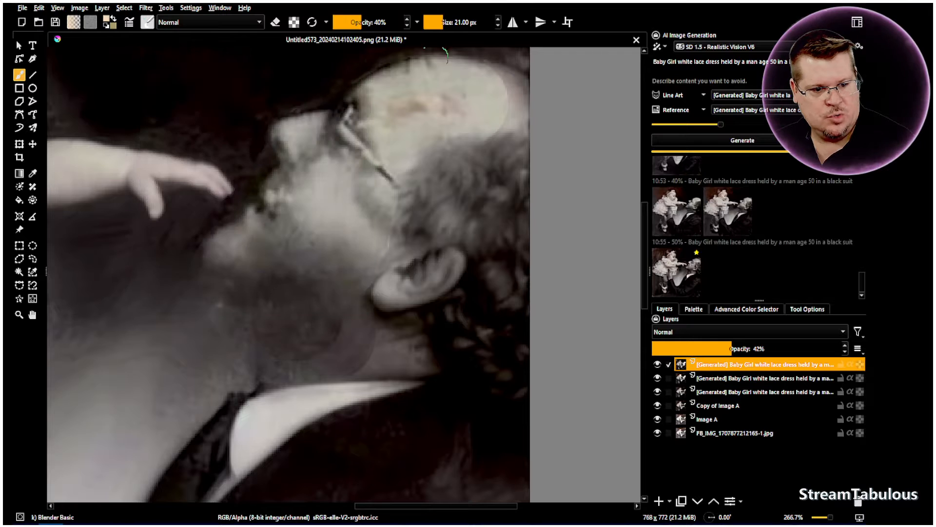
pyautogui.moveTo(408, 341)
pyautogui.mouseDown()
pyautogui.moveTo(357, 355)
pyautogui.moveTo(340, 366)
pyautogui.moveTo(424, 370)
pyautogui.moveTo(330, 373)
pyautogui.moveTo(425, 364)
pyautogui.moveTo(328, 364)
pyautogui.moveTo(422, 350)
pyautogui.moveTo(352, 334)
pyautogui.moveTo(303, 353)
pyautogui.moveTo(304, 338)
pyautogui.moveTo(366, 353)
pyautogui.moveTo(309, 328)
pyautogui.moveTo(361, 332)
pyautogui.moveTo(334, 330)
pyautogui.moveTo(334, 344)
pyautogui.moveTo(318, 327)
pyautogui.moveTo(359, 344)
pyautogui.moveTo(306, 347)
pyautogui.moveTo(293, 374)
pyautogui.moveTo(270, 353)
pyautogui.moveTo(242, 353)
pyautogui.moveTo(228, 334)
pyautogui.moveTo(193, 335)
pyautogui.moveTo(219, 321)
pyautogui.moveTo(184, 333)
pyautogui.moveTo(219, 290)
pyautogui.moveTo(181, 327)
pyautogui.moveTo(226, 306)
pyautogui.moveTo(198, 331)
pyautogui.moveTo(211, 302)
pyautogui.moveTo(218, 313)
pyautogui.moveTo(179, 265)
pyautogui.moveTo(182, 282)
pyautogui.moveTo(238, 327)
pyautogui.moveTo(235, 307)
pyautogui.moveTo(241, 369)
pyautogui.moveTo(247, 335)
pyautogui.moveTo(368, 363)
pyautogui.mouseUp()
pyautogui.click(693, 376)
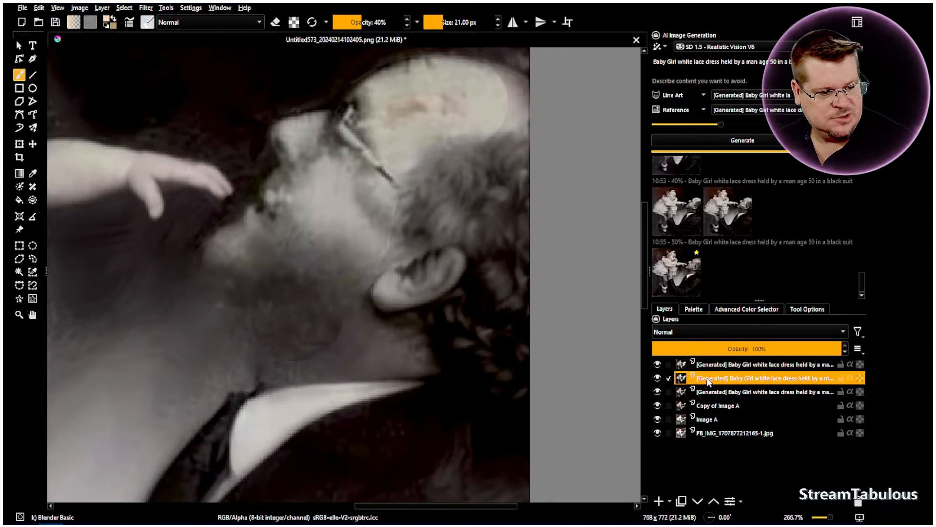
pyautogui.moveTo(307, 312)
pyautogui.mouseDown()
pyautogui.moveTo(376, 343)
pyautogui.moveTo(284, 344)
pyautogui.moveTo(360, 347)
pyautogui.moveTo(301, 352)
pyautogui.moveTo(295, 339)
pyautogui.moveTo(313, 361)
pyautogui.moveTo(295, 343)
pyautogui.moveTo(274, 368)
pyautogui.moveTo(276, 348)
pyautogui.moveTo(307, 369)
pyautogui.moveTo(264, 341)
pyautogui.moveTo(323, 375)
pyautogui.moveTo(328, 345)
pyautogui.moveTo(400, 350)
pyautogui.moveTo(283, 293)
pyautogui.moveTo(358, 261)
pyautogui.mouseUp()
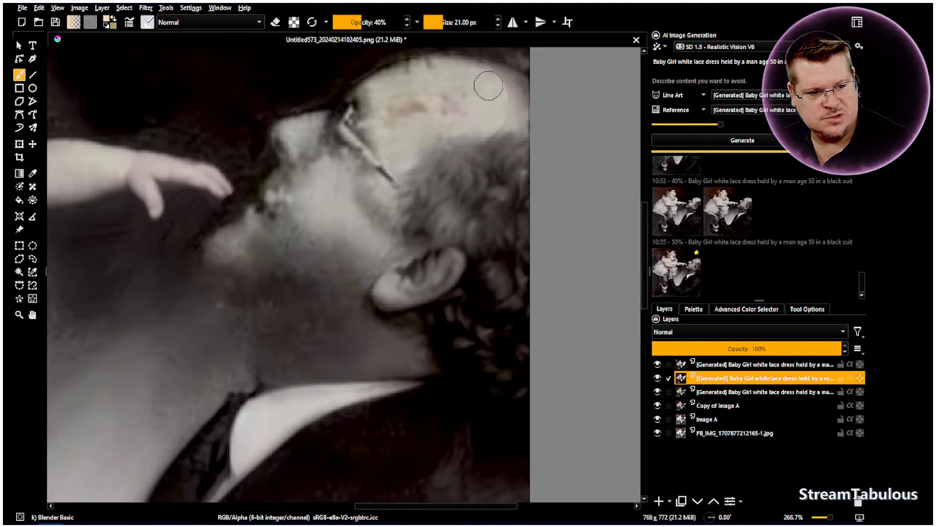
# Blend the hard erased edge on the back of the man's forehead on the top generated layer.
pyautogui.click(713, 367)
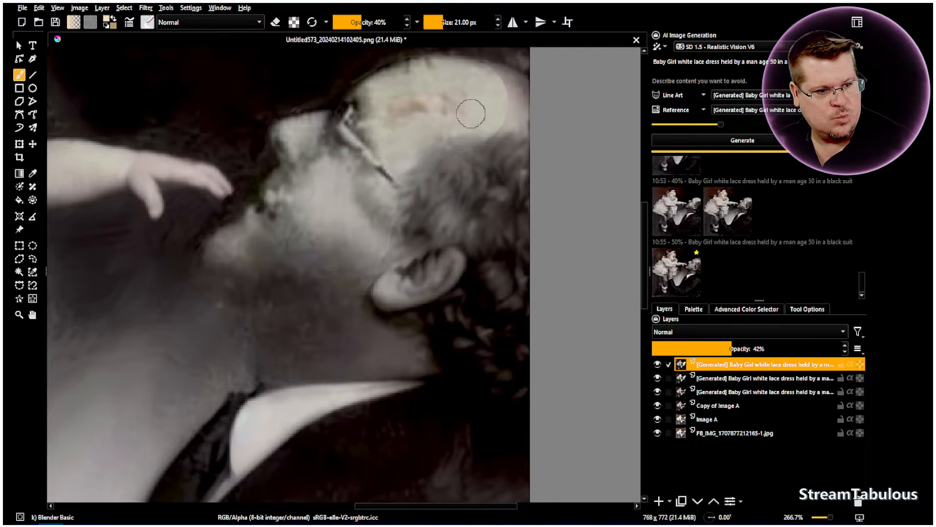
pyautogui.moveTo(478, 82)
pyautogui.mouseDown()
pyautogui.moveTo(471, 67)
pyautogui.moveTo(461, 76)
pyautogui.mouseUp()
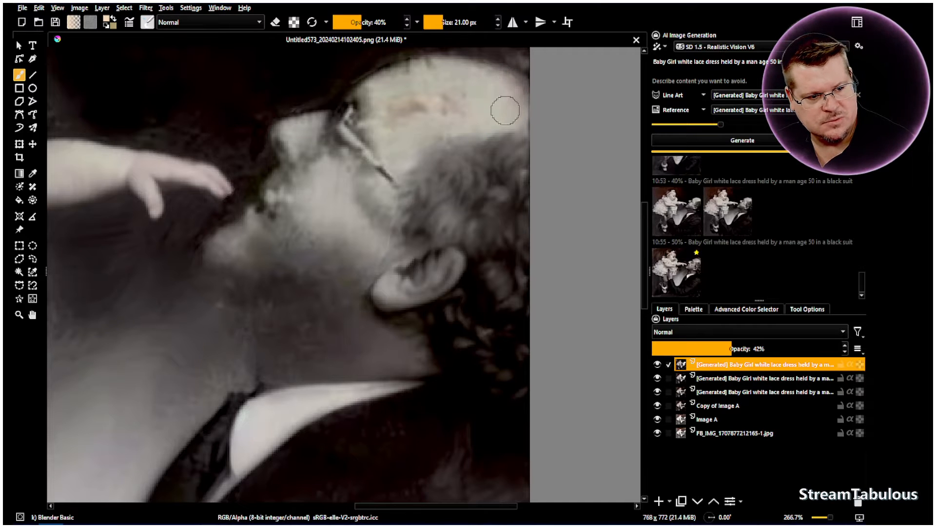
pyautogui.scroll(-5, 491, 120)
pyautogui.scroll(5, 468, 104)
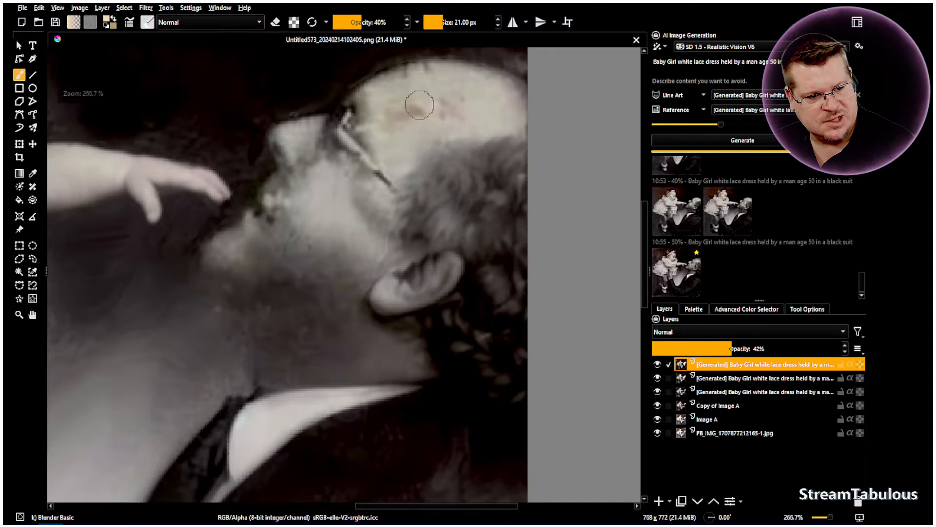
# Blend away the blotches on the man's forehead on the lowest generated layer, checking it with the two upper generated layers hidden.
pyautogui.click(675, 392)
pyautogui.moveTo(441, 114)
pyautogui.mouseDown()
pyautogui.moveTo(452, 83)
pyautogui.moveTo(450, 104)
pyautogui.moveTo(435, 103)
pyautogui.moveTo(435, 84)
pyautogui.moveTo(420, 115)
pyautogui.mouseUp()
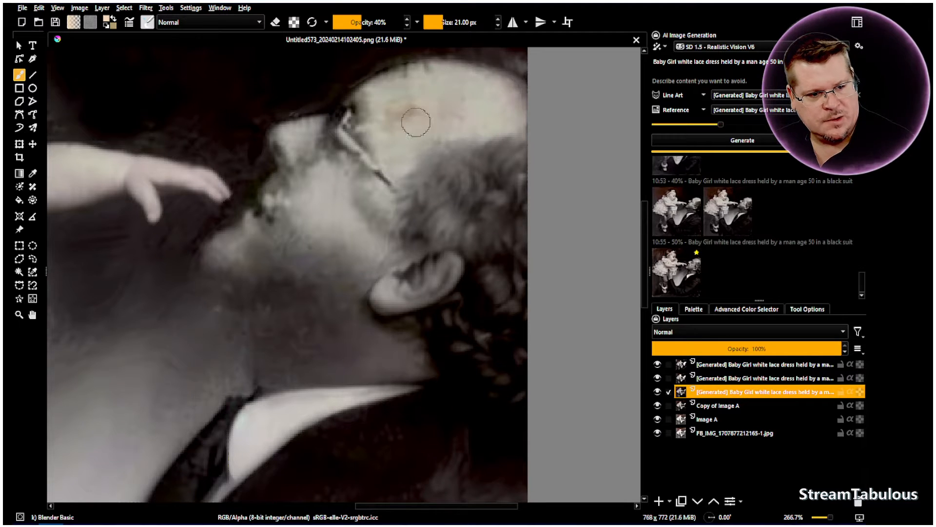
pyautogui.click(658, 378)
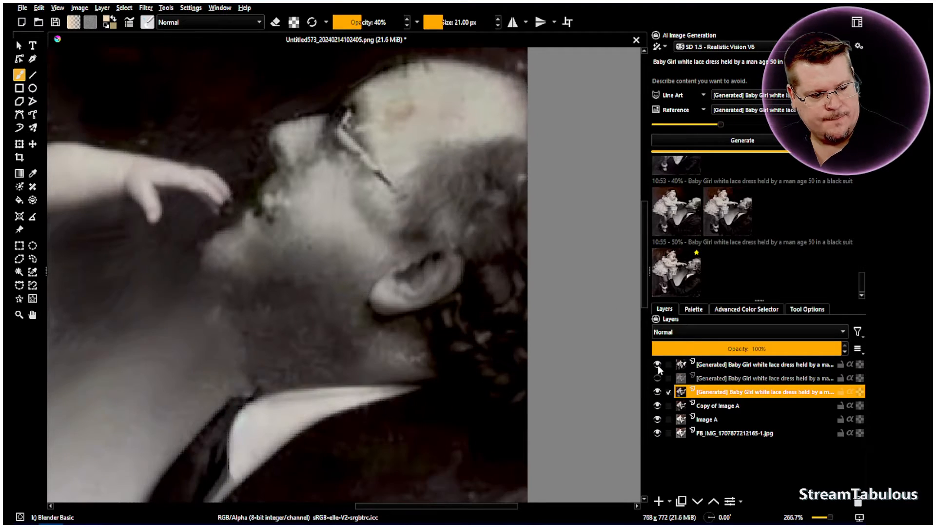
pyautogui.click(657, 365)
pyautogui.click(658, 378)
pyautogui.click(658, 365)
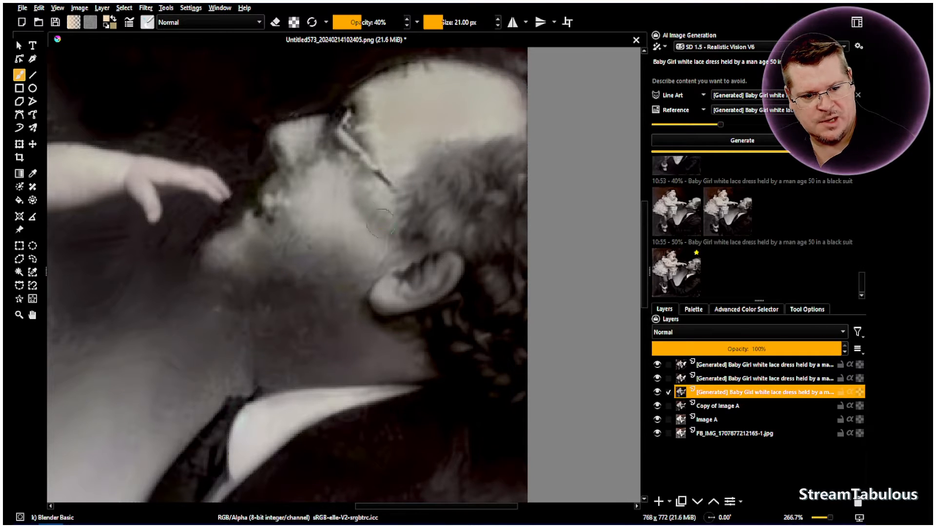
# Blend the man's cheek in front of his ear on the middle and top generated layers.
pyautogui.click(702, 381)
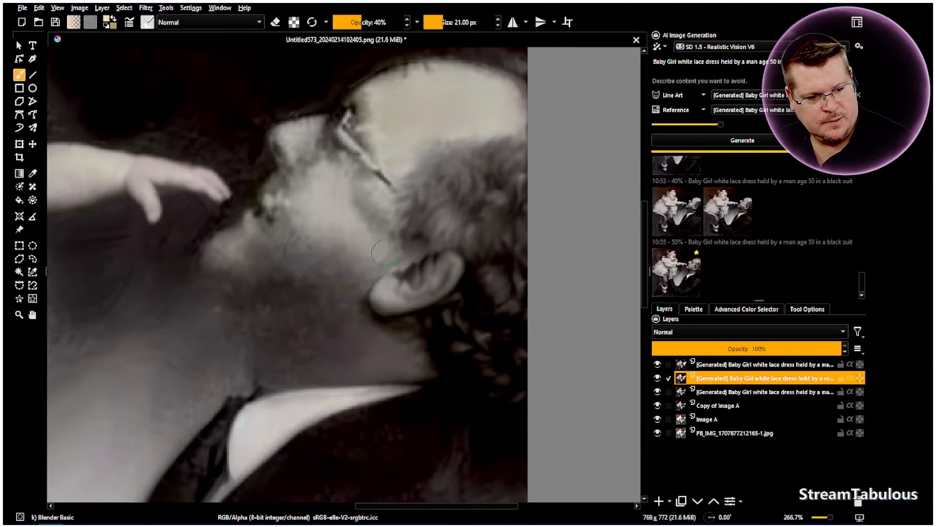
pyautogui.click(702, 367)
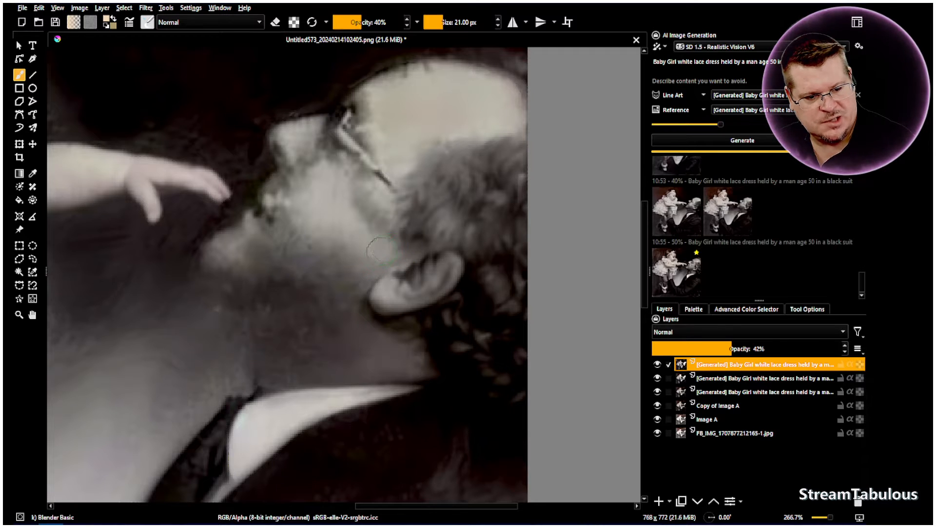
pyautogui.click(707, 376)
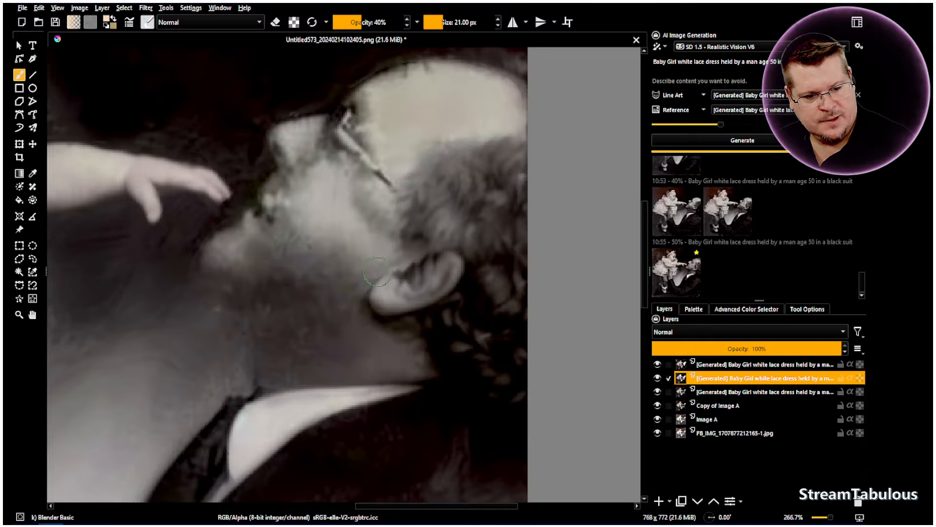
pyautogui.press('-')
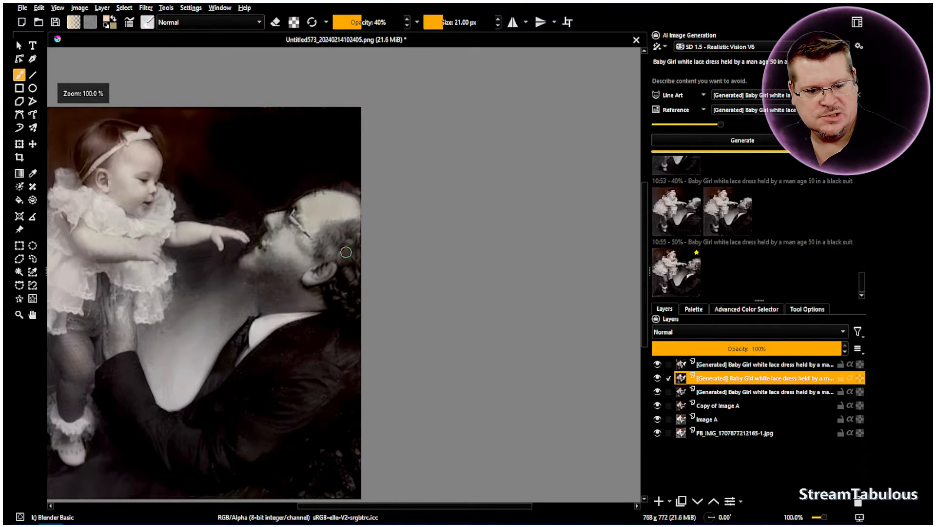
# Smooth the area around the man's mouth on the lowest generated layer with the blender at 9 px, reducing its opacity to 20%.
pyautogui.scroll(5, 353, 257)
pyautogui.press('pagedown')
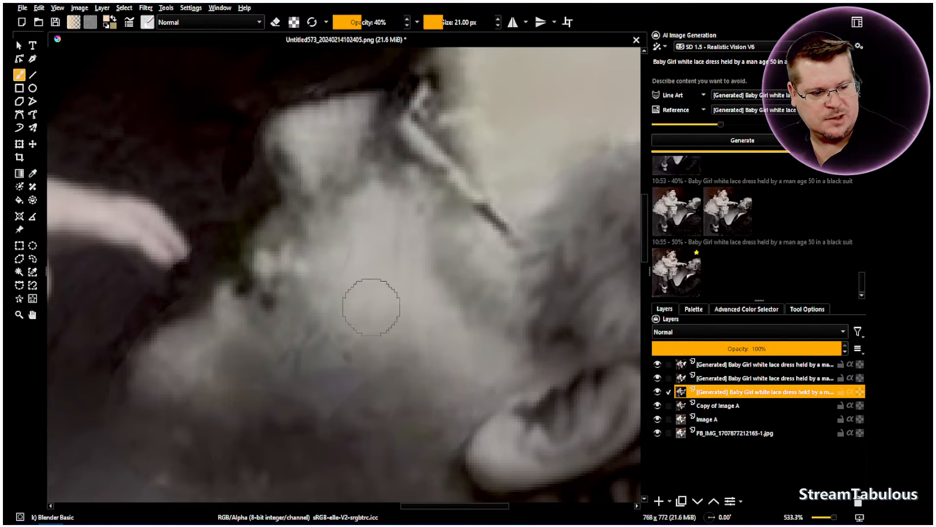
pyautogui.moveTo(468, 22); pyautogui.dragTo(449, 23)
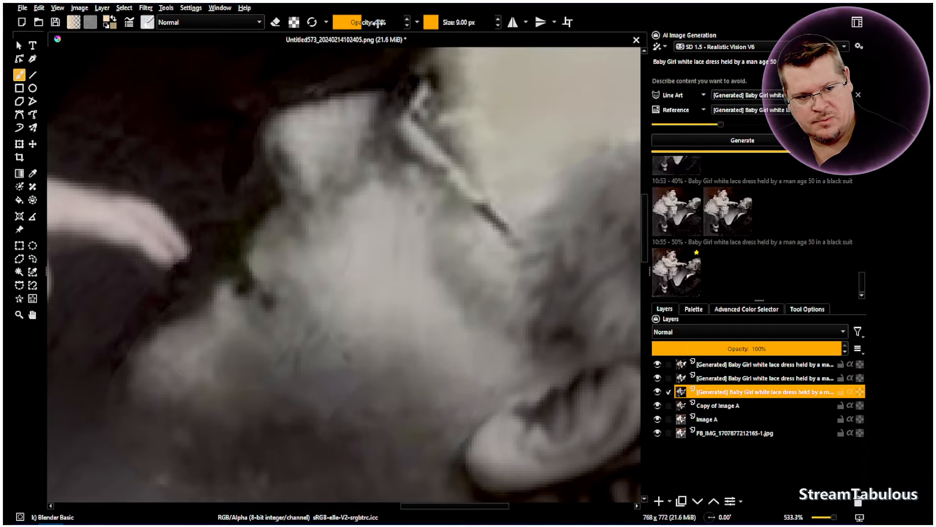
pyautogui.moveTo(378, 22); pyautogui.dragTo(347, 22)
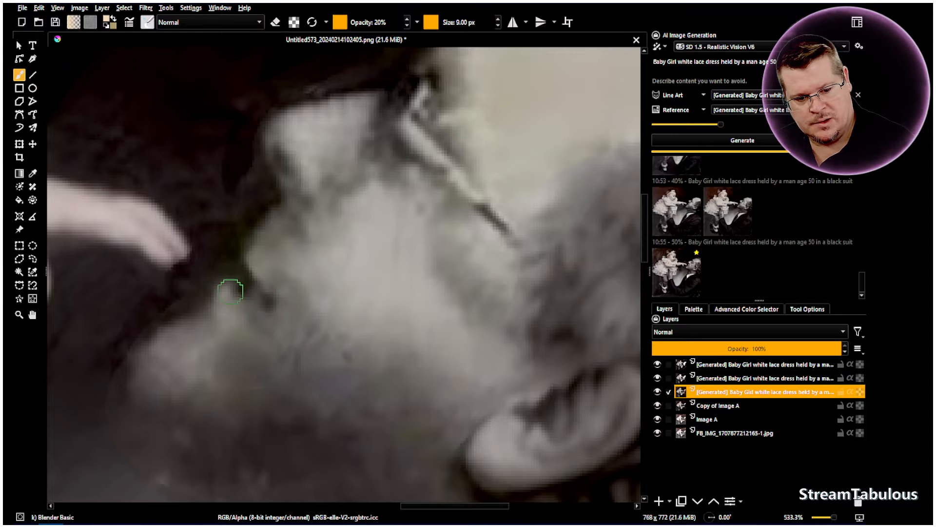
# Examine the blended photo and compare the baby's face with and without the top generated layer.
pyautogui.scroll(-6, 230, 291)
pyautogui.scroll(1, 161, 206)
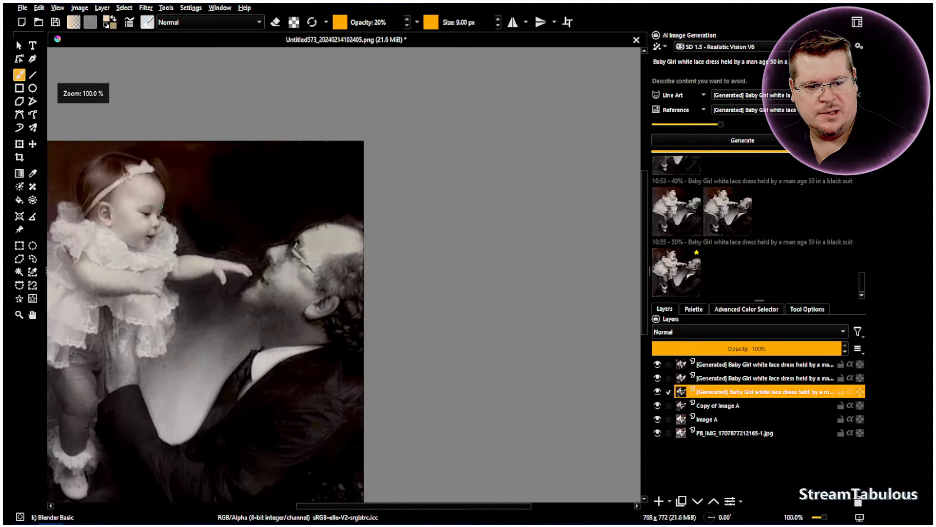
pyautogui.scroll(2, 161, 206)
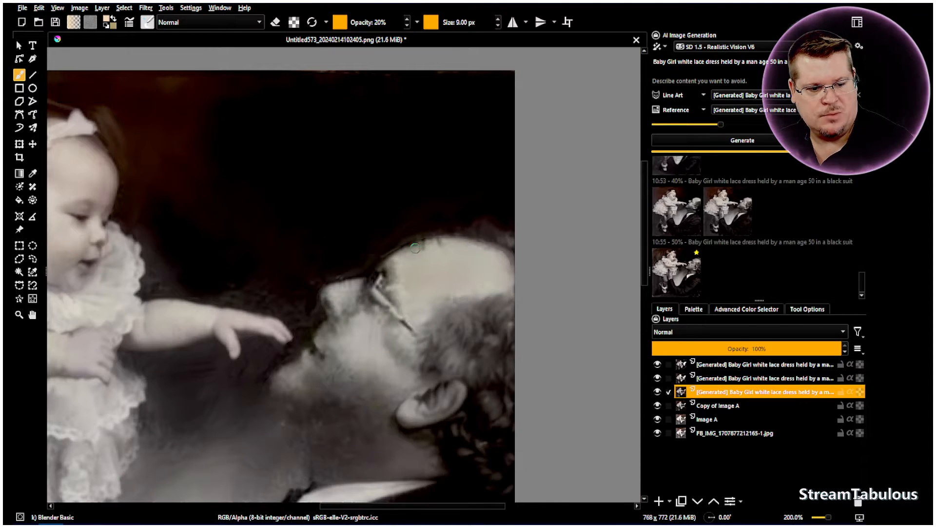
pyautogui.scroll(-4, 295, 247)
pyautogui.scroll(5, 176, 251)
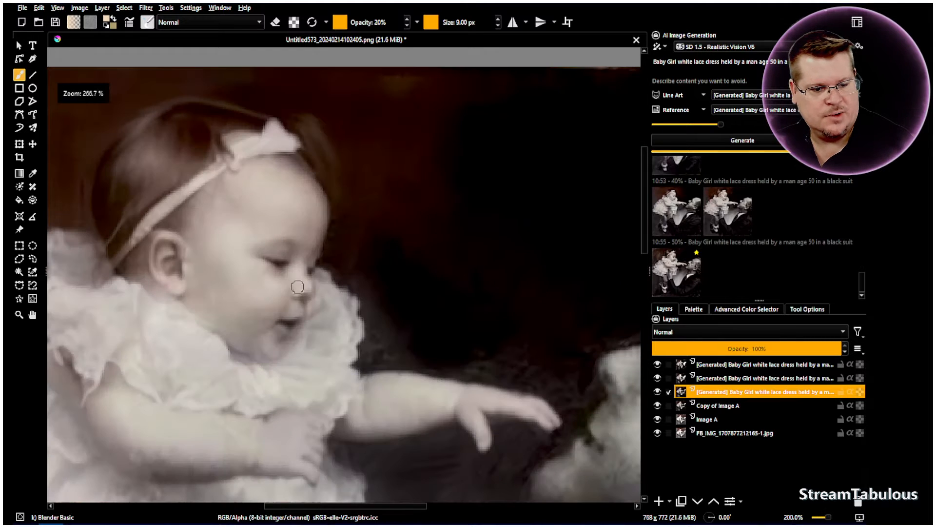
pyautogui.click(657, 365)
pyautogui.click(657, 364)
# Erase the top generated layer over the baby's face with the Basic-1 preset in eraser mode at 61.96 px.
pyautogui.click(704, 365)
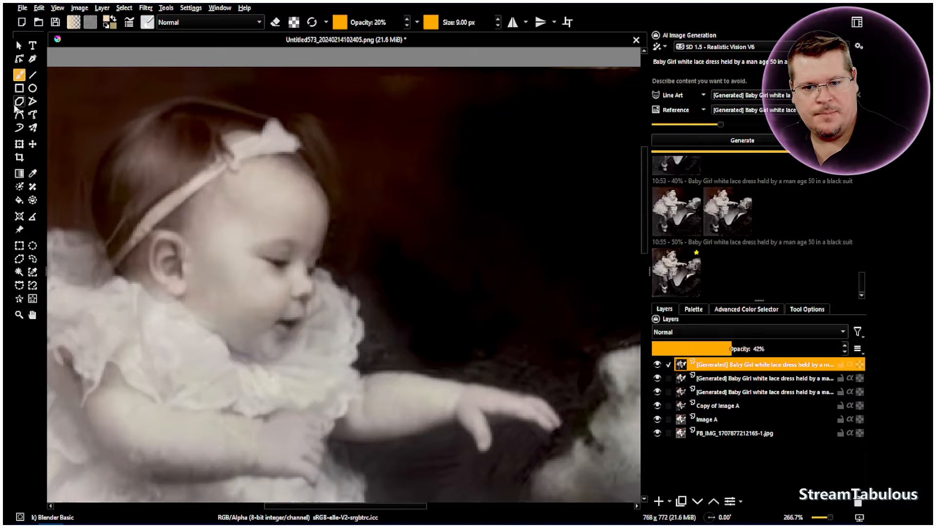
pyautogui.click(161, 23)
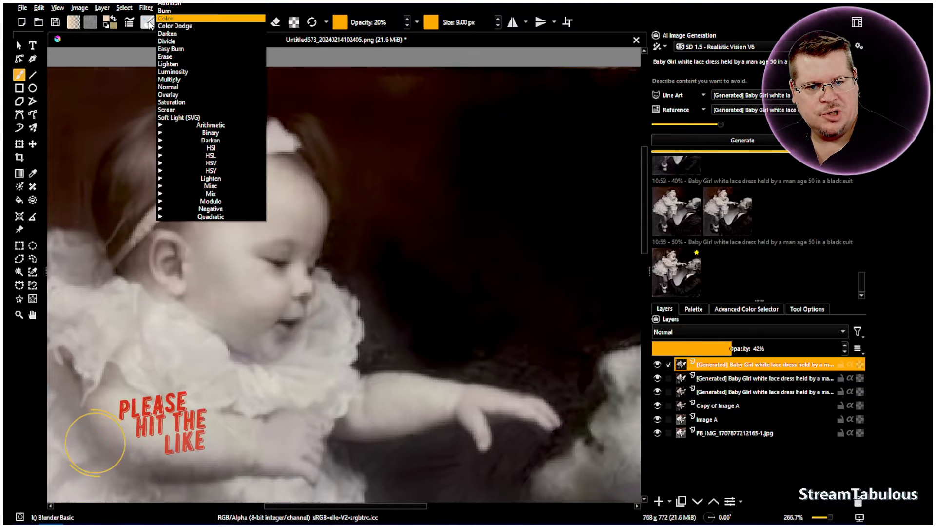
pyautogui.click(147, 21)
pyautogui.click(254, 63)
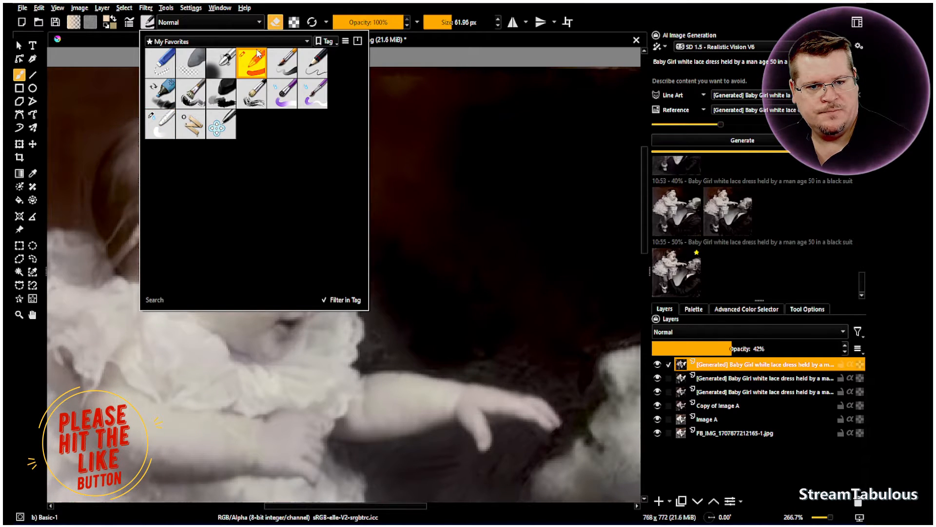
pyautogui.press('Escape')
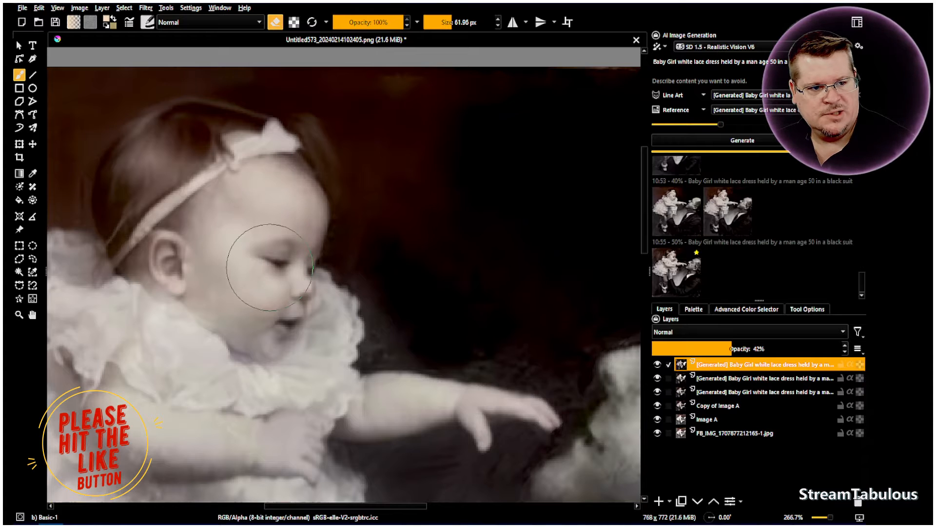
pyautogui.scroll(1, 260, 272)
pyautogui.moveTo(280, 266)
pyautogui.mouseDown()
pyautogui.moveTo(264, 271)
pyautogui.moveTo(251, 324)
pyautogui.moveTo(286, 210)
pyautogui.moveTo(283, 157)
pyautogui.moveTo(219, 209)
pyautogui.moveTo(201, 200)
pyautogui.moveTo(146, 251)
pyautogui.moveTo(230, 318)
pyautogui.moveTo(250, 353)
pyautogui.moveTo(171, 209)
pyautogui.moveTo(146, 272)
pyautogui.moveTo(131, 271)
pyautogui.moveTo(224, 356)
pyautogui.moveTo(262, 291)
pyautogui.moveTo(273, 229)
pyautogui.moveTo(282, 243)
pyautogui.moveTo(269, 163)
pyautogui.moveTo(280, 168)
pyautogui.moveTo(226, 225)
pyautogui.mouseUp()
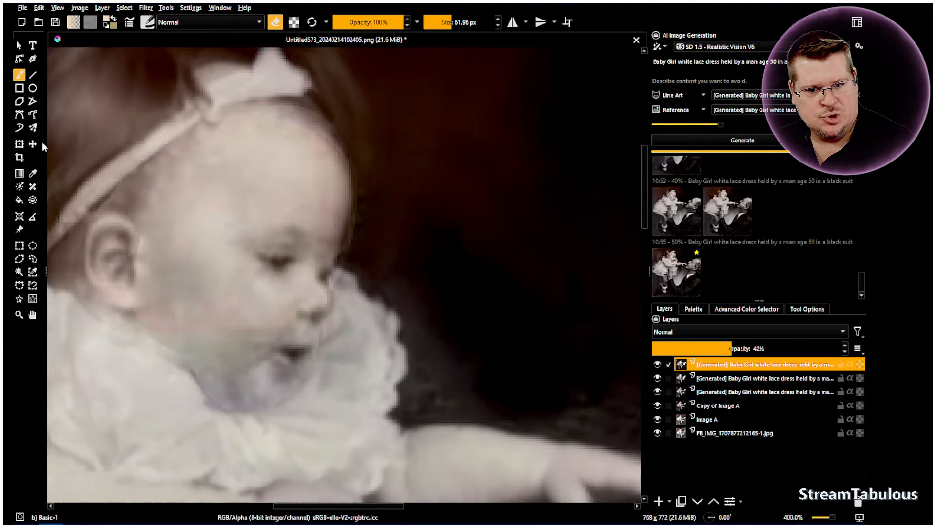
# Blend the edge of the baby's forehead and face on the top generated layer with Blender Basic at 9 px and 20% opacity.
pyautogui.click(169, 22)
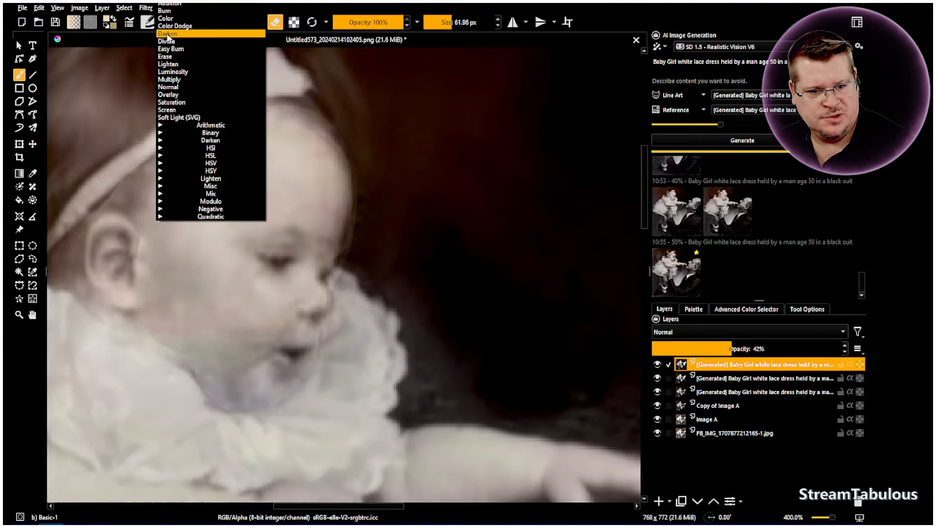
pyautogui.click(148, 23)
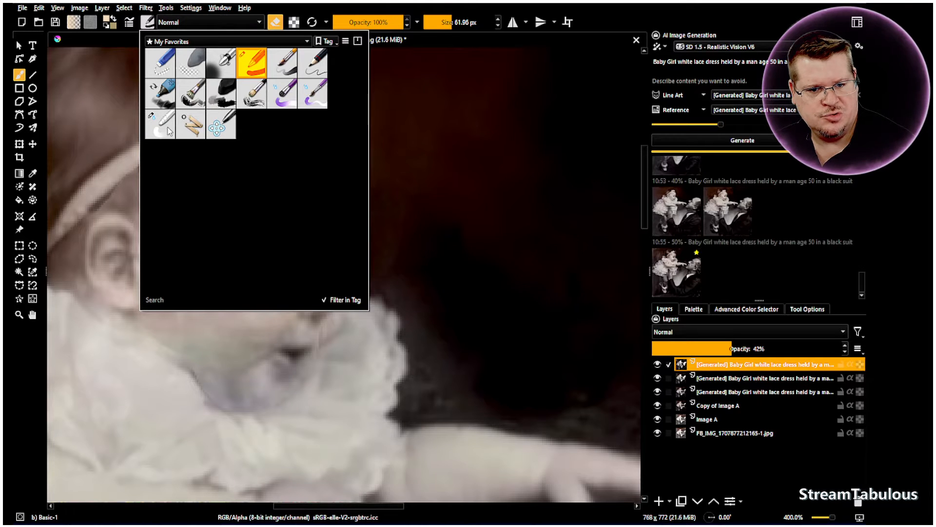
pyautogui.click(171, 130)
pyautogui.click(357, 252)
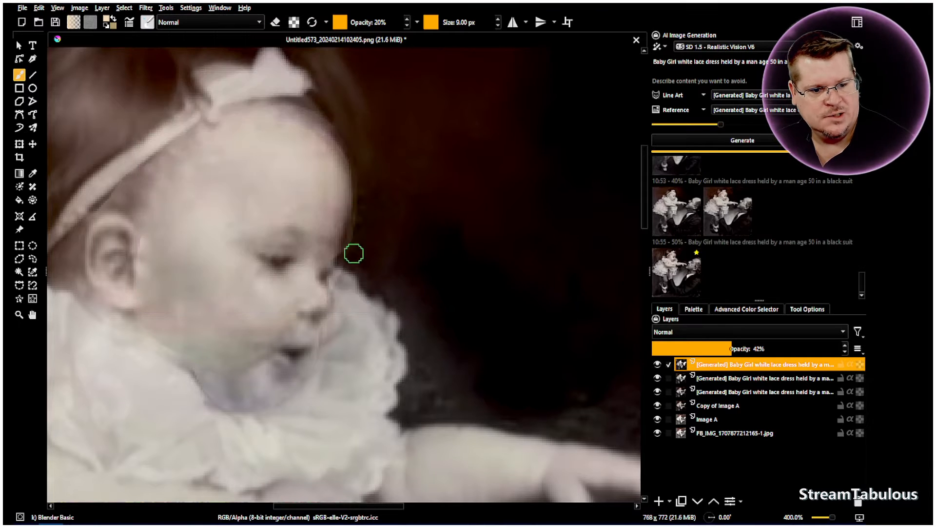
pyautogui.scroll(1, 354, 256)
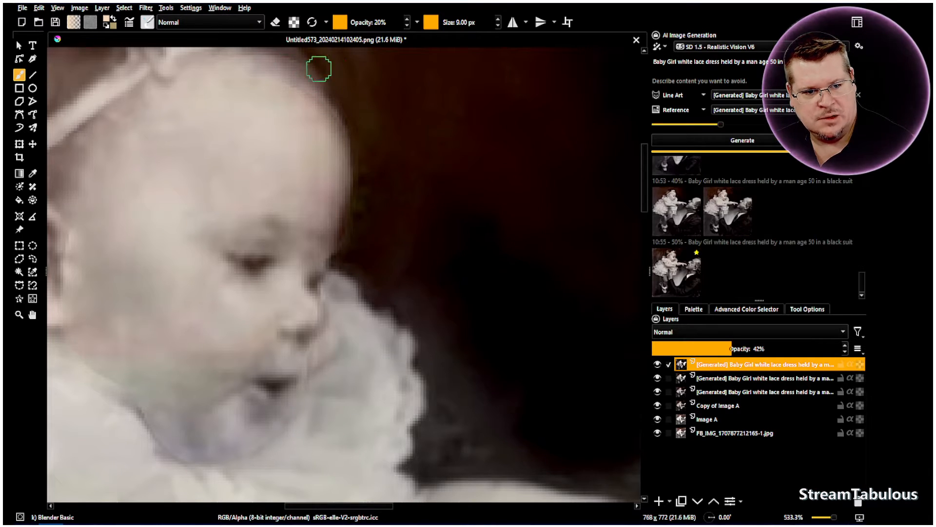
pyautogui.scroll(-5, 333, 139)
pyautogui.scroll(5, 314, 119)
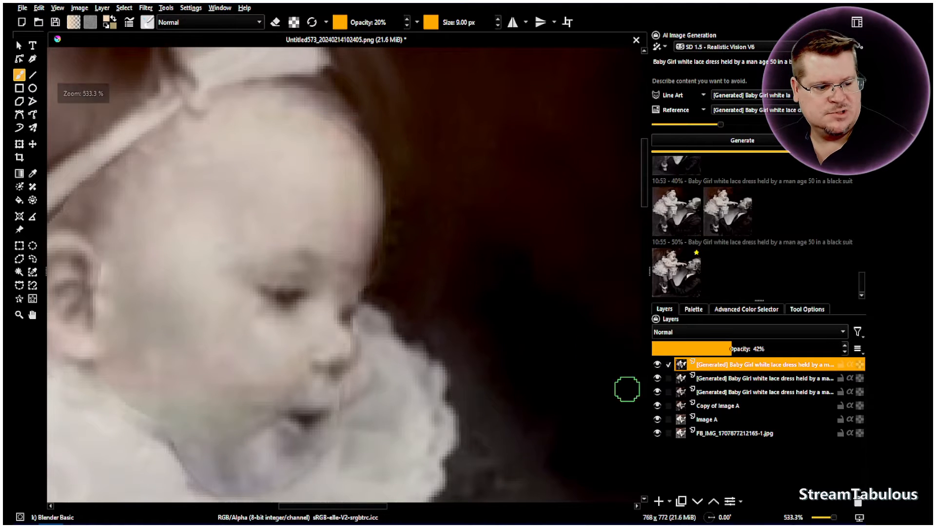
# Blend the baby's forehead and hairline below the headband, working across the middle, lowest and top generated layers.
pyautogui.click(724, 381)
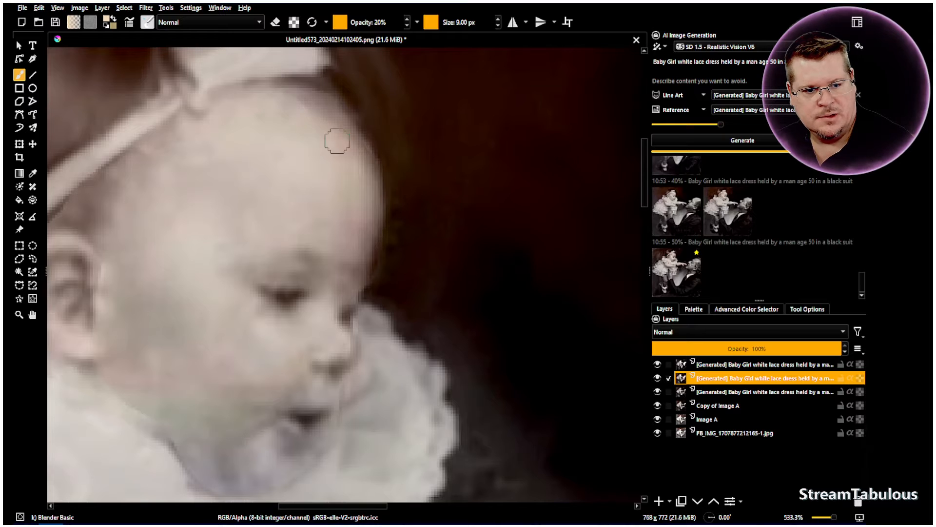
pyautogui.click(724, 392)
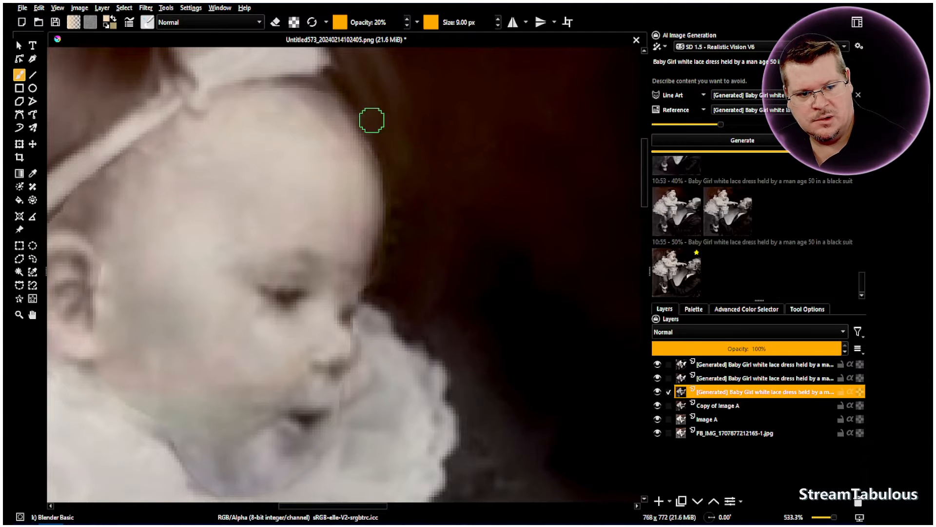
pyautogui.click(715, 365)
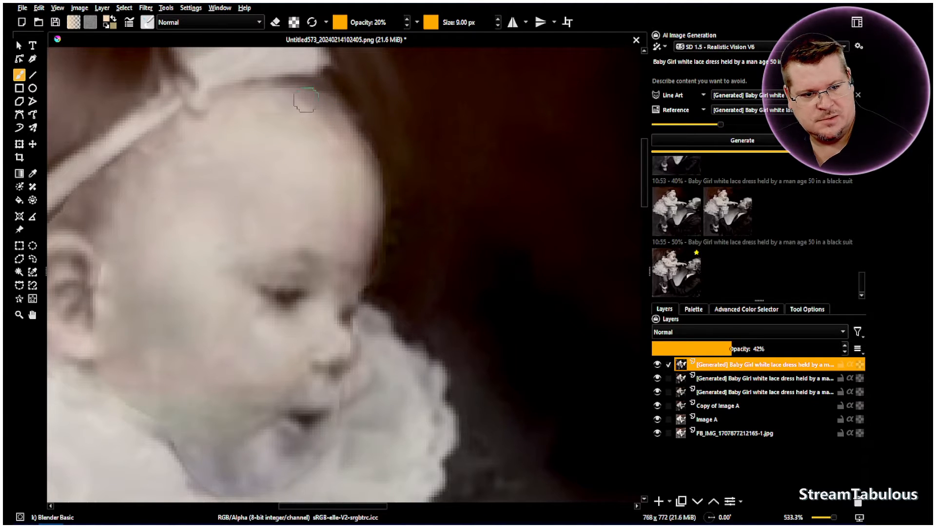
pyautogui.click(739, 379)
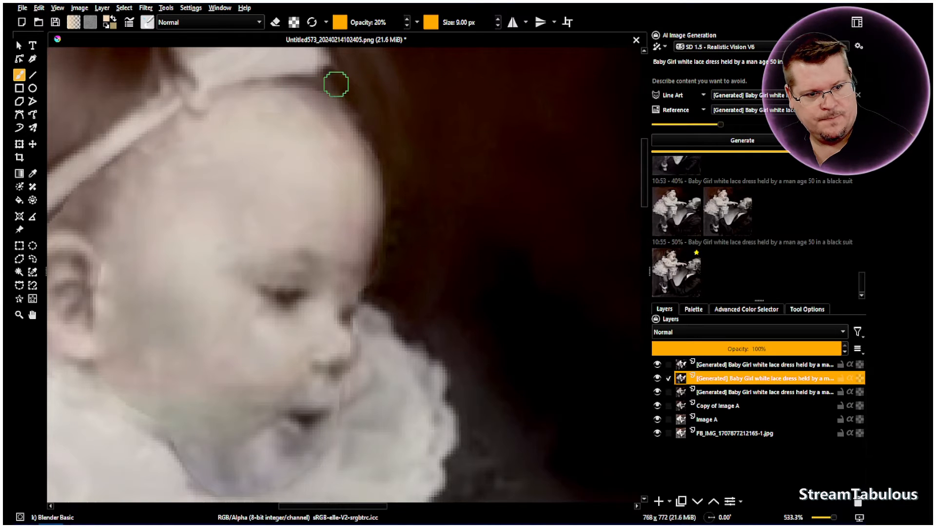
pyautogui.click(714, 393)
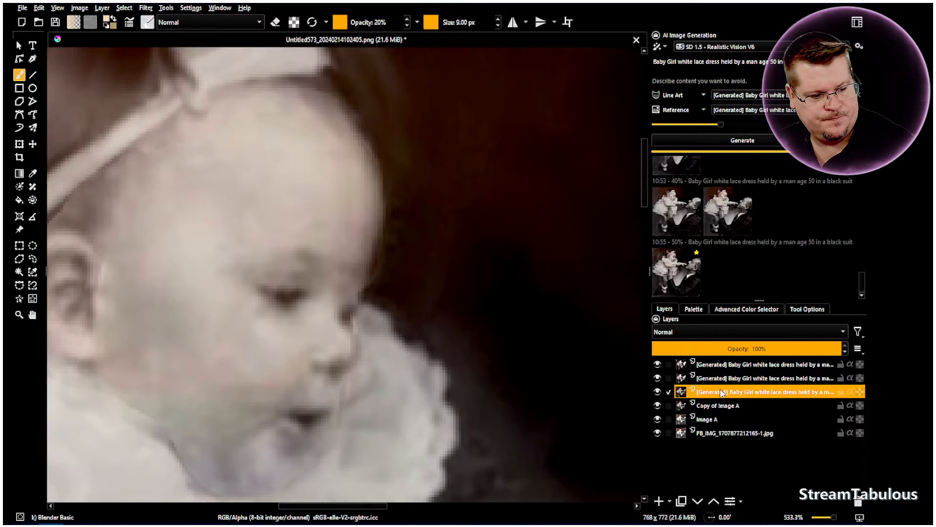
# Blend the area around the baby's nose and upper lip on the top and middle generated layers.
pyautogui.click(720, 366)
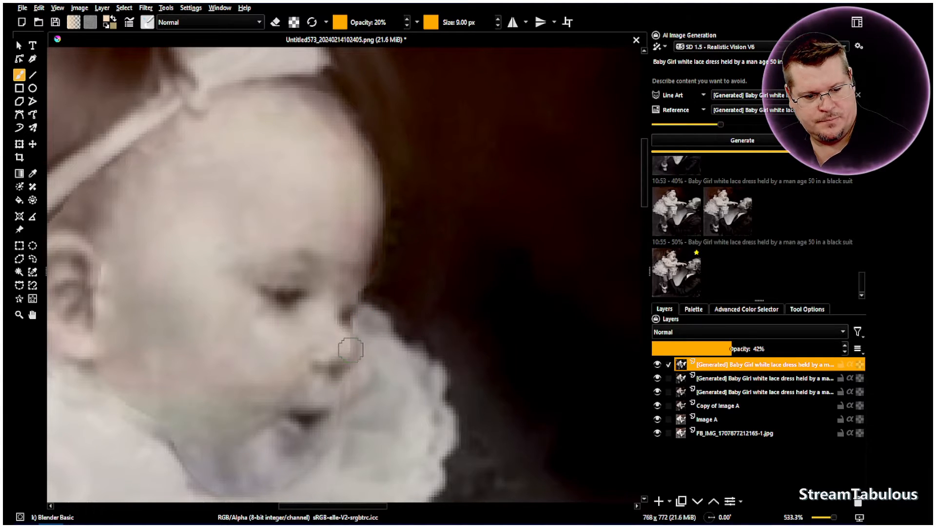
pyautogui.click(713, 378)
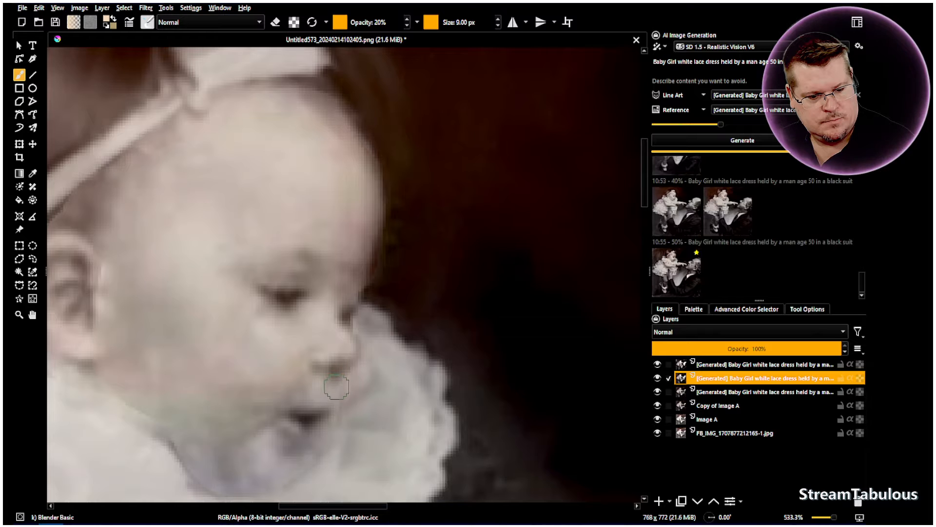
pyautogui.scroll(-10, 376, 366)
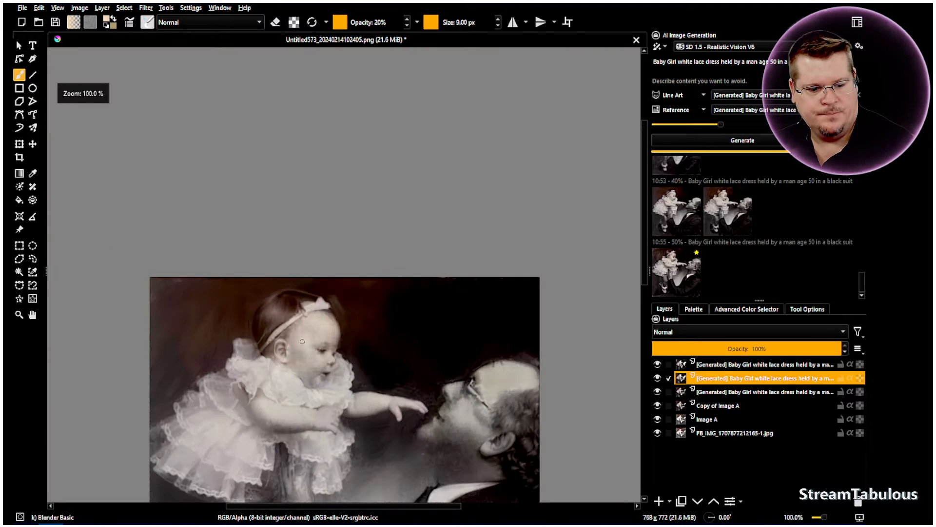
pyautogui.scroll(3, 395, 420)
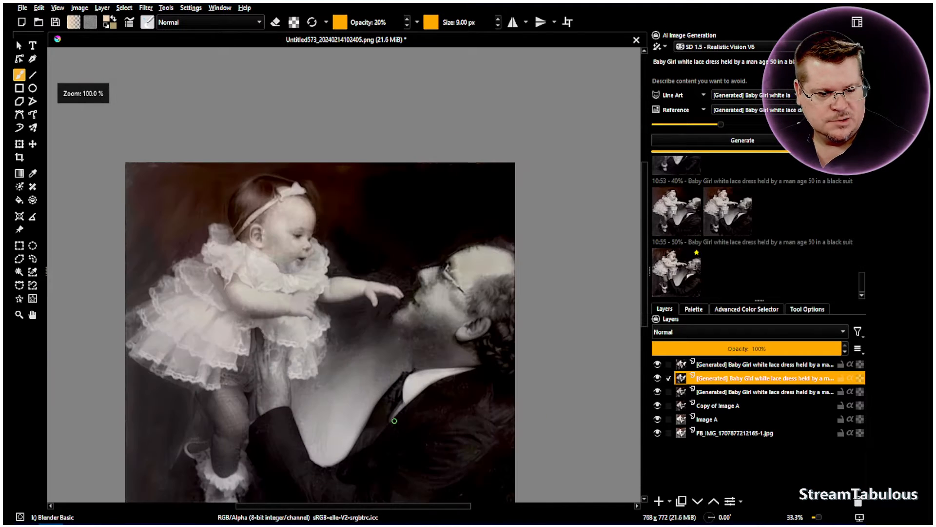
# View the original damaged photo with all other layers hidden, and compare it with Image A shown over it.
pyautogui.click(32, 314)
pyautogui.moveTo(371, 366); pyautogui.dragTo(349, 265)
pyautogui.moveTo(659, 369); pyautogui.dragTo(655, 432)
pyautogui.click(656, 431)
pyautogui.click(656, 431)
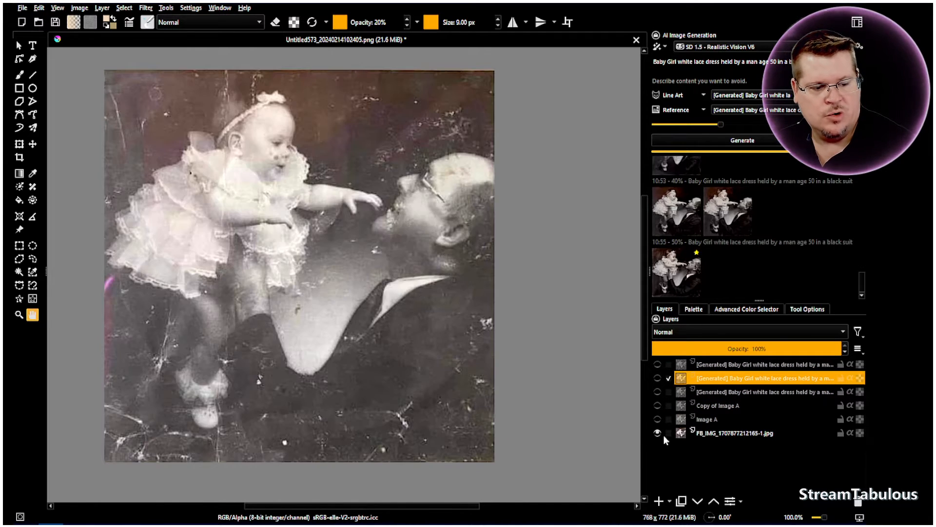
pyautogui.click(657, 419)
pyautogui.click(657, 419)
pyautogui.click(657, 419)
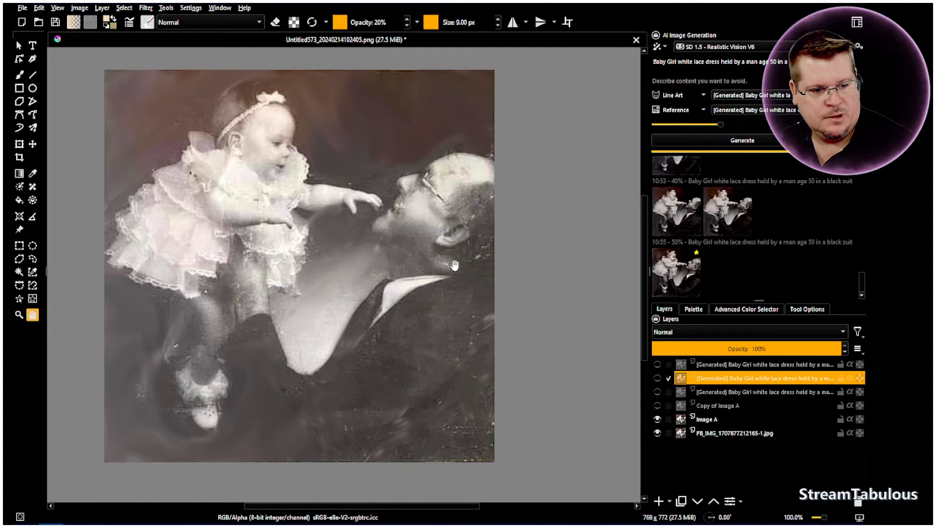
# Show Copy of Image A and compare the photo with and without the lowest generated layer.
pyautogui.click(659, 406)
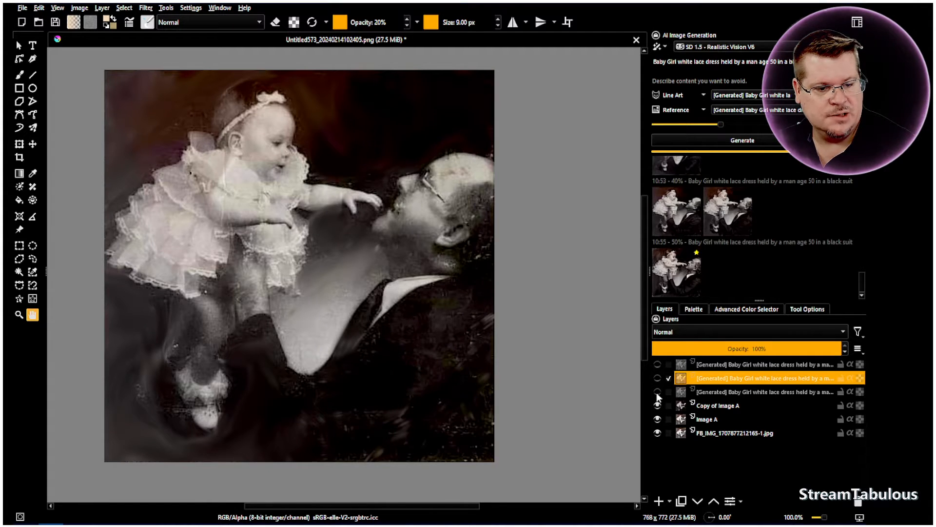
pyautogui.click(657, 392)
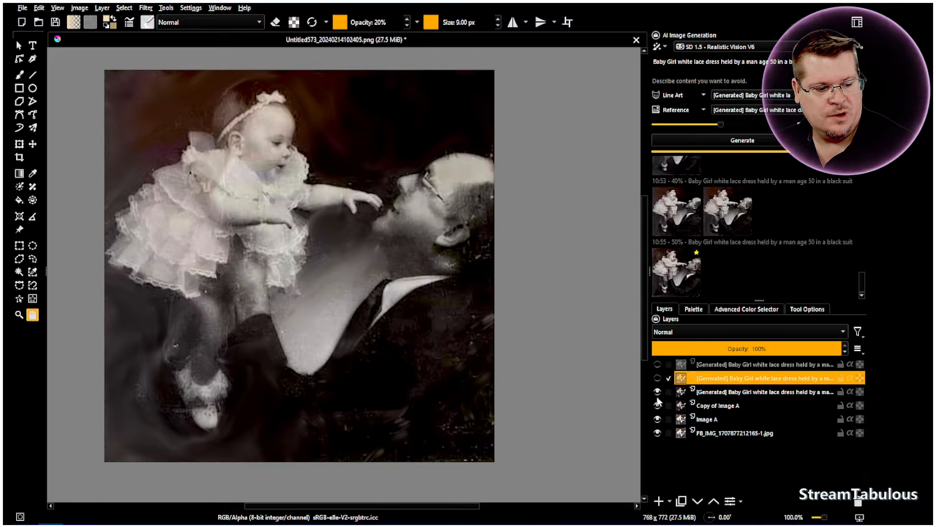
pyautogui.click(658, 392)
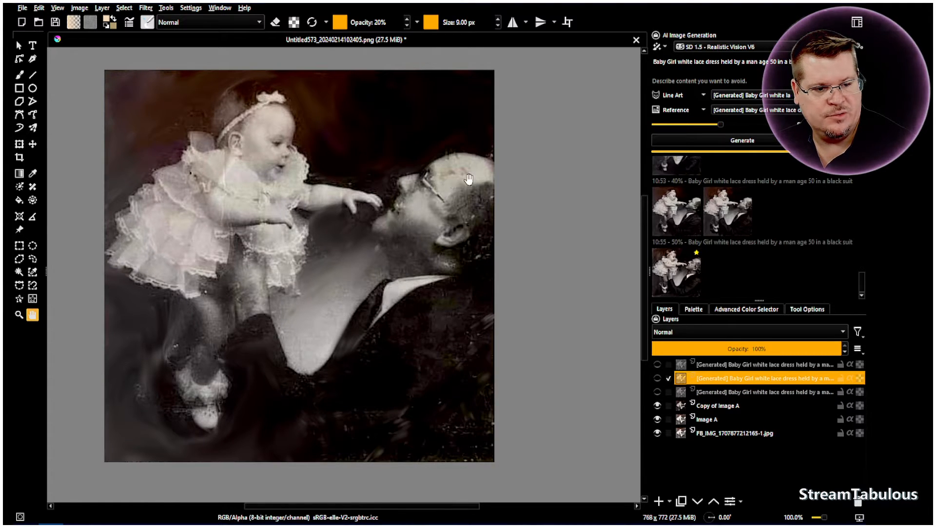
pyautogui.click(658, 392)
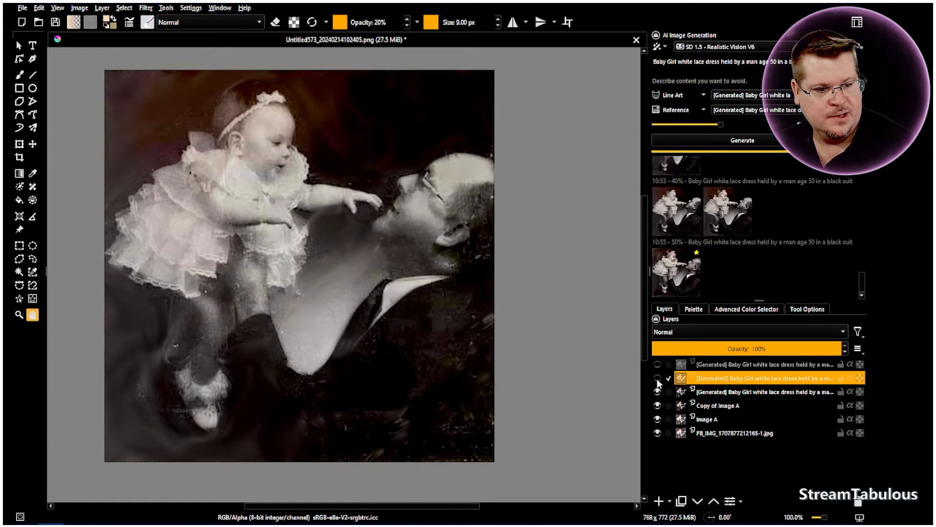
# Compare the photo with and without the middle generated layer, leaving it visible and showing the top generated layer again.
pyautogui.click(658, 379)
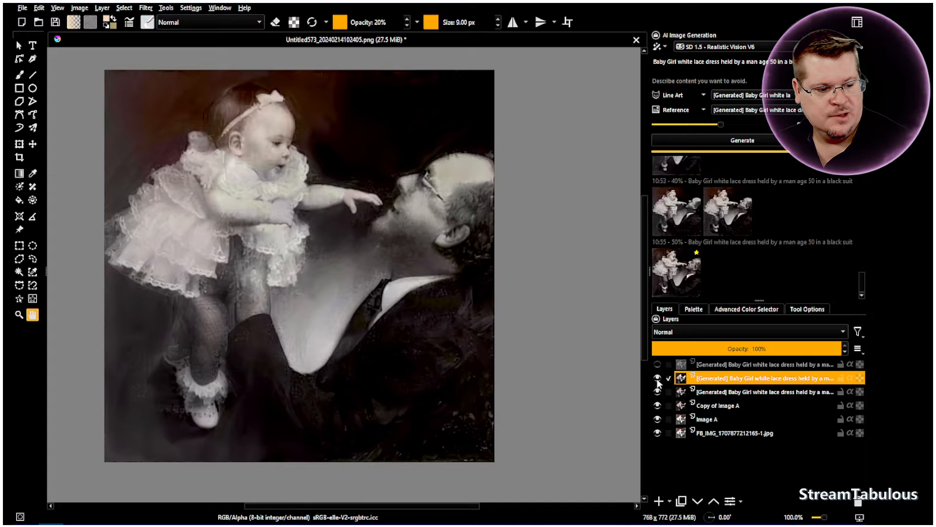
pyautogui.click(657, 378)
pyautogui.click(657, 377)
pyautogui.click(657, 378)
pyautogui.click(657, 378)
pyautogui.click(657, 378)
pyautogui.click(657, 378)
pyautogui.click(658, 378)
pyautogui.click(657, 378)
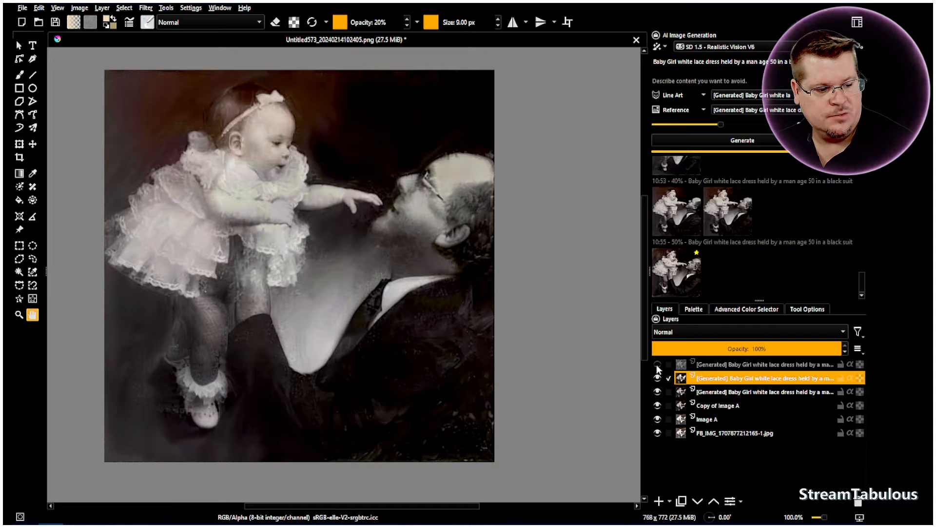
pyautogui.click(657, 365)
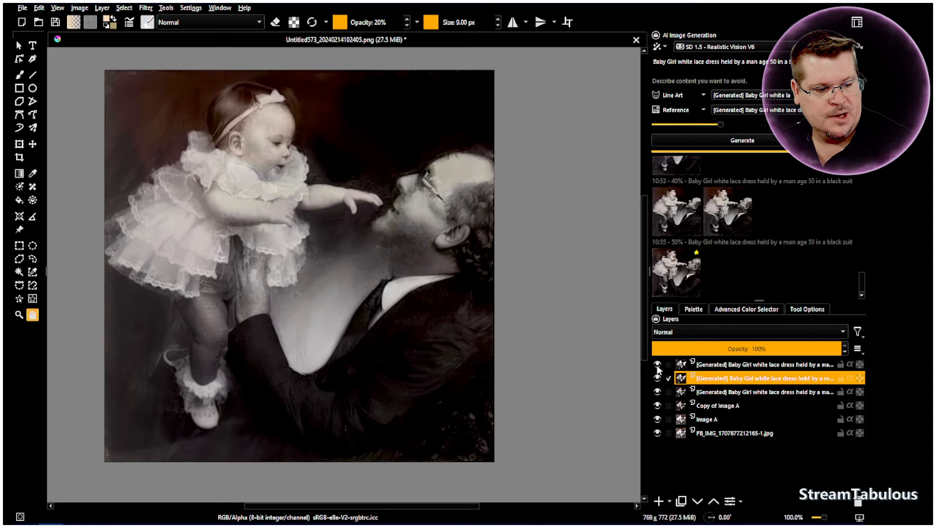
# Set the top generated layer's opacity to 39%.
pyautogui.click(721, 365)
pyautogui.moveTo(737, 349)
pyautogui.mouseDown()
pyautogui.moveTo(829, 349)
pyautogui.moveTo(644, 351)
pyautogui.moveTo(836, 347)
pyautogui.moveTo(747, 347)
pyautogui.mouseUp()
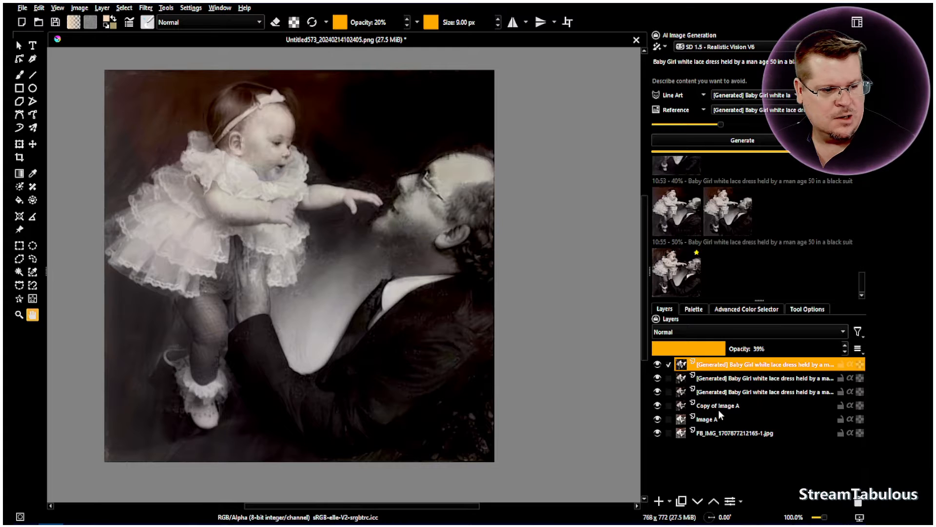
pyautogui.moveTo(718, 377)
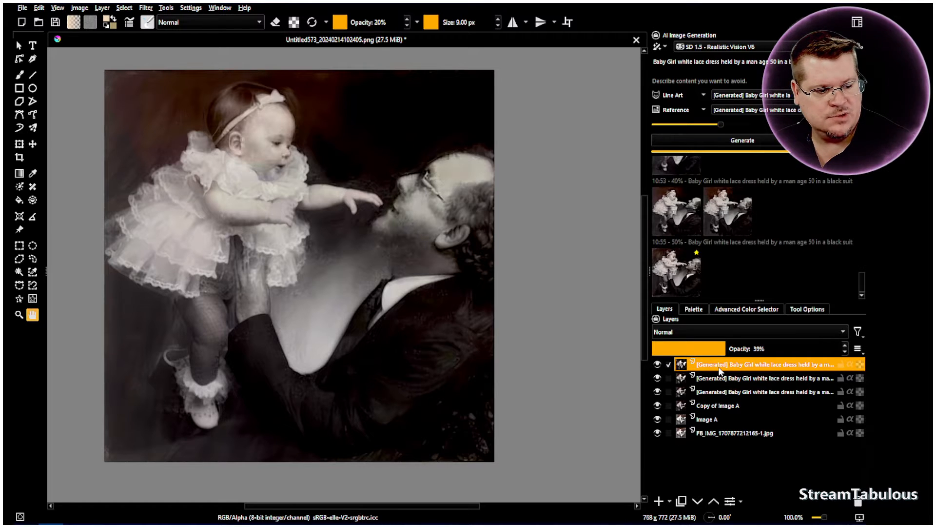
pyautogui.rightClick(720, 371)
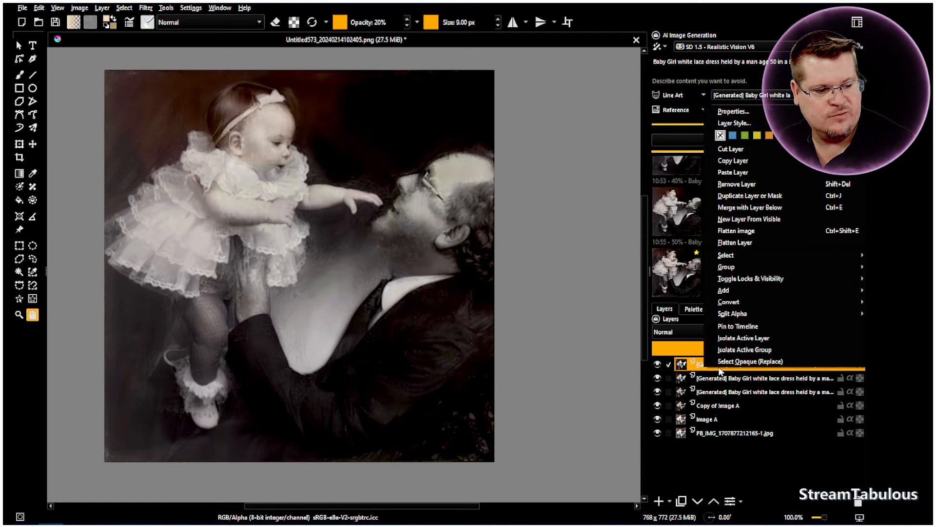
# Save the layered document in Krita Archival Image Format as Untitled573_20240214102405.krz.
pyautogui.click(22, 8)
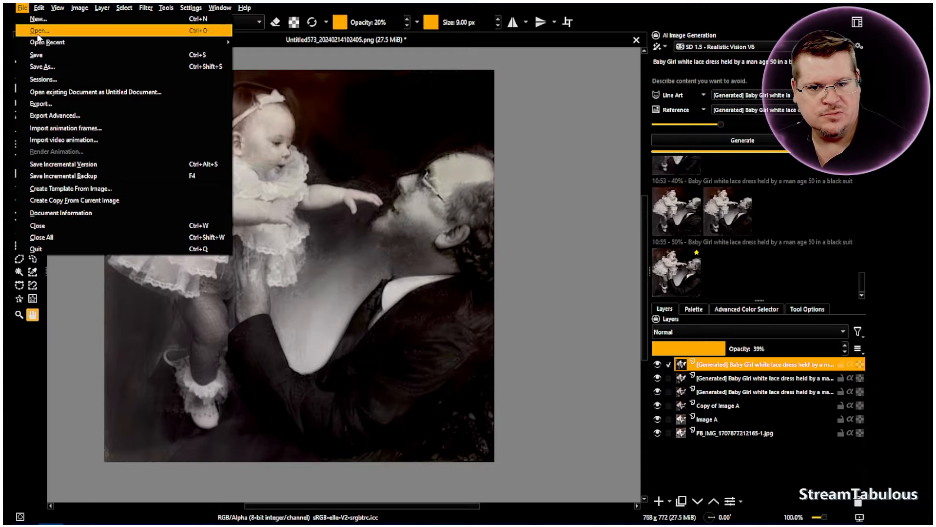
pyautogui.click(49, 67)
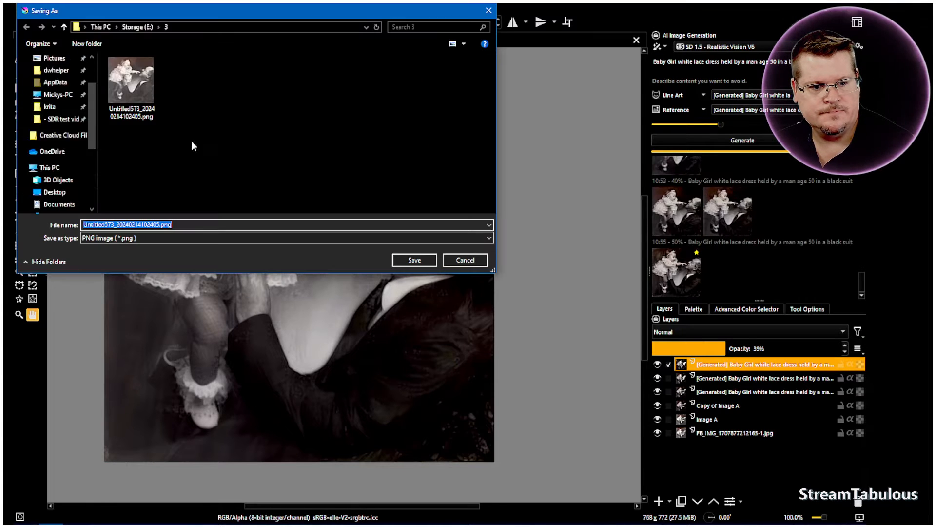
pyautogui.click(134, 239)
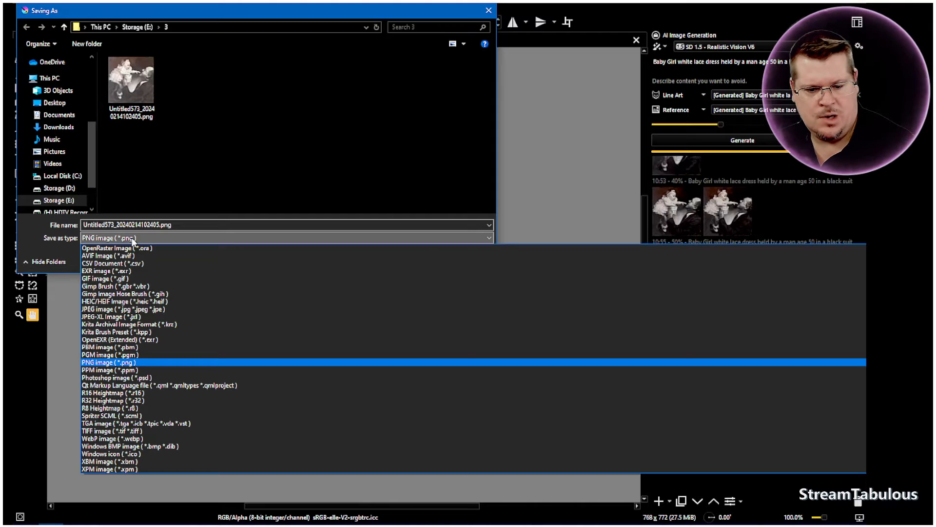
pyautogui.click(131, 325)
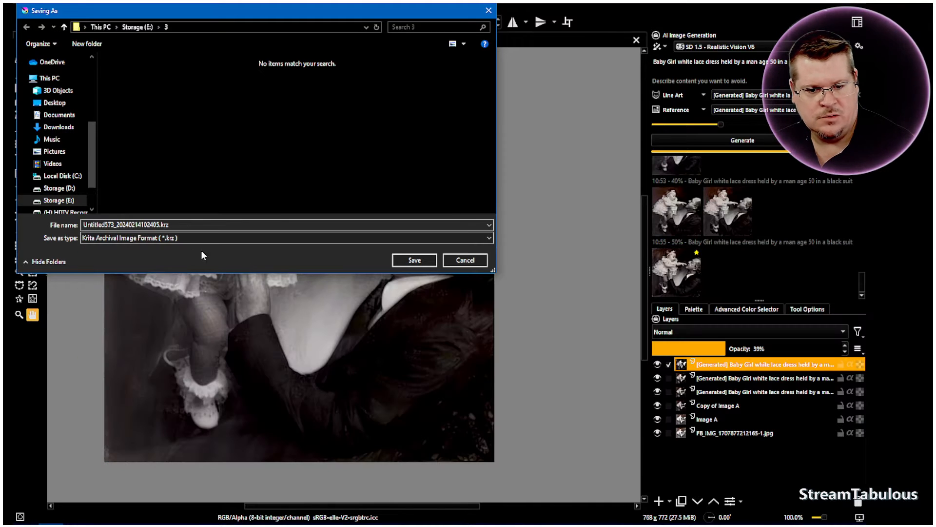
pyautogui.click(415, 262)
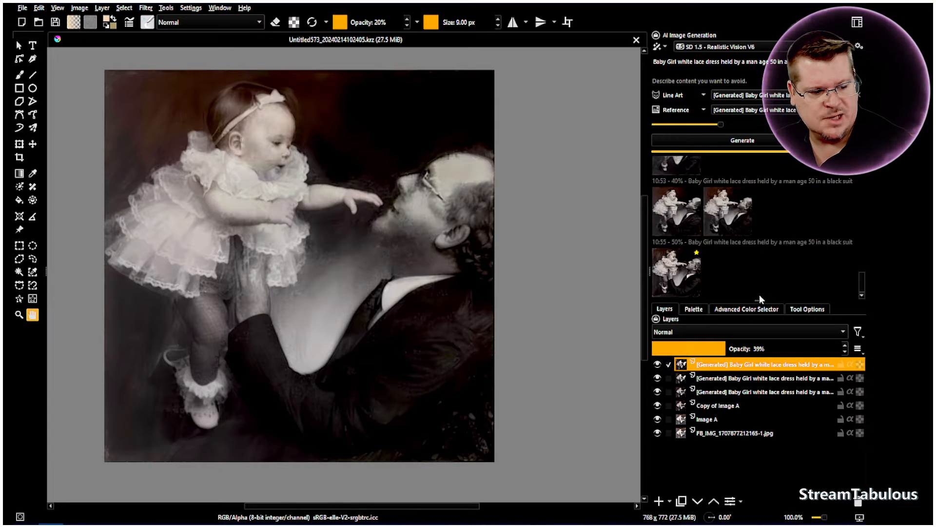
# Flatten the image into one layer and start a new AI generation from it at a reduced strength.
pyautogui.rightClick(705, 364)
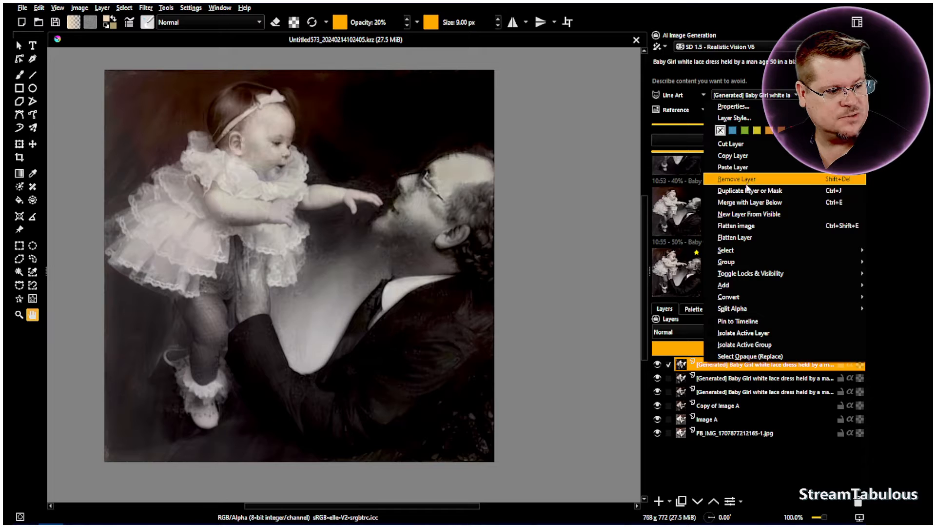
pyautogui.click(745, 226)
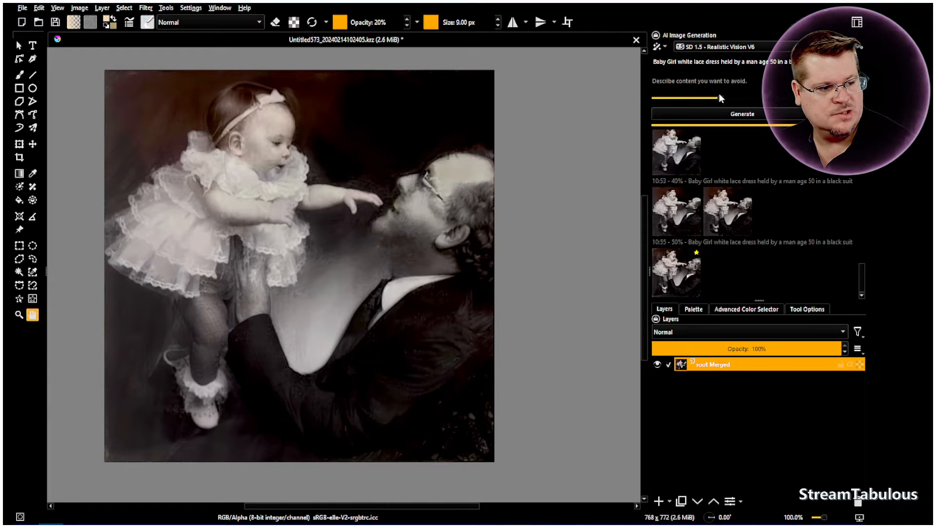
pyautogui.moveTo(718, 97); pyautogui.dragTo(679, 97)
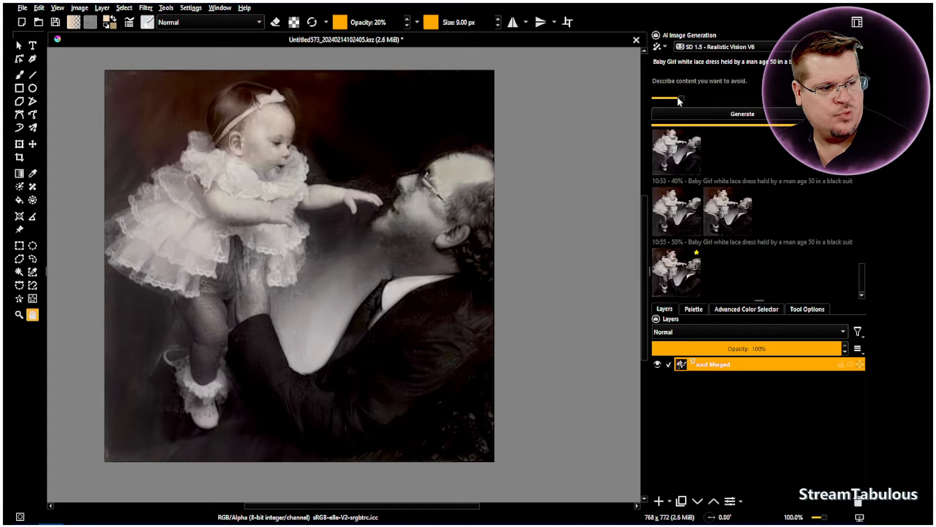
pyautogui.click(713, 118)
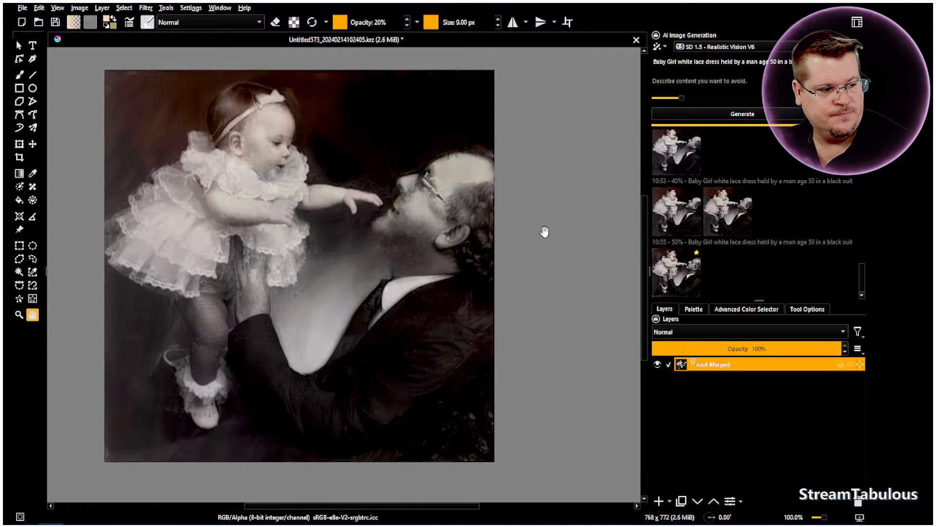
# Compare the new 21% strength generation with the merged image beneath it and apply it as a layer.
pyautogui.moveTo(678, 289)
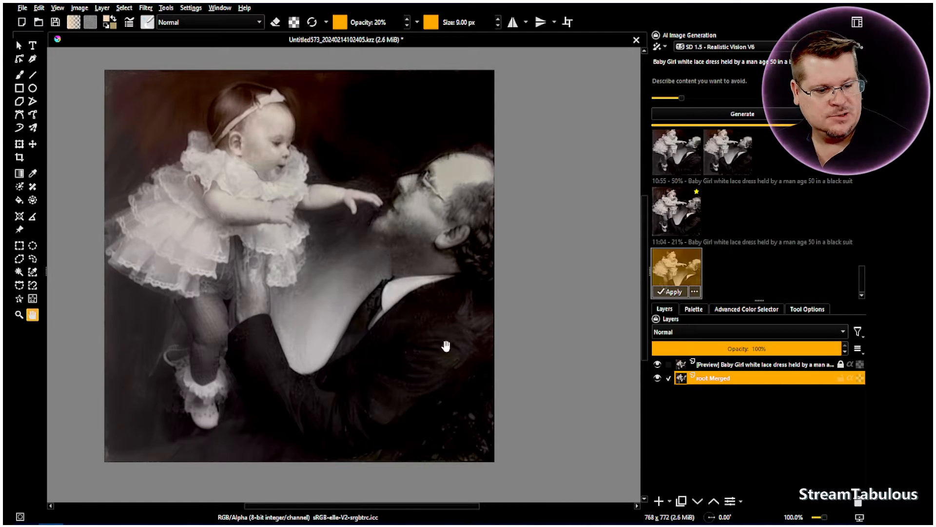
pyautogui.click(657, 365)
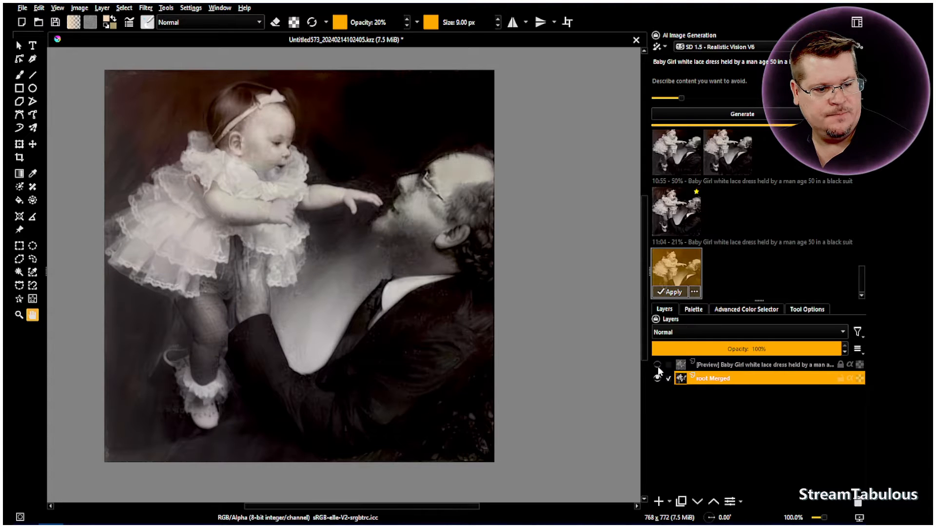
pyautogui.click(657, 364)
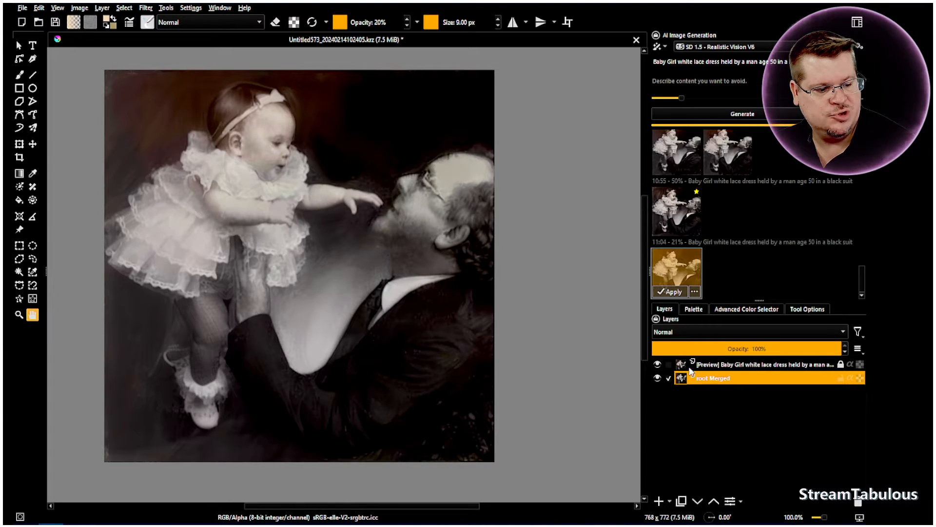
pyautogui.click(673, 291)
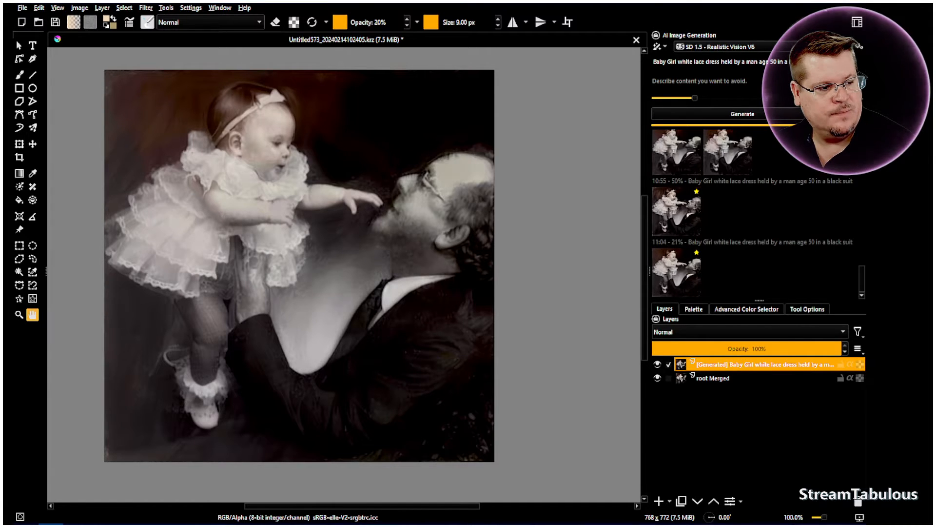
# Generate another version of the whole image with the strength set to 30%.
pyautogui.moveTo(684, 99); pyautogui.dragTo(693, 99)
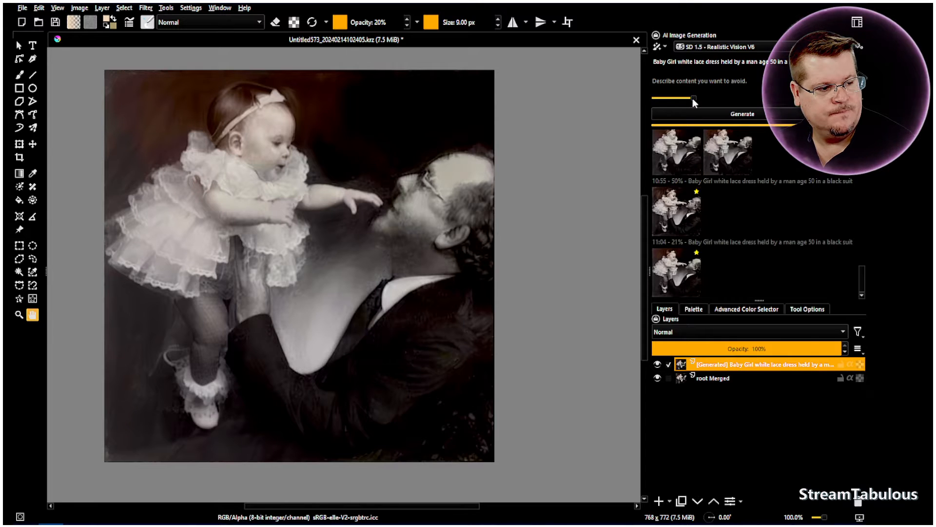
pyautogui.click(734, 117)
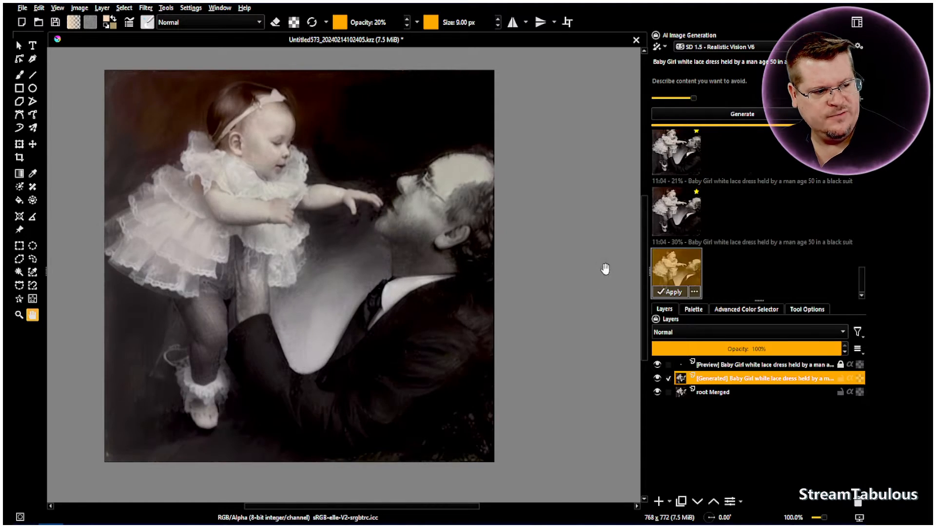
pyautogui.click(862, 98)
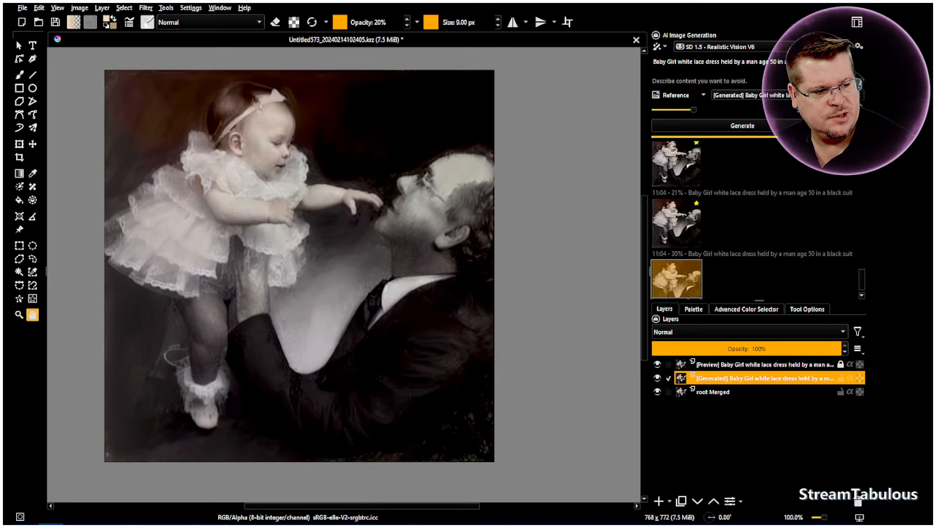
pyautogui.click(698, 93)
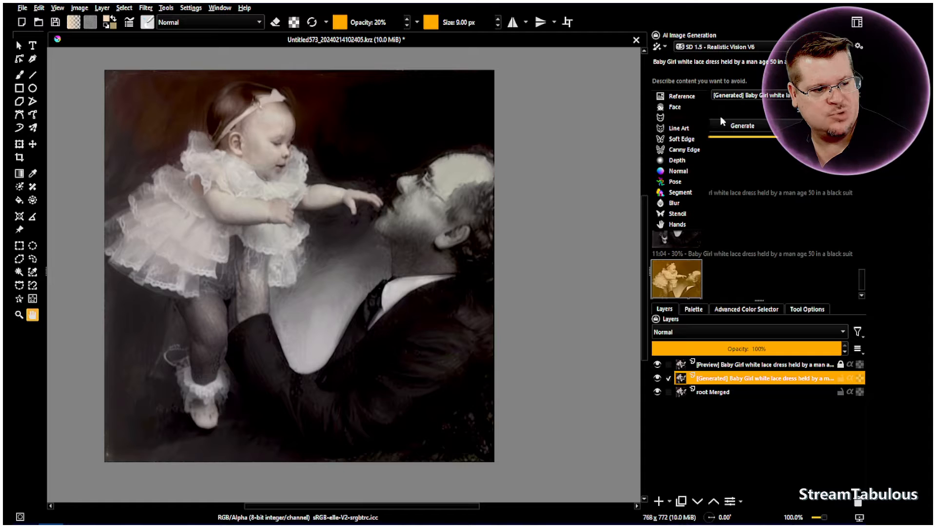
pyautogui.click(768, 21)
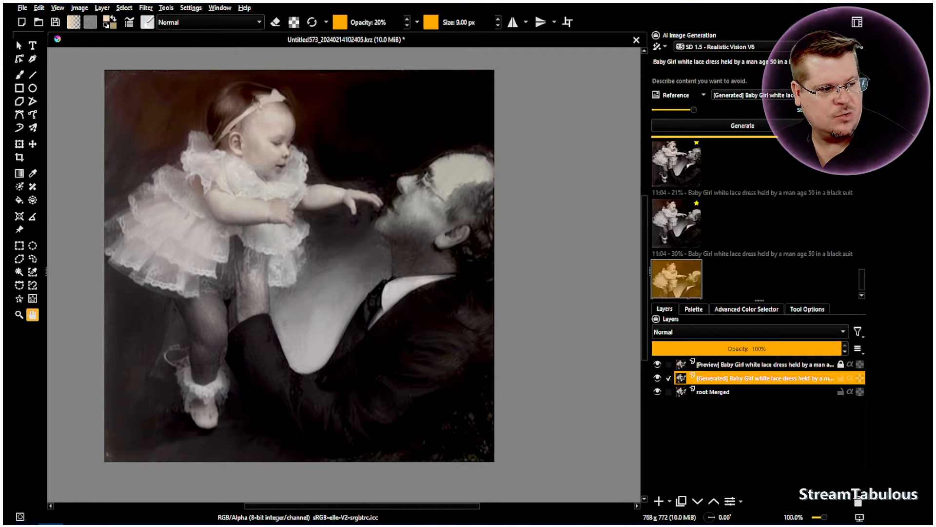
pyautogui.click(806, 95)
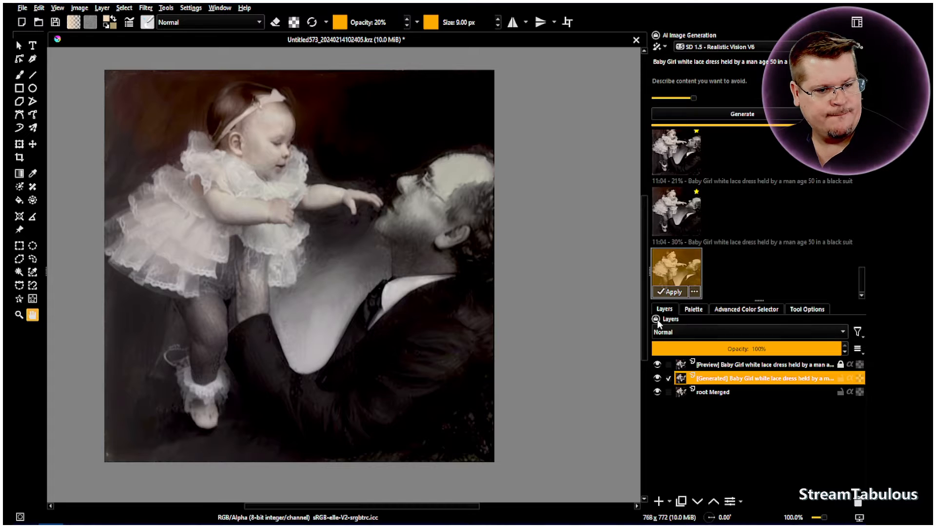
# Compare the 30% strength preview repeatedly with the applied generated layer beneath it, leaving the preview visible.
pyautogui.click(657, 364)
pyautogui.click(657, 365)
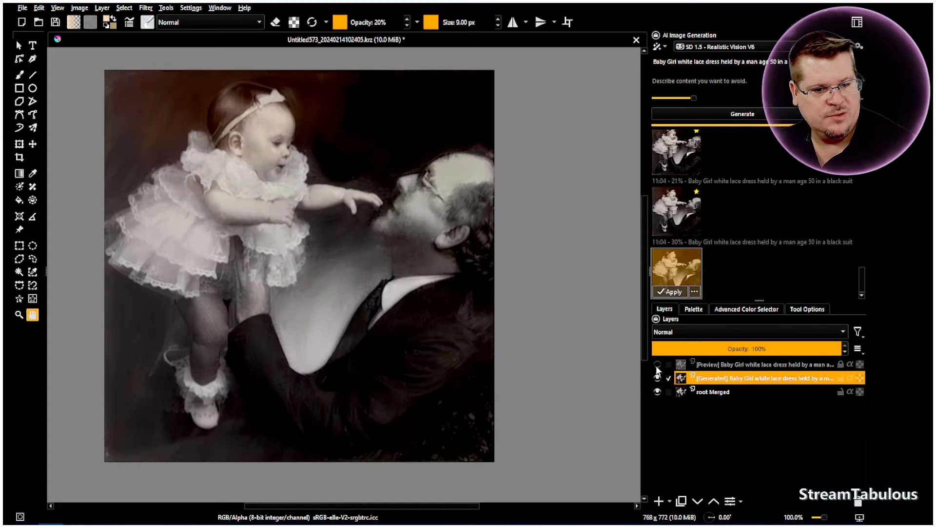
pyautogui.click(657, 364)
pyautogui.click(657, 365)
pyautogui.click(657, 365)
pyautogui.click(657, 365)
pyautogui.click(657, 365)
pyautogui.click(656, 364)
pyautogui.click(656, 365)
pyautogui.click(656, 365)
pyautogui.click(657, 365)
pyautogui.click(657, 365)
pyautogui.click(657, 365)
pyautogui.click(657, 365)
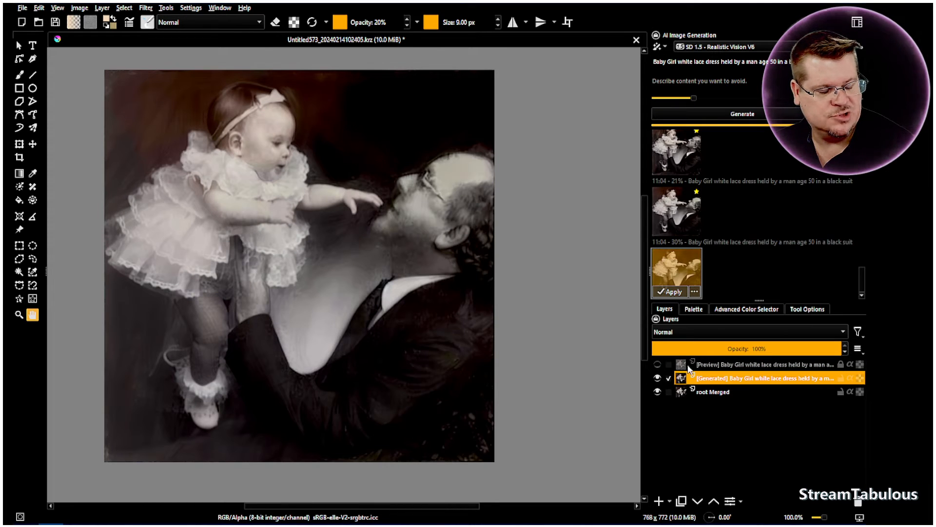
pyautogui.click(658, 365)
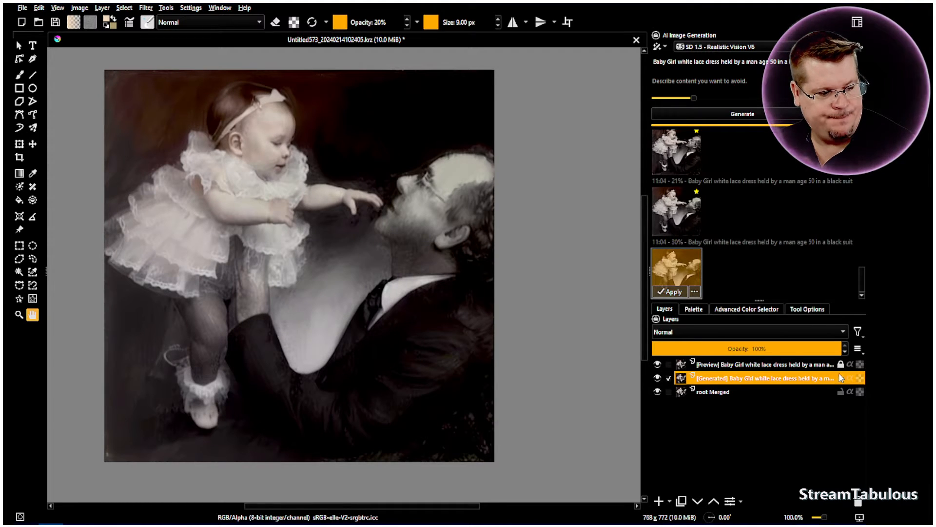
# Select the man's suit and arm freehand, from the collar around the sleeve to the photo's lower right corner.
pyautogui.click(32, 259)
pyautogui.moveTo(471, 283); pyautogui.dragTo(437, 271)
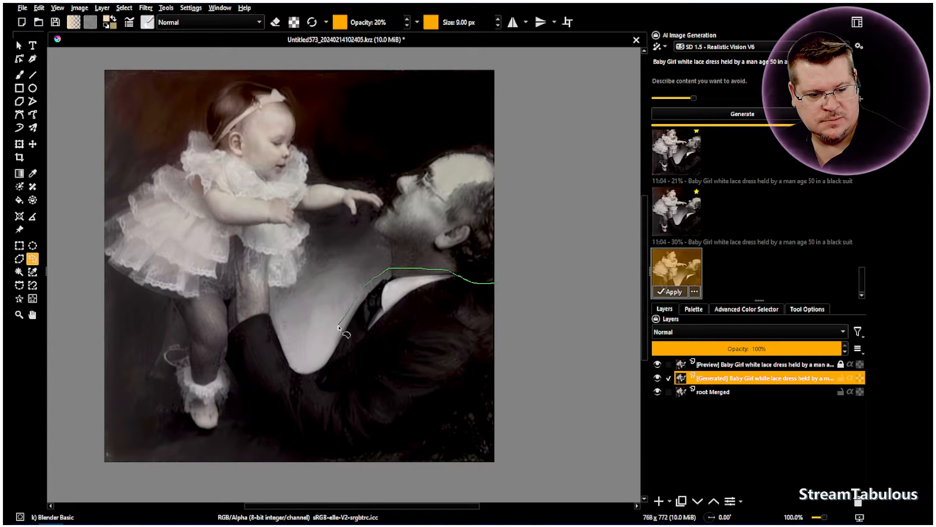
pyautogui.moveTo(320, 359)
pyautogui.mouseDown()
pyautogui.moveTo(303, 364)
pyautogui.moveTo(274, 320)
pyautogui.mouseUp()
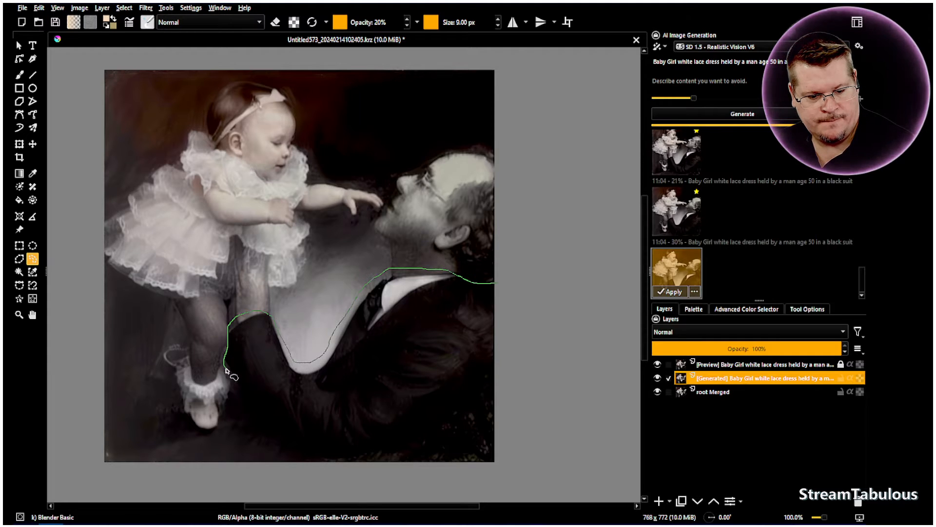
pyautogui.moveTo(241, 402); pyautogui.dragTo(324, 470)
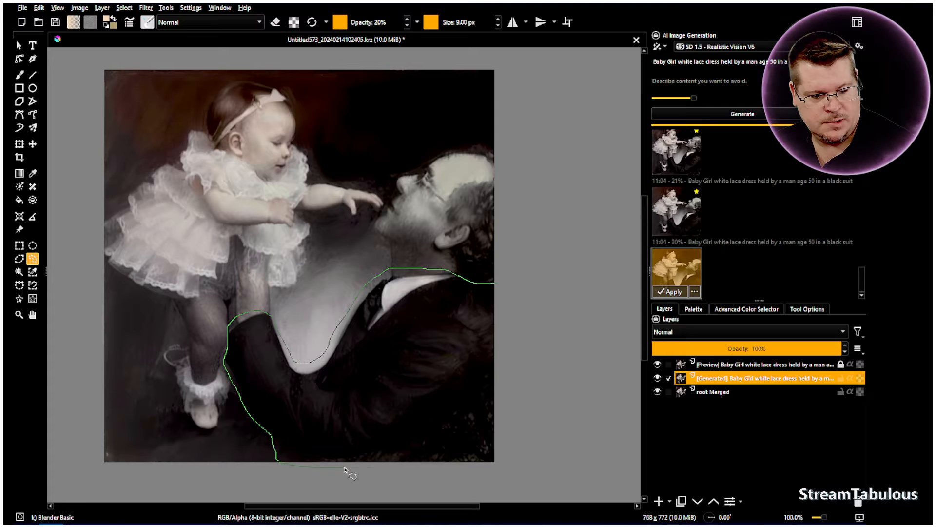
pyautogui.moveTo(495, 285); pyautogui.dragTo(495, 283)
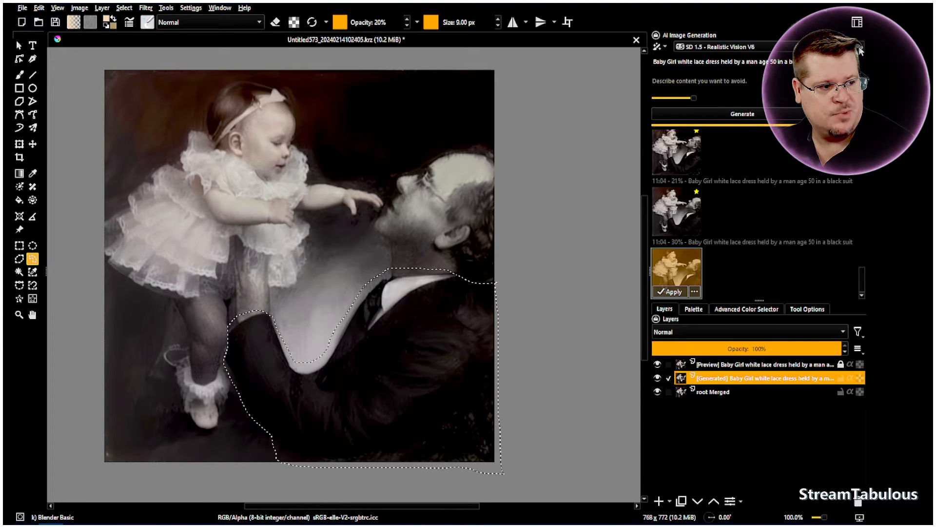
# Review the selection grow, feather and padding values in the image diffusion settings.
pyautogui.hotkey('ctrl', 'shift', 'f')
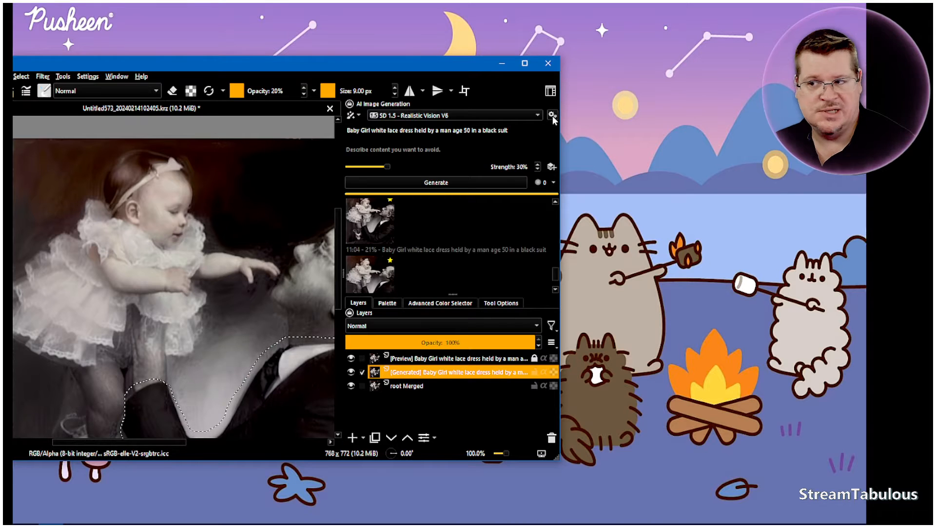
pyautogui.hotkey('ctrl', 'shift', 'f')
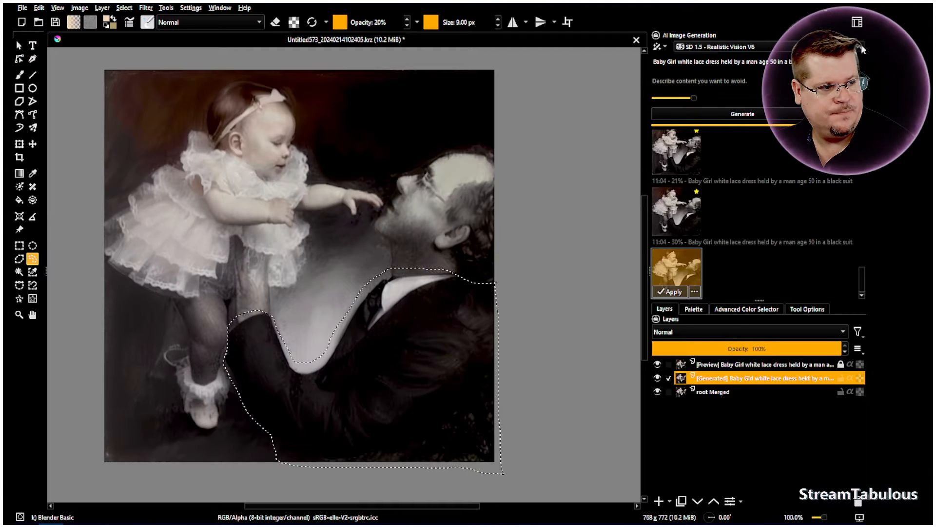
pyautogui.click(861, 45)
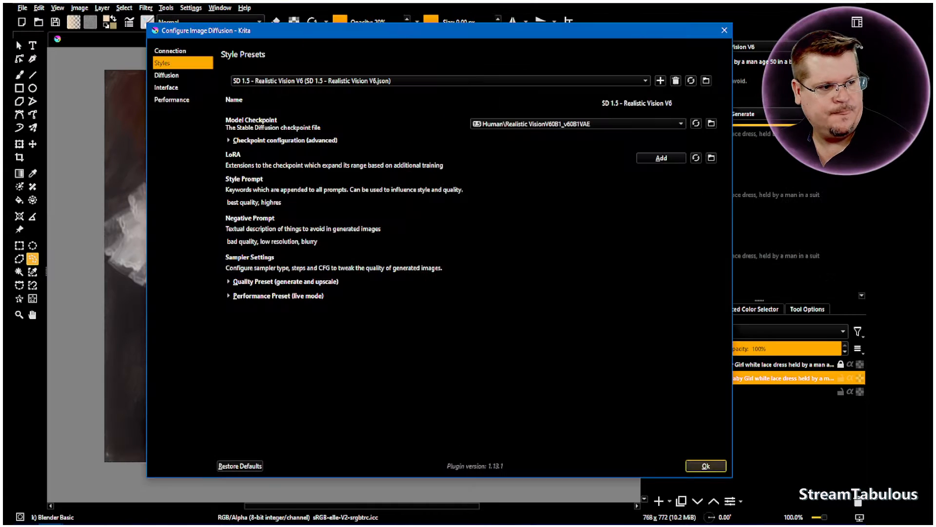
pyautogui.click(168, 75)
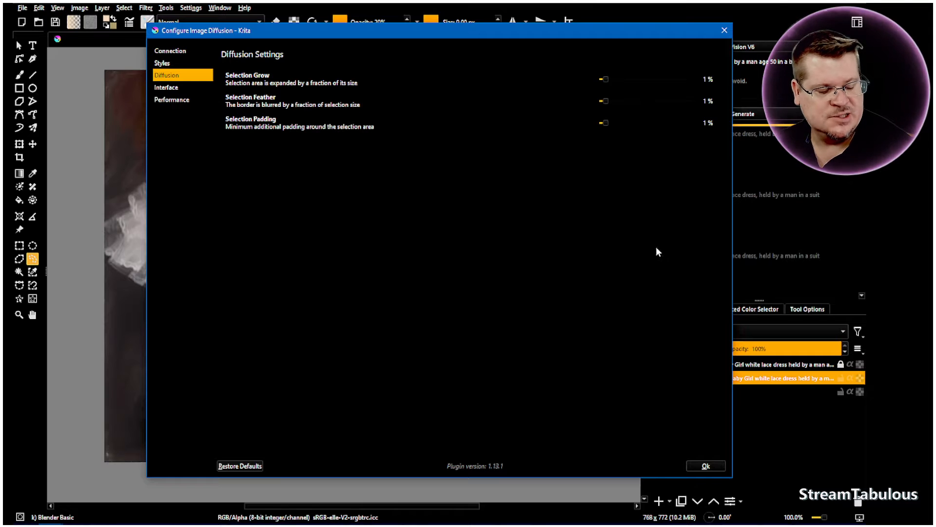
pyautogui.click(696, 466)
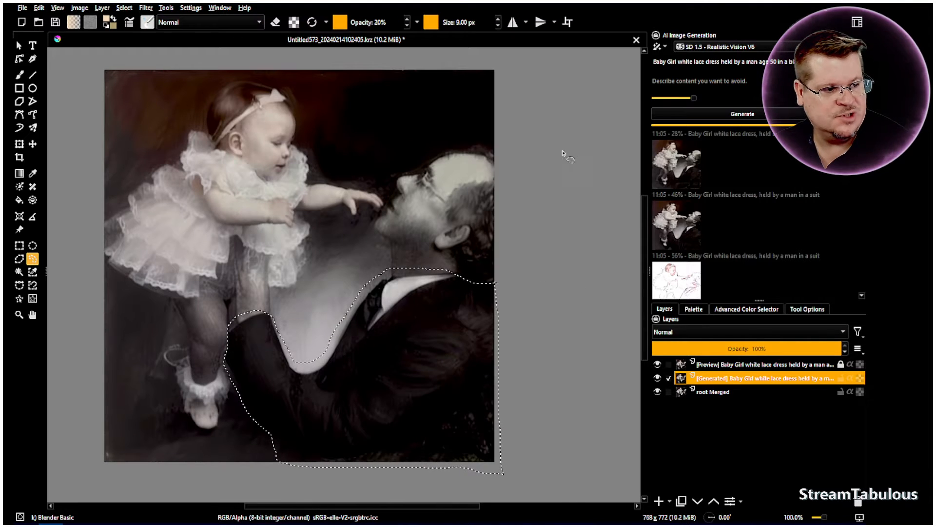
# Replace the prompt with "black suit", raise the strength considerably, and generate a fill for the selected suit area.
pyautogui.click(789, 61)
pyautogui.press('Return')
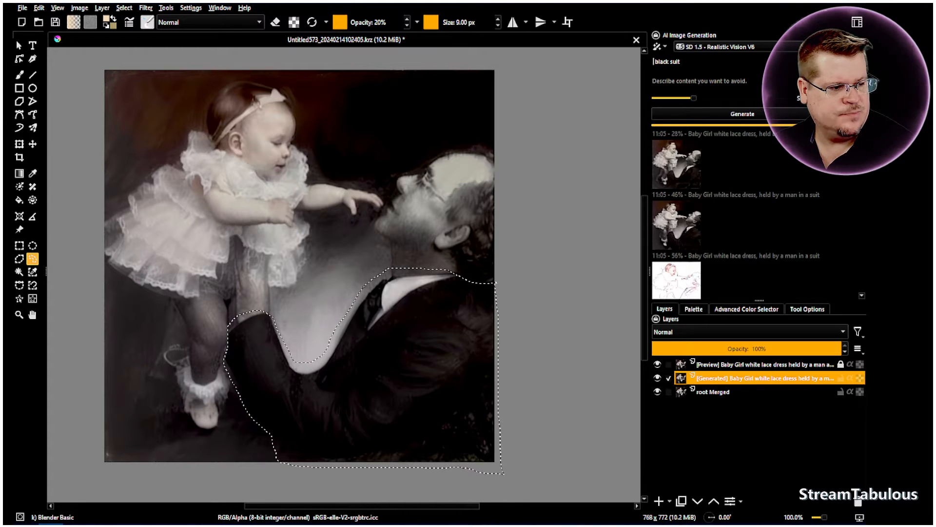
pyautogui.scroll(10, 799, 98)
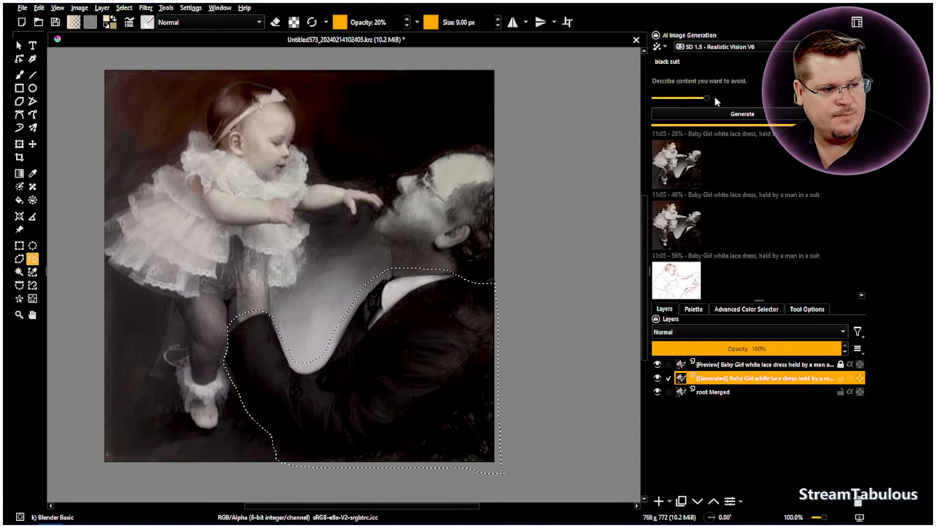
pyautogui.moveTo(709, 98); pyautogui.dragTo(787, 97)
pyautogui.click(779, 115)
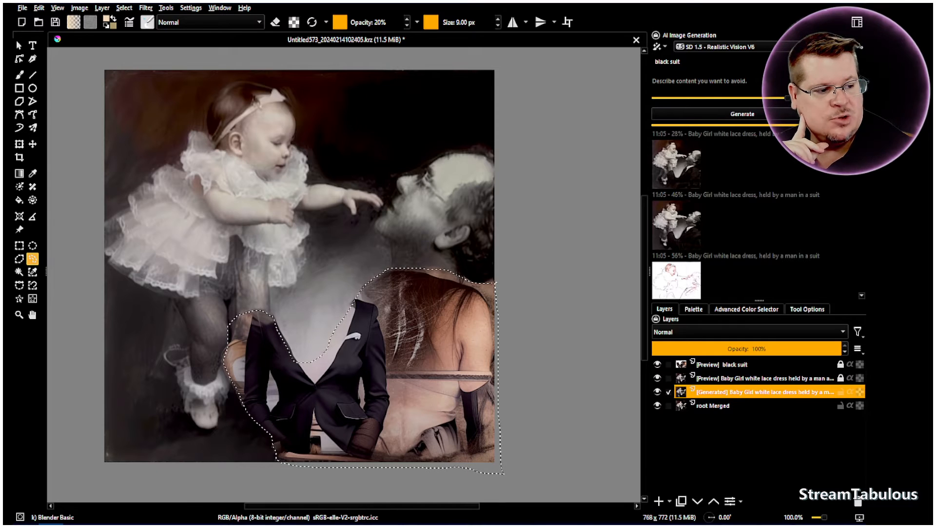
# Lower the generation strength to 30% and set the style's quality preset to 10 sampler steps and guidance strength 5.0.
pyautogui.scroll(-10, 785, 98)
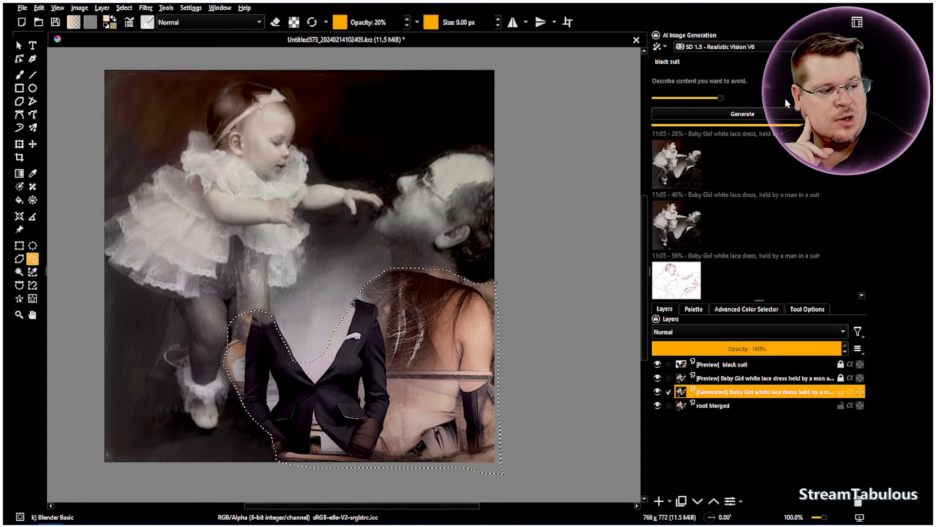
pyautogui.scroll(-3, 785, 99)
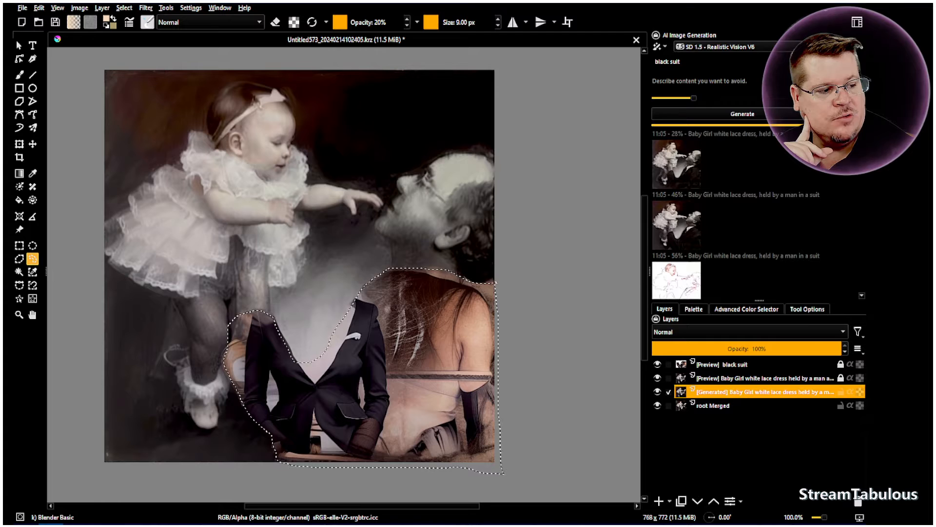
pyautogui.click(859, 47)
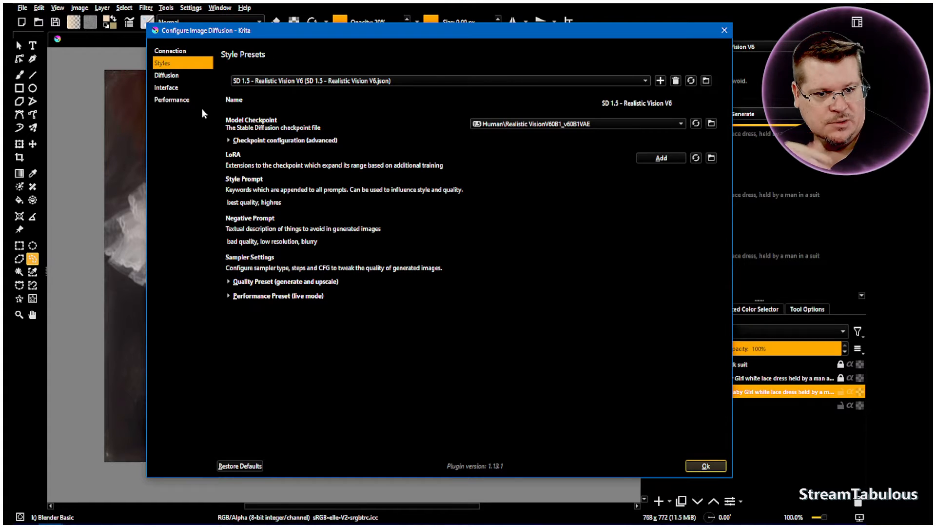
pyautogui.click(230, 281)
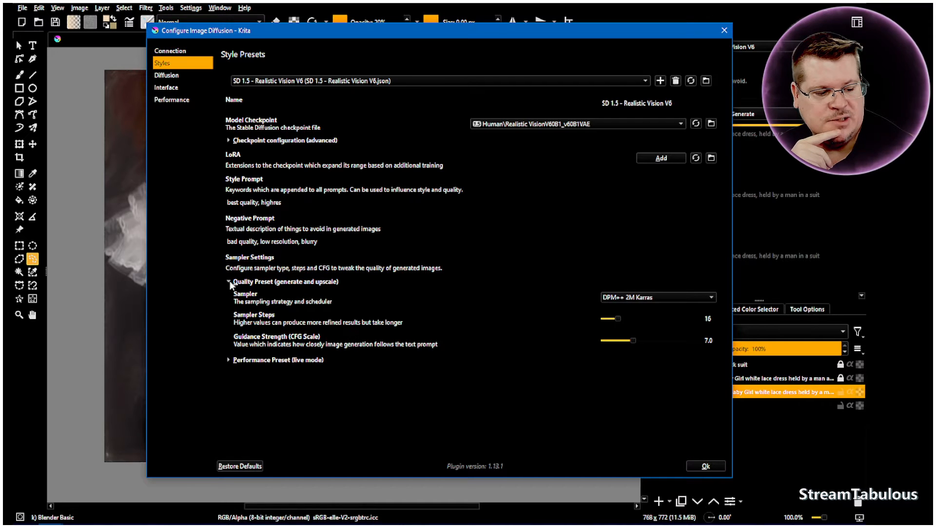
pyautogui.moveTo(617, 320); pyautogui.dragTo(610, 317)
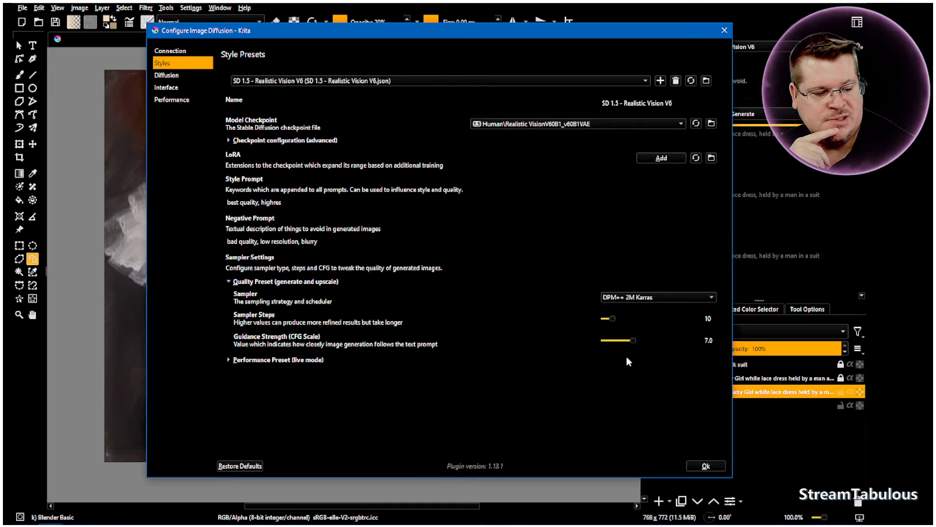
pyautogui.moveTo(633, 341); pyautogui.dragTo(625, 341)
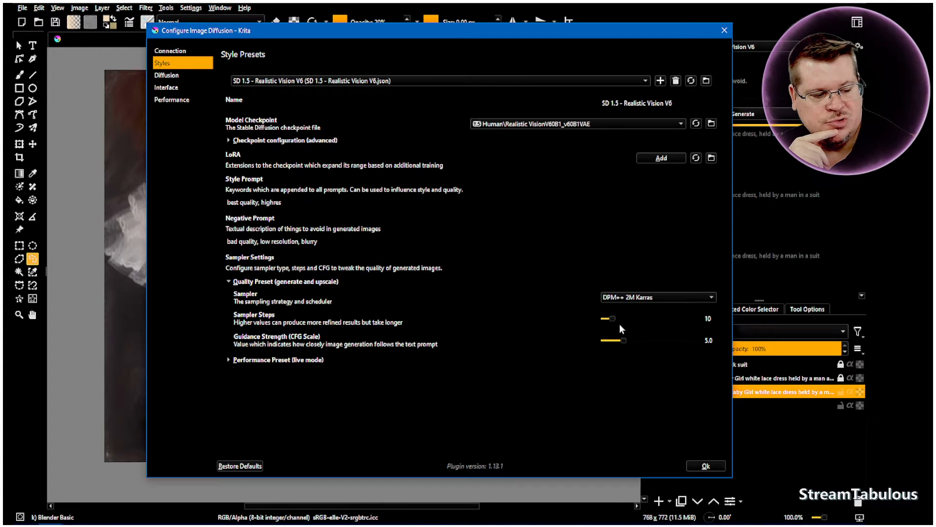
pyautogui.click(715, 466)
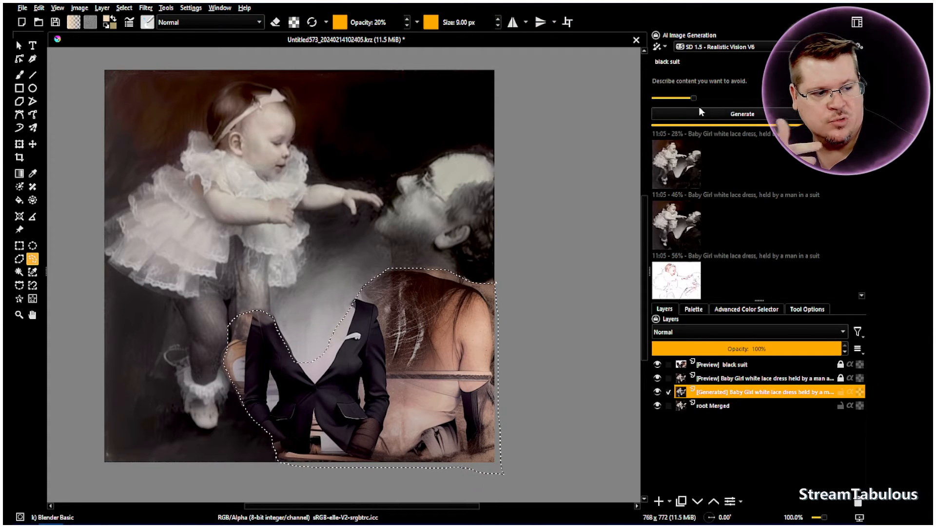
# Generate new "black suit" variations for the selected area and locate them in the generation history.
pyautogui.click(727, 114)
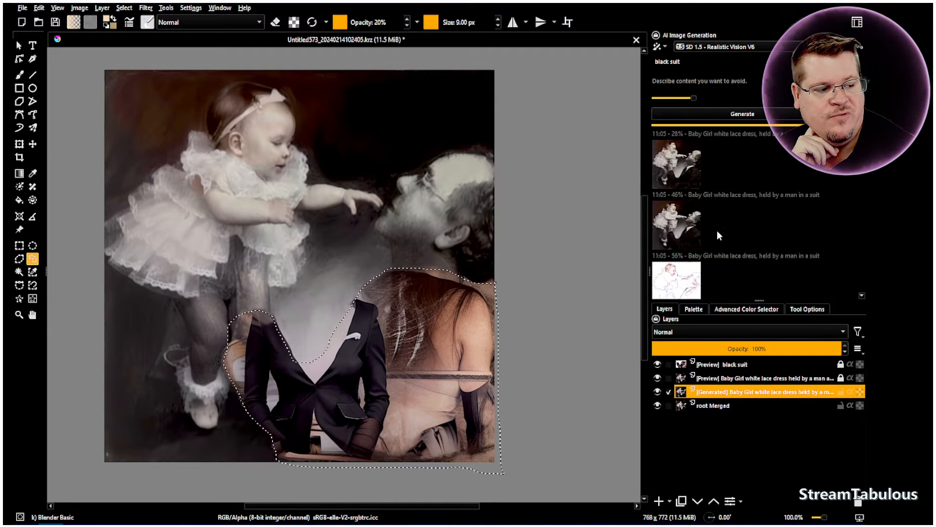
pyautogui.scroll(8, 717, 230)
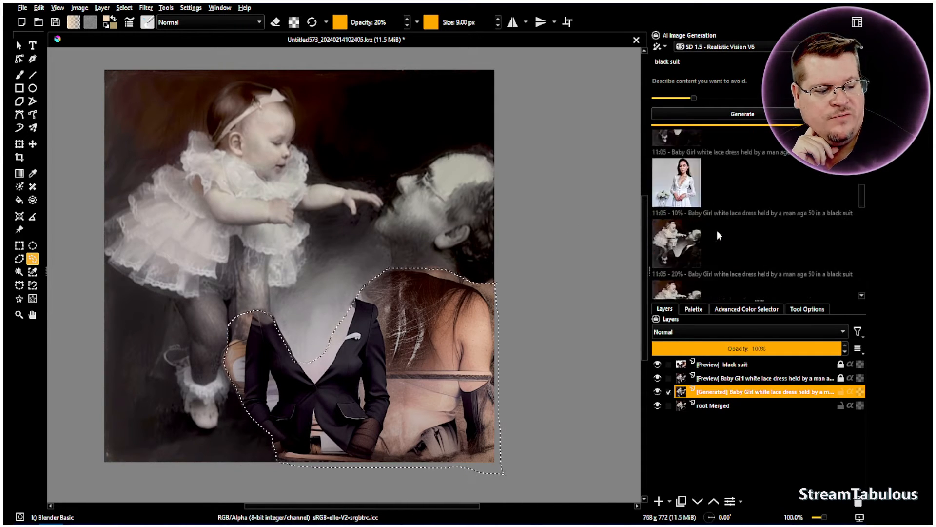
pyautogui.scroll(-10, 718, 231)
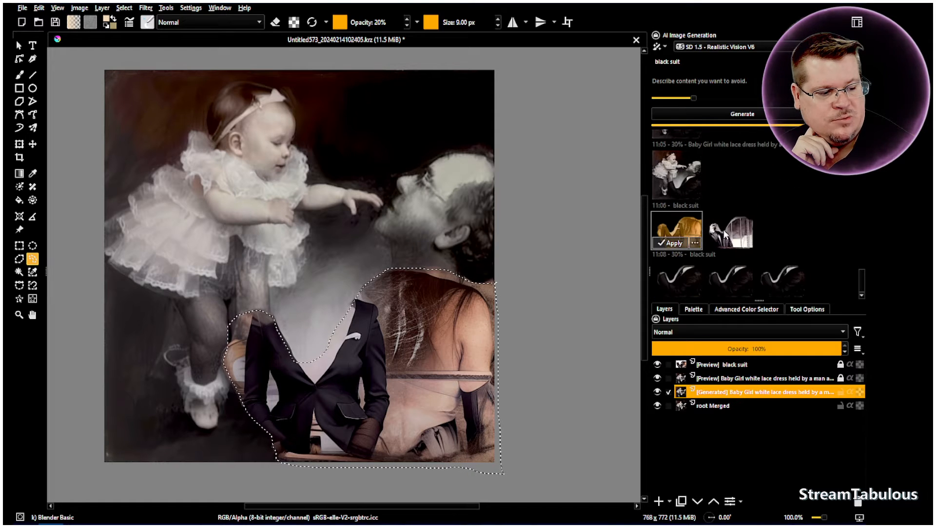
# Compare the 30% strength suit variations on the canvas and generate a new "black suit" set at 40% strength.
pyautogui.click(686, 277)
pyautogui.click(732, 280)
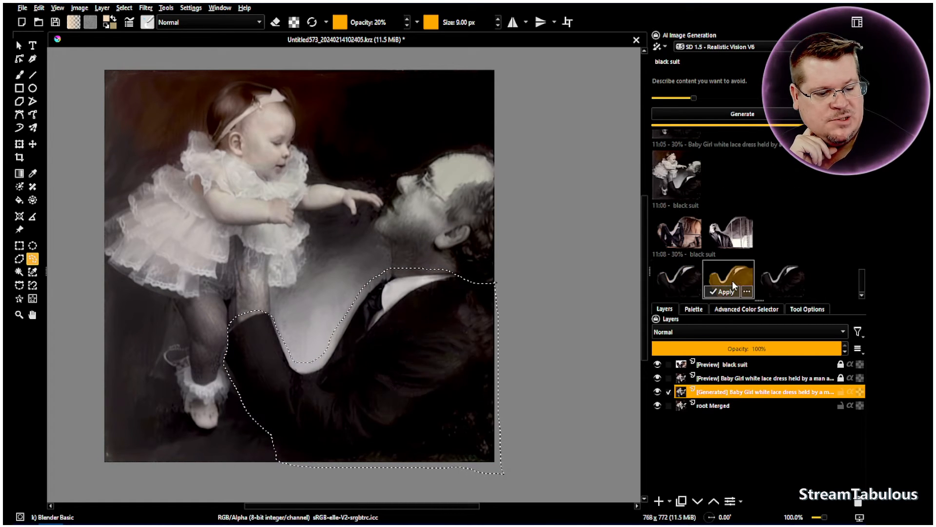
pyautogui.click(781, 282)
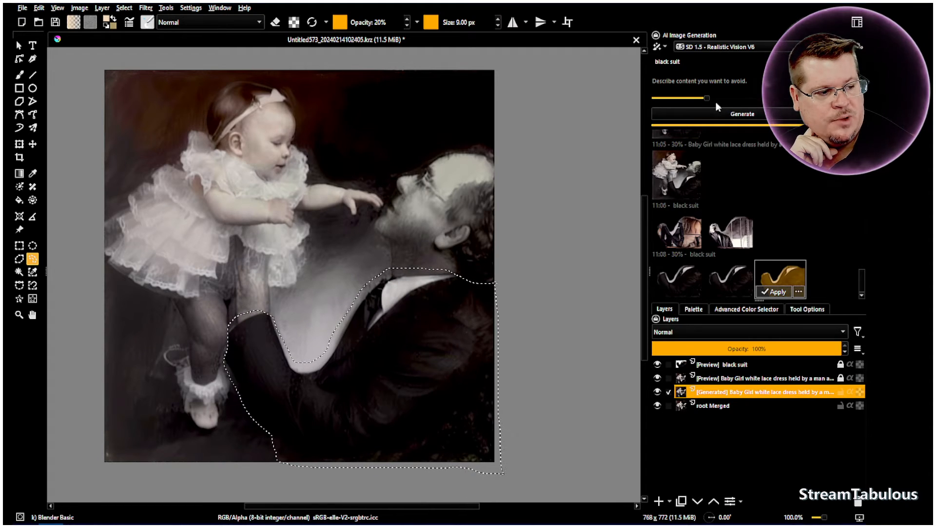
pyautogui.click(732, 114)
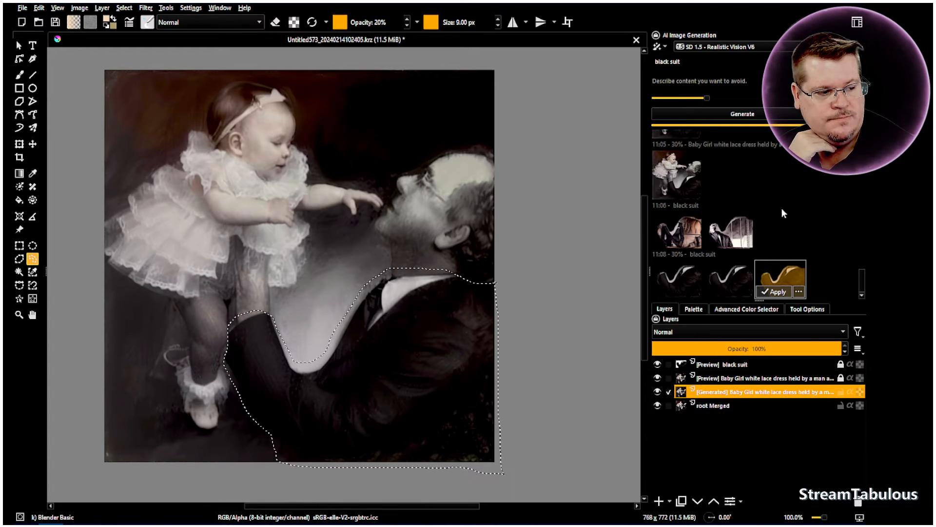
# Compare the 40% strength suit variations and generate another "black suit" set at 50% strength.
pyautogui.click(684, 279)
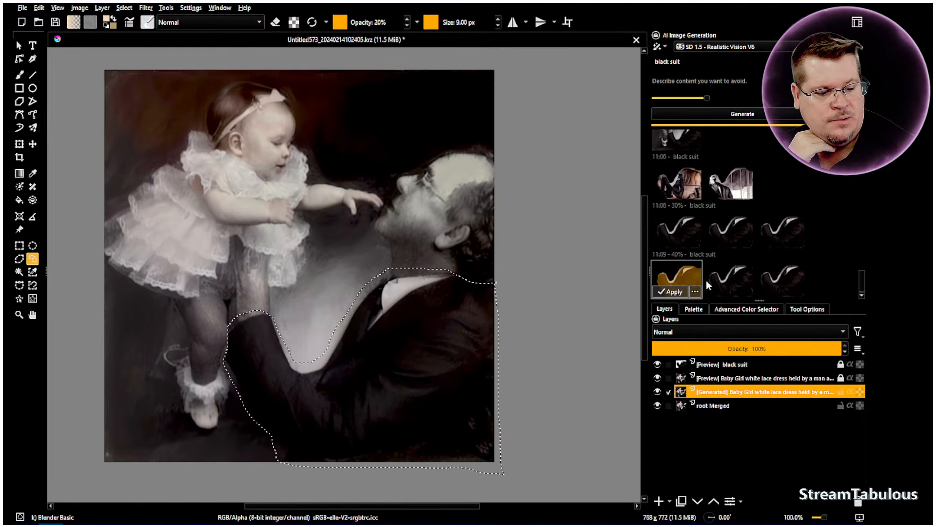
pyautogui.click(740, 282)
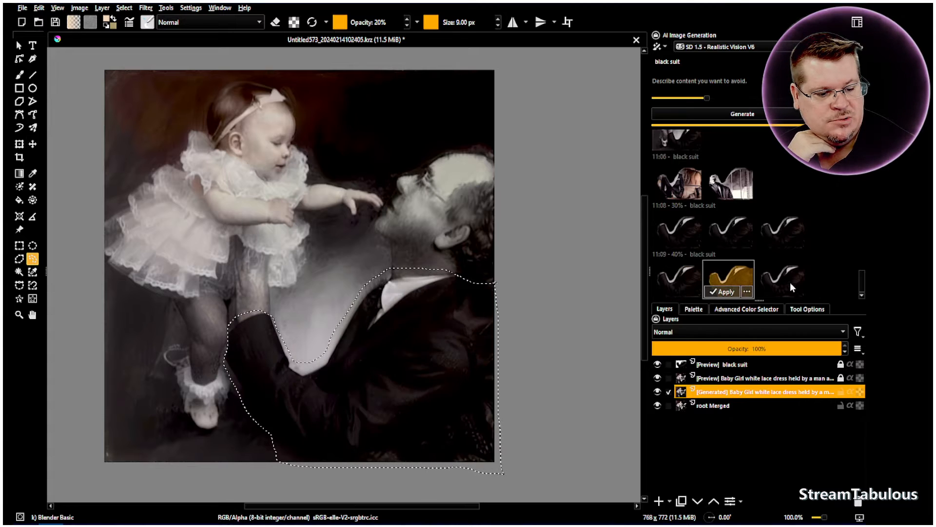
pyautogui.click(799, 281)
pyautogui.click(680, 281)
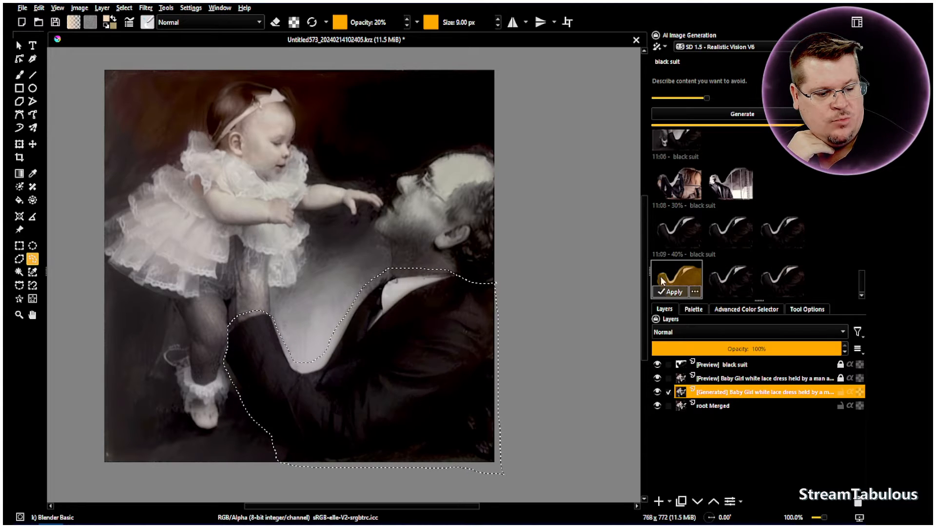
pyautogui.moveTo(742, 93); pyautogui.dragTo(753, 95)
pyautogui.click(745, 116)
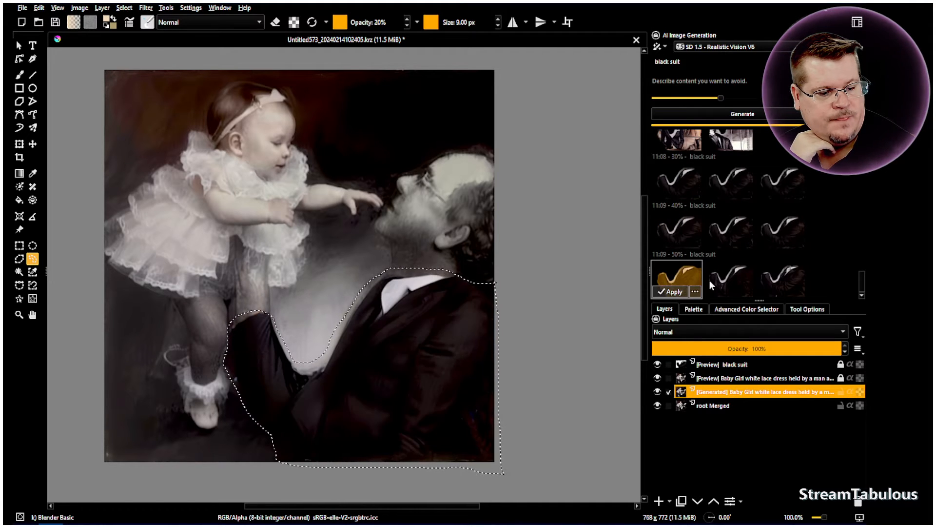
# Preview the other 50% suit variations and apply the first 40% variation as a layer.
pyautogui.click(734, 278)
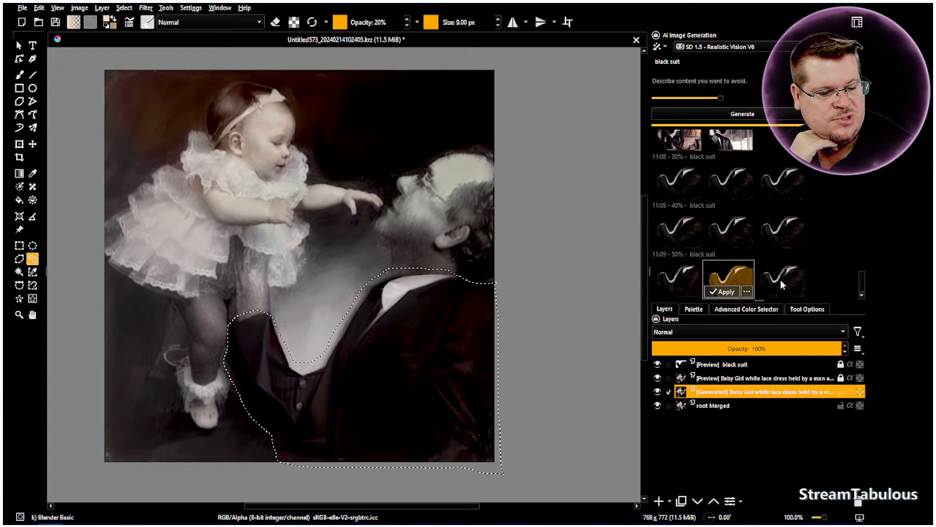
pyautogui.click(780, 282)
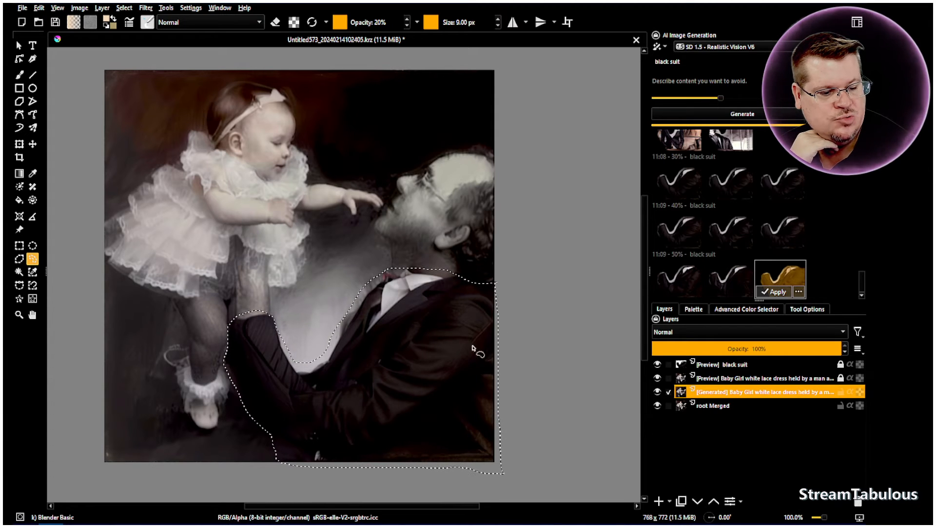
pyautogui.click(682, 229)
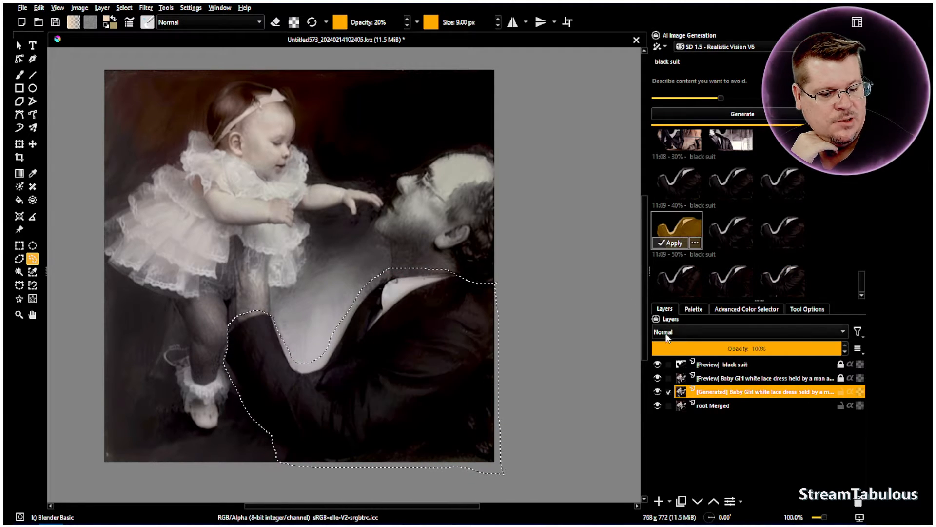
pyautogui.click(667, 244)
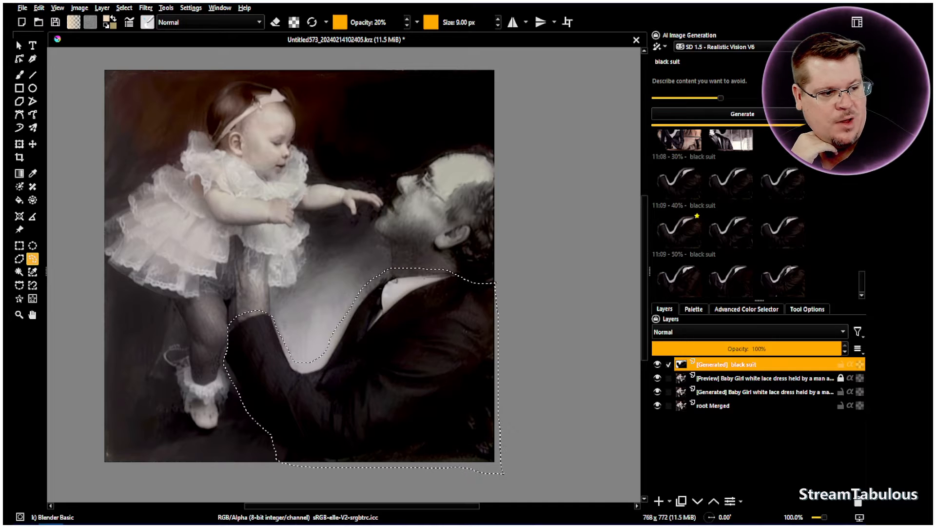
# Generate "black suit" variations at 45% strength for the selected area and compare them on the canvas.
pyautogui.moveTo(721, 97); pyautogui.dragTo(713, 97)
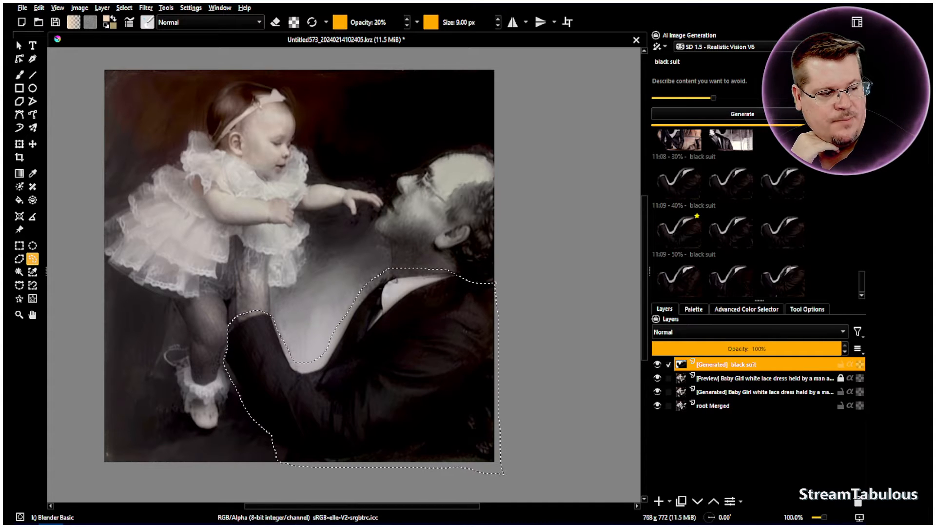
pyautogui.click(785, 117)
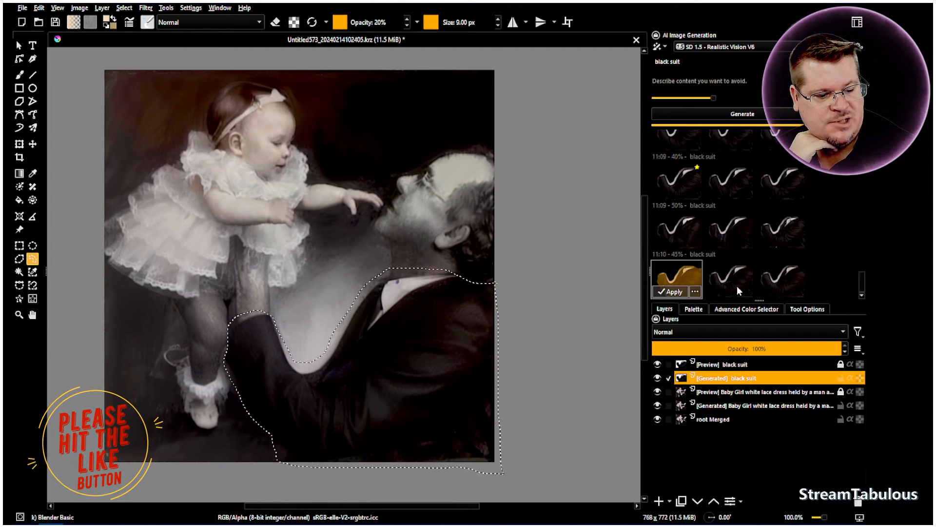
pyautogui.press('Right')
pyautogui.press('Right')
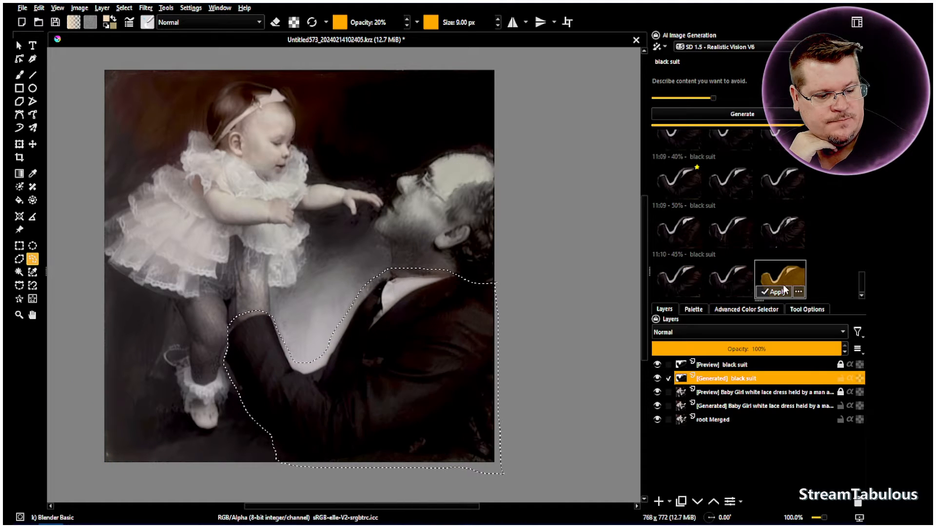
pyautogui.click(680, 276)
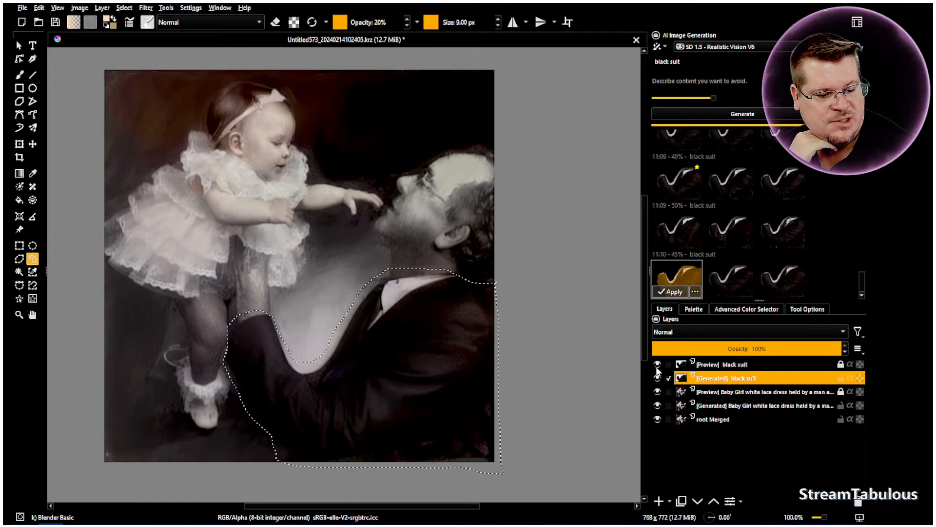
# Hide the black suit preview layer and clear the selection around the man's suit.
pyautogui.click(656, 364)
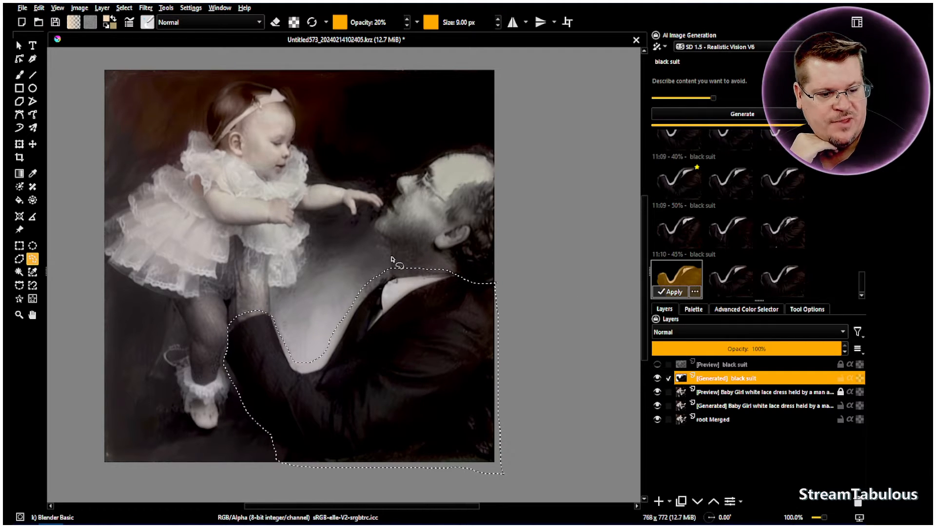
pyautogui.rightClick(423, 254)
pyautogui.click(459, 282)
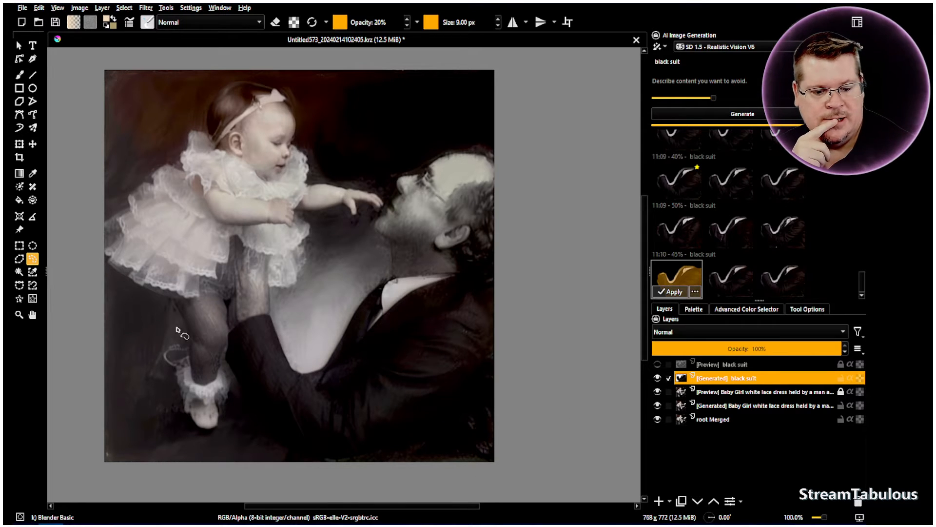
# Compare the suit layer and the two baby girl layers against the merged base by toggling their visibility.
pyautogui.scroll(-1, 208, 347)
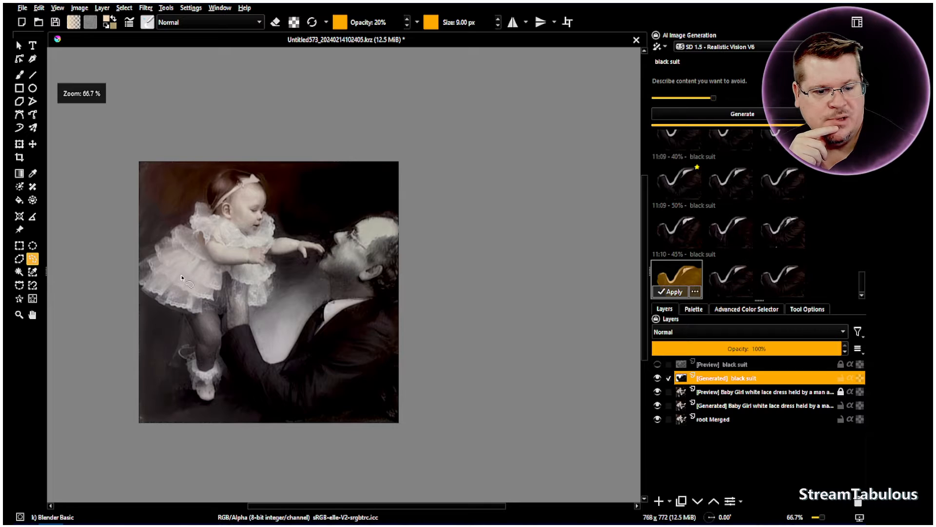
pyautogui.scroll(1, 181, 278)
pyautogui.click(658, 391)
pyautogui.click(658, 405)
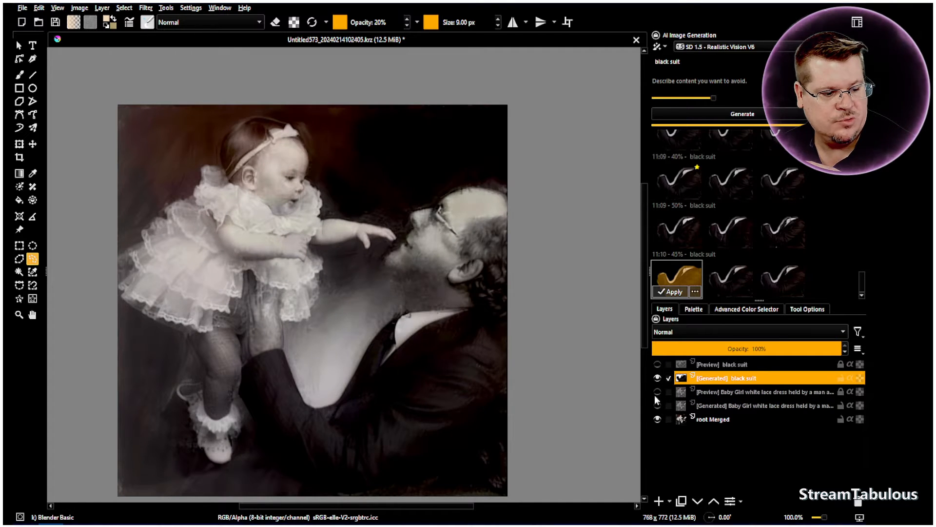
pyautogui.click(656, 376)
pyautogui.click(656, 376)
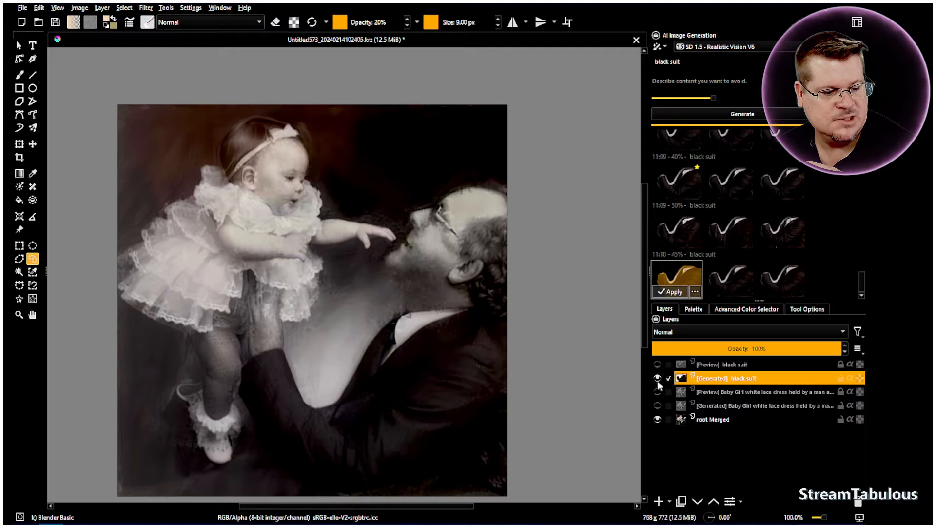
pyautogui.click(657, 392)
pyautogui.click(657, 406)
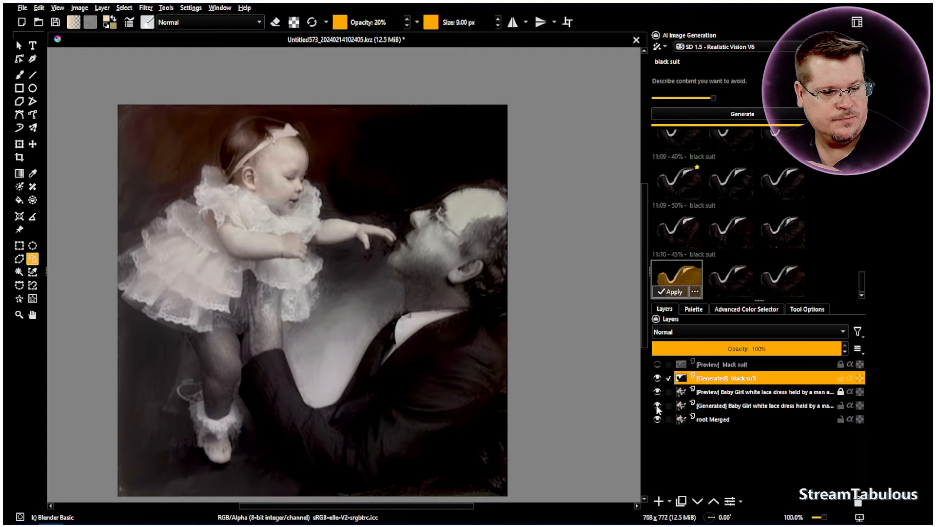
pyautogui.click(657, 392)
pyautogui.click(657, 392)
pyautogui.click(657, 392)
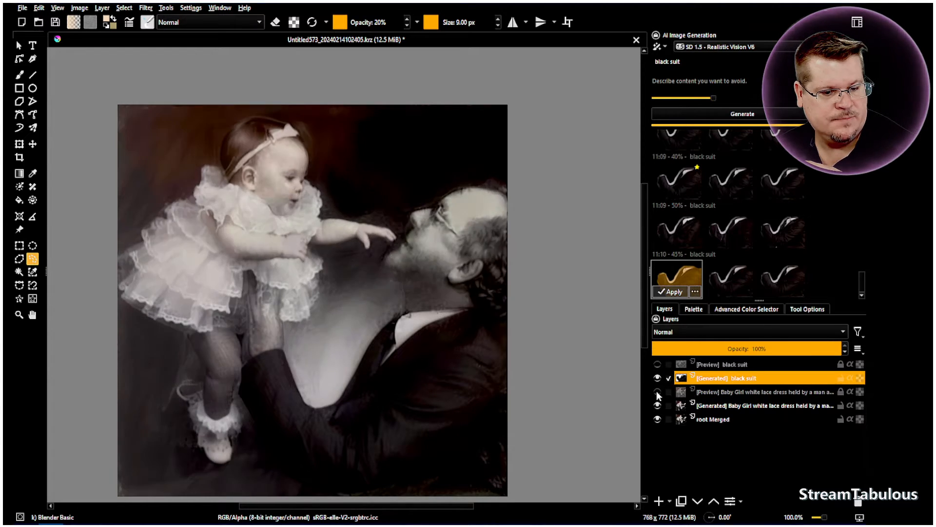
pyautogui.click(657, 392)
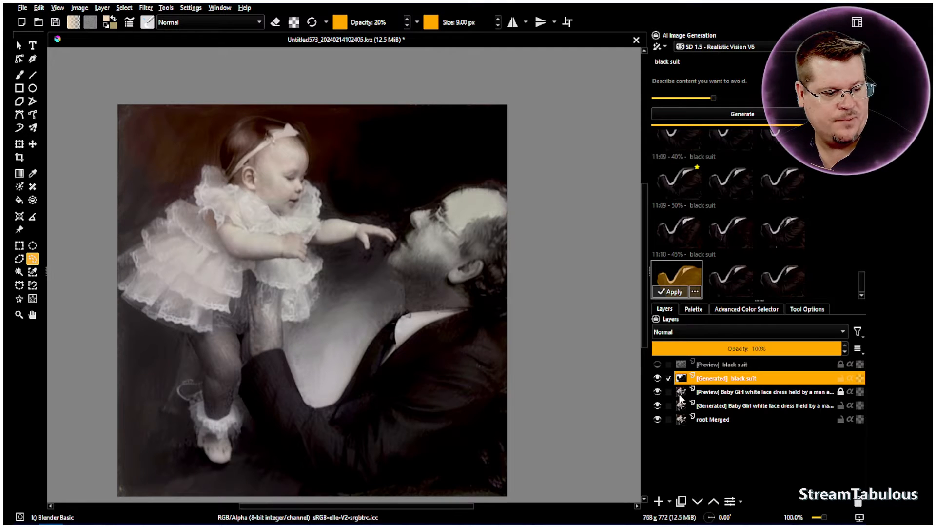
# Unlock the baby girl preview layer and set up the Basic-1 brush in eraser mode for it.
pyautogui.click(710, 393)
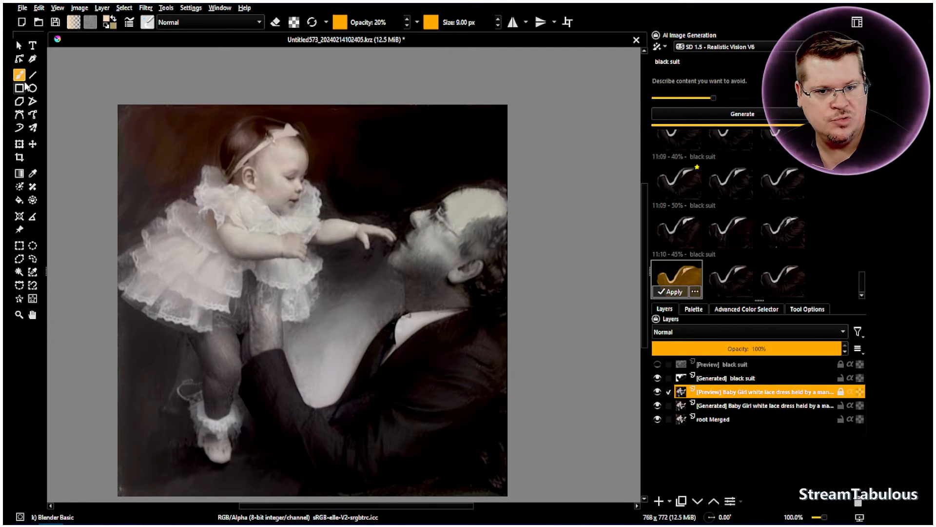
pyautogui.click(149, 27)
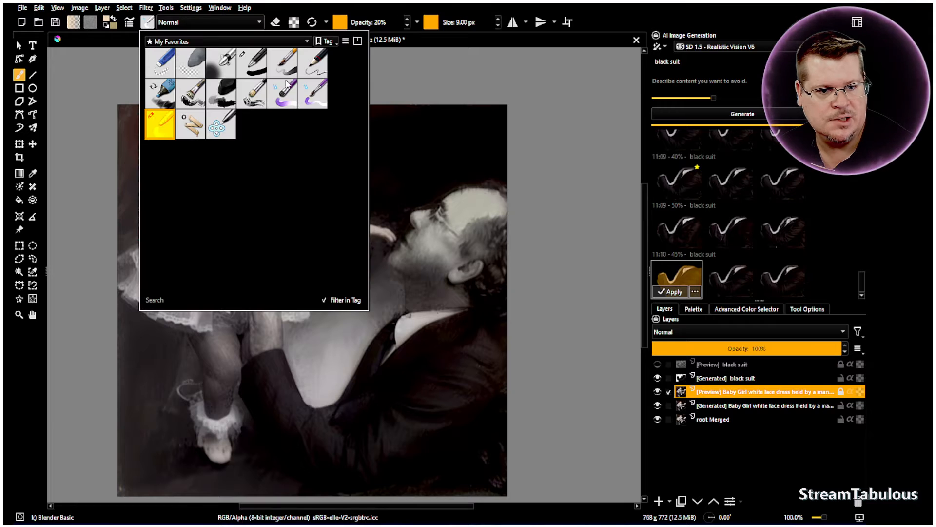
pyautogui.click(256, 67)
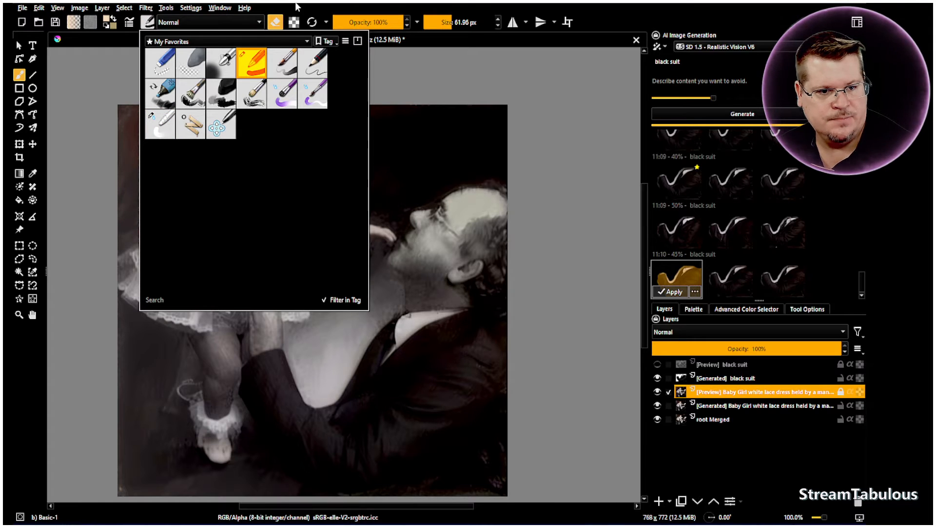
pyautogui.click(277, 23)
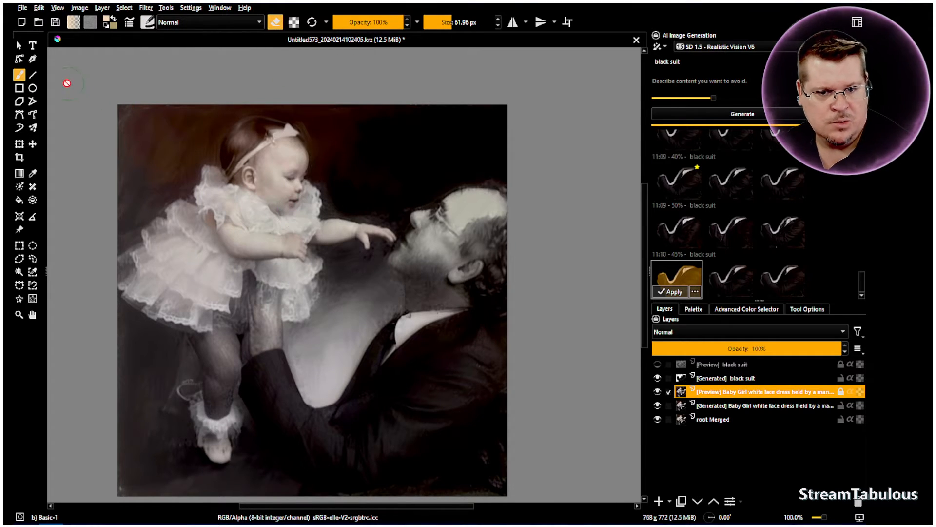
pyautogui.scroll(1, 71, 92)
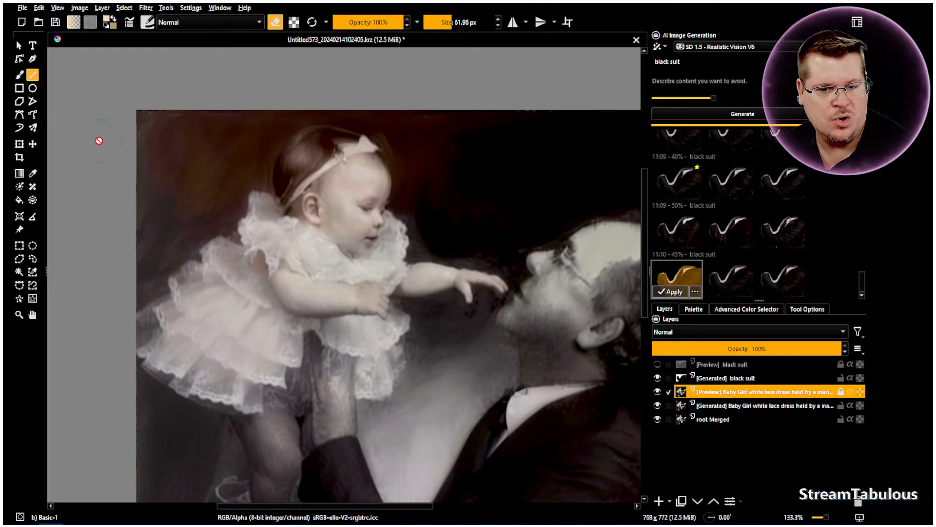
pyautogui.click(20, 74)
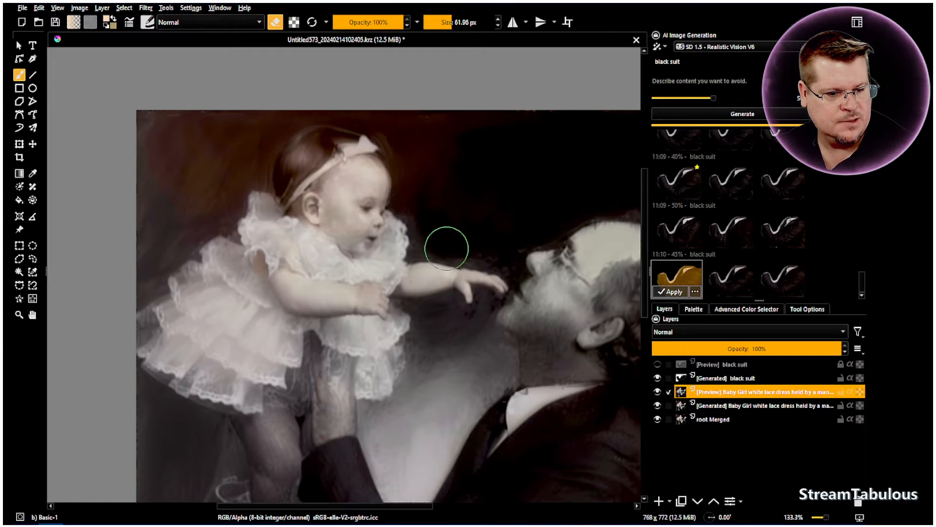
# Erase the baby girl preview layer over the man's face with the 61.96 px eraser.
pyautogui.scroll(2, 568, 355)
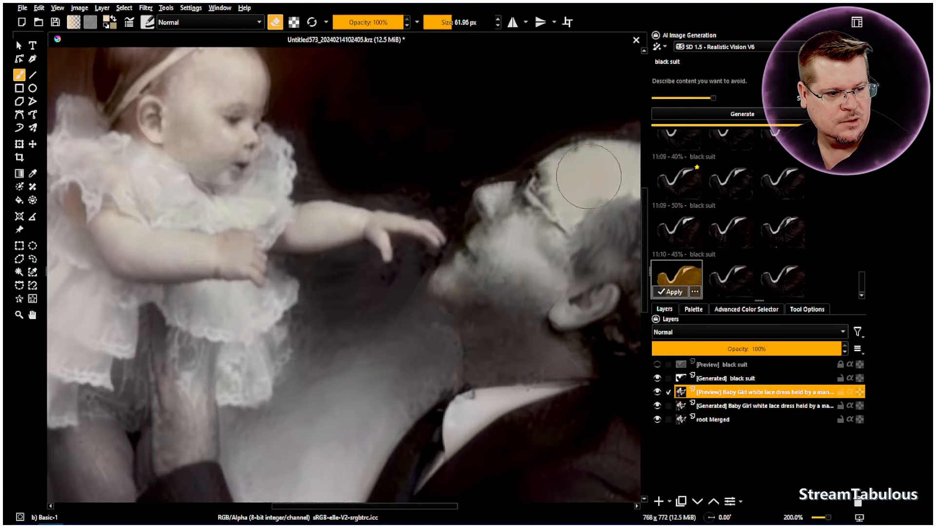
pyautogui.scroll(-1, 607, 175)
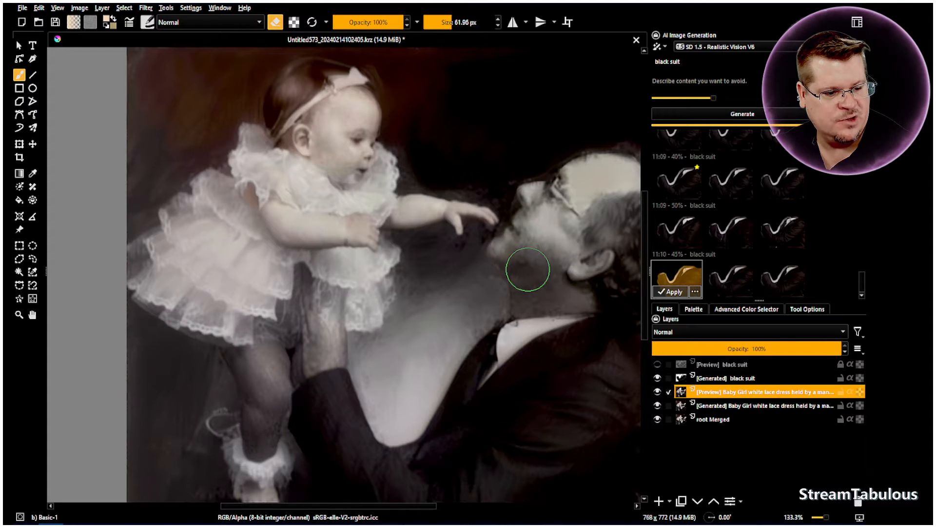
pyautogui.scroll(-2, 527, 284)
pyautogui.scroll(1, 557, 307)
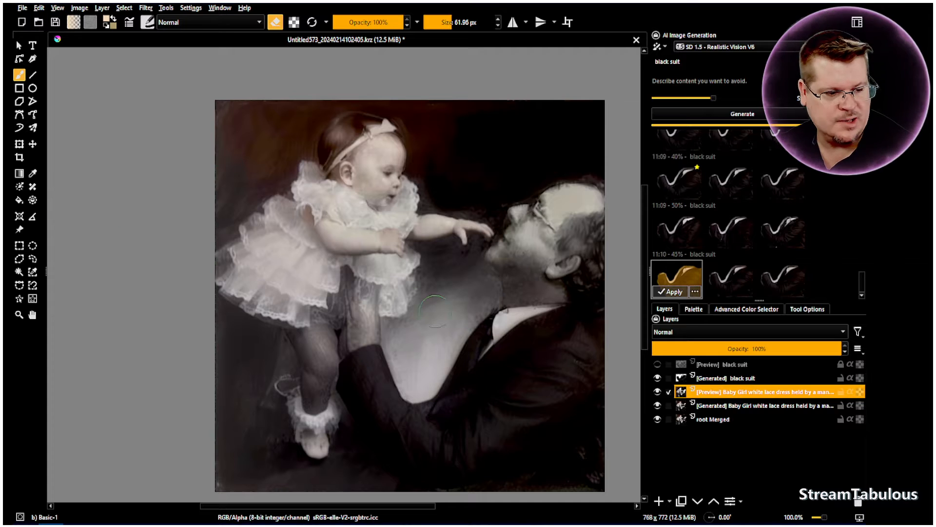
# Examine the effect of the baby girl preview and generated layers by repeatedly toggling their visibility.
pyautogui.click(657, 398)
pyautogui.click(658, 397)
pyautogui.click(658, 407)
pyautogui.click(658, 407)
pyautogui.click(658, 407)
pyautogui.click(658, 407)
pyautogui.click(658, 406)
pyautogui.click(658, 406)
pyautogui.click(658, 406)
pyautogui.click(658, 406)
pyautogui.click(658, 406)
pyautogui.click(658, 406)
pyautogui.click(658, 407)
pyautogui.click(658, 407)
pyautogui.click(658, 406)
pyautogui.click(658, 406)
pyautogui.click(658, 407)
pyautogui.click(658, 407)
pyautogui.click(658, 407)
pyautogui.click(658, 407)
pyautogui.click(658, 406)
pyautogui.click(658, 406)
pyautogui.click(658, 406)
pyautogui.click(657, 407)
pyautogui.click(658, 406)
pyautogui.click(657, 407)
pyautogui.click(658, 407)
pyautogui.click(658, 406)
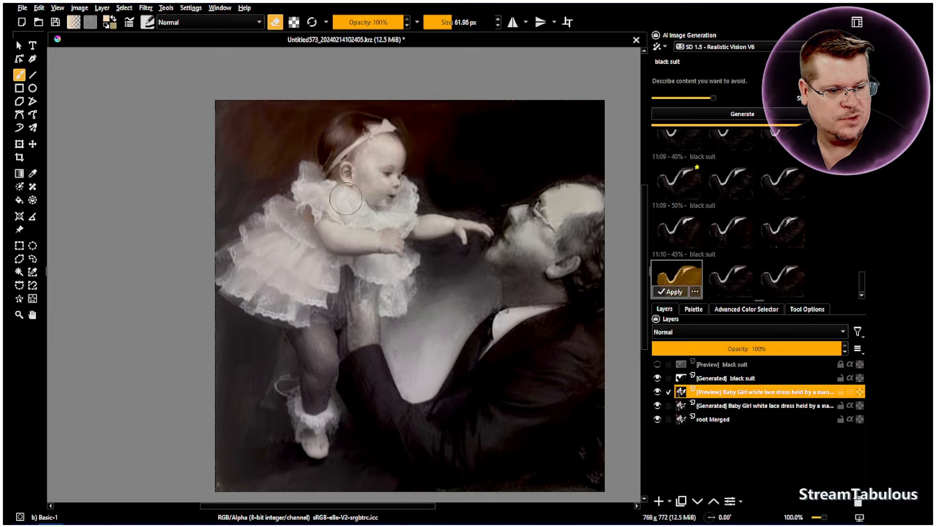
# Erase the generated baby girl layer around the baby's nose and mouth with a 20.96 px eraser.
pyautogui.scroll(4, 373, 199)
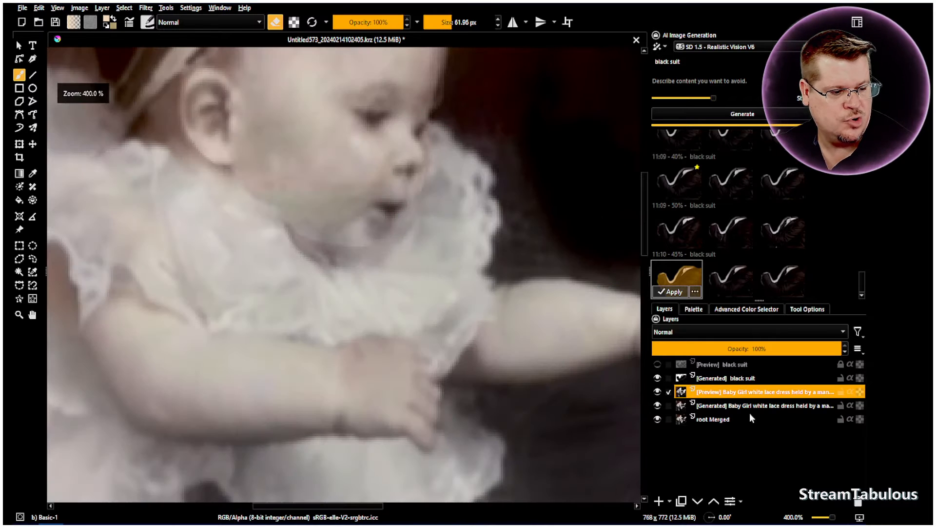
pyautogui.click(730, 405)
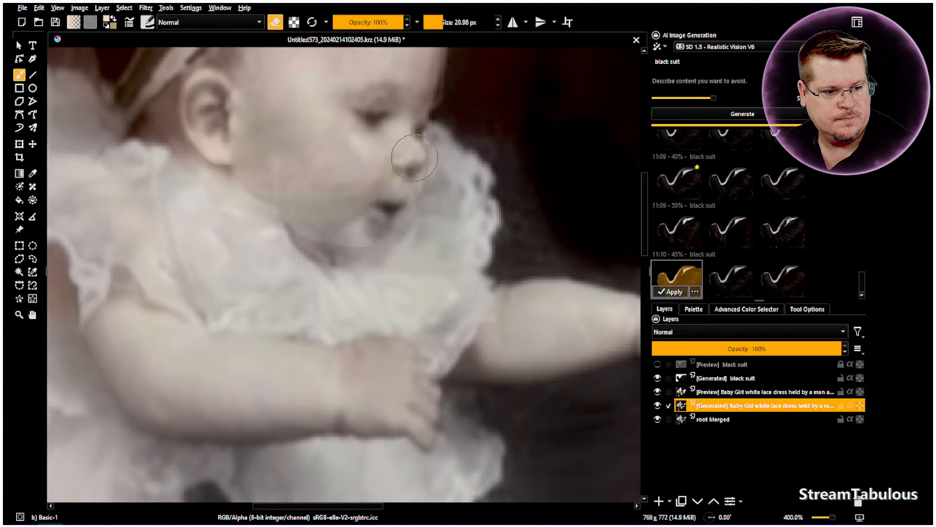
pyautogui.scroll(-1, 425, 184)
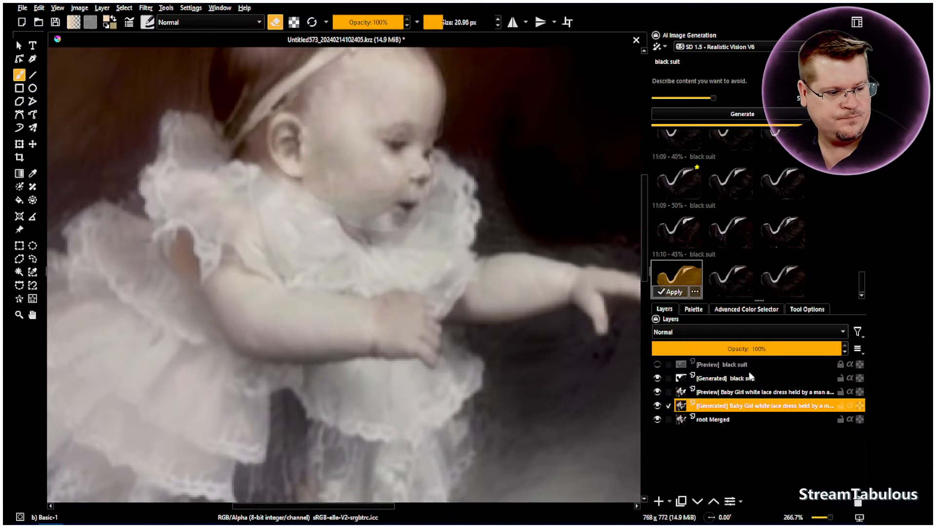
# Switch to the Blender Basic brush preset and make the generated black suit layer active for retouching near the baby's chin and dress.
pyautogui.click(714, 396)
pyautogui.scroll(2, 345, 244)
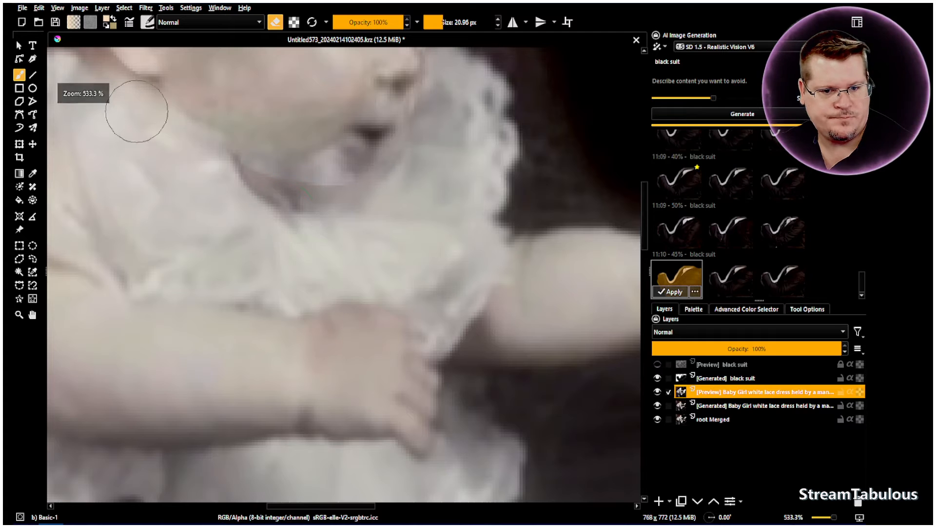
pyautogui.click(148, 22)
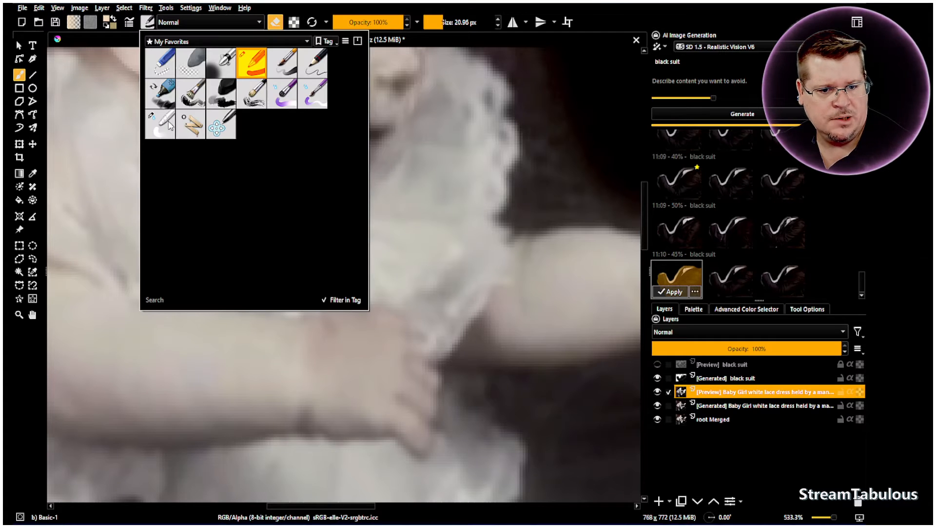
pyautogui.click(168, 124)
pyautogui.click(494, 7)
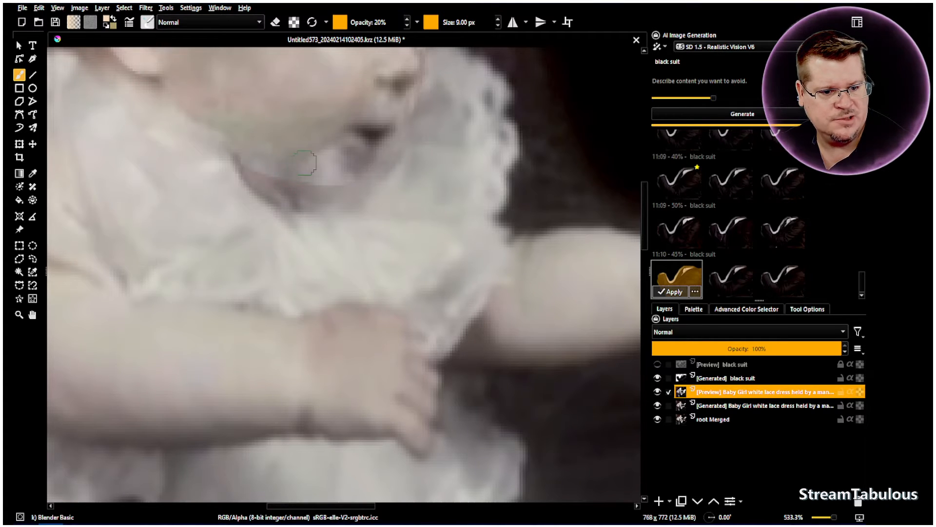
pyautogui.click(704, 380)
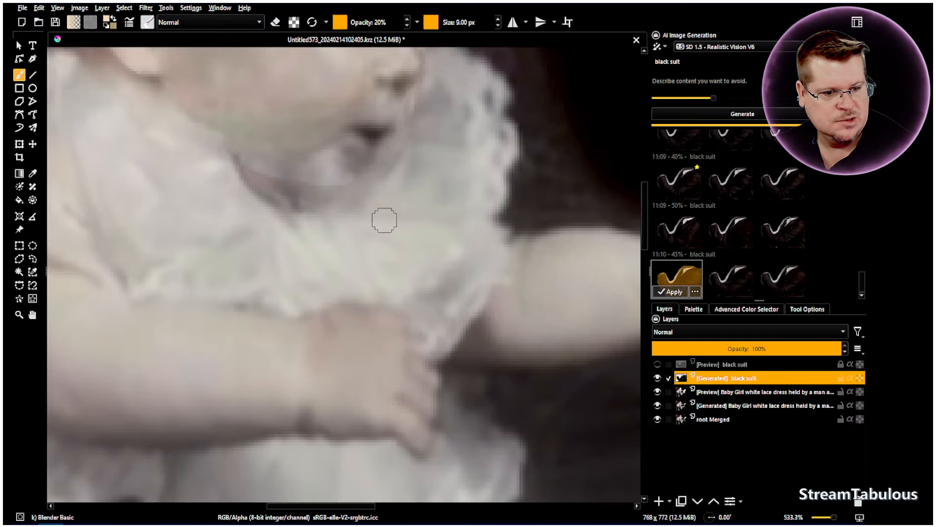
# On the "[Preview] Baby Girl white lace dress" layer, raise the blender brush opacity to 70% and smooth the shadow beneath the baby's chin.
pyautogui.click(707, 406)
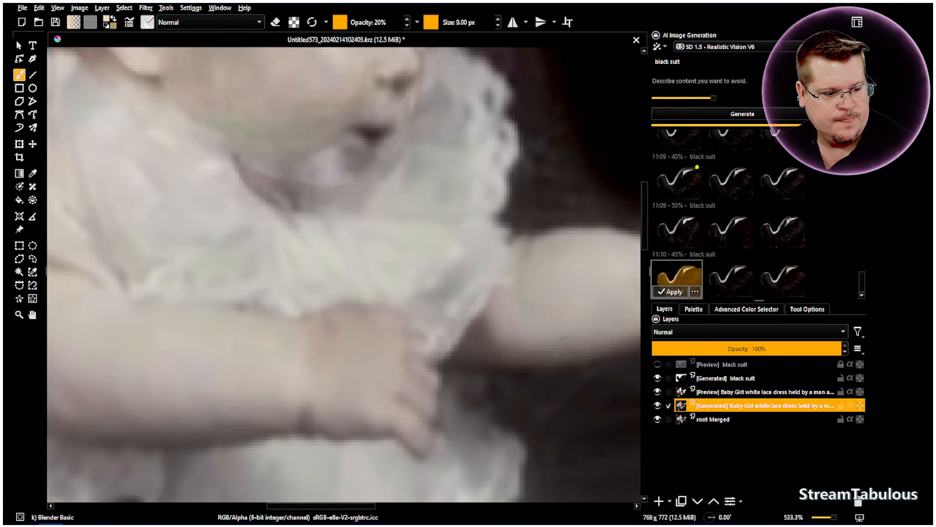
pyautogui.click(712, 417)
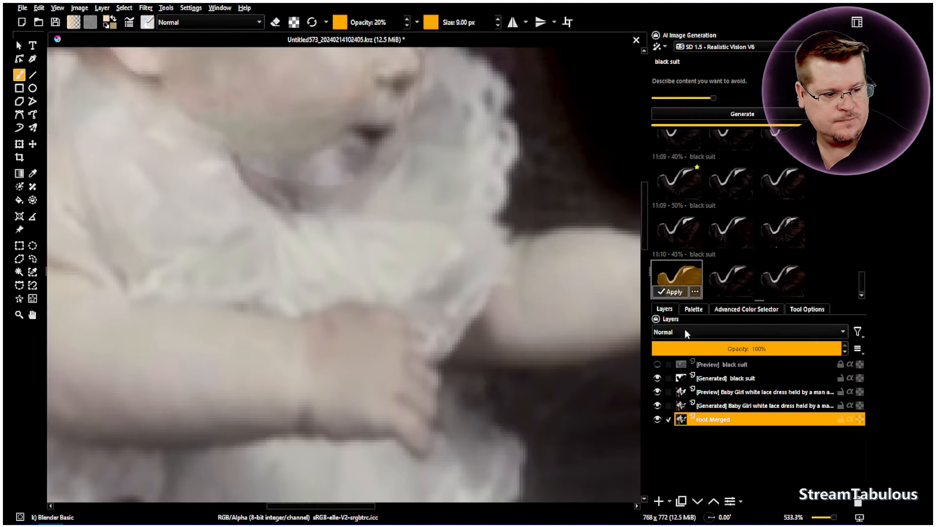
pyautogui.click(708, 406)
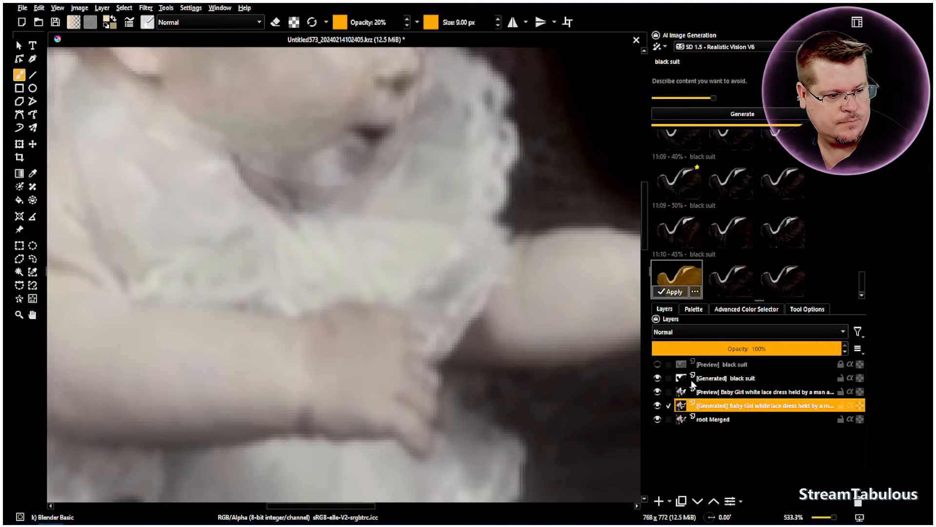
pyautogui.click(698, 392)
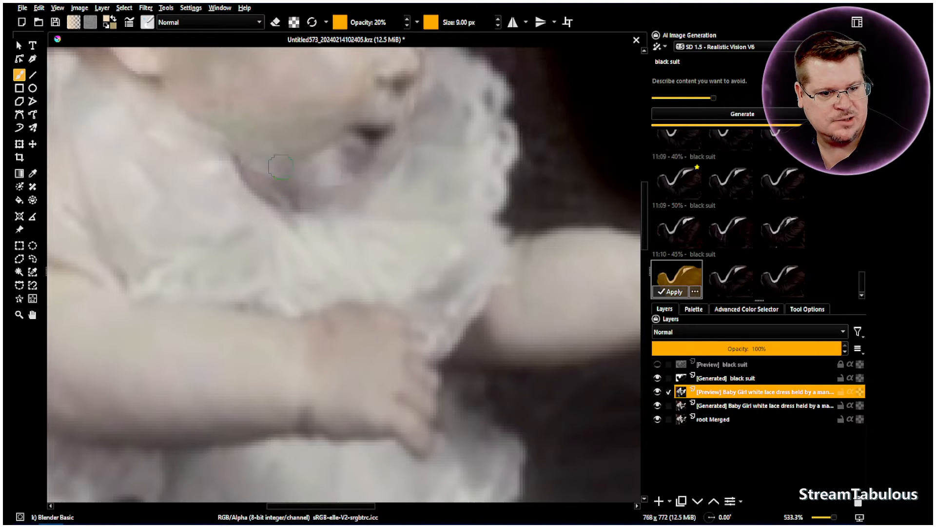
pyautogui.moveTo(357, 22); pyautogui.dragTo(389, 22)
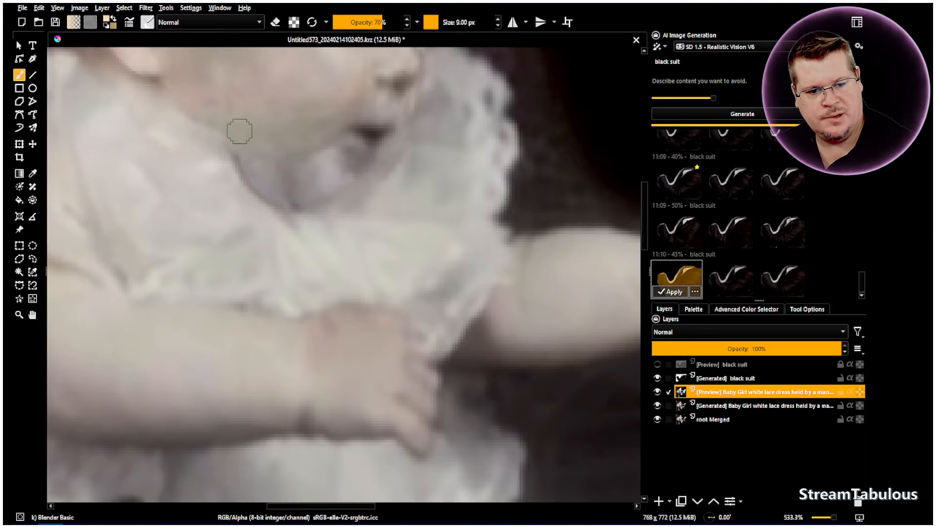
# Examine the whole portrait, checking how the baby, the dress and the man's black suit blend together.
pyautogui.scroll(-6, 230, 123)
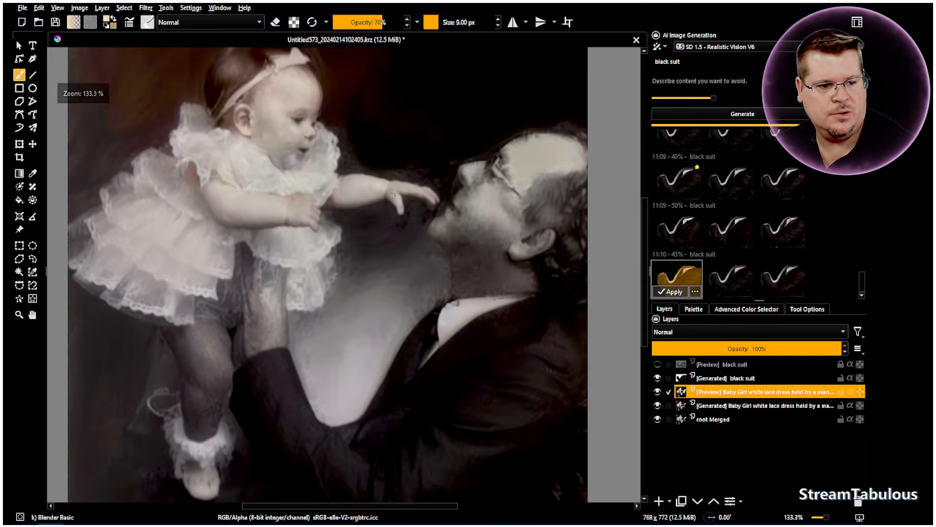
pyautogui.scroll(-2, 392, 195)
pyautogui.scroll(2, 426, 264)
pyautogui.scroll(-1, 426, 265)
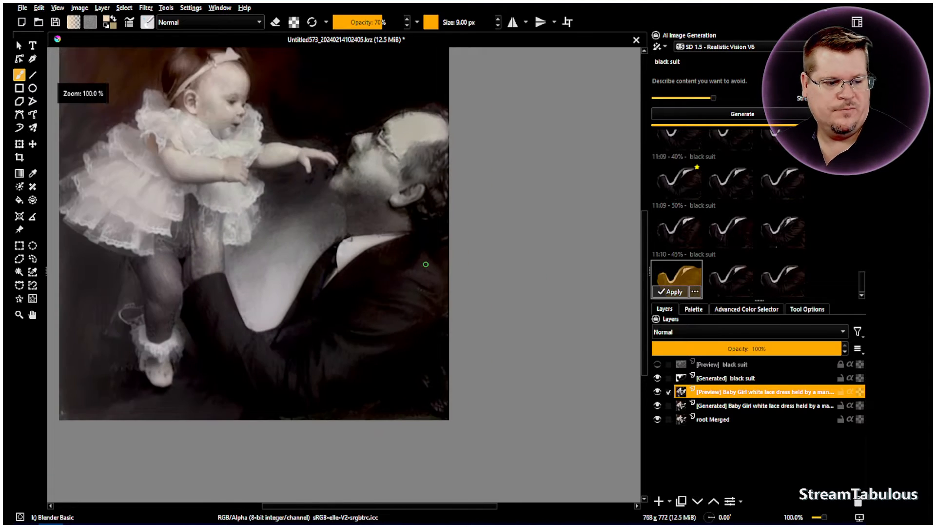
pyautogui.scroll(-1, 426, 265)
pyautogui.scroll(1, 316, 216)
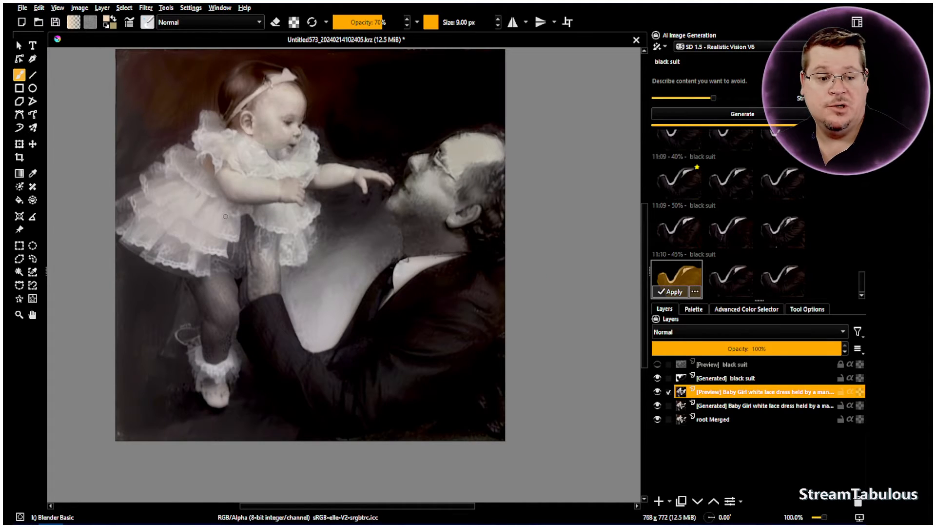
pyautogui.scroll(-1, 225, 216)
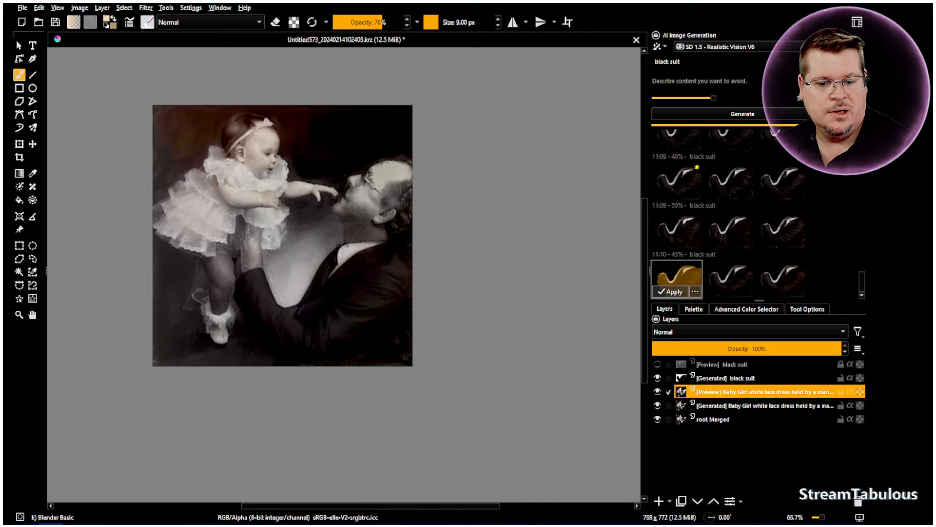
pyautogui.click(32, 314)
pyautogui.moveTo(230, 243); pyautogui.dragTo(281, 270)
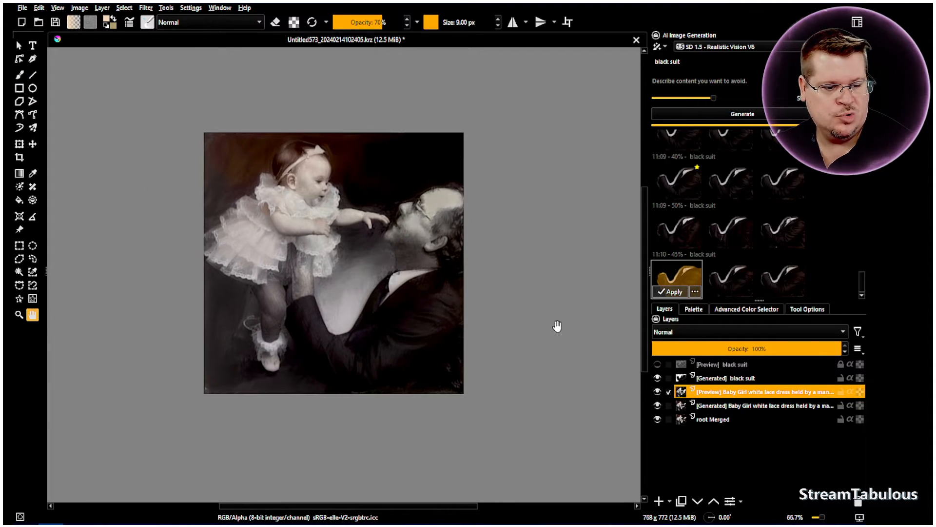
# Flatten the image into a single layer, discarding the hidden layers.
pyautogui.rightClick(717, 379)
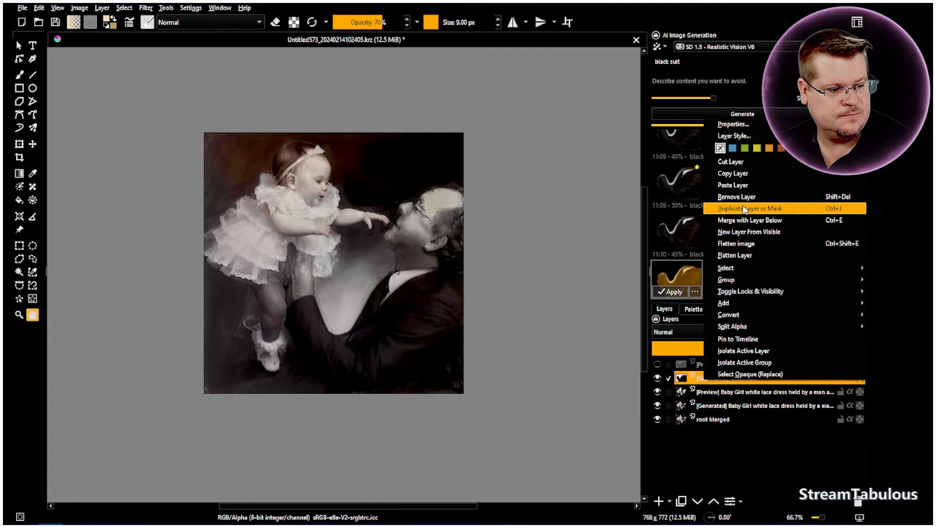
pyautogui.click(743, 245)
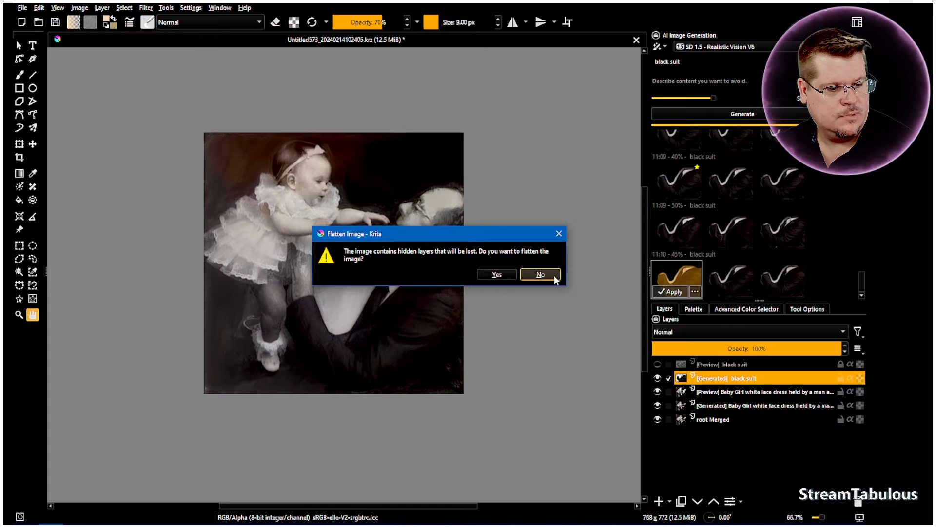
pyautogui.click(495, 275)
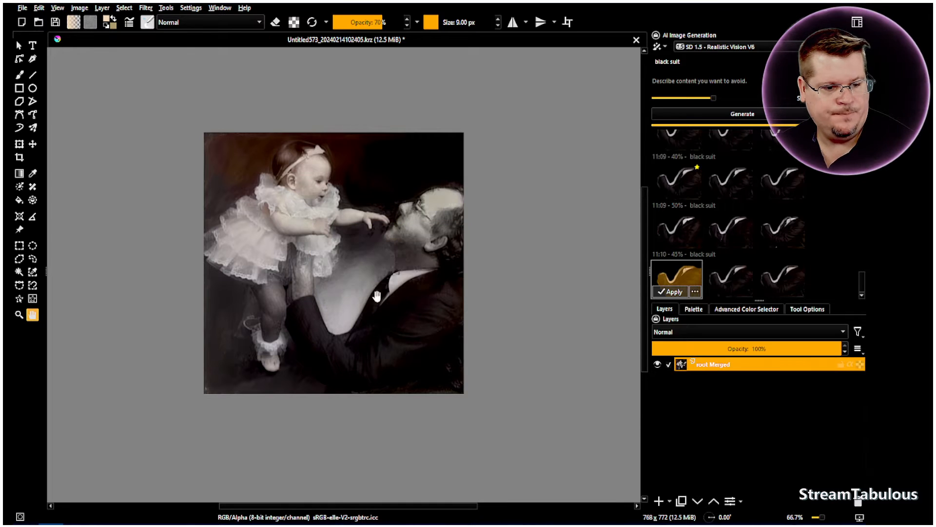
pyautogui.moveTo(300, 255); pyautogui.dragTo(310, 275)
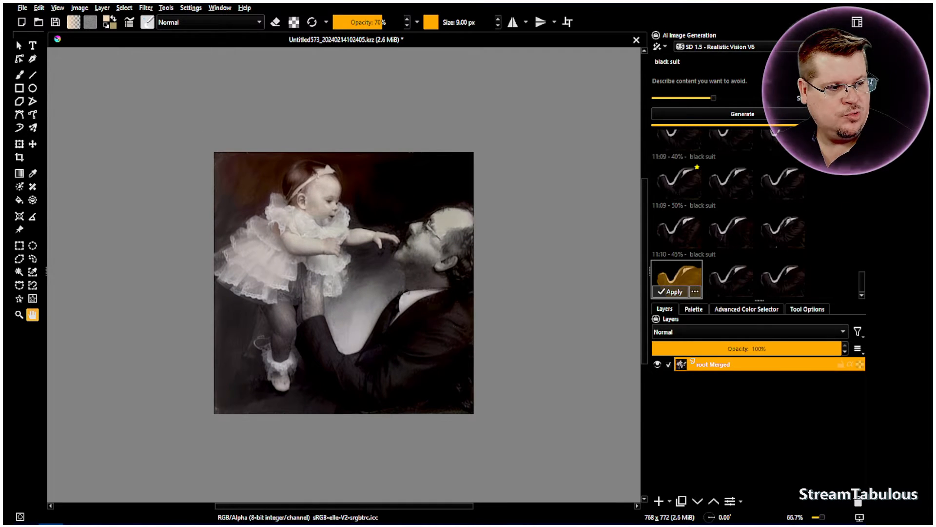
# Add Line Art and Reference control layers based on root Merged and generate new images with the "black suit" prompt.
pyautogui.click(692, 94)
pyautogui.click(675, 126)
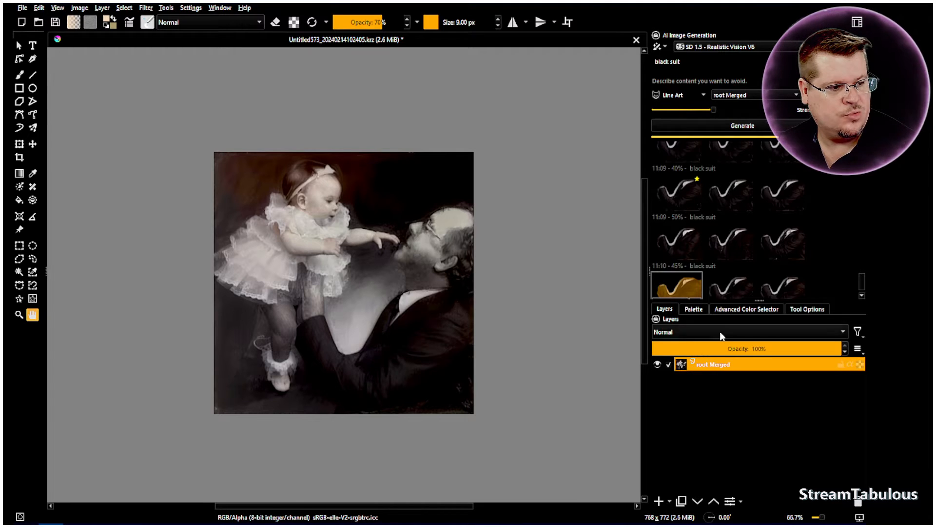
pyautogui.click(807, 81)
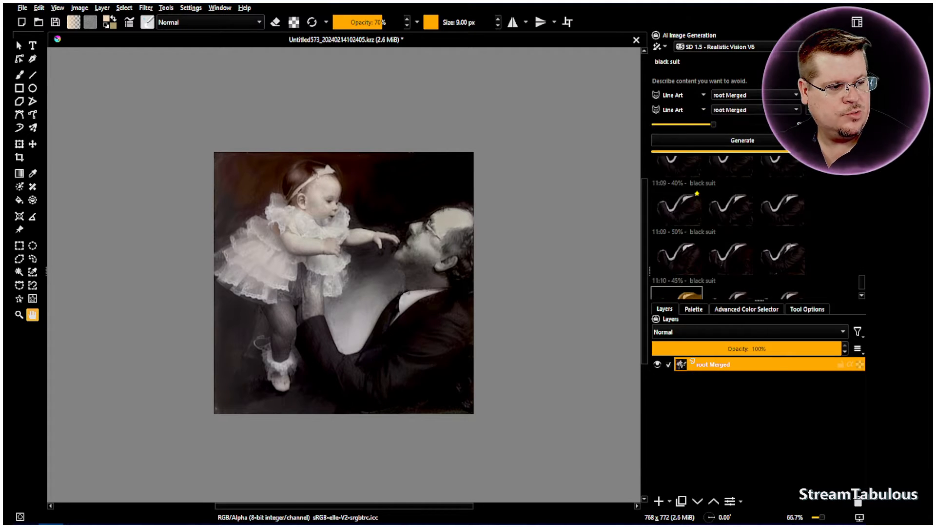
pyautogui.click(678, 110)
pyautogui.click(679, 78)
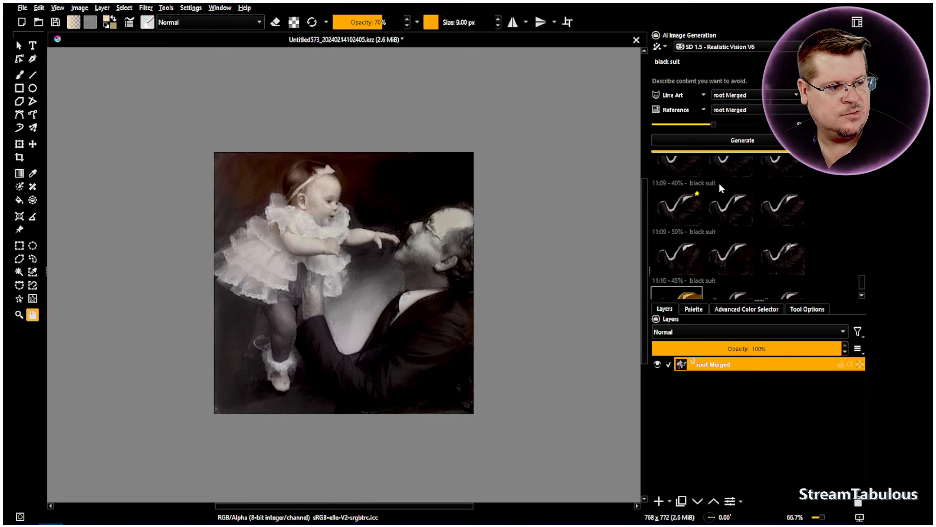
pyautogui.click(721, 141)
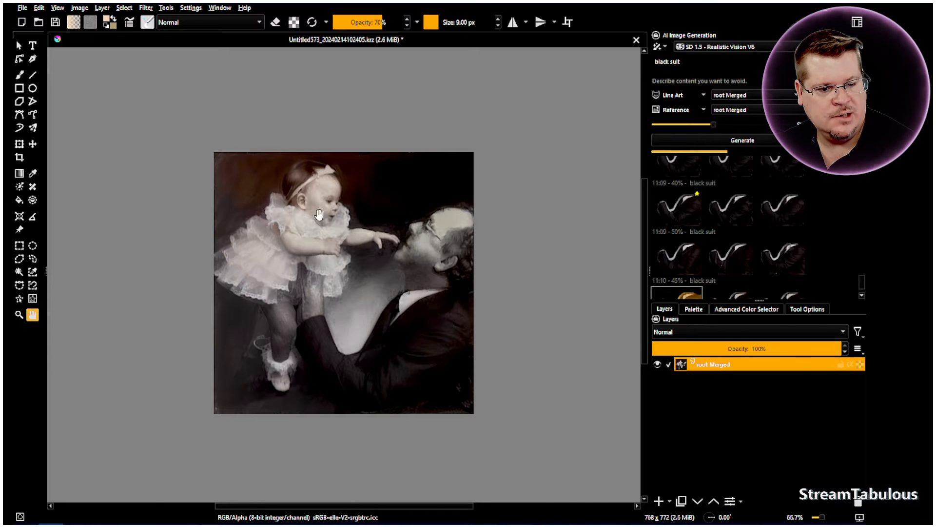
pyautogui.scroll(2, 339, 198)
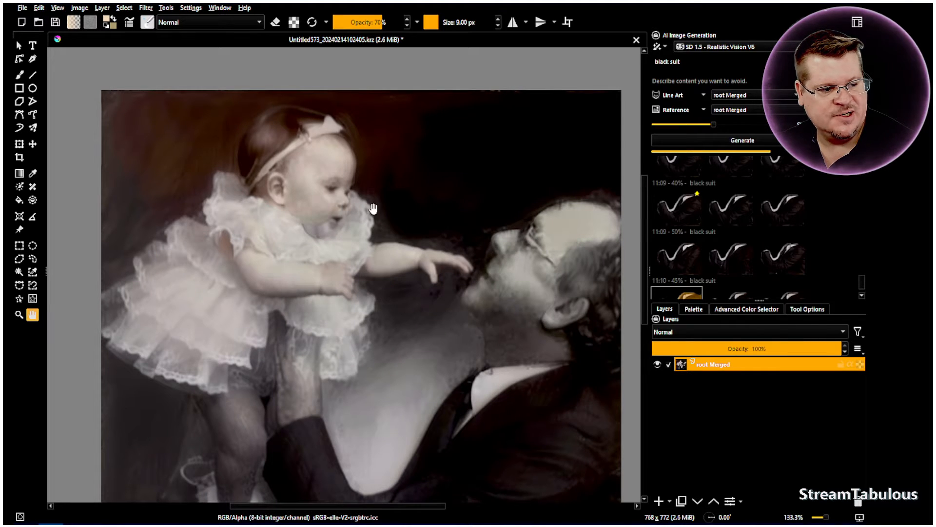
pyautogui.scroll(-1, 380, 220)
pyautogui.scroll(-1, 410, 236)
pyautogui.scroll(1, 481, 255)
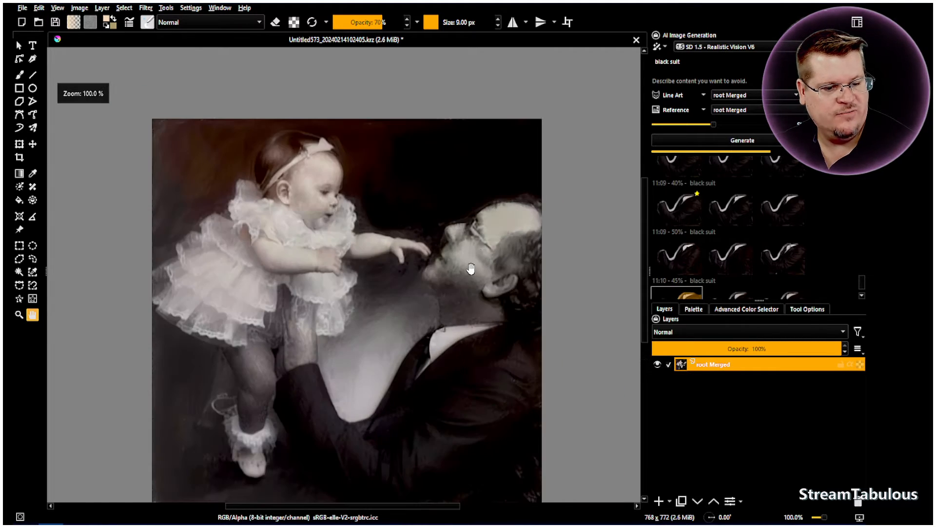
pyautogui.moveTo(462, 267); pyautogui.dragTo(448, 251)
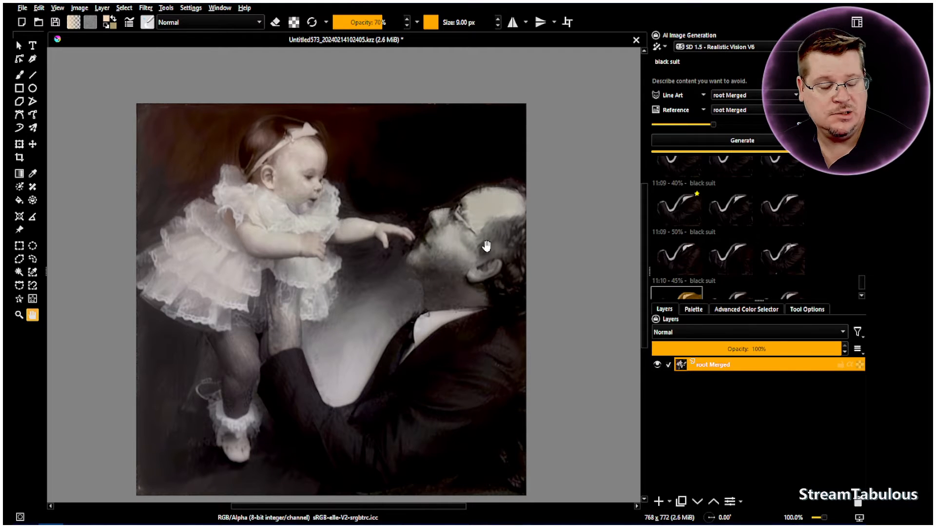
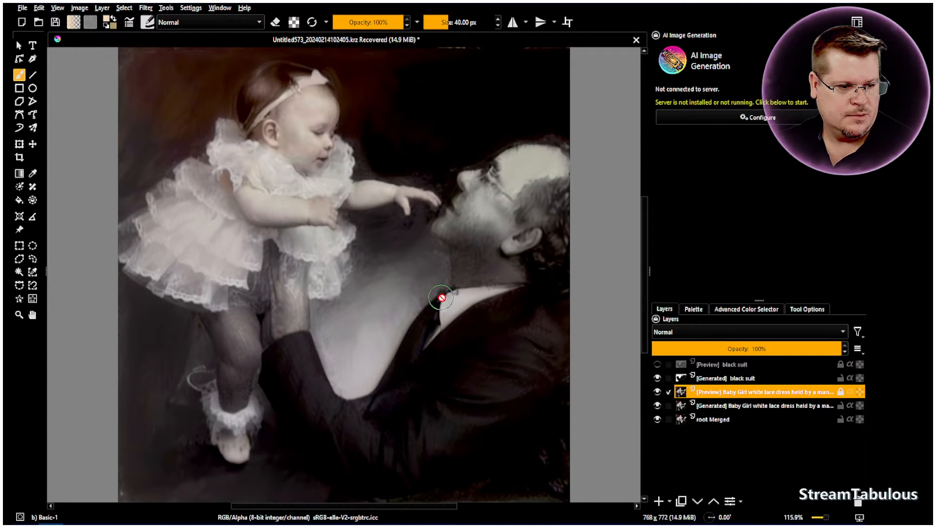
# Compare the portrait with and without the "[Generated] black suit" and "[Preview] Baby Girl" layers, leaving both layers shown.
pyautogui.scroll(1, 439, 297)
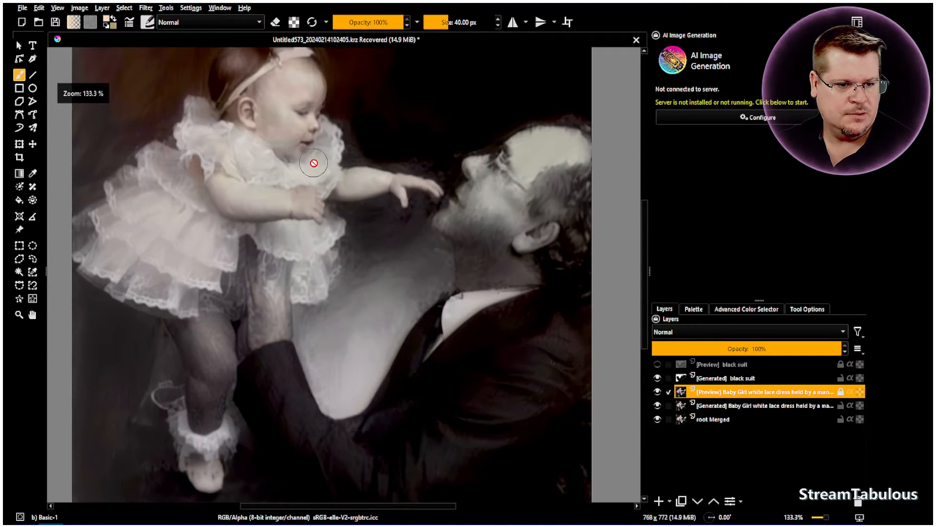
pyautogui.click(658, 379)
pyautogui.click(658, 393)
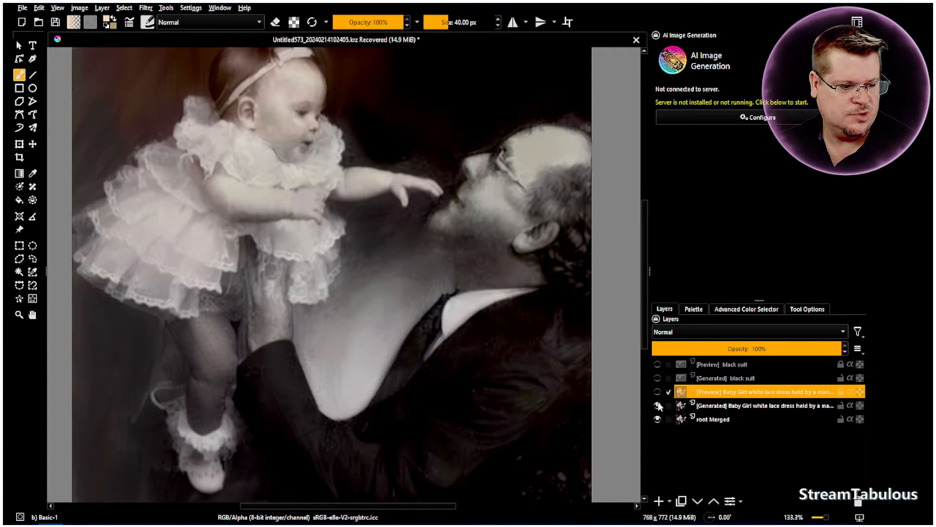
pyautogui.click(659, 392)
pyautogui.click(658, 379)
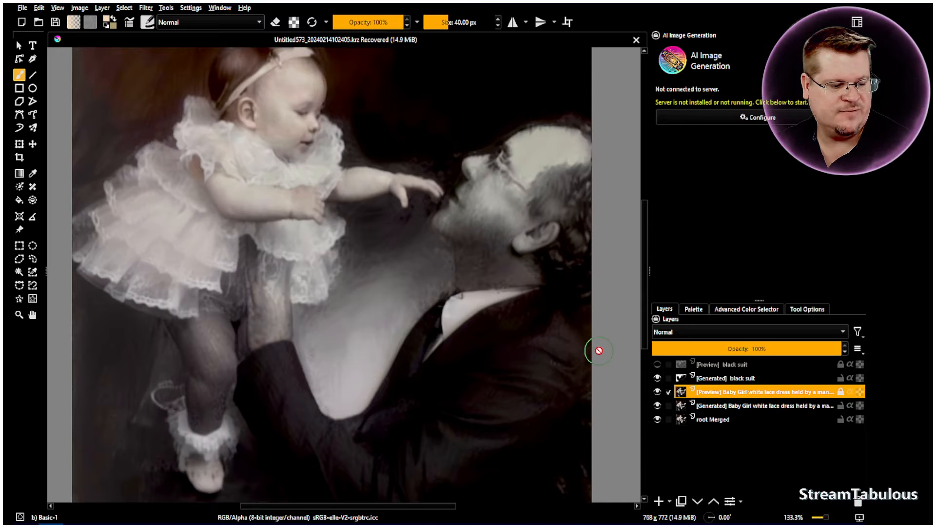
# Unlock the "[Preview] Baby Girl" layer and erase the baby's face area with the 40 px Basic-1 brush in eraser mode.
pyautogui.click(842, 392)
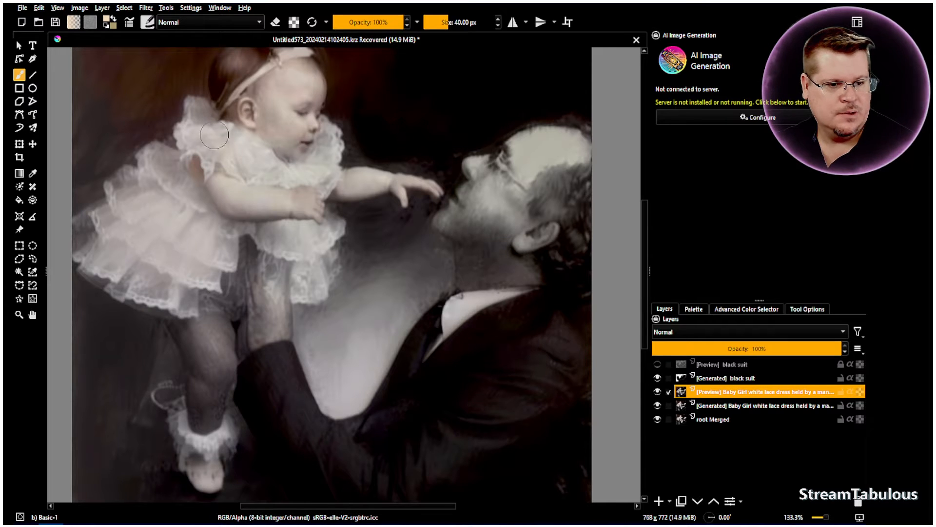
pyautogui.scroll(2, 293, 122)
pyautogui.click(275, 22)
pyautogui.moveTo(280, 117)
pyautogui.mouseDown()
pyautogui.moveTo(292, 89)
pyautogui.moveTo(281, 161)
pyautogui.moveTo(264, 176)
pyautogui.moveTo(190, 105)
pyautogui.moveTo(253, 88)
pyautogui.moveTo(272, 107)
pyautogui.moveTo(301, 68)
pyautogui.moveTo(283, 153)
pyautogui.moveTo(296, 130)
pyautogui.moveTo(272, 177)
pyautogui.mouseUp()
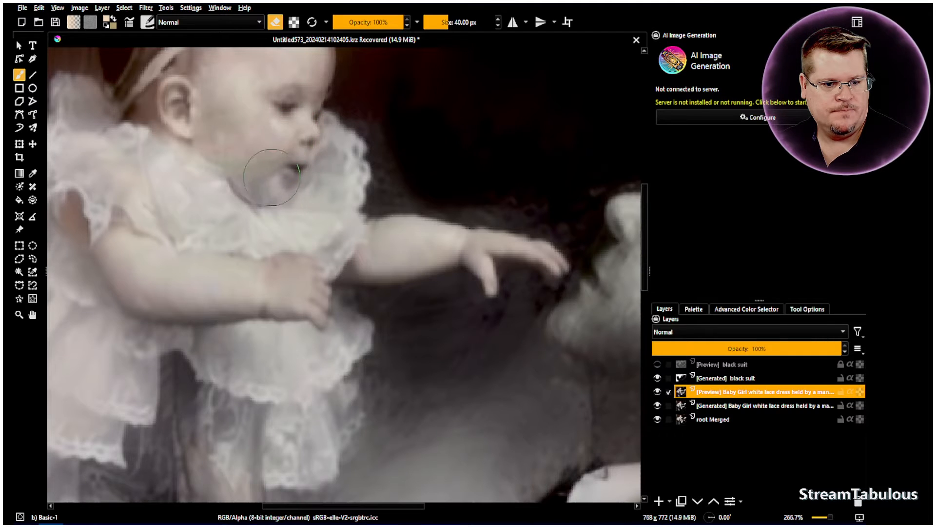
# Smooth the area beneath the baby's chin with the Blender Basic brush at 22% opacity and 10.06 px.
pyautogui.press('/')
pyautogui.press('+')
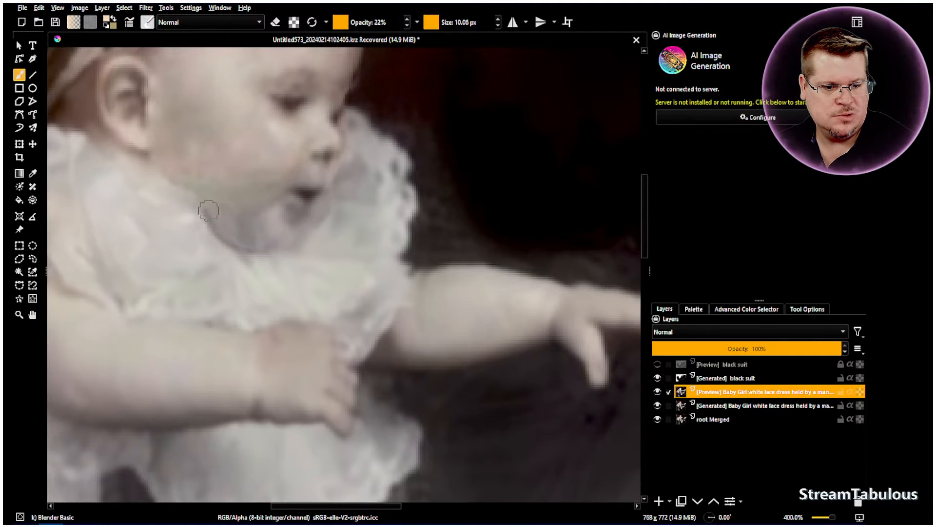
pyautogui.moveTo(248, 237)
pyautogui.mouseDown()
pyautogui.moveTo(279, 227)
pyautogui.moveTo(226, 219)
pyautogui.mouseUp()
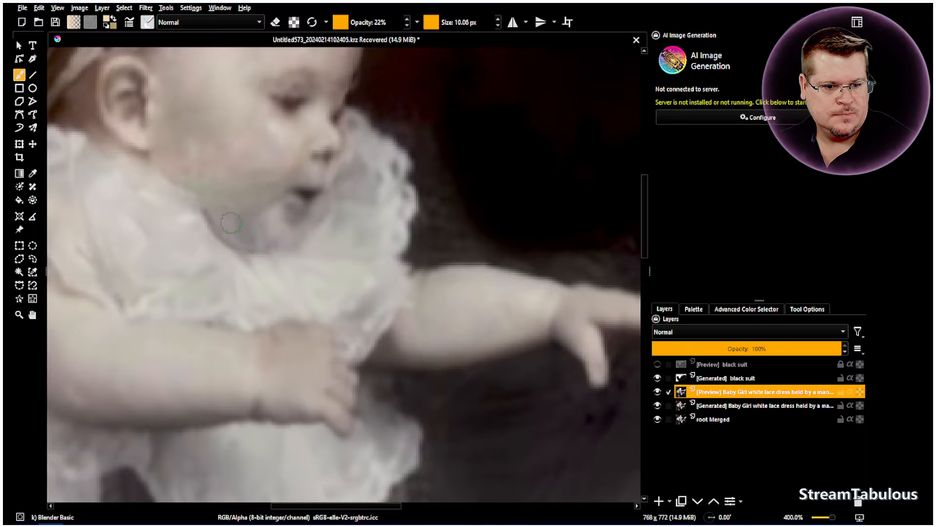
# Compare the baby's face with the "[Preview] Baby Girl" and "[Generated] Baby Girl" layers alternately hidden and shown.
pyautogui.click(657, 393)
pyautogui.click(657, 392)
pyautogui.click(658, 406)
pyautogui.click(658, 407)
pyautogui.click(657, 407)
pyautogui.click(657, 407)
pyautogui.click(658, 406)
pyautogui.click(657, 406)
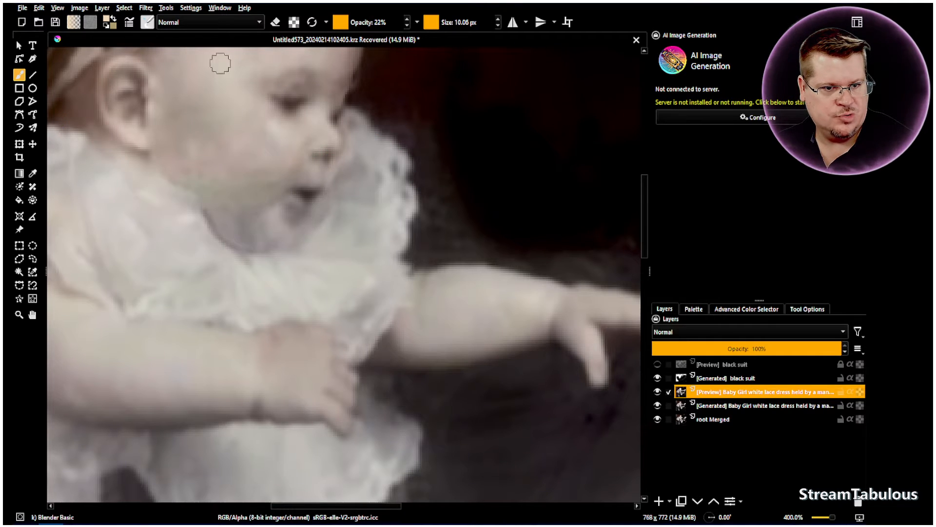
# Erase around the baby's nose and eye on the "[Preview] Baby Girl" layer, using the Basic-1 brush in eraser mode at 17 px.
pyautogui.click(148, 22)
pyautogui.click(259, 61)
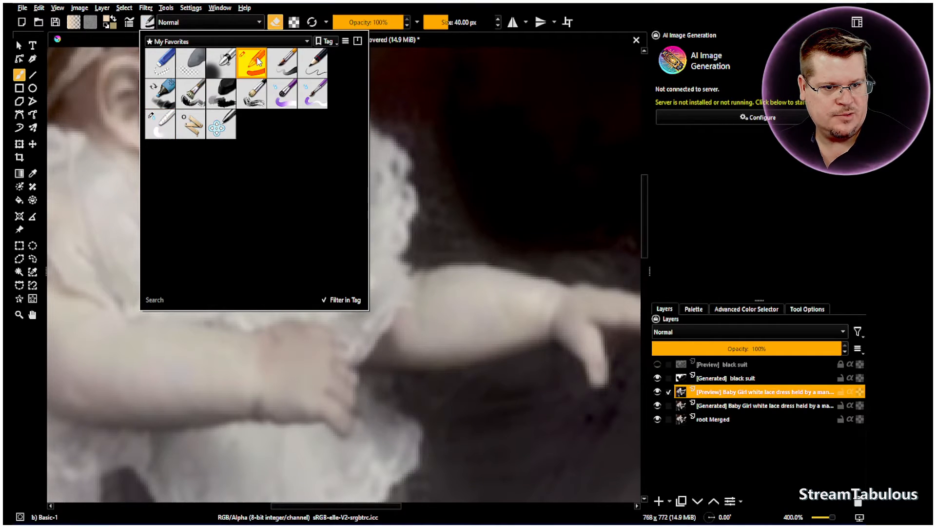
pyautogui.click(347, 4)
pyautogui.click(437, 23)
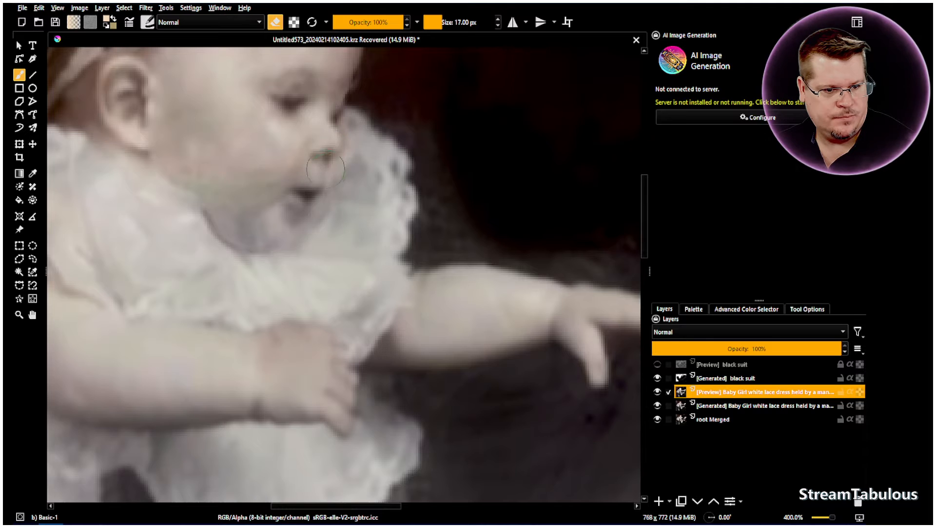
pyautogui.moveTo(327, 144)
pyautogui.mouseDown()
pyautogui.moveTo(324, 173)
pyautogui.moveTo(334, 174)
pyautogui.moveTo(312, 182)
pyautogui.moveTo(312, 199)
pyautogui.moveTo(324, 118)
pyautogui.mouseUp()
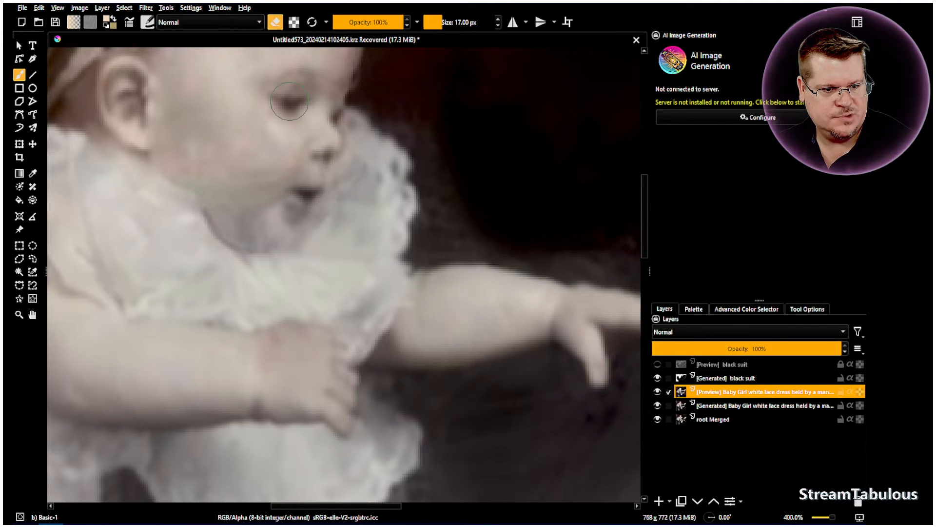
# Compare the portrait at a wider view with and without the "[Generated] Baby Girl" layer.
pyautogui.press('-')
pyautogui.press('-')
pyautogui.press('-')
pyautogui.click(657, 405)
pyautogui.click(657, 405)
# Erase from the baby's eye down to the mouth on the "[Generated] Baby Girl" layer with the Basic-1 eraser at 17 px.
pyautogui.click(671, 405)
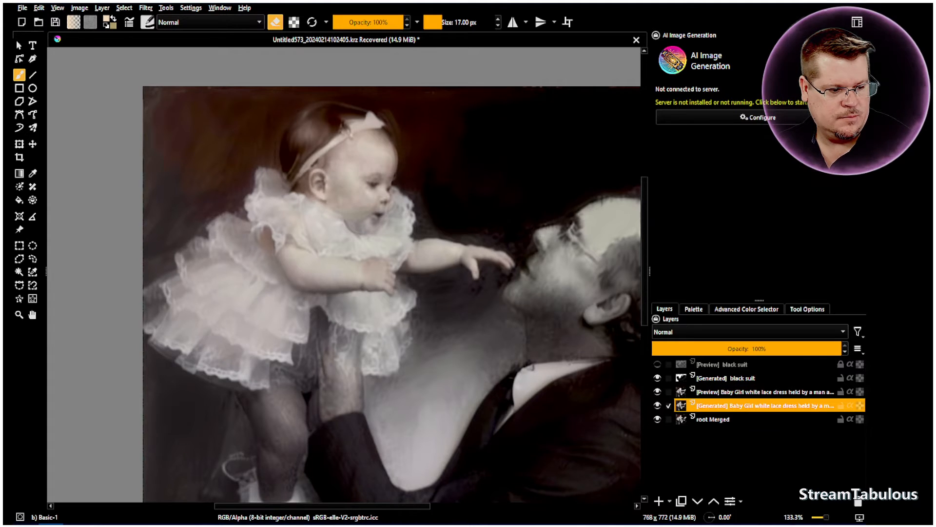
pyautogui.press('+')
pyautogui.press('+')
pyautogui.press('+')
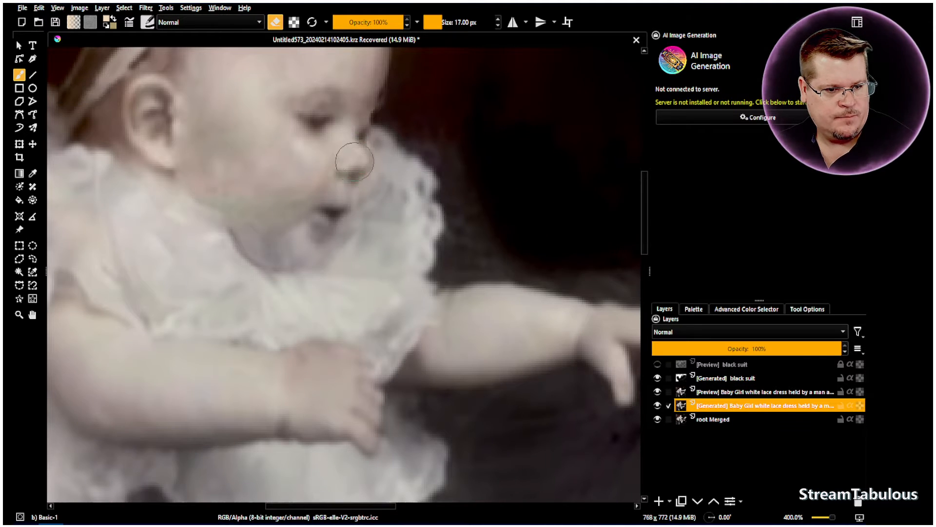
pyautogui.moveTo(317, 120)
pyautogui.mouseDown()
pyautogui.moveTo(344, 153)
pyautogui.moveTo(351, 180)
pyautogui.moveTo(343, 188)
pyautogui.moveTo(351, 166)
pyautogui.moveTo(330, 181)
pyautogui.moveTo(334, 205)
pyautogui.mouseUp()
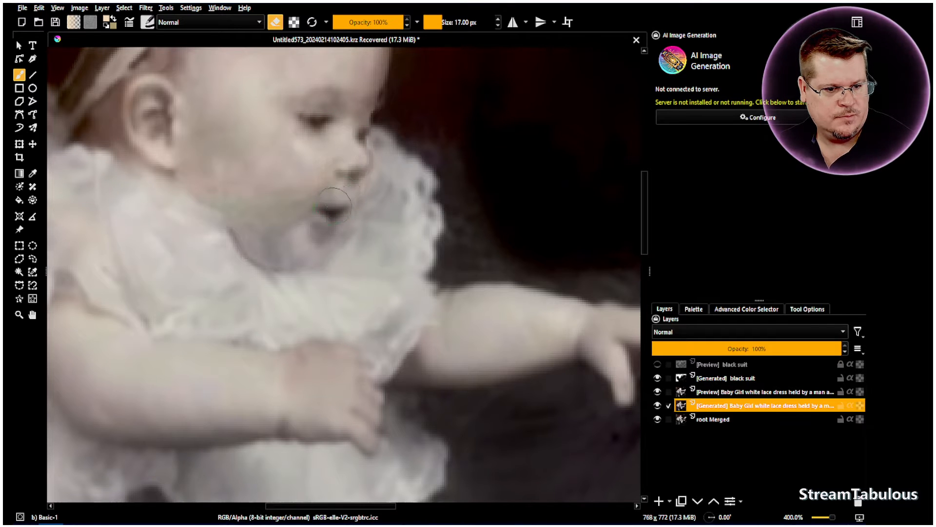
# Compare the baby's face with both "Baby Girl" layers and the "[Generated] black suit" layer hidden and shown again.
pyautogui.click(657, 405)
pyautogui.click(658, 392)
pyautogui.click(657, 378)
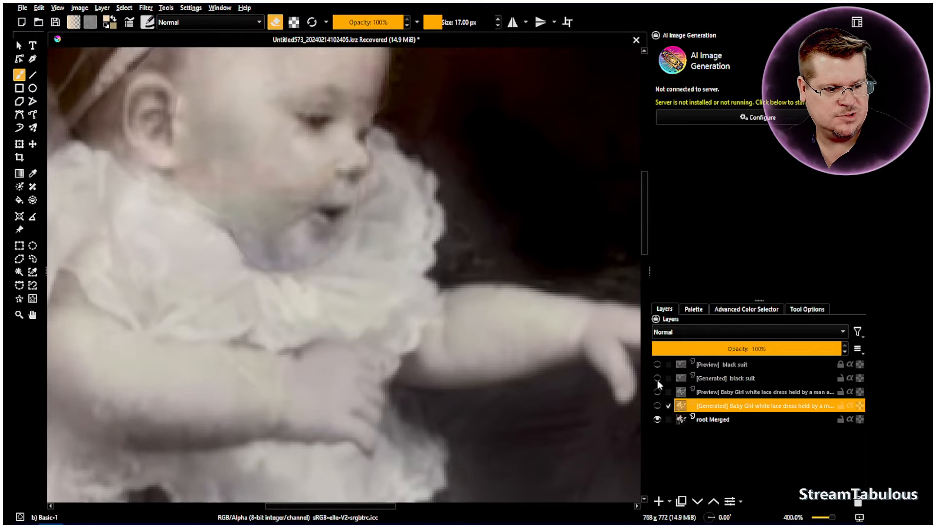
pyautogui.click(658, 394)
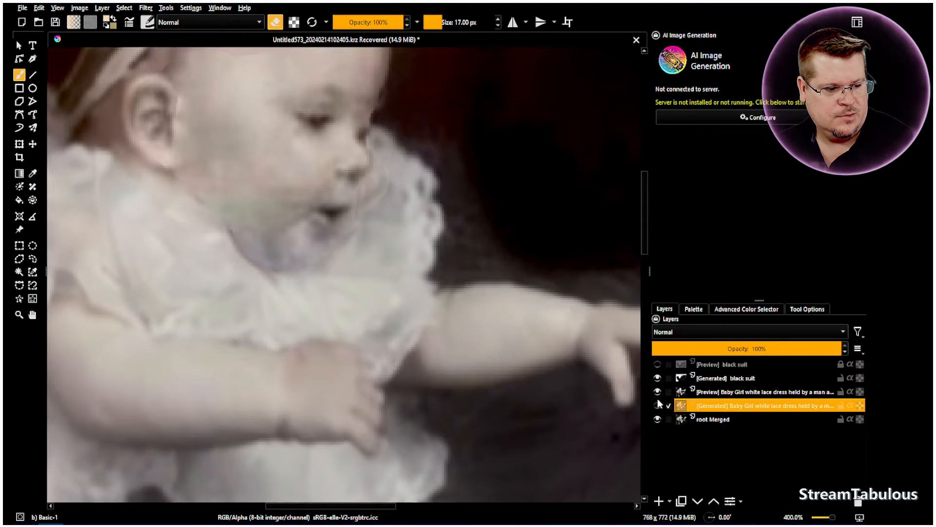
pyautogui.click(658, 405)
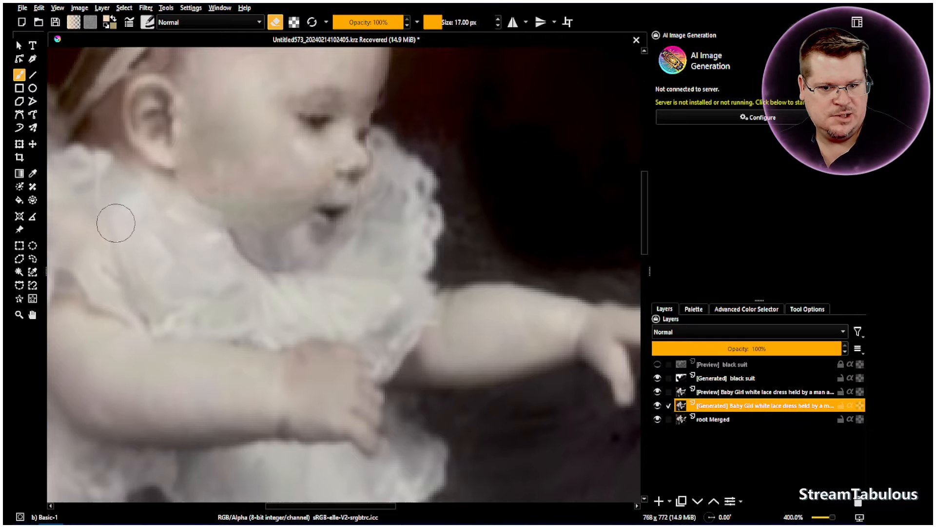
# Switch to the Blender Basic brush at 22% opacity and 10.06 px, and make the "[Preview] Baby Girl" layer active.
pyautogui.click(147, 22)
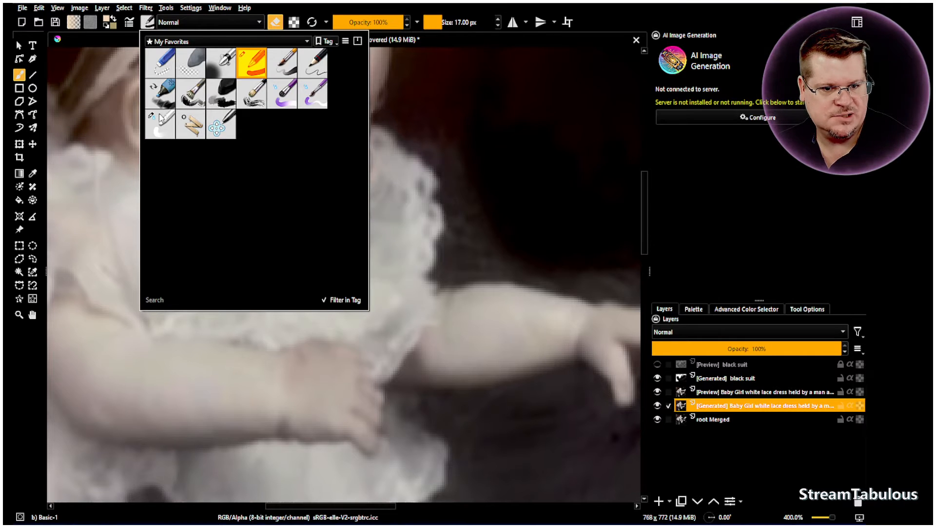
pyautogui.click(161, 129)
pyautogui.click(390, 200)
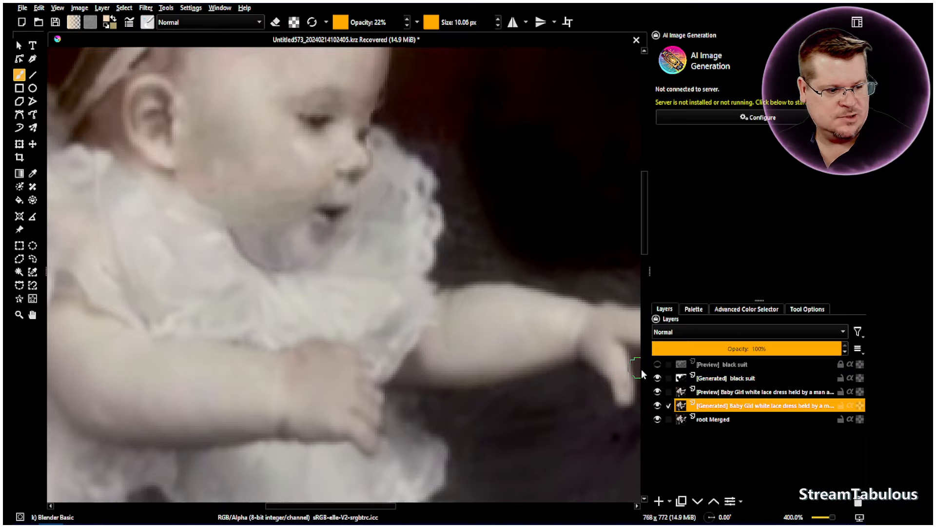
pyautogui.click(719, 390)
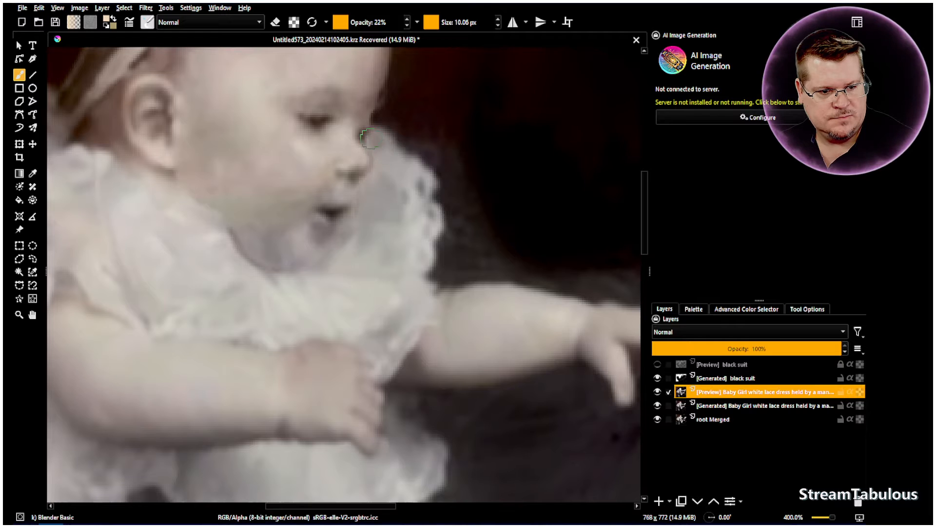
# Flatten the image into a single layer, accepting the loss of the hidden layers.
pyautogui.press('1')
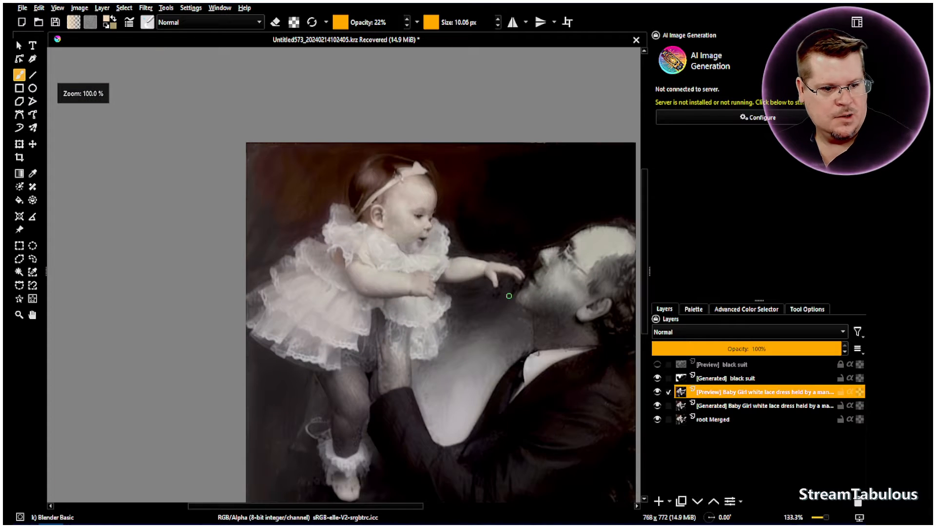
pyautogui.scroll(1, 592, 290)
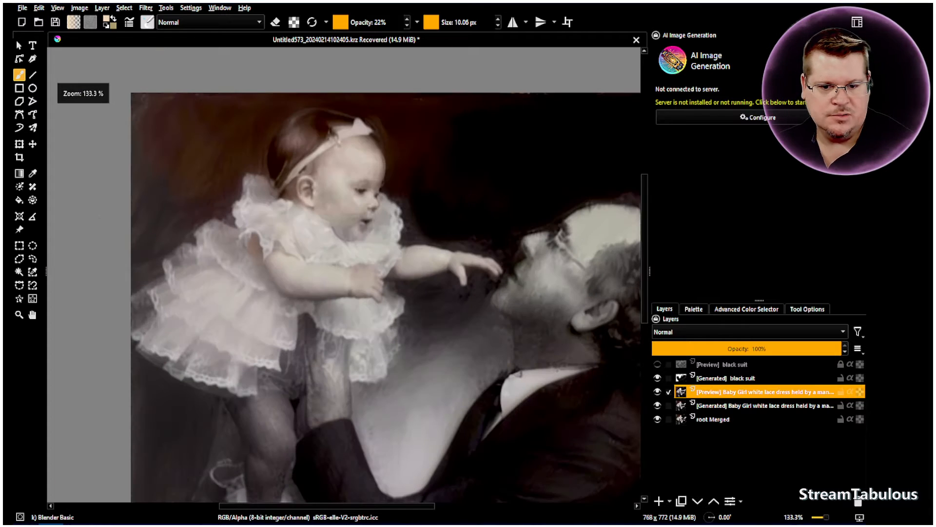
pyautogui.click(34, 314)
pyautogui.moveTo(439, 296); pyautogui.dragTo(353, 298)
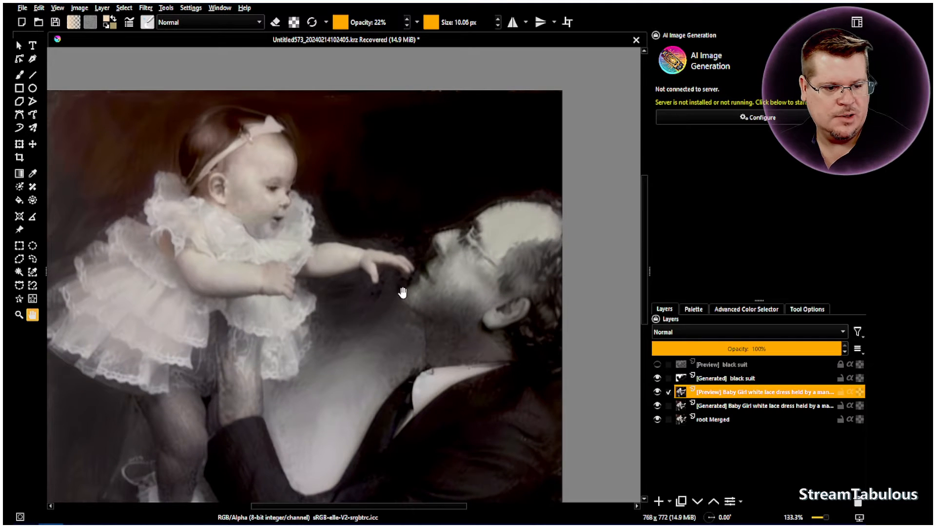
pyautogui.scroll(-1, 394, 279)
pyautogui.moveTo(439, 324); pyautogui.dragTo(415, 273)
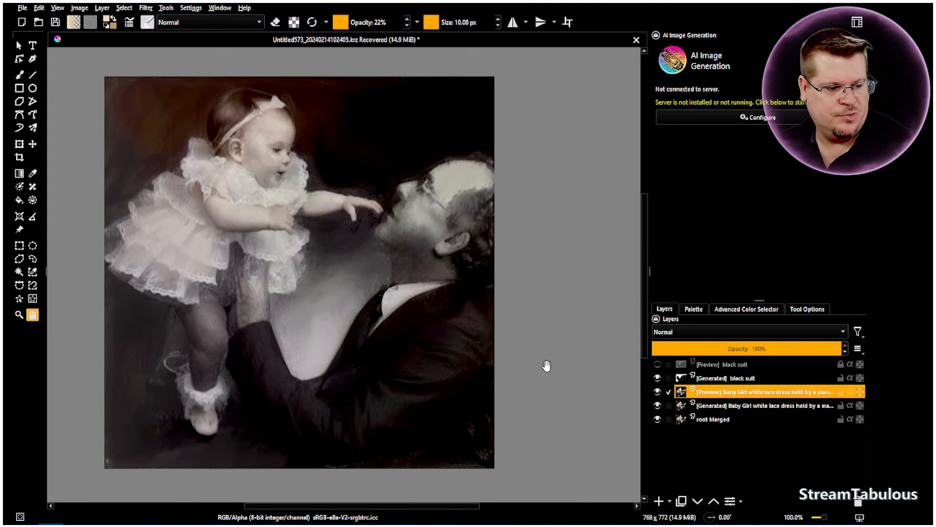
pyautogui.rightClick(704, 380)
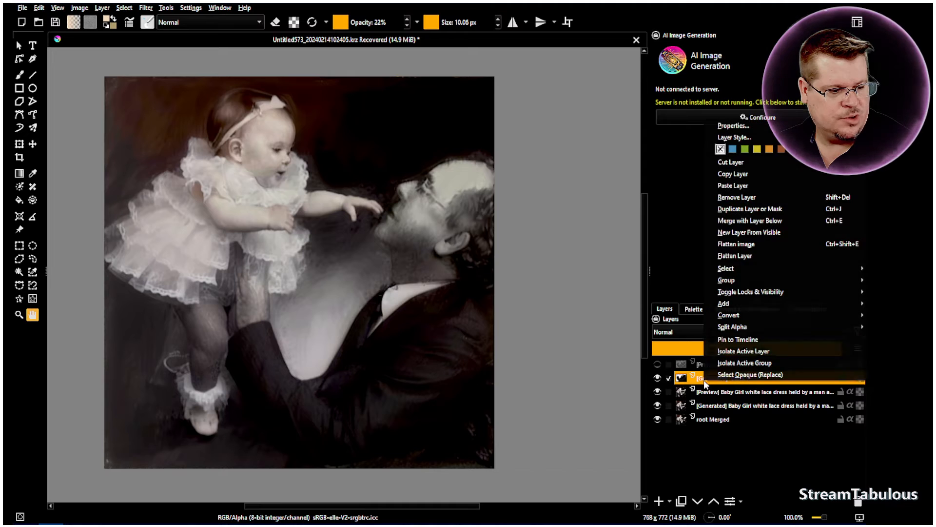
pyautogui.click(748, 262)
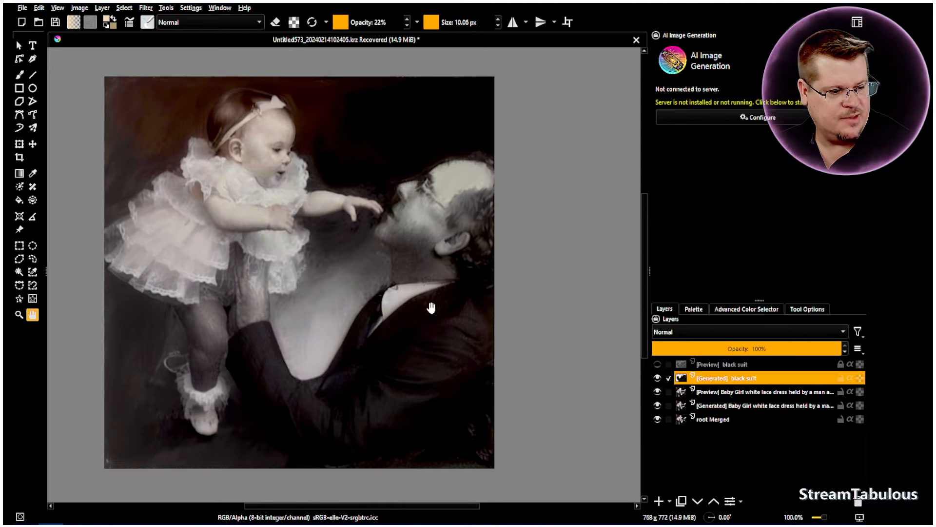
pyautogui.rightClick(727, 379)
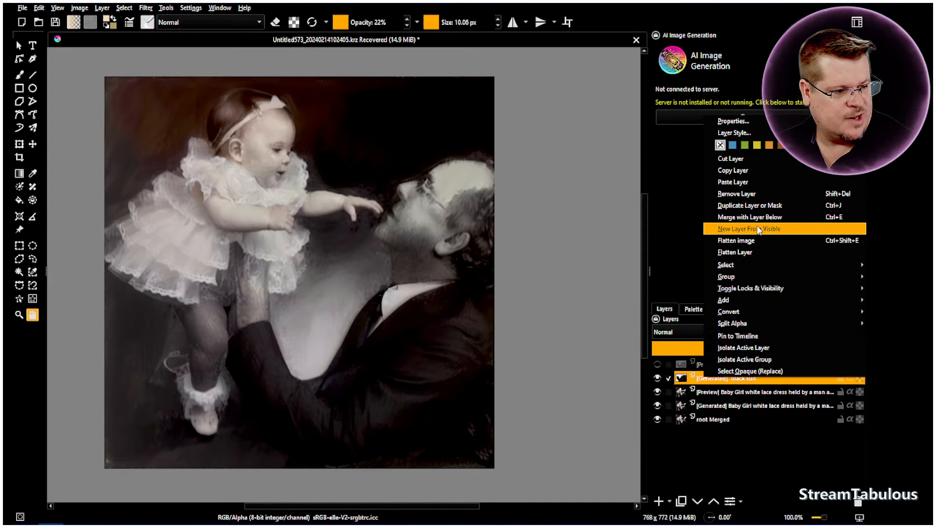
pyautogui.click(753, 240)
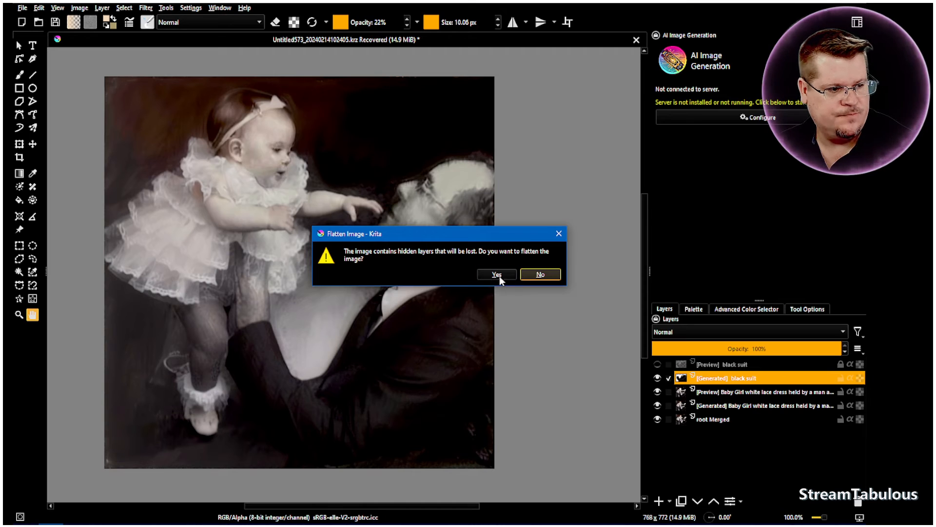
pyautogui.click(499, 275)
pyautogui.click(22, 7)
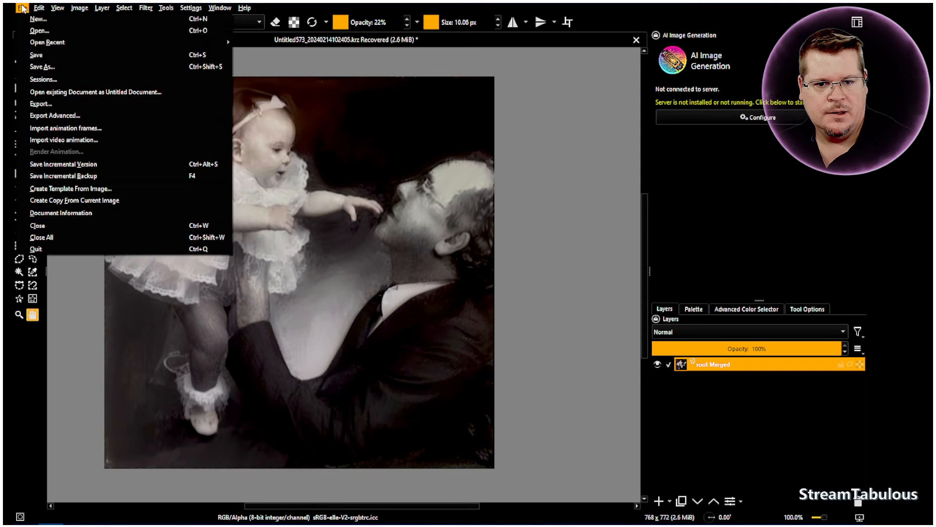
pyautogui.click(43, 69)
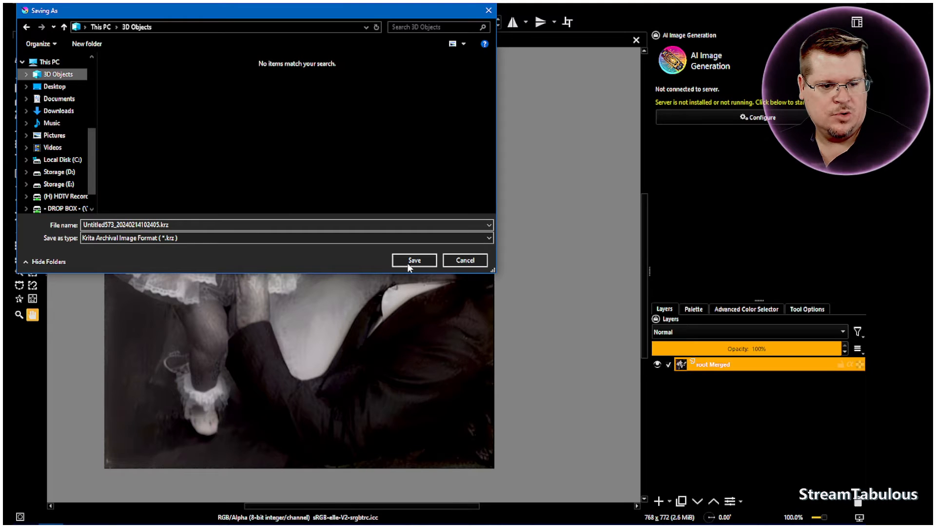
pyautogui.click(469, 261)
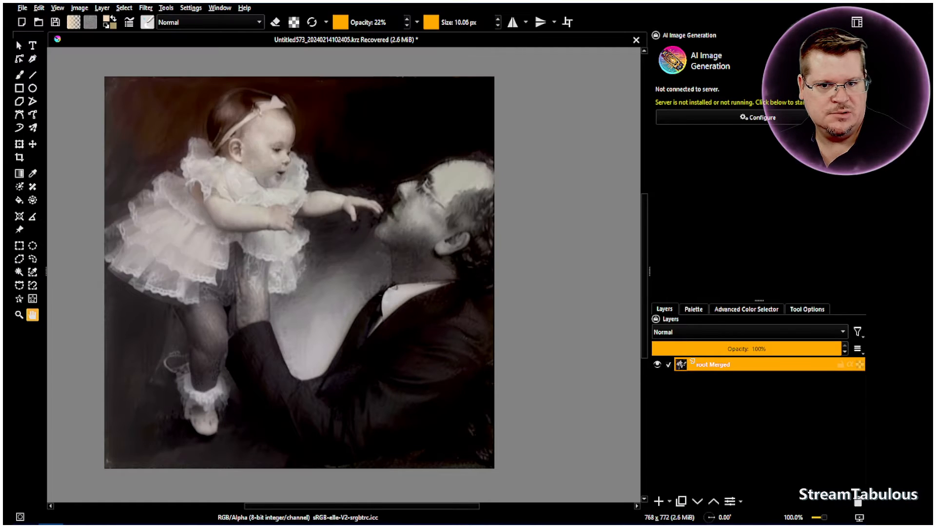
# Save a copy of the flattened image as 25.krz in folder 3 on Storage (E:).
pyautogui.click(22, 8)
pyautogui.click(43, 66)
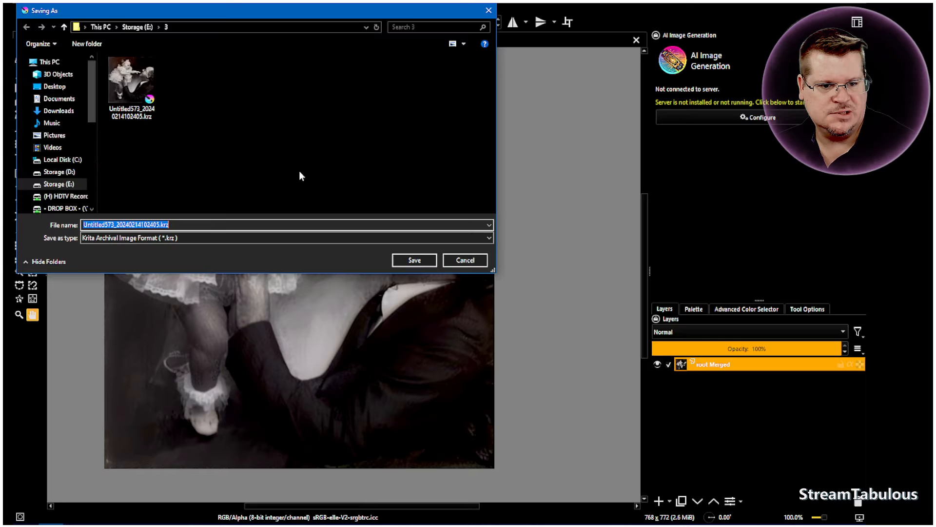
pyautogui.click(157, 225)
pyautogui.moveTo(159, 225); pyautogui.dragTo(58, 224)
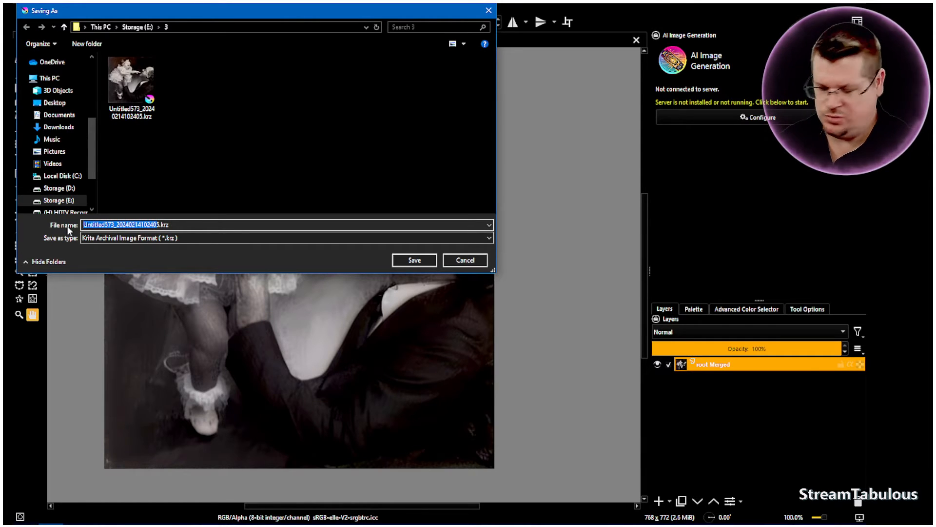
pyautogui.write('25')
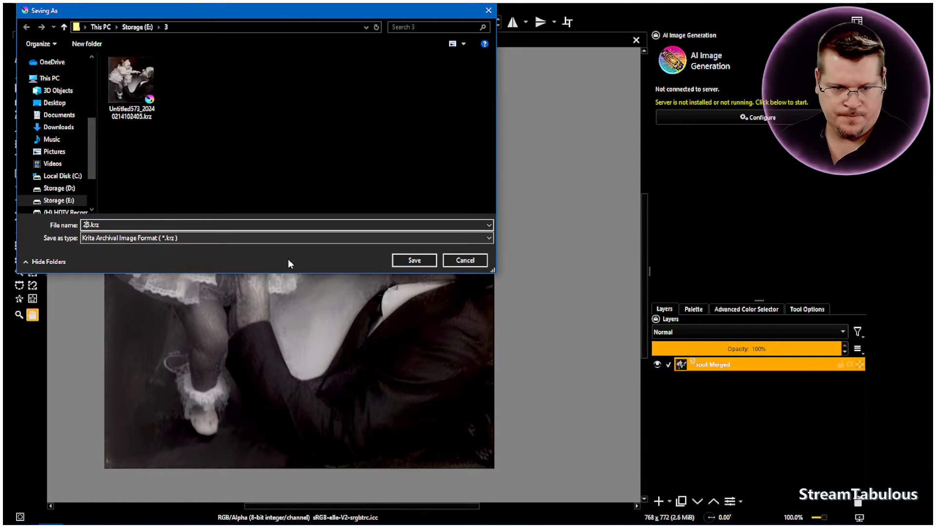
pyautogui.click(414, 260)
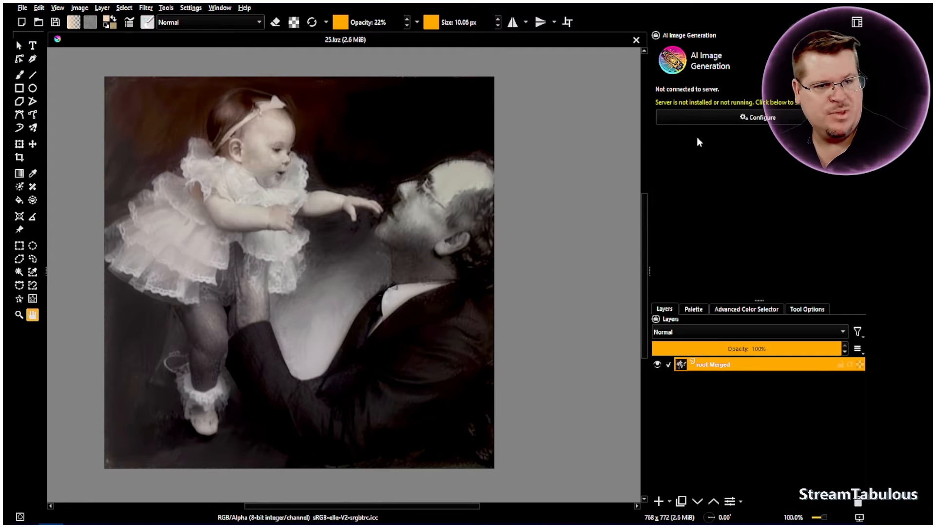
# Try to launch the local AI image generation server with CUDA (NVIDIA GPU), and close its configuration.
pyautogui.click(759, 117)
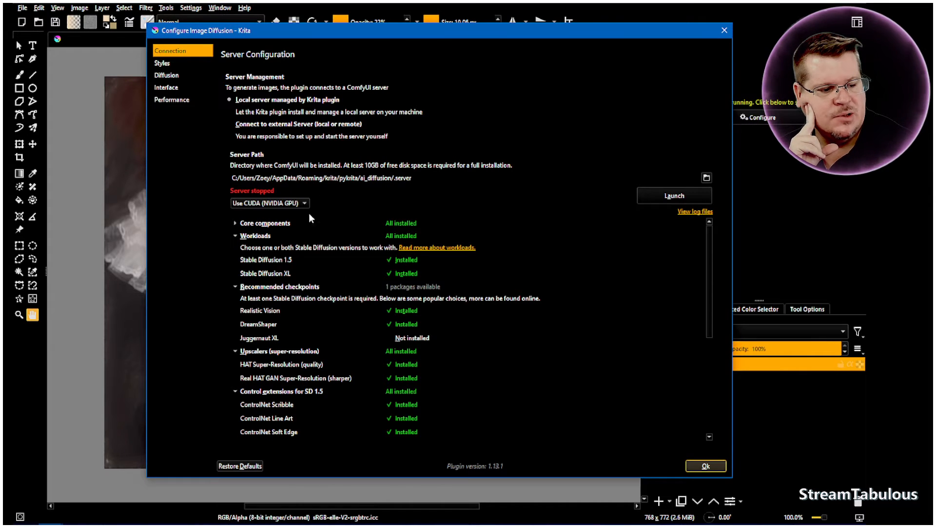
pyautogui.click(675, 196)
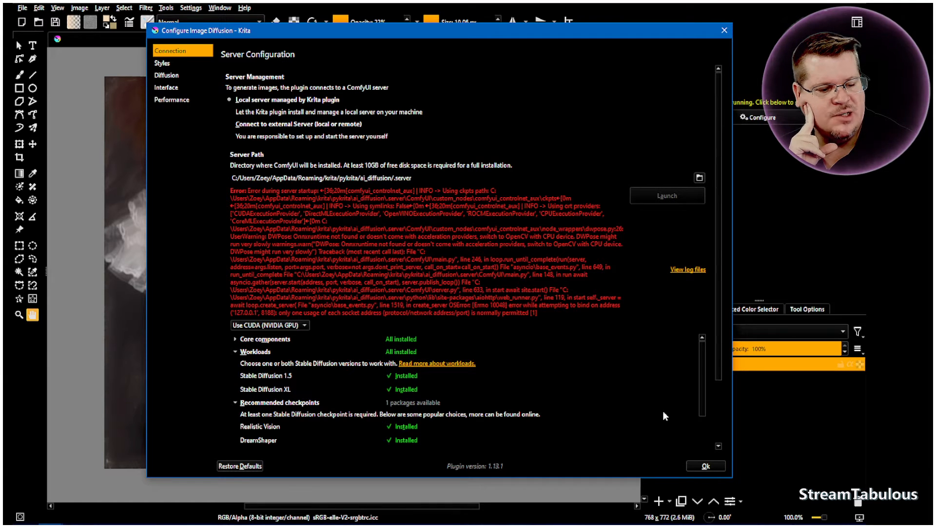
pyautogui.click(706, 467)
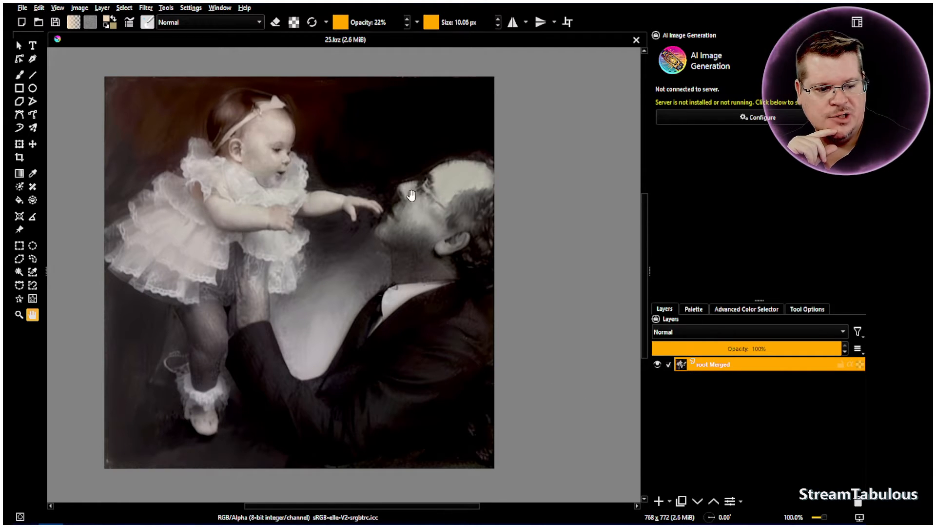
pyautogui.scroll(-2, 293, 215)
pyautogui.scroll(2, 307, 220)
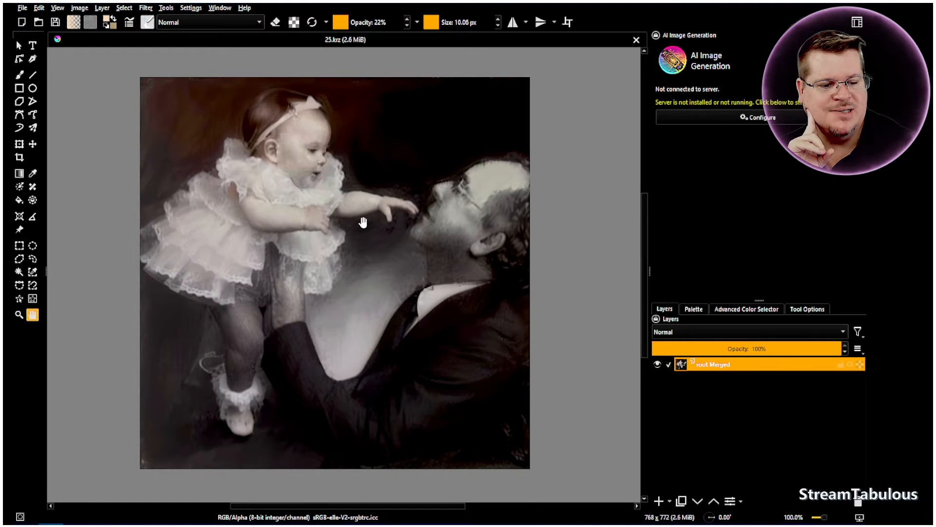
pyautogui.scroll(1, 354, 215)
pyautogui.scroll(-1, 354, 216)
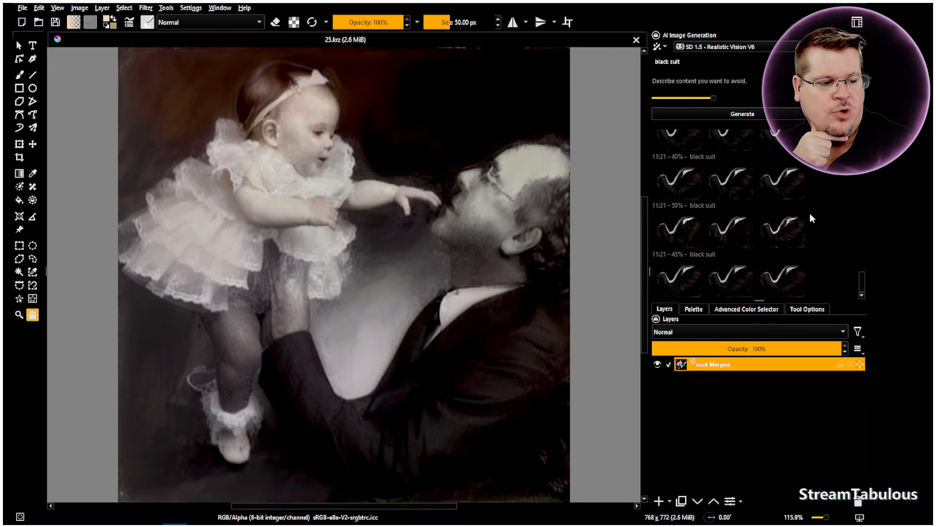
# Preview the generated "black suit" variants at 45%, 50% and 40% strength on the portrait and compare the man's jacket.
pyautogui.scroll(5, 799, 230)
pyautogui.scroll(-5, 796, 227)
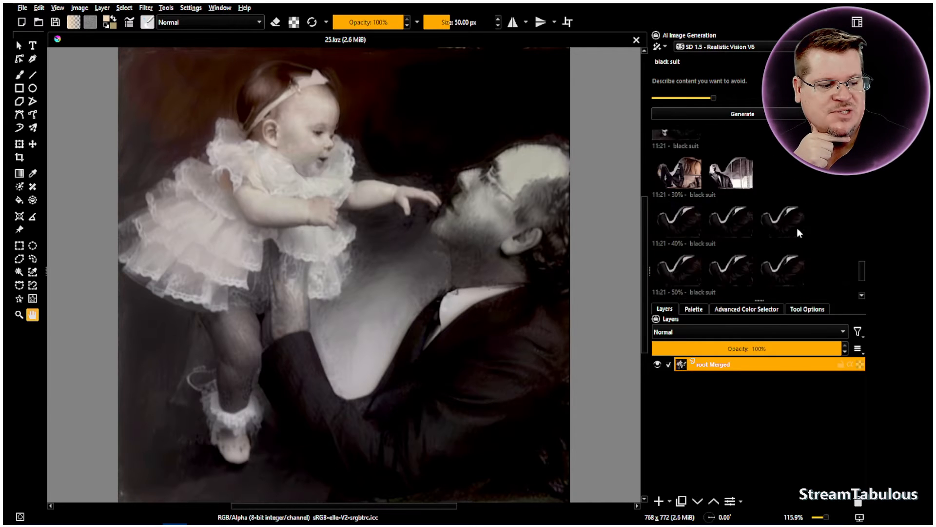
pyautogui.click(683, 280)
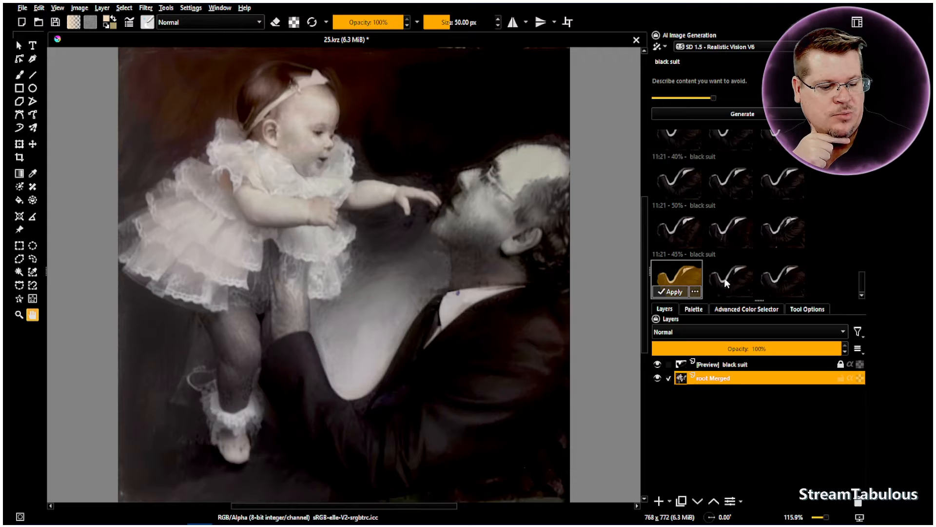
pyautogui.click(780, 279)
pyautogui.click(672, 282)
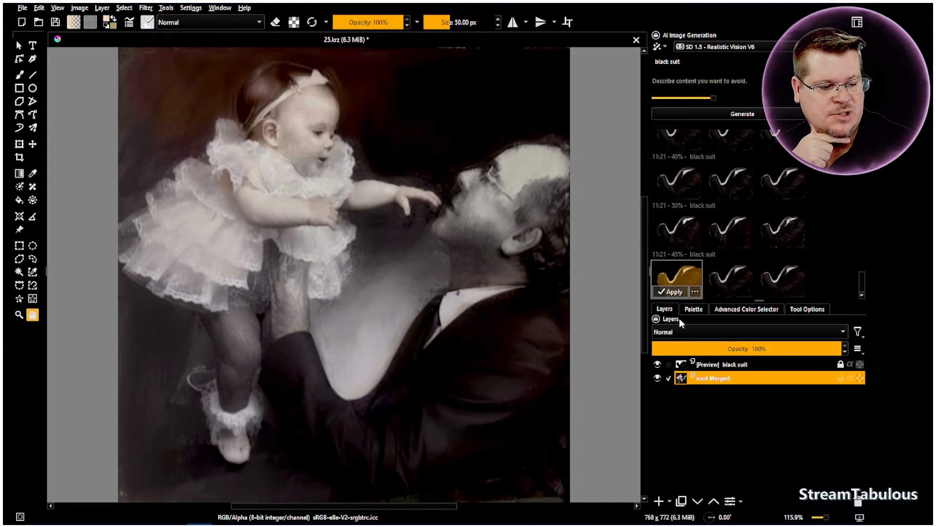
pyautogui.click(657, 364)
pyautogui.click(657, 364)
pyautogui.click(688, 233)
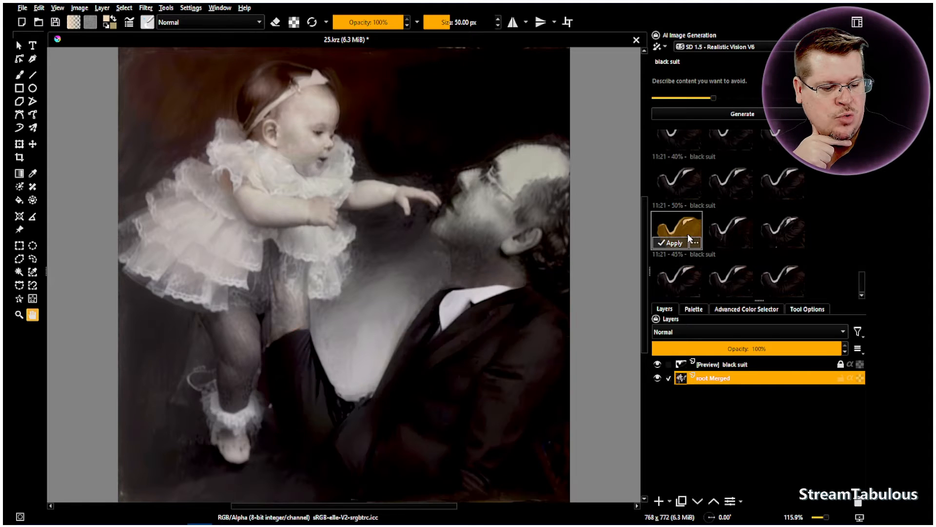
pyautogui.click(683, 183)
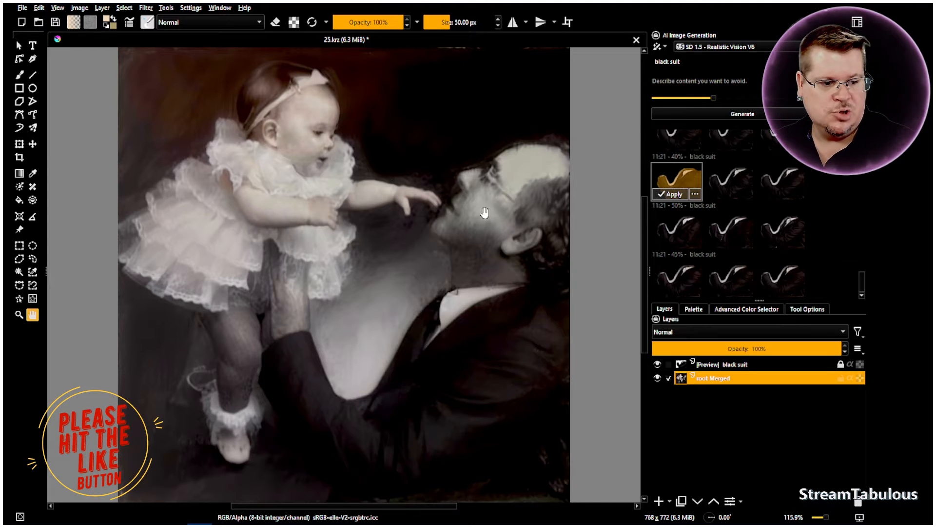
pyautogui.press('1')
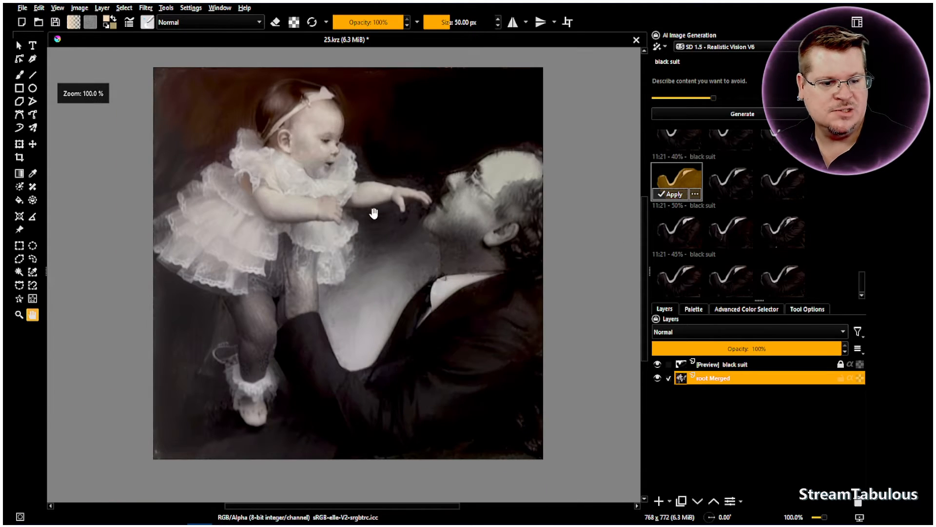
# Check the connection settings of the local AI image generation server and close the configuration.
pyautogui.moveTo(371, 218); pyautogui.dragTo(371, 231)
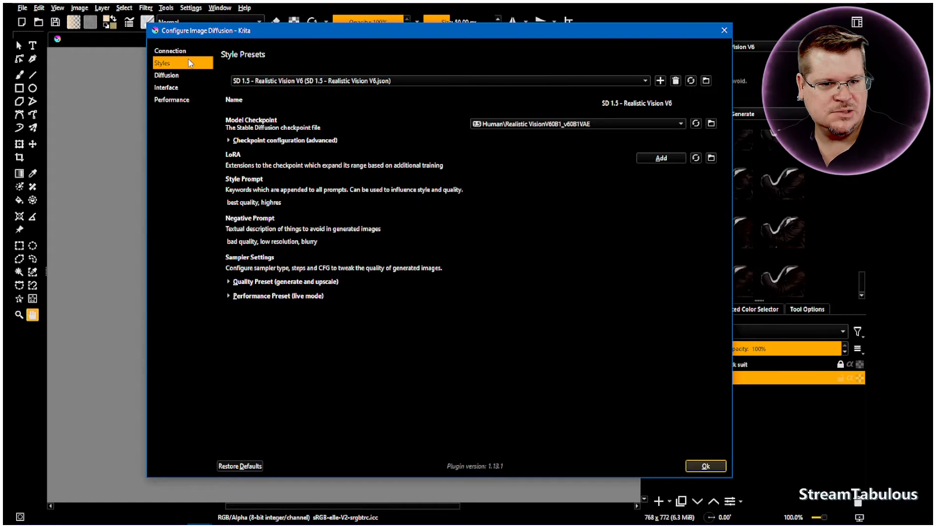
pyautogui.click(185, 55)
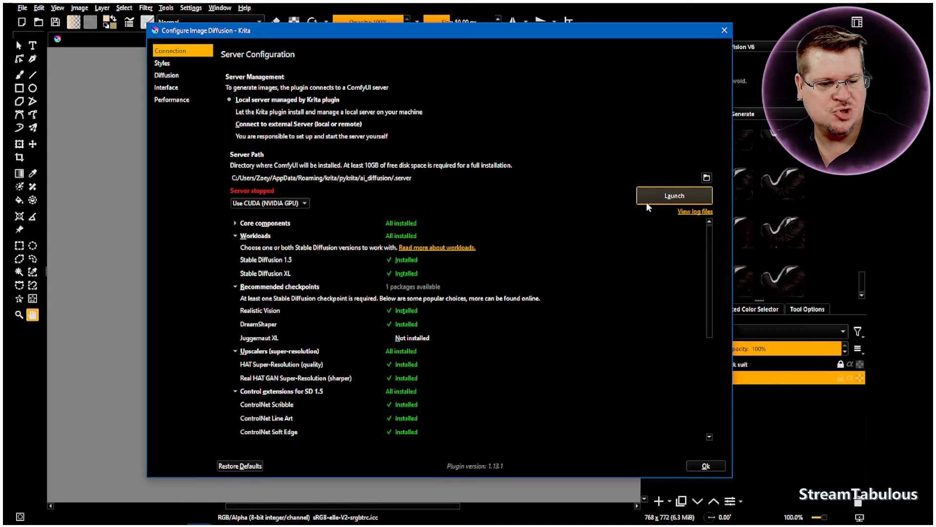
pyautogui.press('Escape')
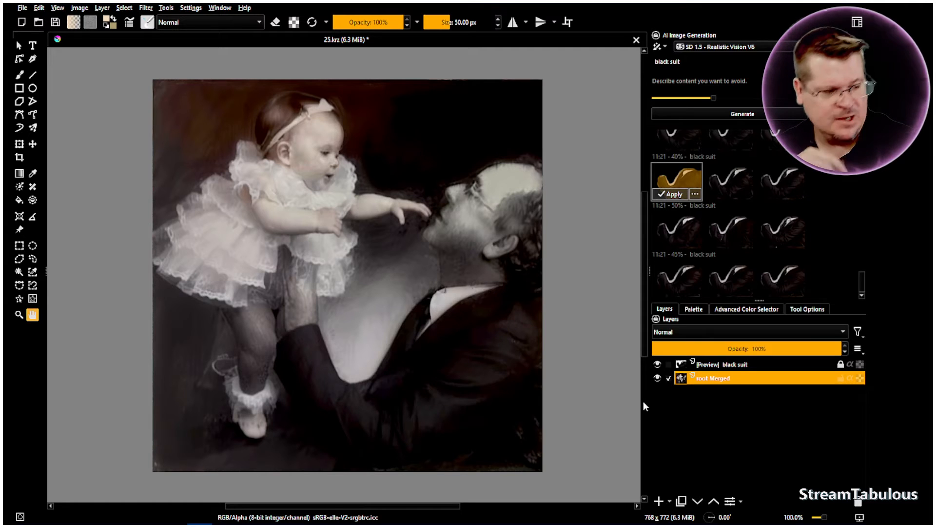
# Add a control layer for the image generation and set its type to Line Art.
pyautogui.click(839, 97)
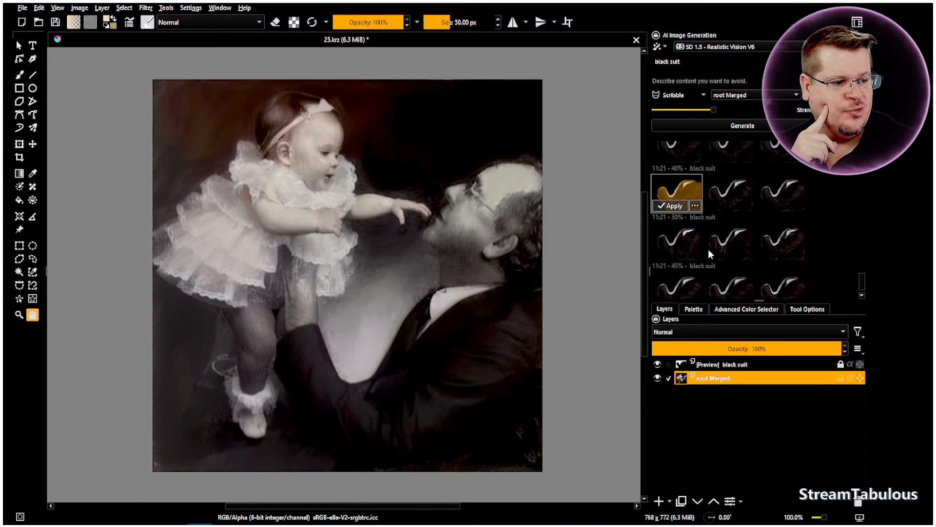
pyautogui.click(684, 98)
pyautogui.click(681, 107)
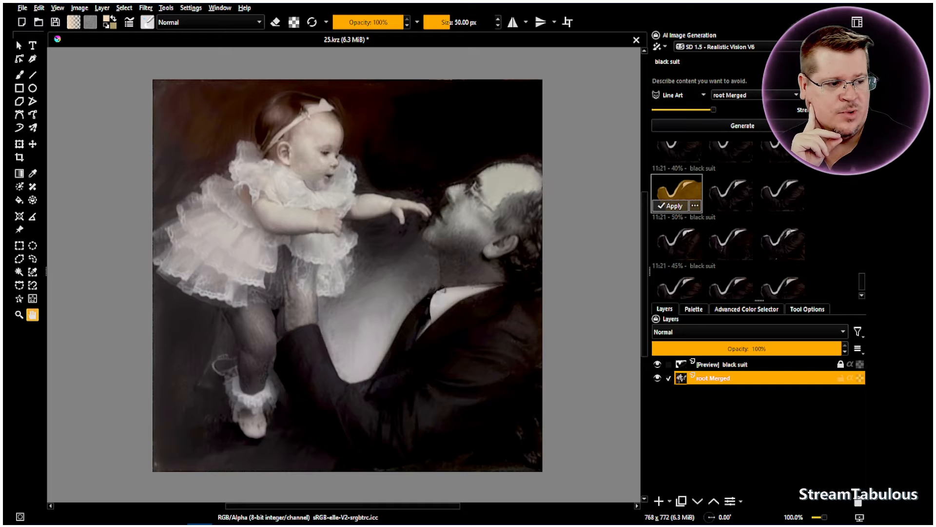
# Generate a line art control image from the root Merged layer.
pyautogui.hotkey('ctrl', 'shift', 'f')
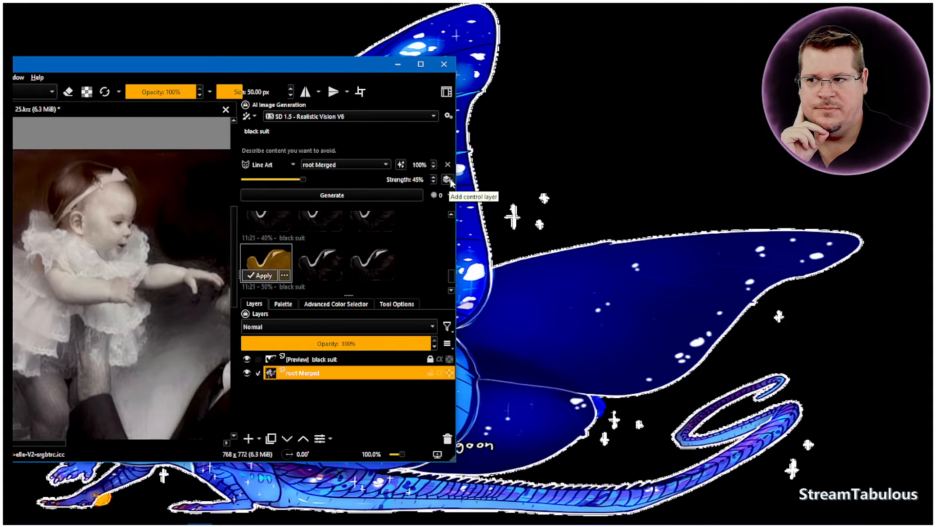
pyautogui.moveTo(348, 62); pyautogui.dragTo(631, 90)
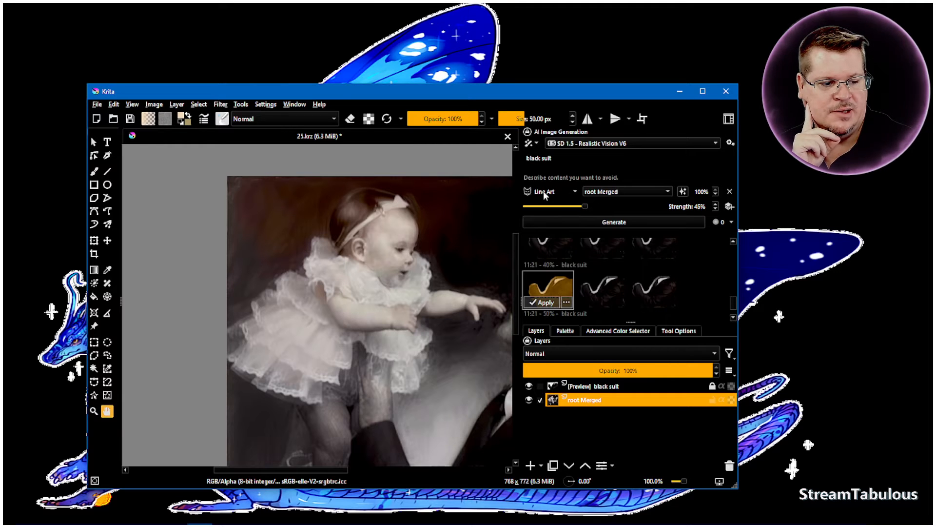
pyautogui.click(702, 92)
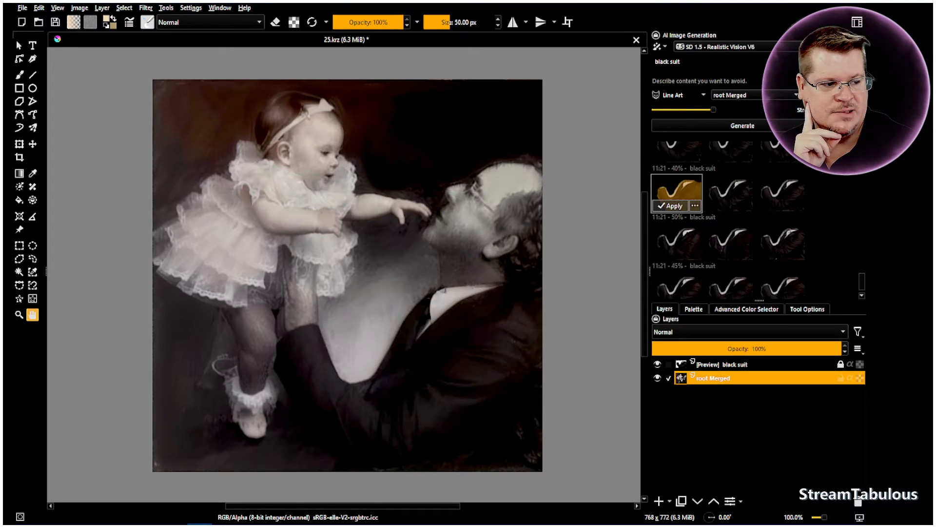
pyautogui.doubleClick(776, 4)
pyautogui.click(681, 191)
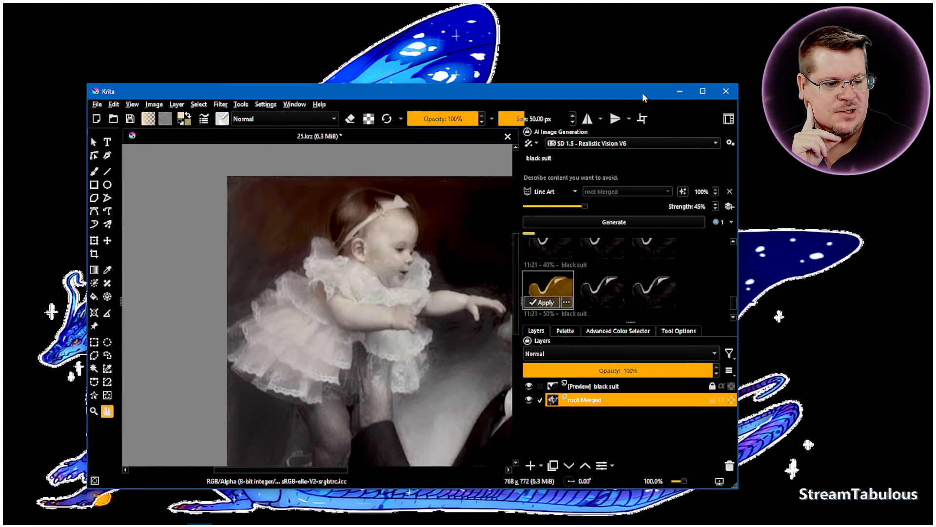
pyautogui.doubleClick(643, 93)
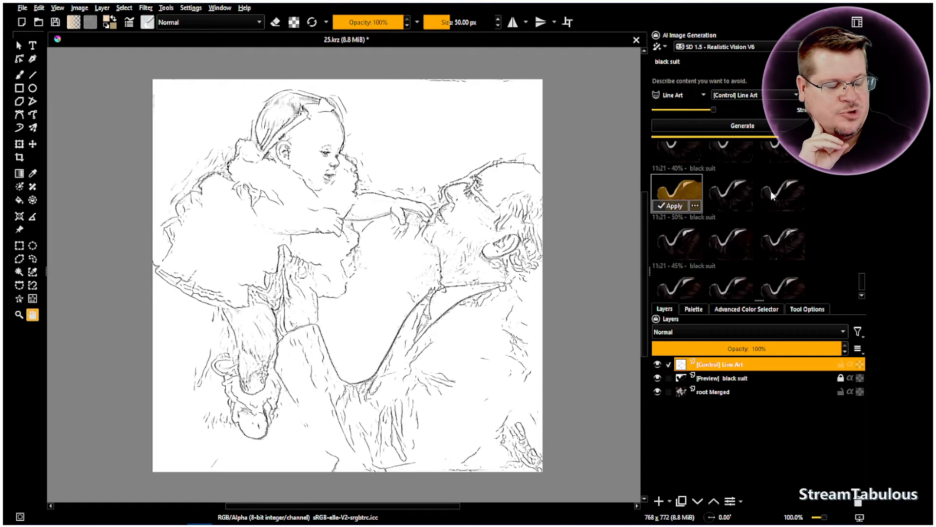
# Generate an image at 100% strength with the prompt "baby in white lace dress held by a man in his 50s".
pyautogui.moveTo(714, 109); pyautogui.dragTo(787, 110)
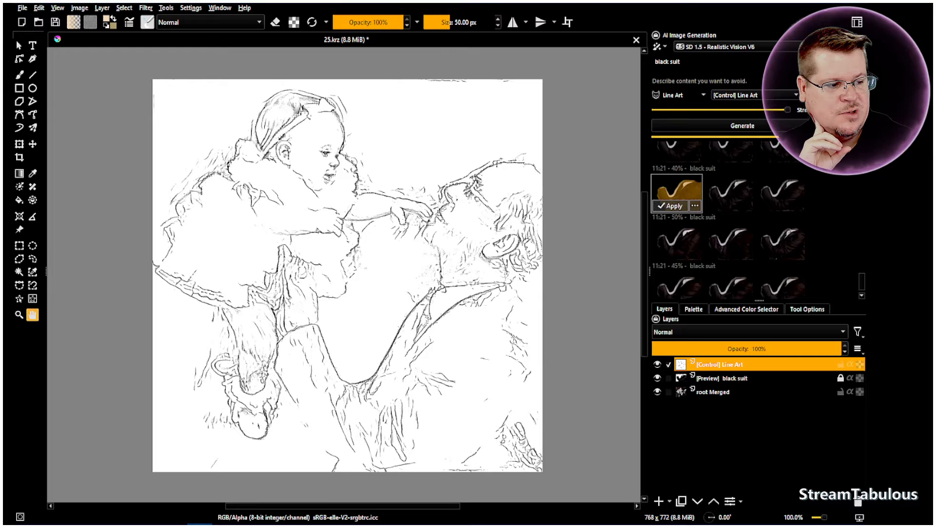
pyautogui.tripleClick(712, 75)
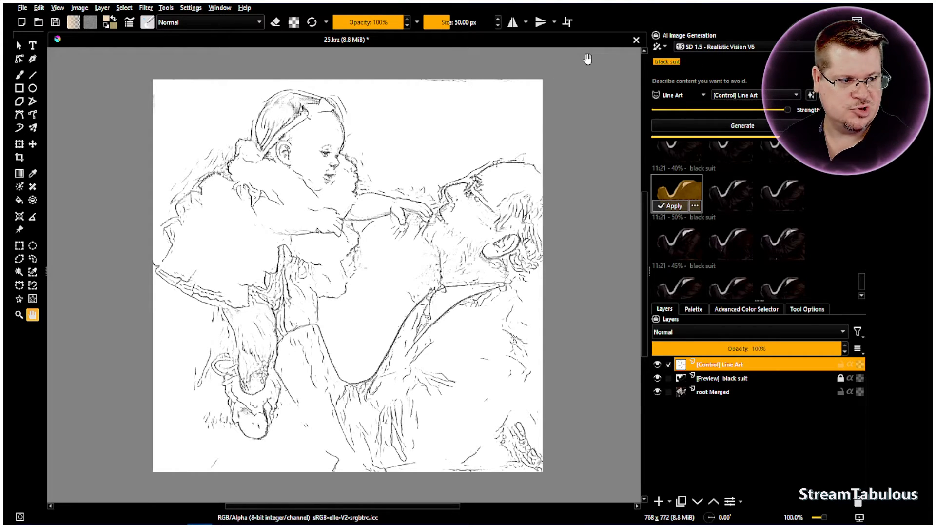
pyautogui.write('baby in white lace dress held by a man in his 50s')
pyautogui.click(745, 125)
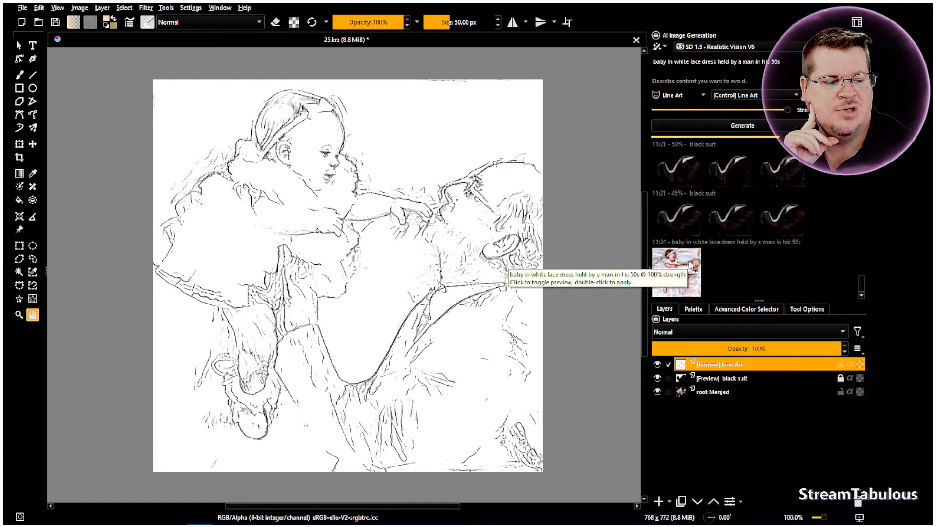
# Preview the new 100% strength result over the line art, toggle it for comparison, and hide it.
pyautogui.click(690, 264)
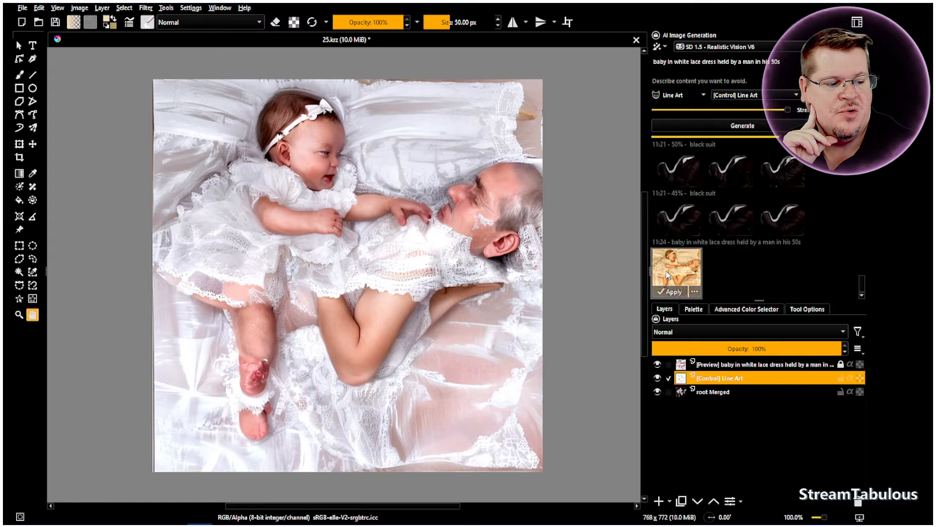
pyautogui.click(677, 274)
pyautogui.click(677, 273)
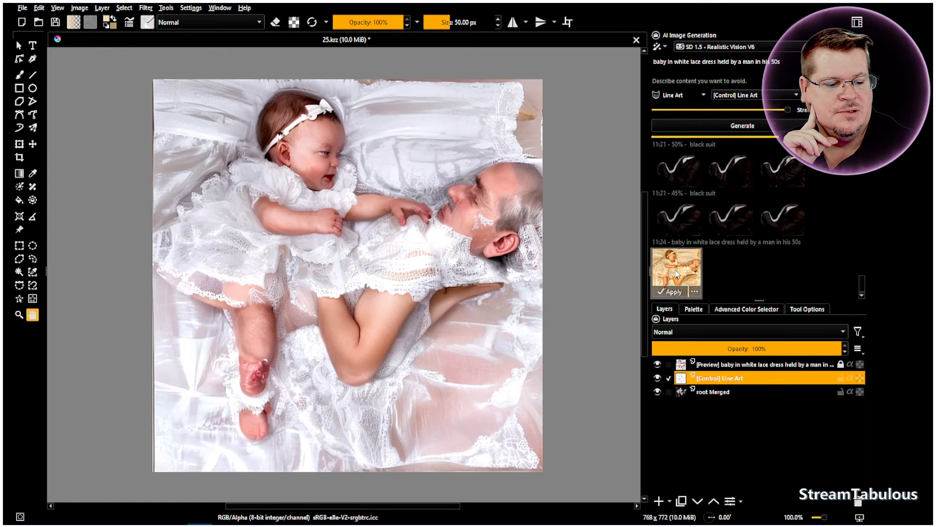
pyautogui.click(677, 274)
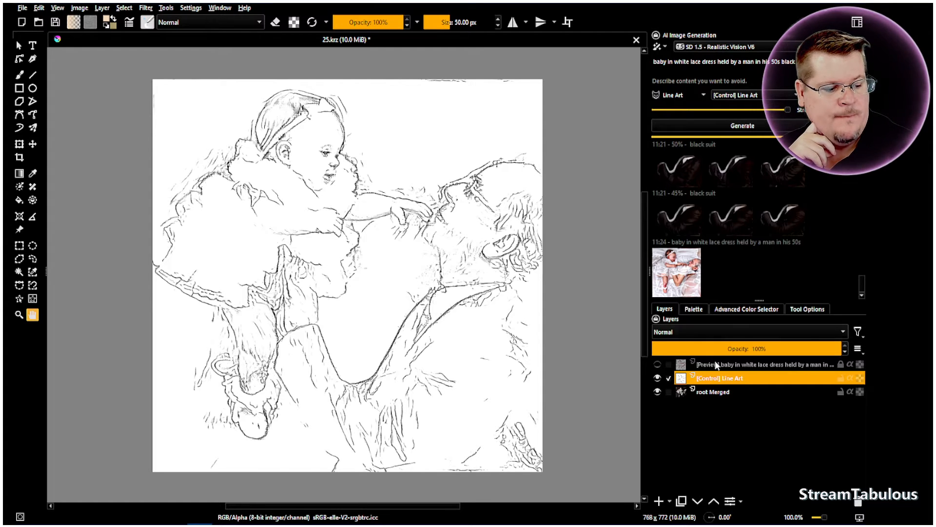
# Add a Reference control layer using root Merged, generate with "black suit" appended to the prompt, and preview the result.
pyautogui.click(709, 392)
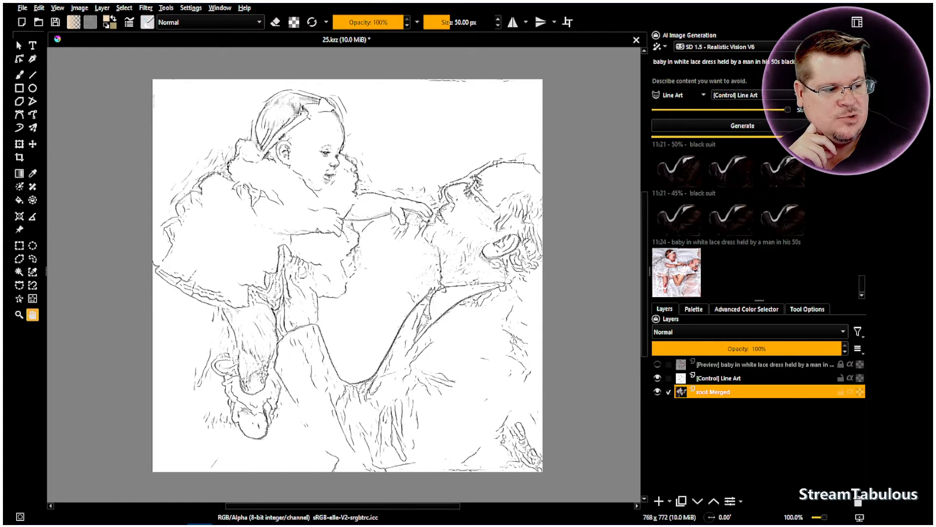
pyautogui.hotkey('ctrl', 'shift', 'f')
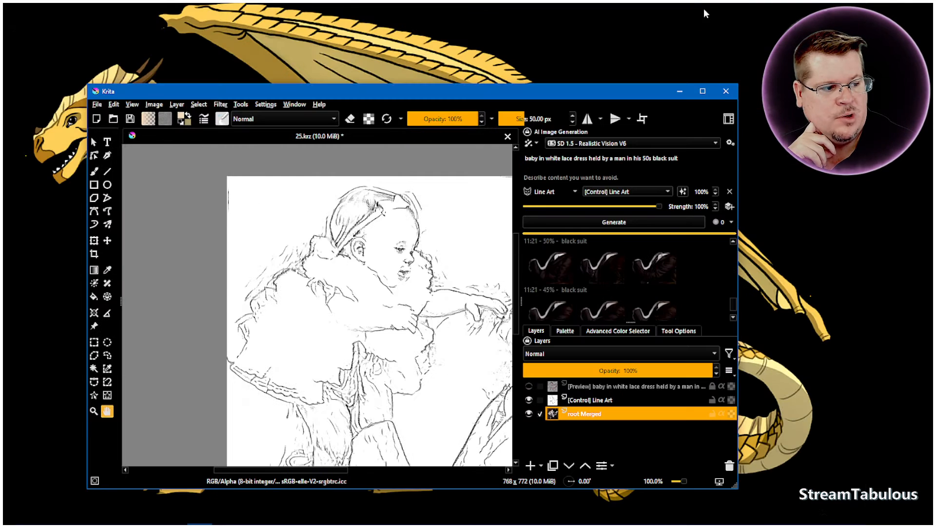
pyautogui.click(733, 207)
pyautogui.hotkey('ctrl', 'shift', 'f')
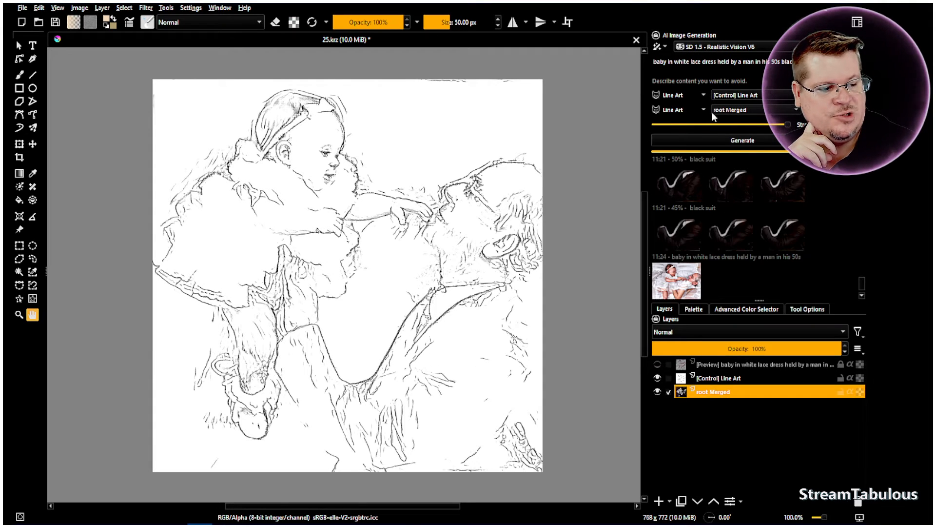
pyautogui.click(697, 110)
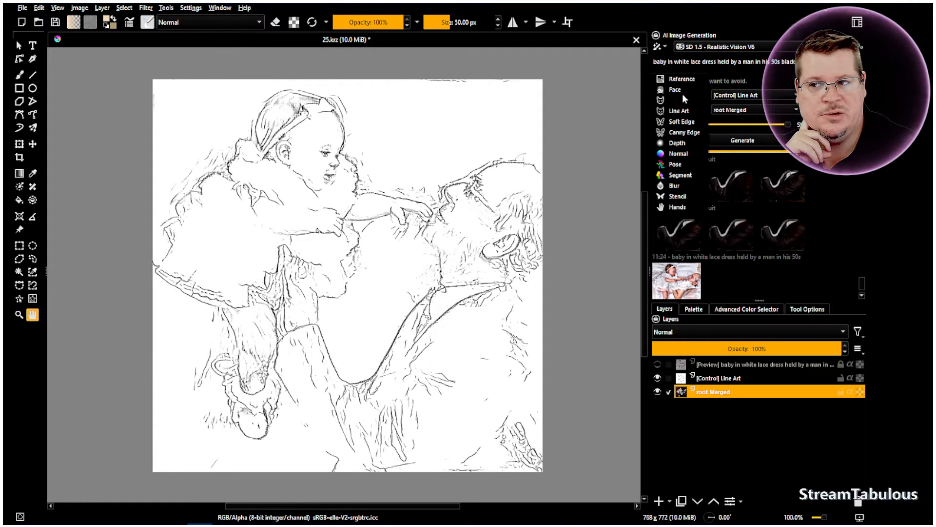
pyautogui.click(681, 80)
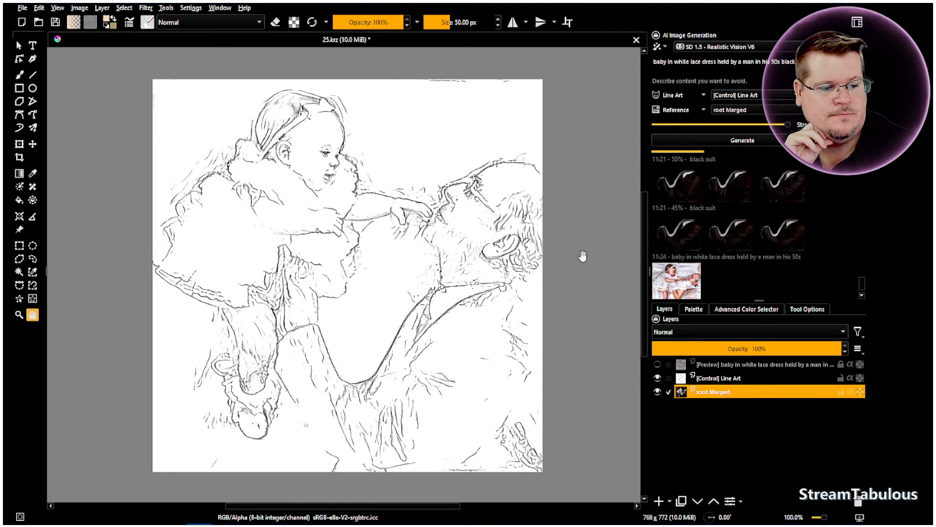
pyautogui.click(688, 274)
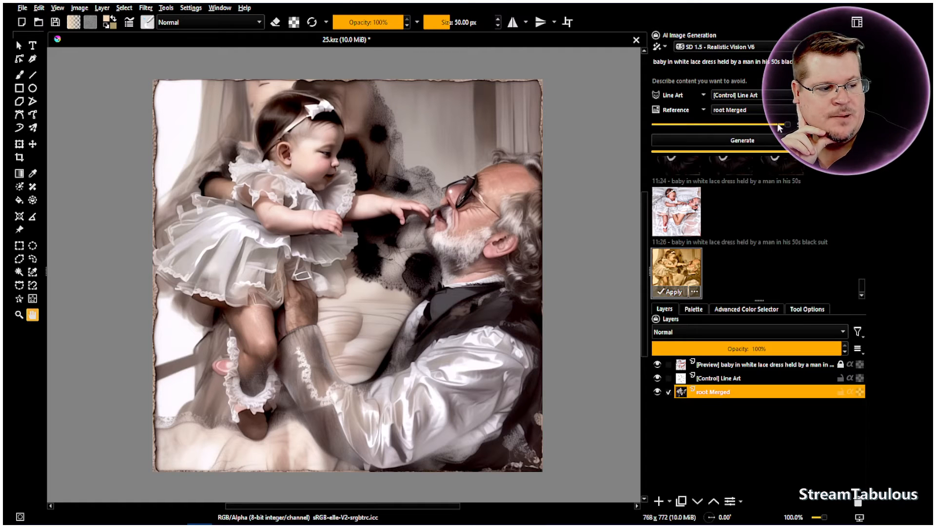
# Hide the Line Art and preview layers, and generate a variant of the portrait at 60% strength.
pyautogui.scroll(-5, 784, 127)
pyautogui.scroll(-3, 783, 128)
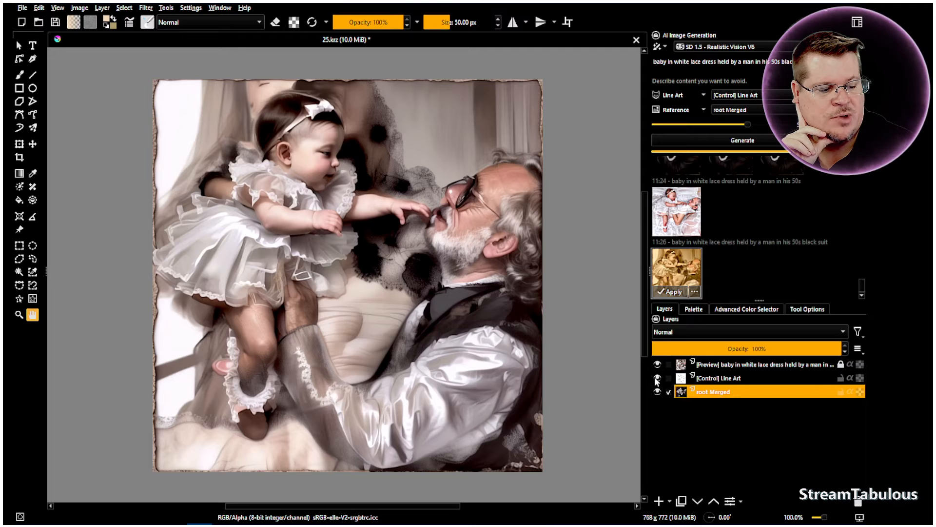
pyautogui.moveTo(659, 381)
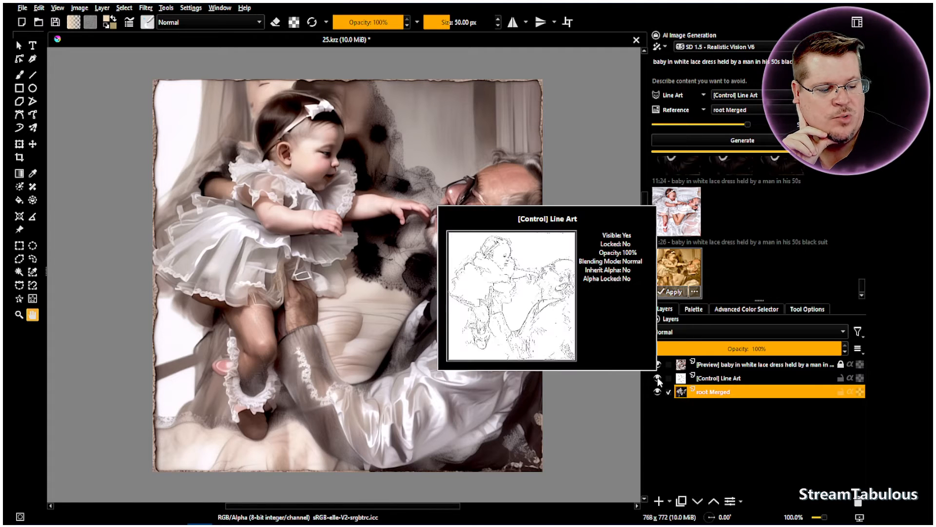
pyautogui.click(657, 378)
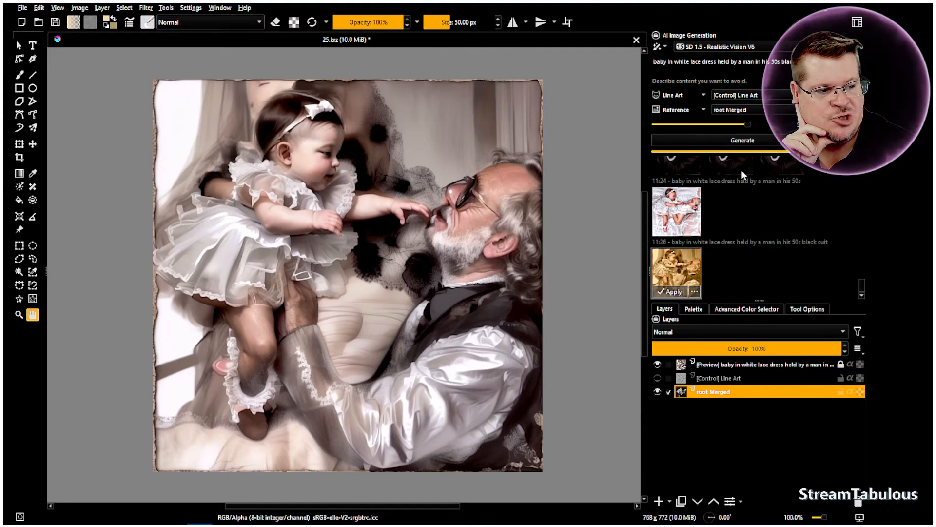
pyautogui.click(658, 365)
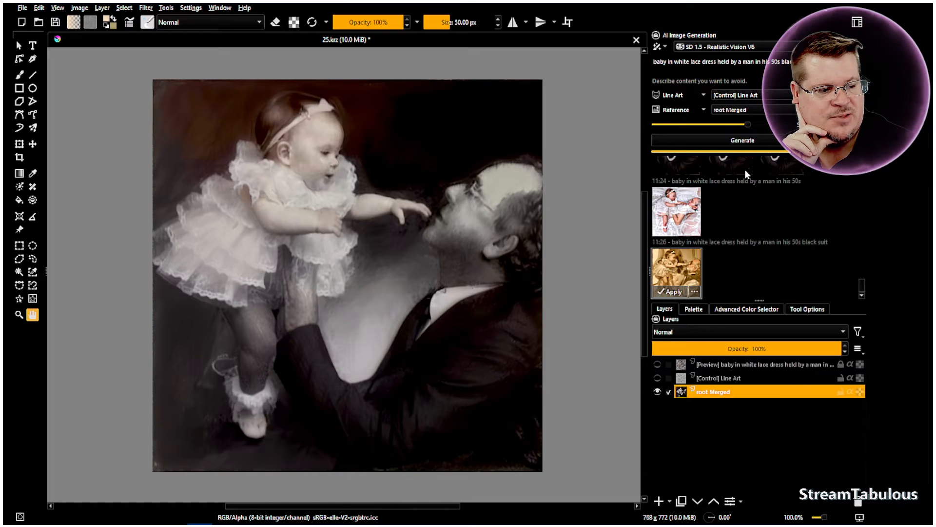
pyautogui.moveTo(742, 126); pyautogui.dragTo(730, 152)
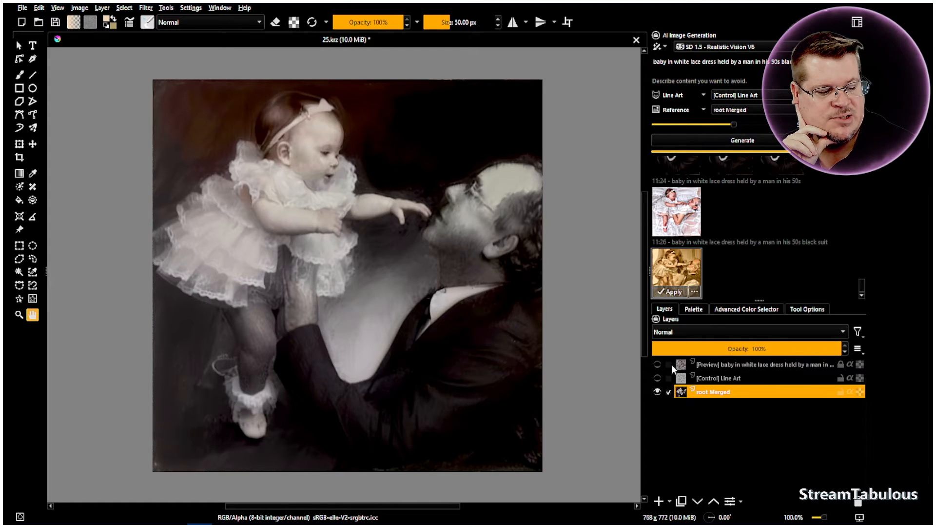
pyautogui.click(757, 140)
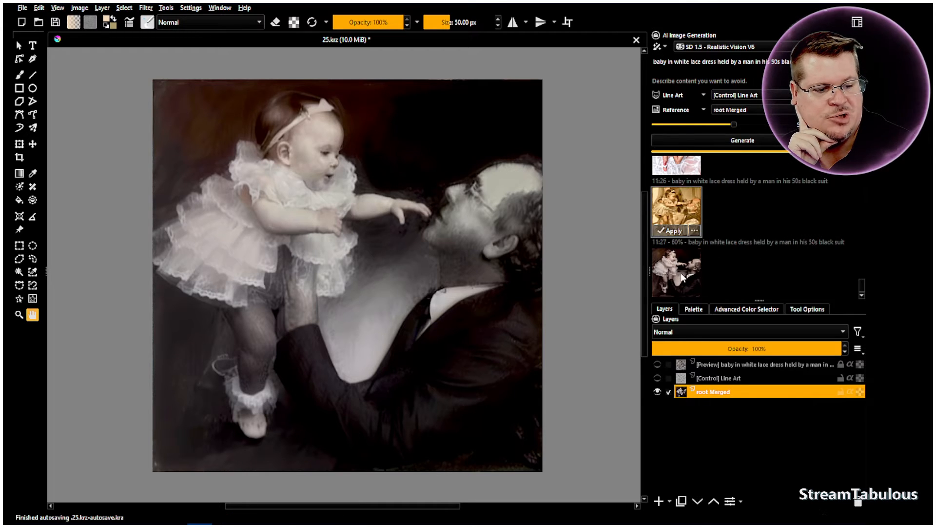
# Preview the 60% strength variant and toggle its visibility to compare it with the restored portrait.
pyautogui.click(681, 273)
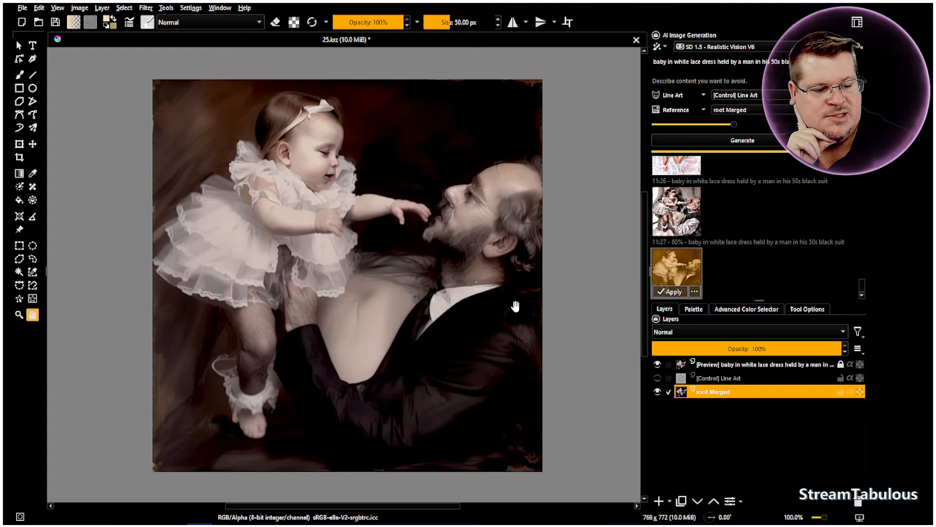
pyautogui.click(659, 365)
pyautogui.click(658, 365)
pyautogui.click(658, 365)
pyautogui.click(658, 365)
pyautogui.click(658, 365)
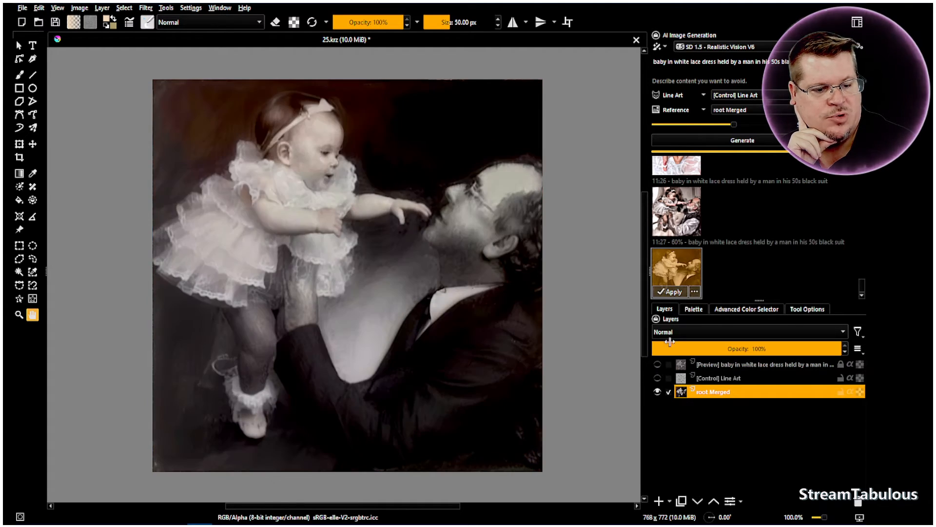
# Generate another variant at 50% strength with the same prompt and preview it on the portrait.
pyautogui.scroll(-3, 742, 123)
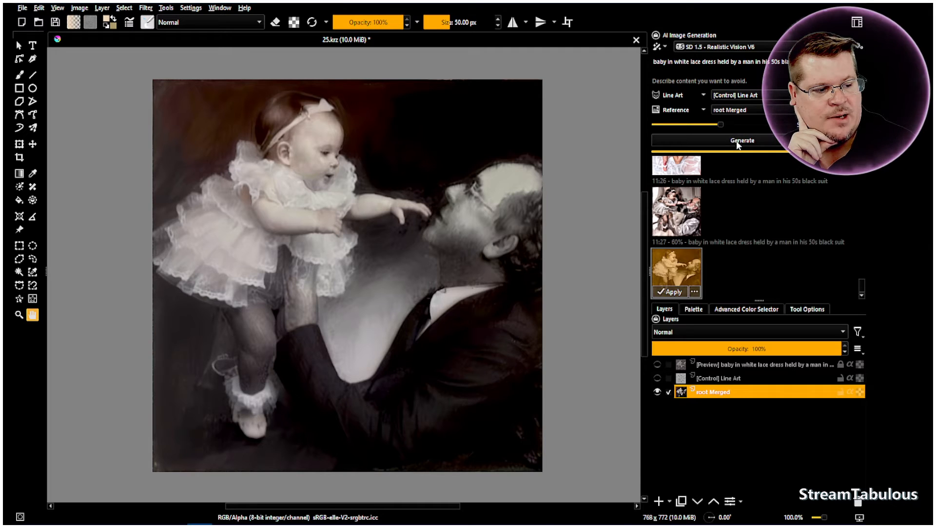
pyautogui.click(743, 140)
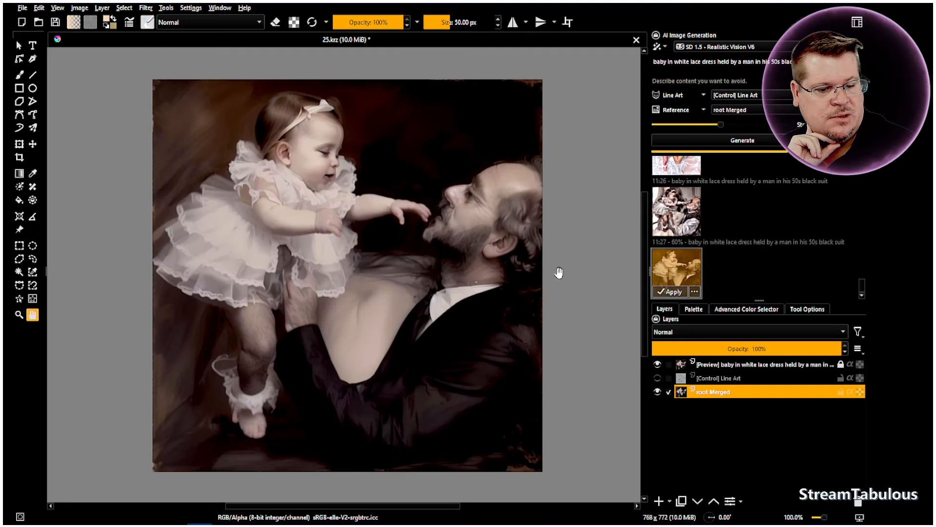
pyautogui.click(657, 364)
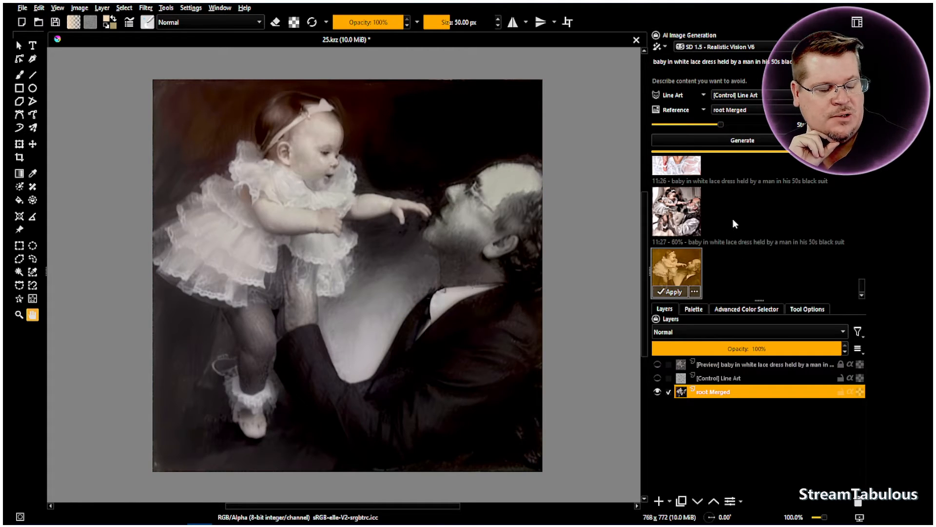
pyautogui.scroll(-1, 735, 204)
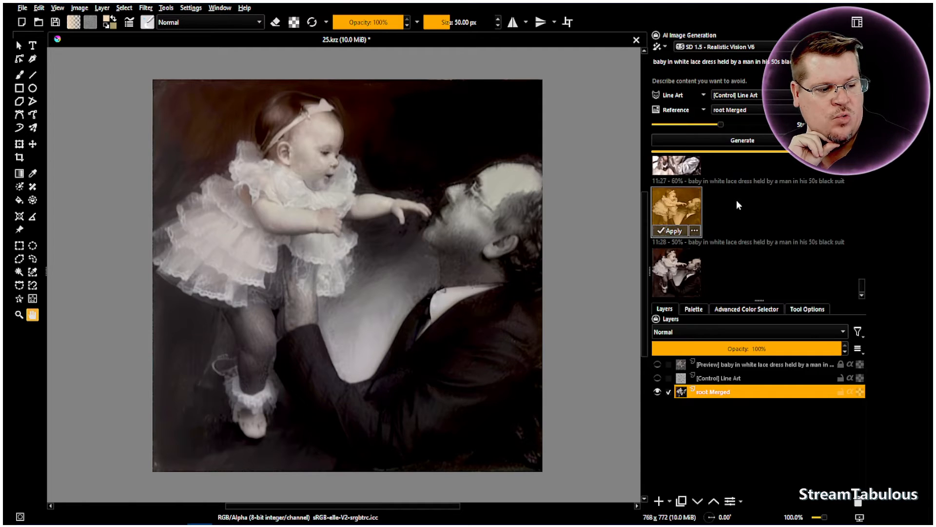
pyautogui.click(688, 268)
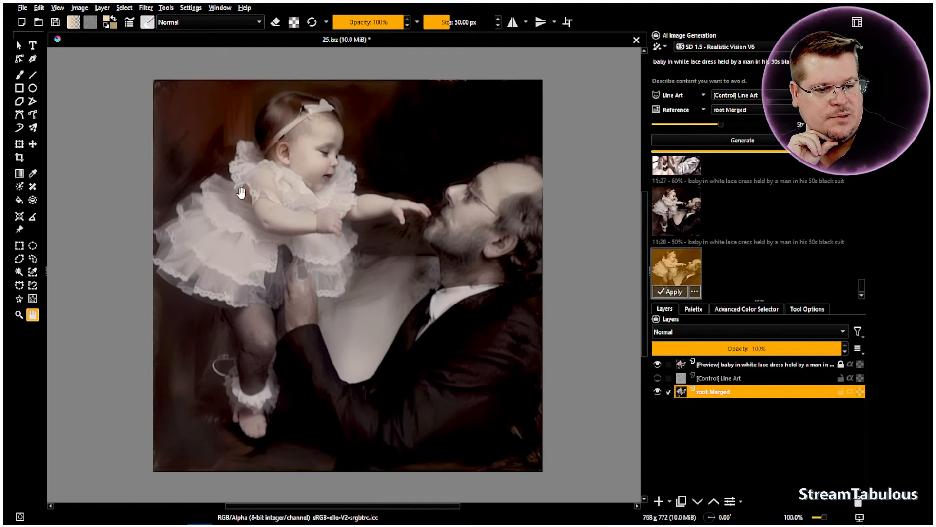
# Toggle the visibility of the 50% strength preview layer to compare it with the restored portrait.
pyautogui.click(658, 364)
pyautogui.click(657, 363)
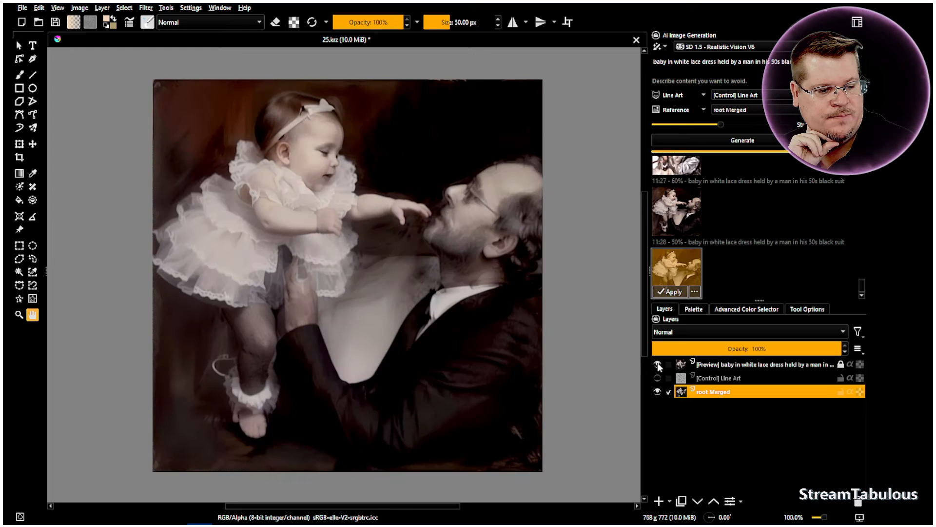
pyautogui.click(658, 364)
pyautogui.click(657, 364)
pyautogui.click(657, 363)
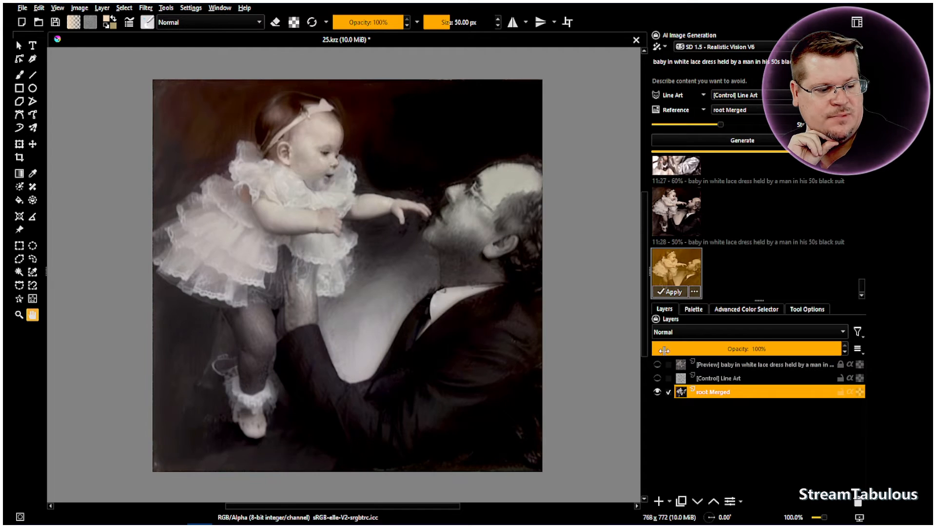
# Apply the 60% strength variant as a layer and set its blending mode to Color.
pyautogui.click(667, 227)
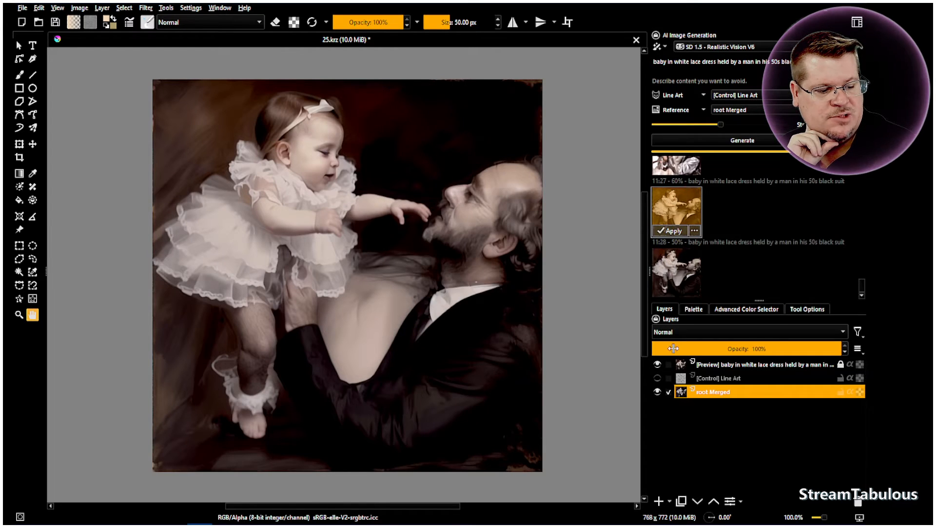
pyautogui.click(671, 232)
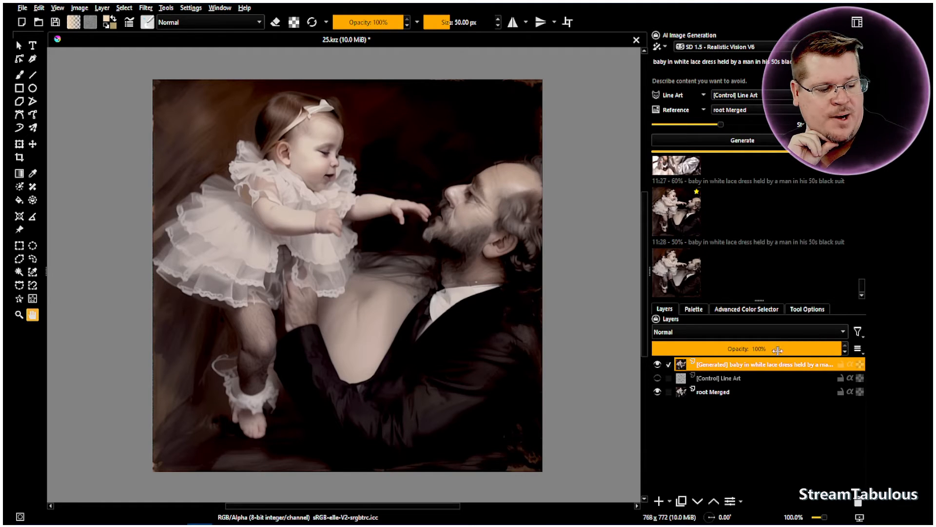
pyautogui.click(688, 337)
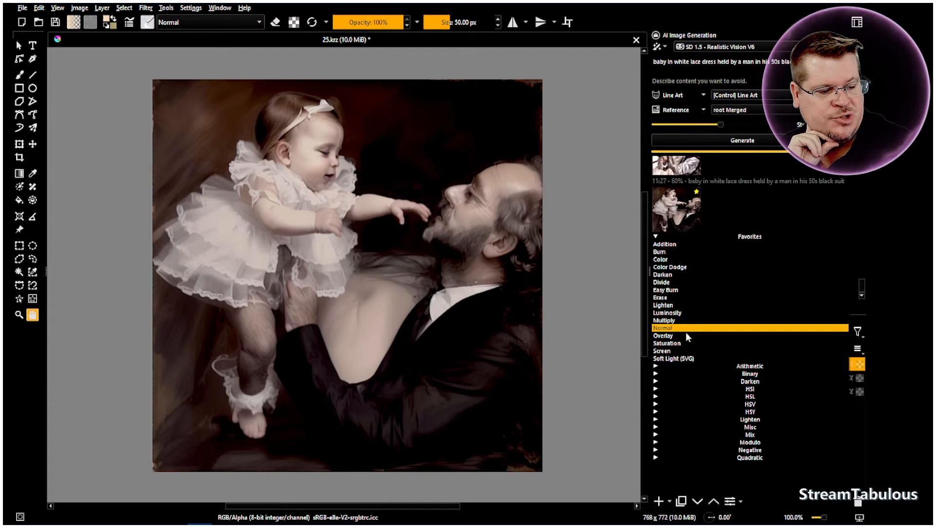
pyautogui.click(671, 260)
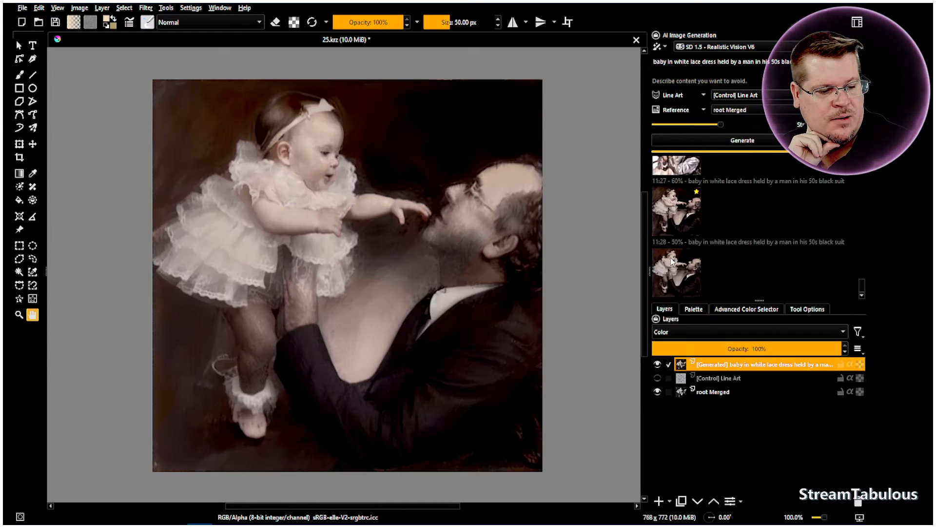
# Toggle the Color-blended generated layer on and off to compare the tinted portrait with root Merged.
pyautogui.click(658, 364)
pyautogui.click(658, 363)
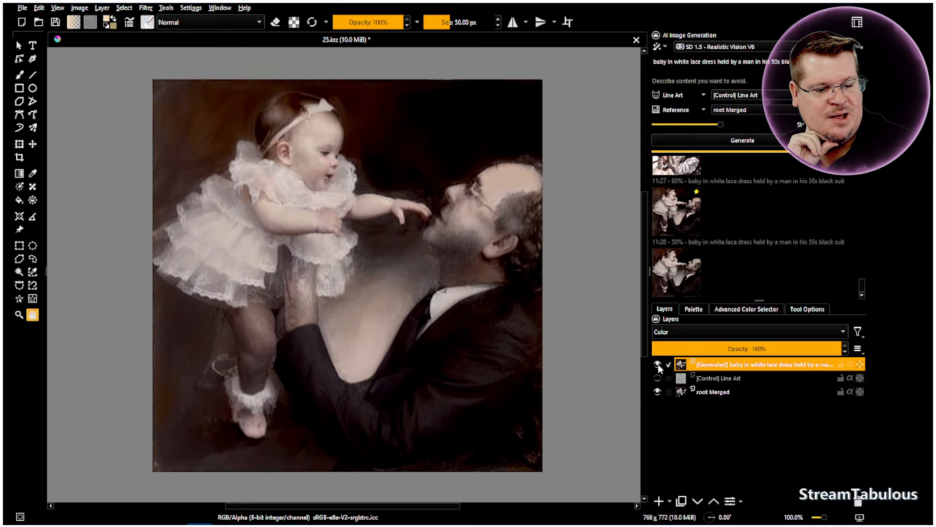
pyautogui.click(657, 364)
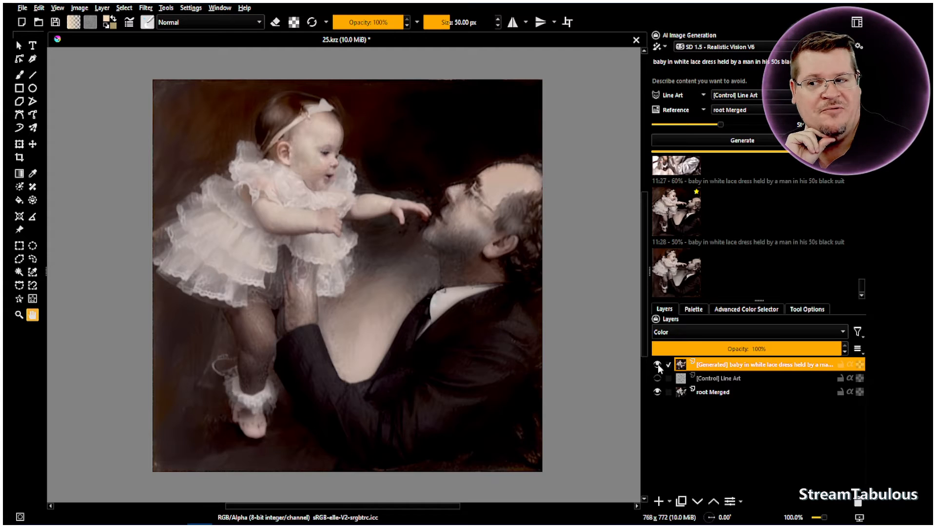
pyautogui.click(657, 364)
pyautogui.click(658, 364)
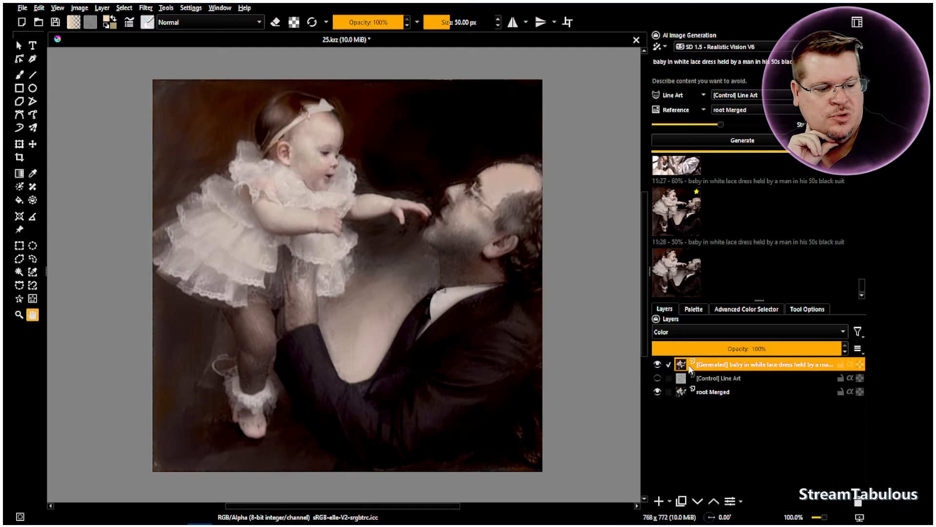
# Generate another variant at 70% strength with the same prompt and apply it as a new layer.
pyautogui.click(728, 124)
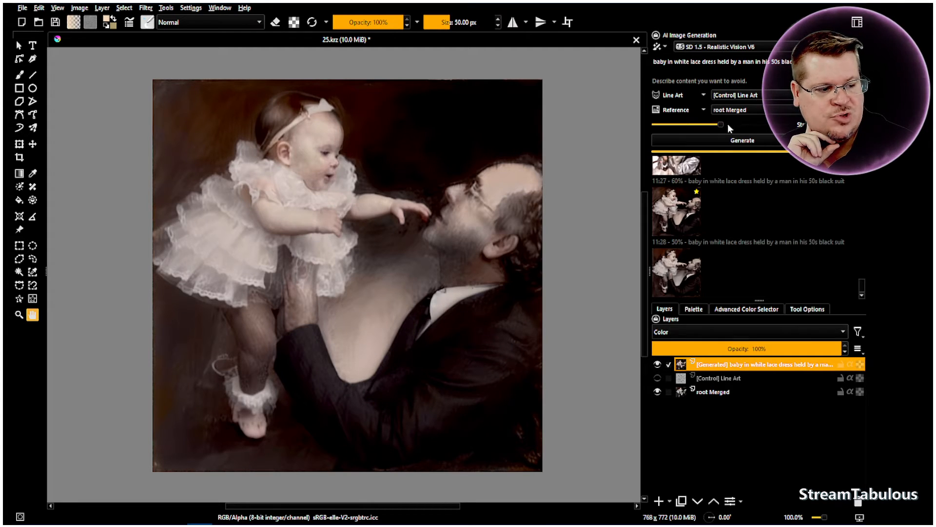
pyautogui.click(744, 140)
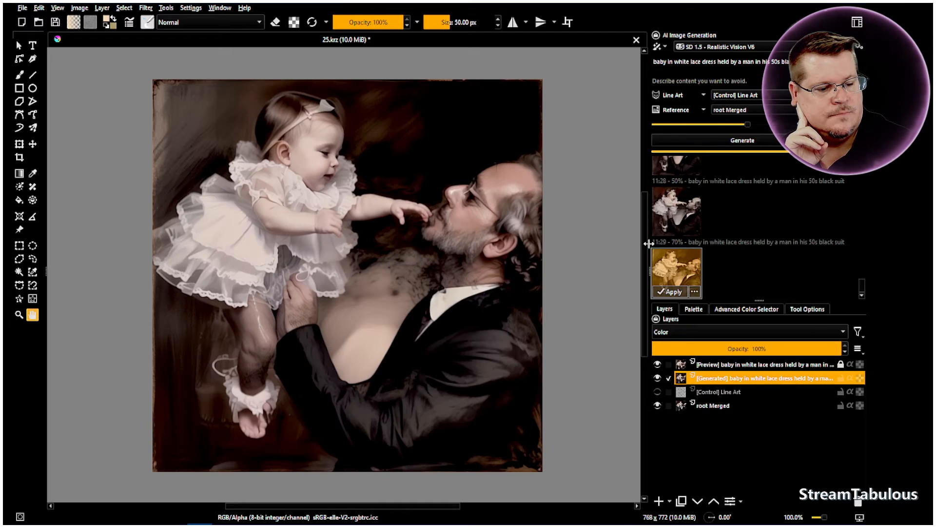
pyautogui.click(671, 292)
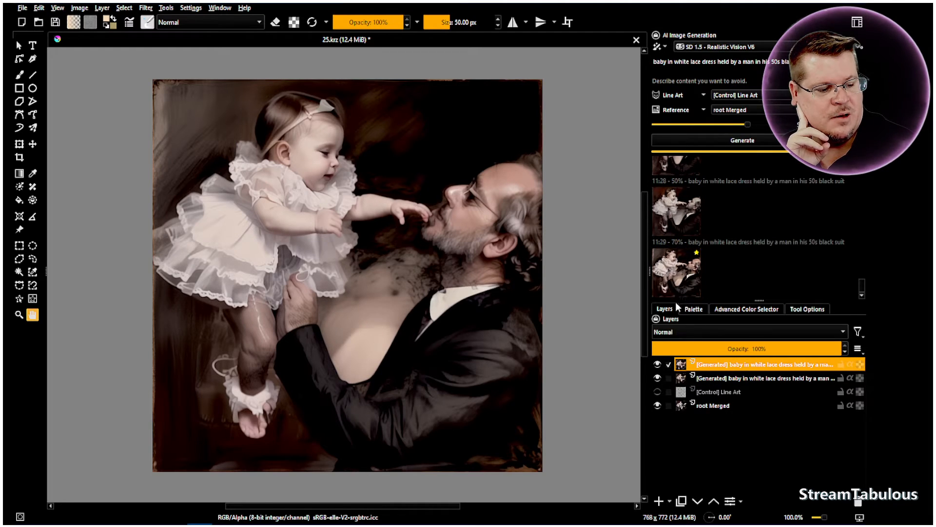
# Look through the Darken, HSV, HSI and HSL blending mode groups for the top generated layer.
pyautogui.click(694, 328)
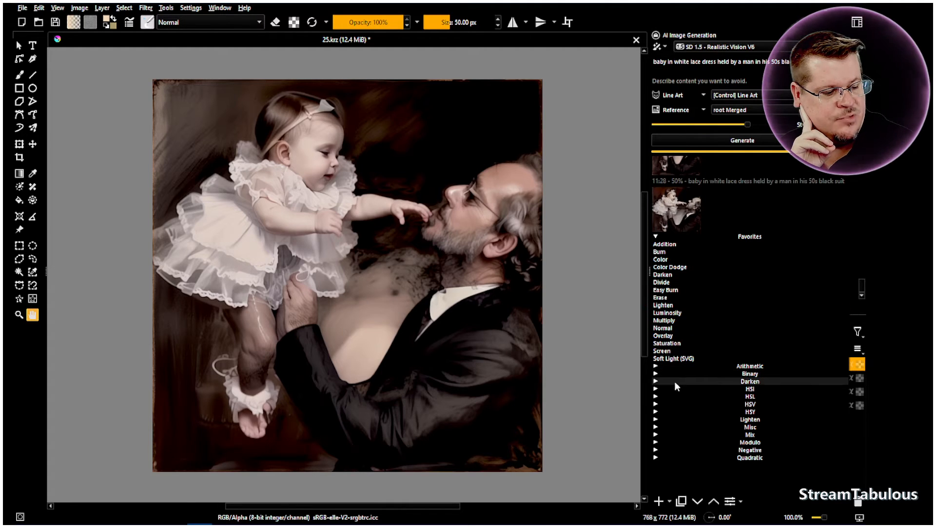
pyautogui.click(656, 382)
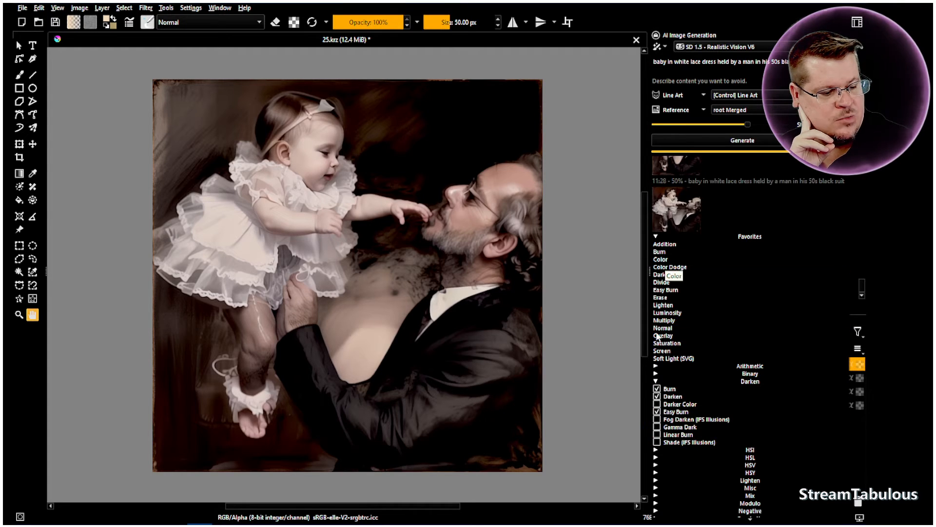
pyautogui.click(656, 381)
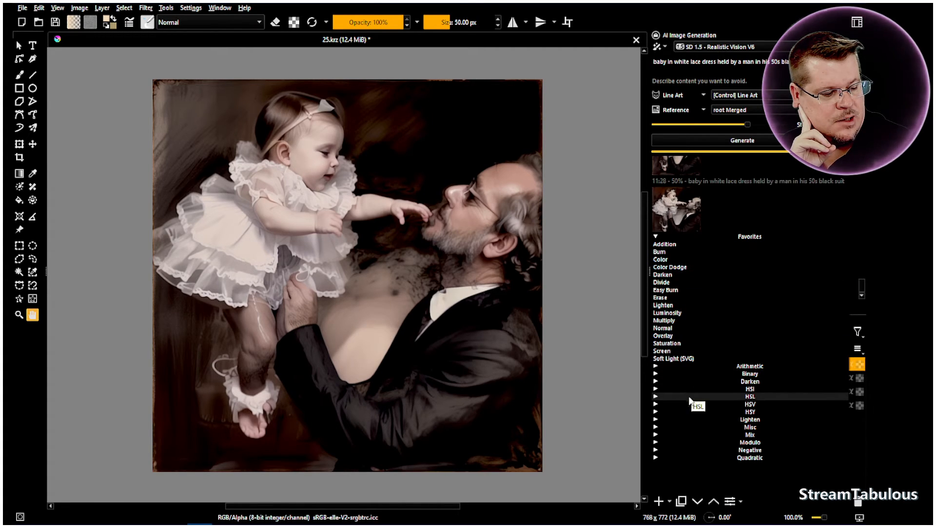
pyautogui.click(656, 405)
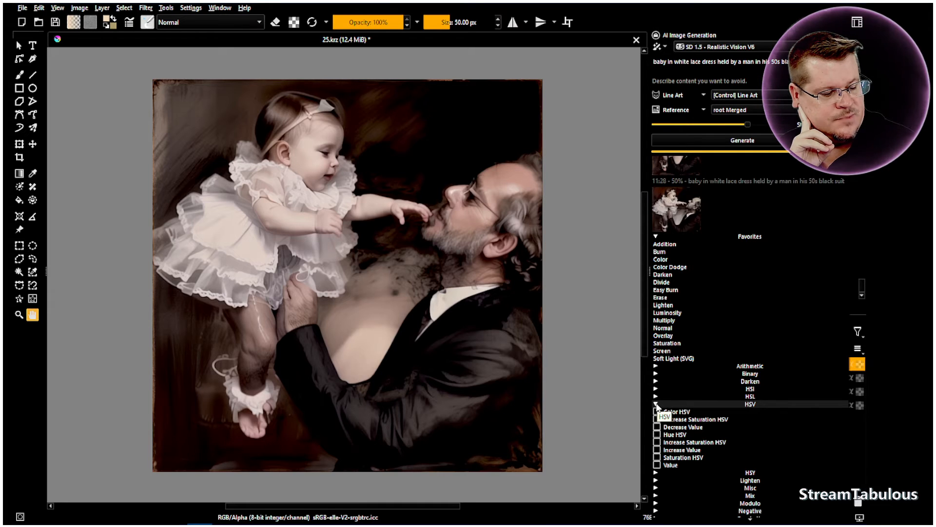
pyautogui.click(656, 405)
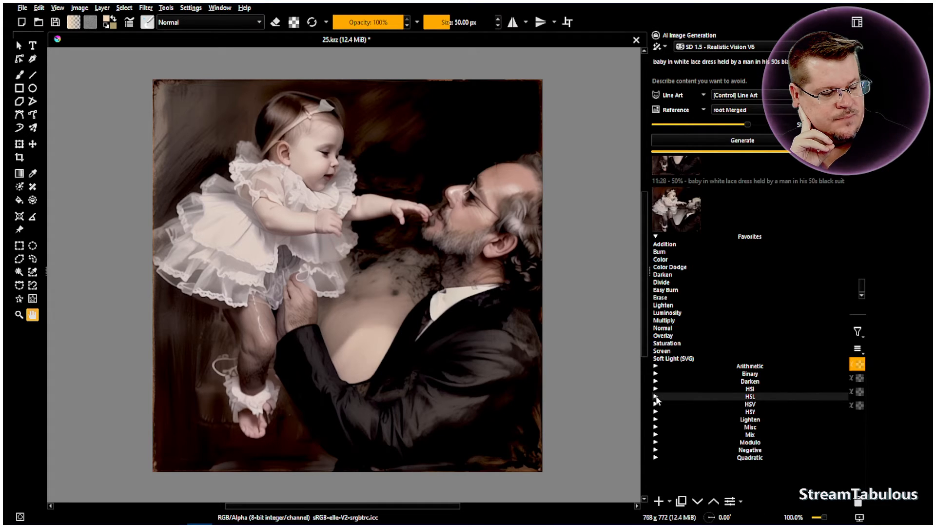
pyautogui.click(655, 390)
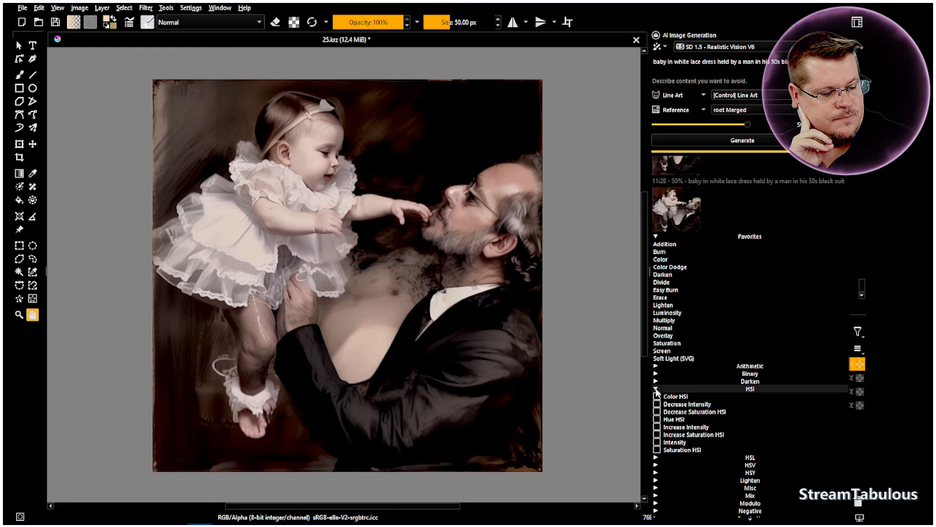
pyautogui.click(656, 390)
pyautogui.click(656, 396)
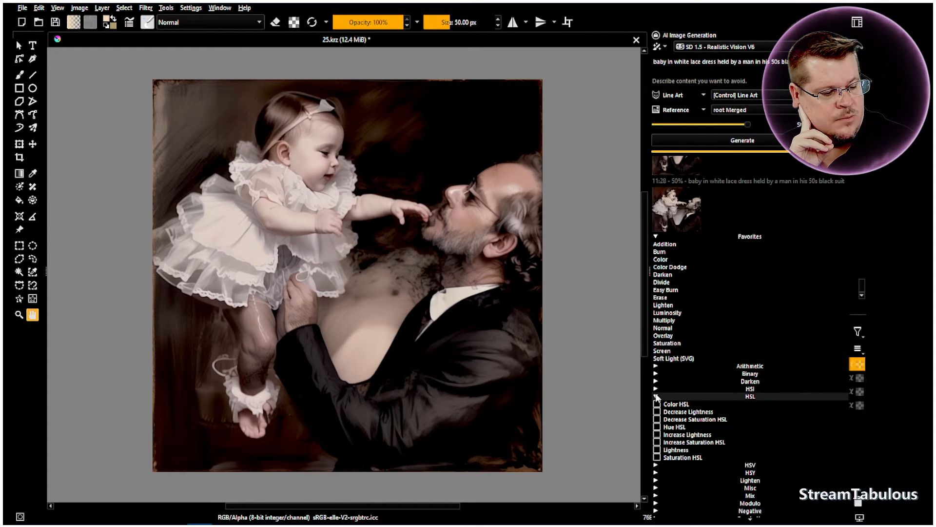
pyautogui.click(656, 396)
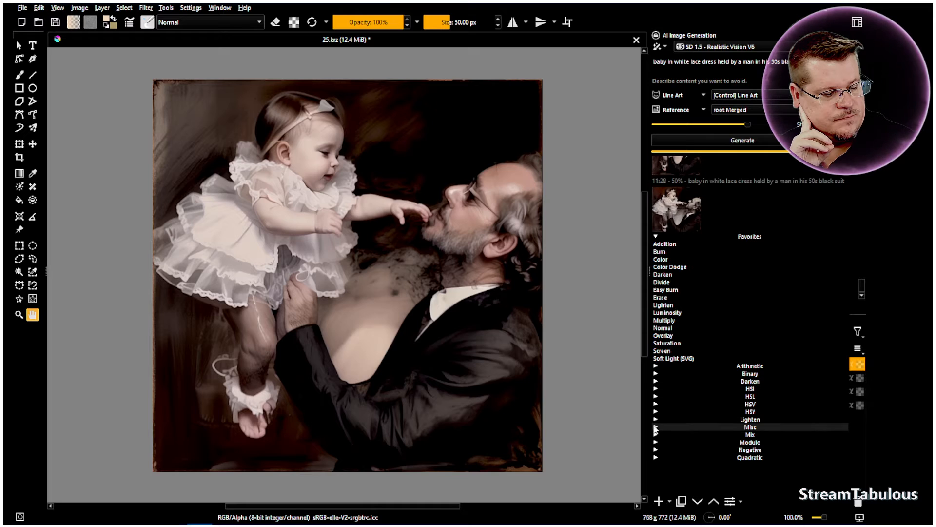
pyautogui.click(656, 381)
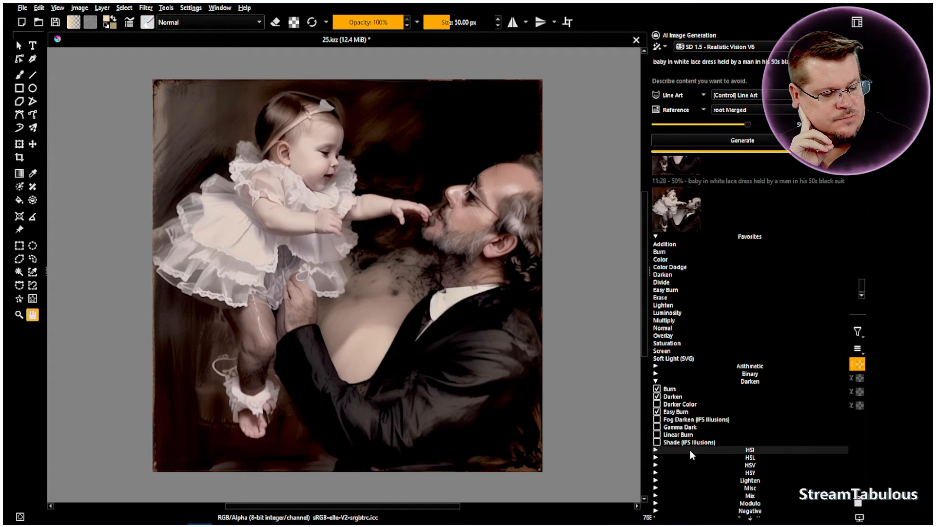
pyautogui.click(657, 388)
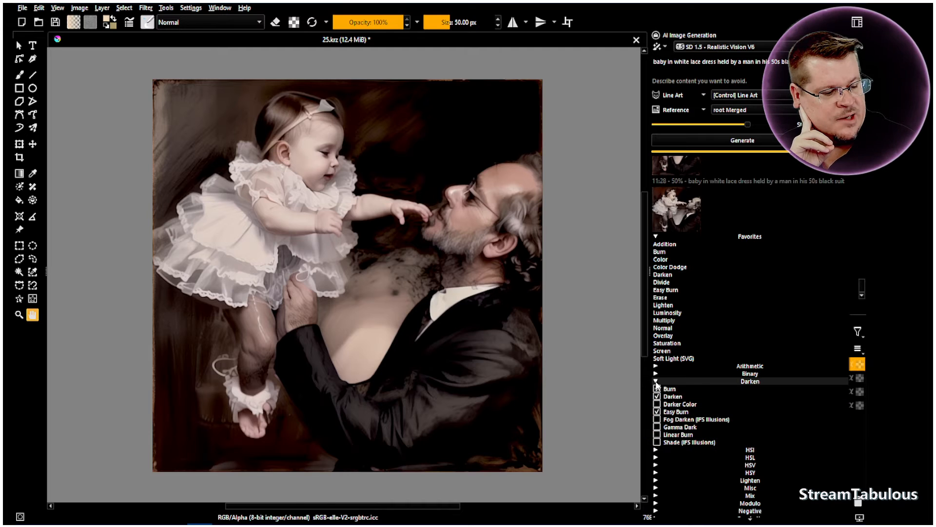
pyautogui.click(656, 382)
# Set the top generated layer's blending mode to Easy Burn and toggle both generated layers to compare the result with root Merged.
pyautogui.click(671, 290)
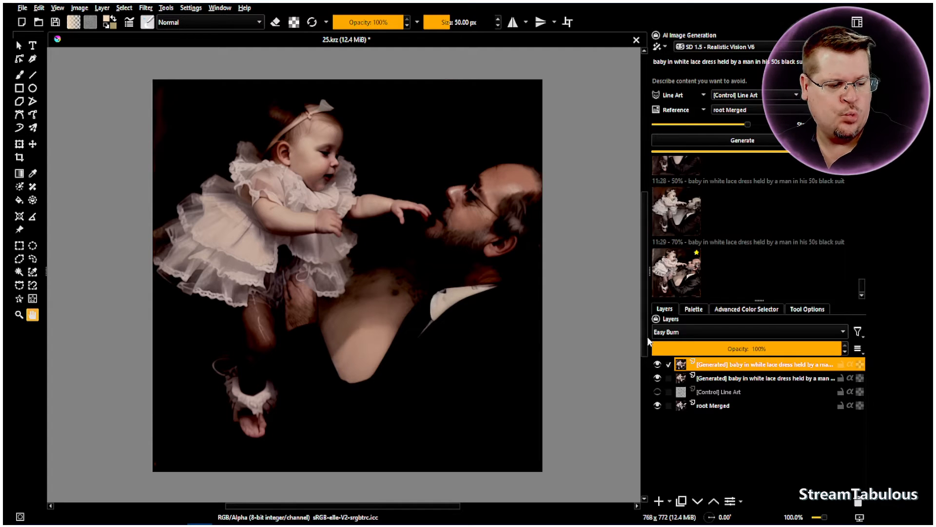
pyautogui.click(657, 365)
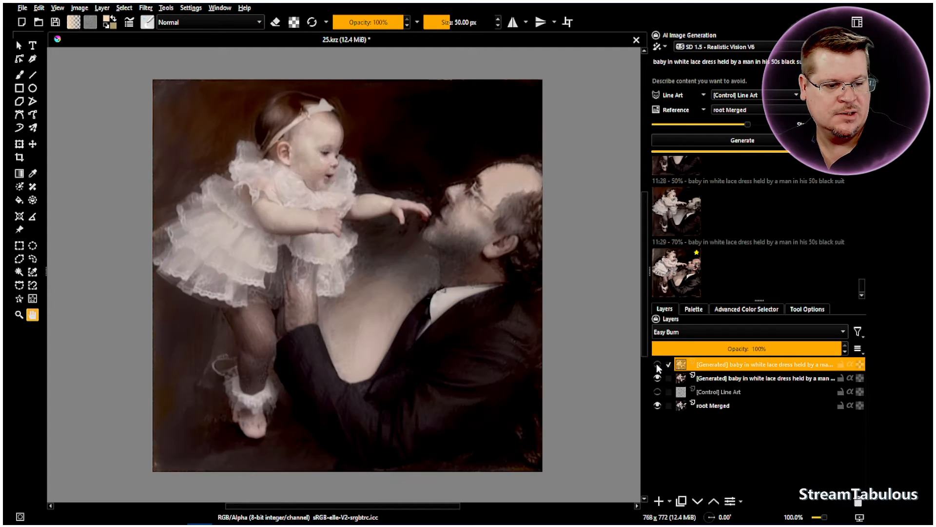
pyautogui.click(657, 377)
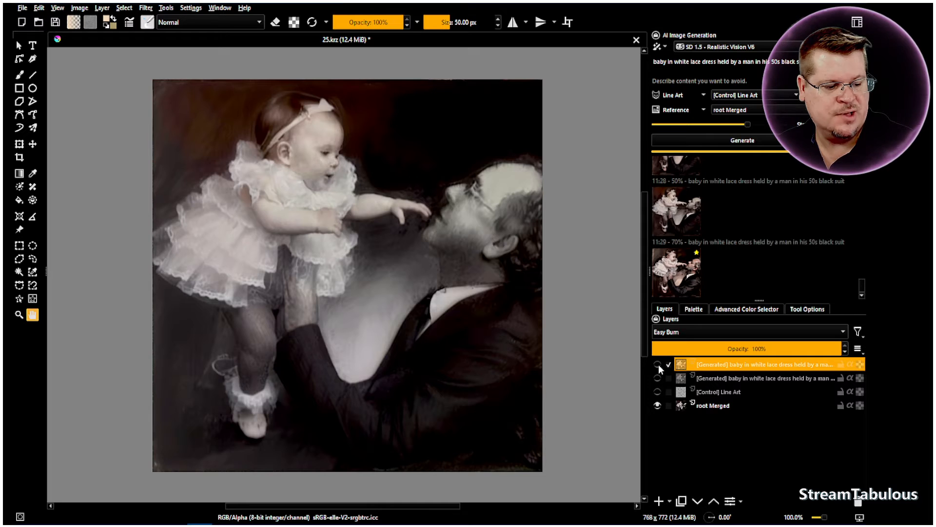
pyautogui.click(657, 364)
pyautogui.click(658, 364)
pyautogui.click(657, 377)
pyautogui.click(658, 365)
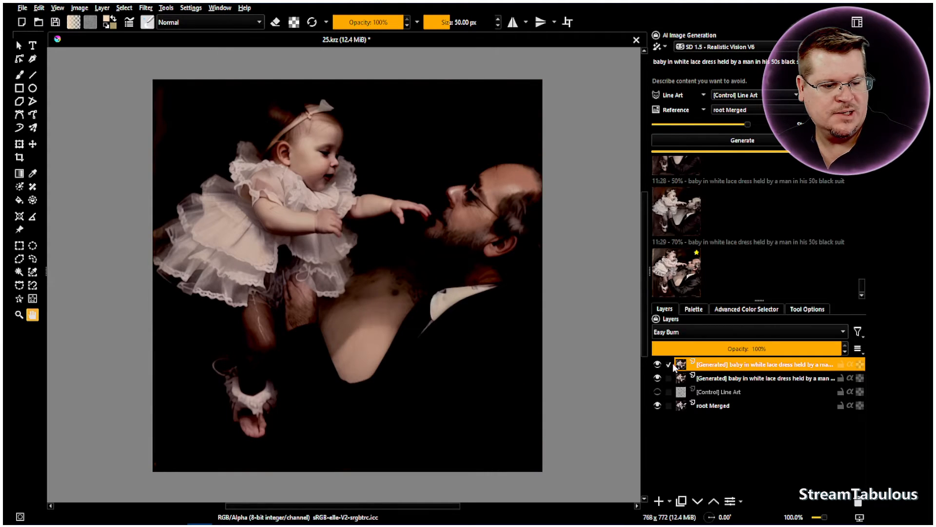
# Lower the Easy Burn layer's opacity to 72% and toggle its visibility to compare.
pyautogui.scroll(-15, 796, 347)
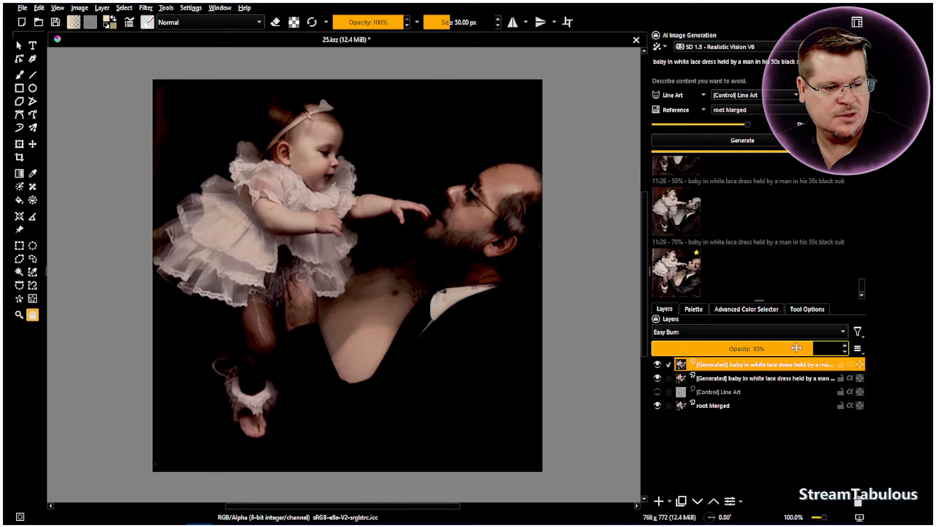
pyautogui.scroll(-5, 796, 347)
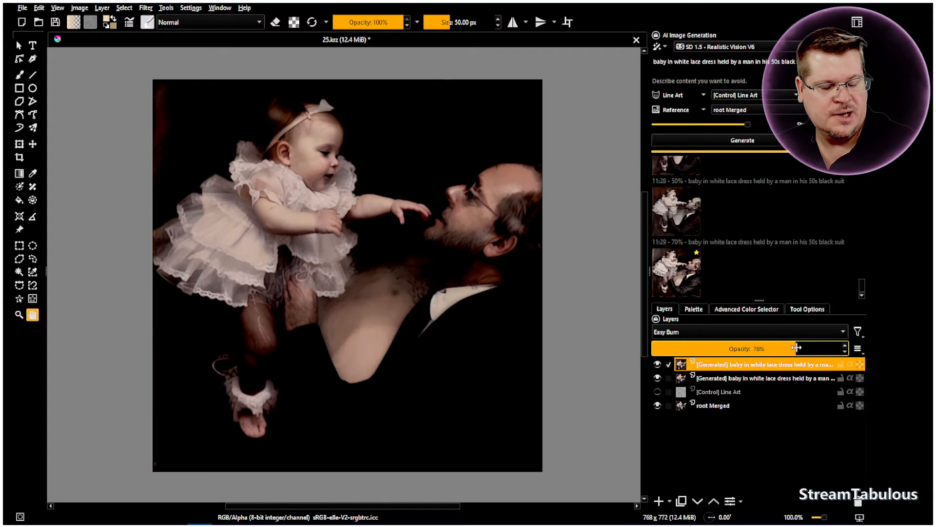
pyautogui.click(658, 365)
pyautogui.click(658, 366)
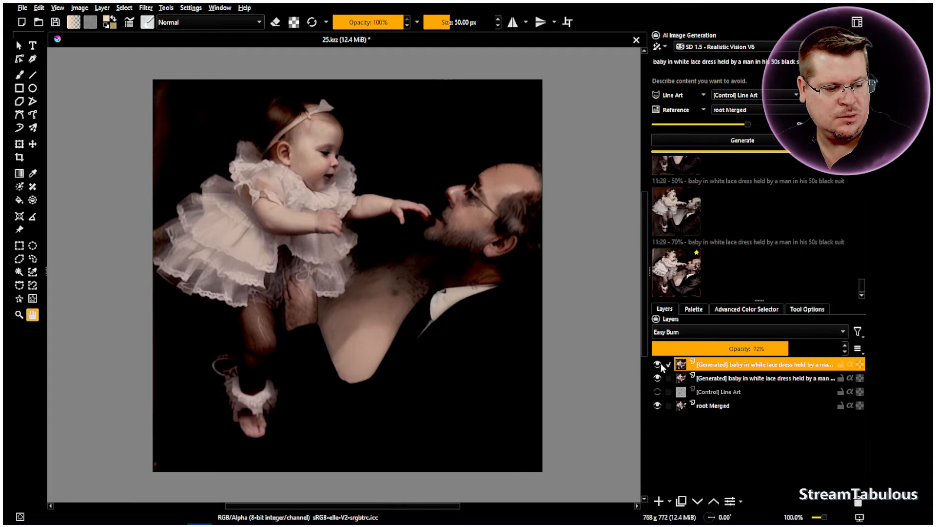
# Restore the top generated layer's opacity to 100% and set its blending mode back to Normal.
pyautogui.moveTo(739, 347); pyautogui.dragTo(740, 346)
pyautogui.click(704, 331)
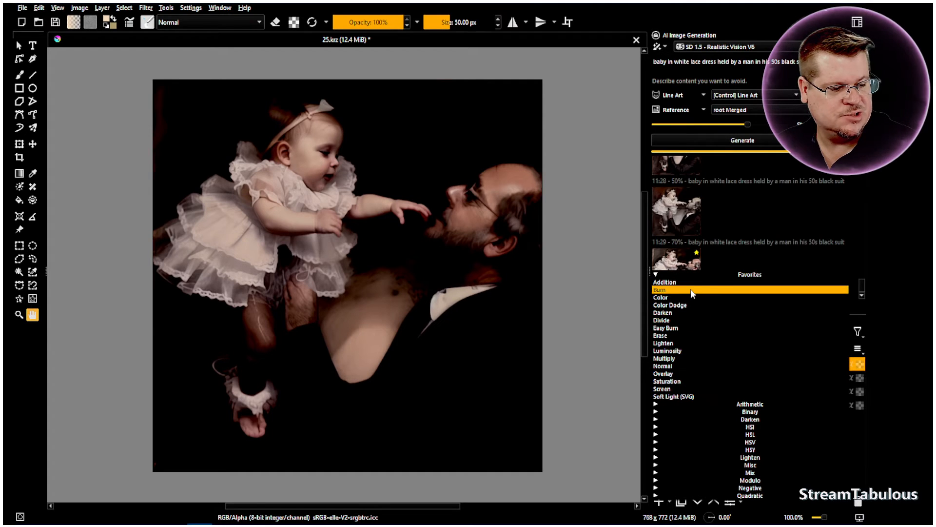
pyautogui.click(862, 280)
pyautogui.click(676, 332)
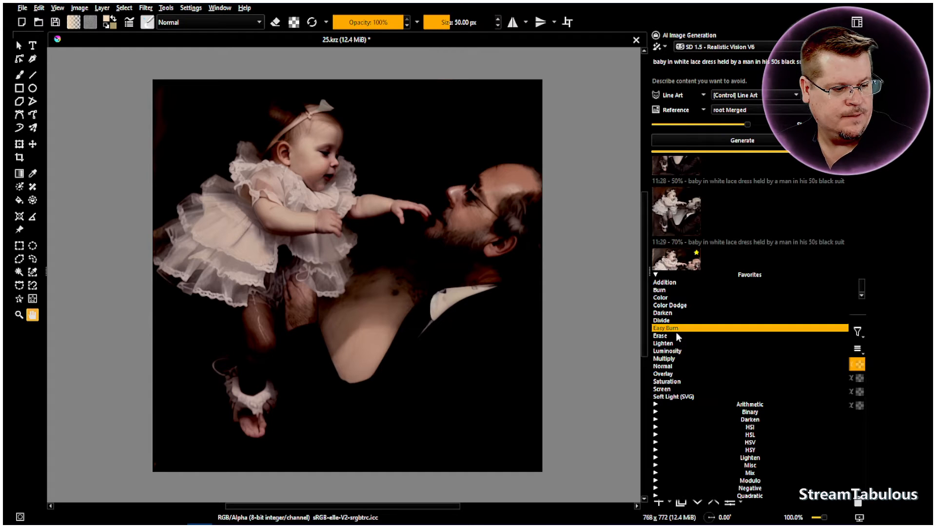
pyautogui.click(667, 366)
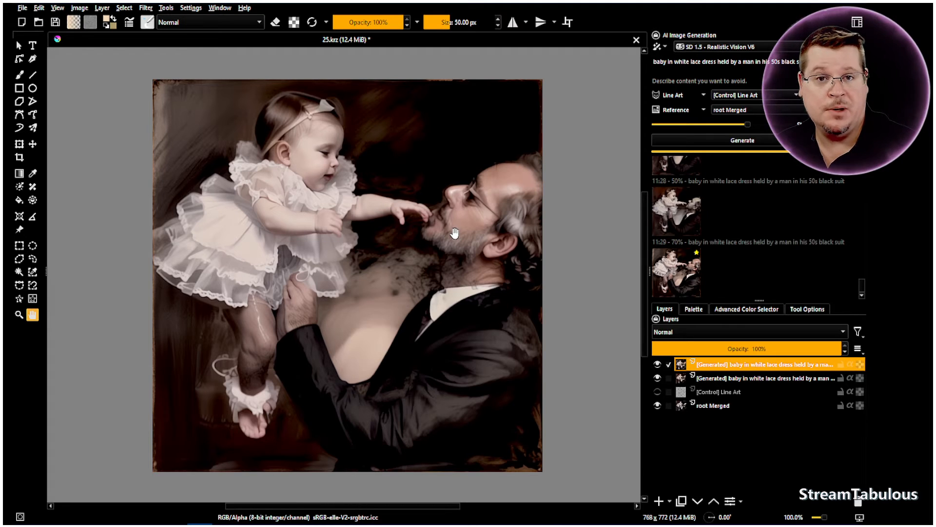
# Reapply Easy Burn to the top generated layer at 85% opacity and hide the generated layer beneath it.
pyautogui.click(713, 333)
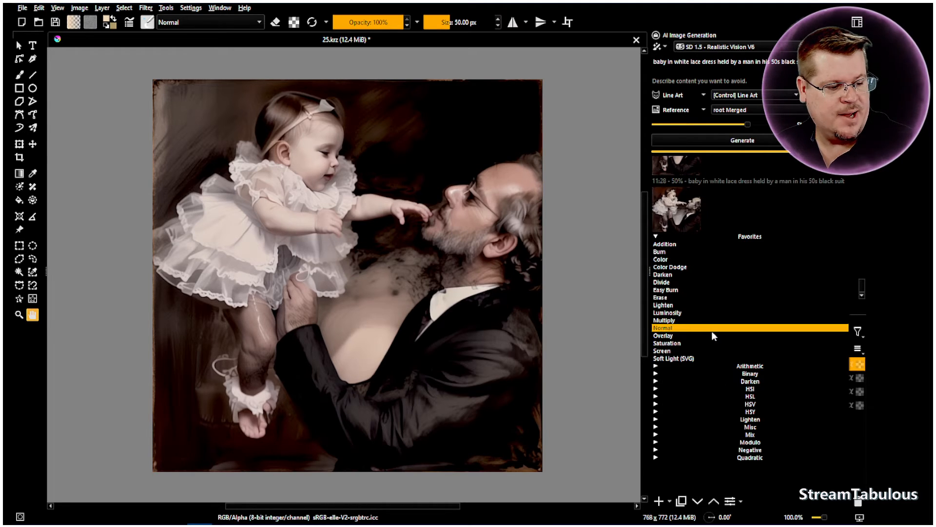
pyautogui.click(680, 290)
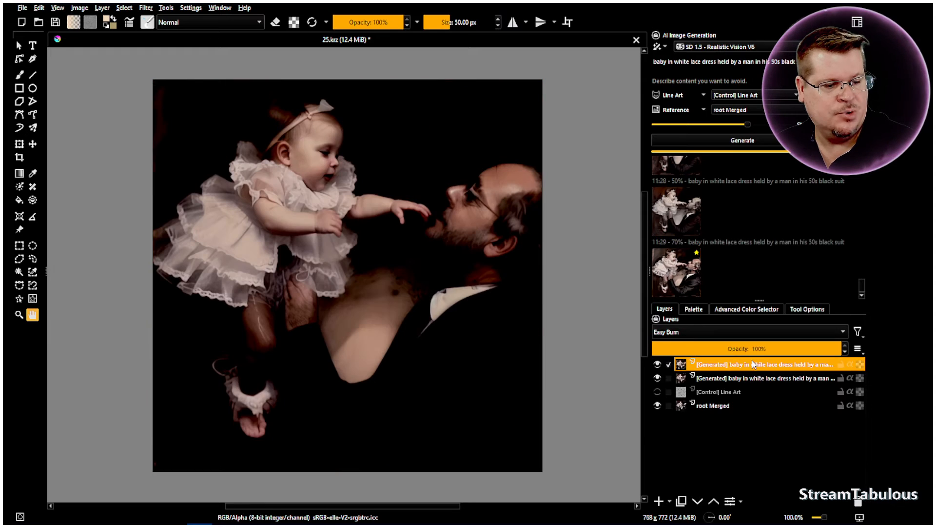
pyautogui.moveTo(791, 351); pyautogui.dragTo(768, 350)
pyautogui.click(657, 378)
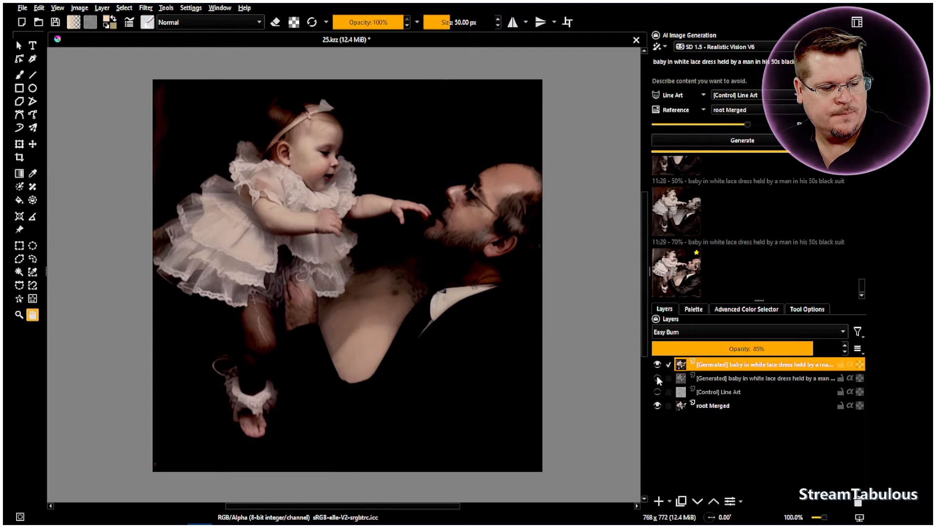
# Toggle the top generated layer's visibility to compare the blend, and set its Easy Burn opacity to 72%.
pyautogui.click(656, 365)
pyautogui.click(657, 366)
pyautogui.click(657, 367)
pyautogui.click(657, 367)
pyautogui.scroll(15, 791, 348)
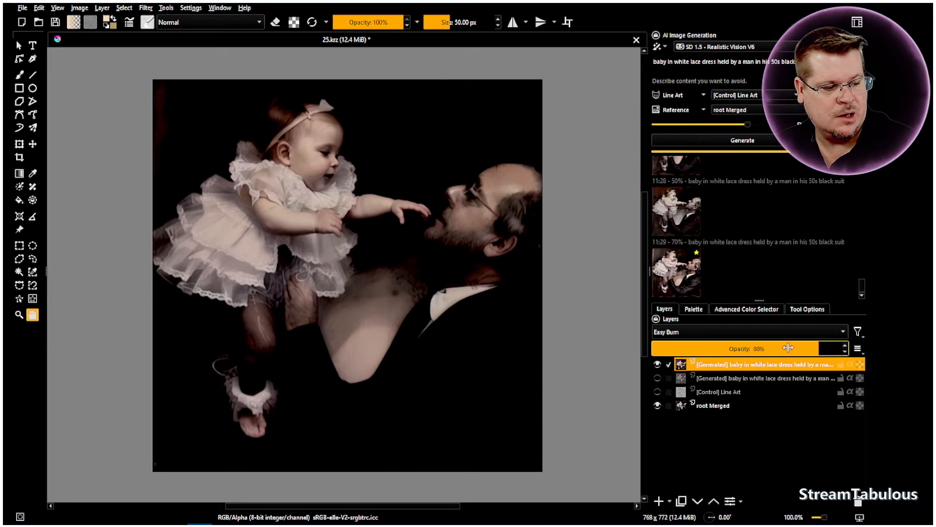
pyautogui.scroll(-20, 790, 348)
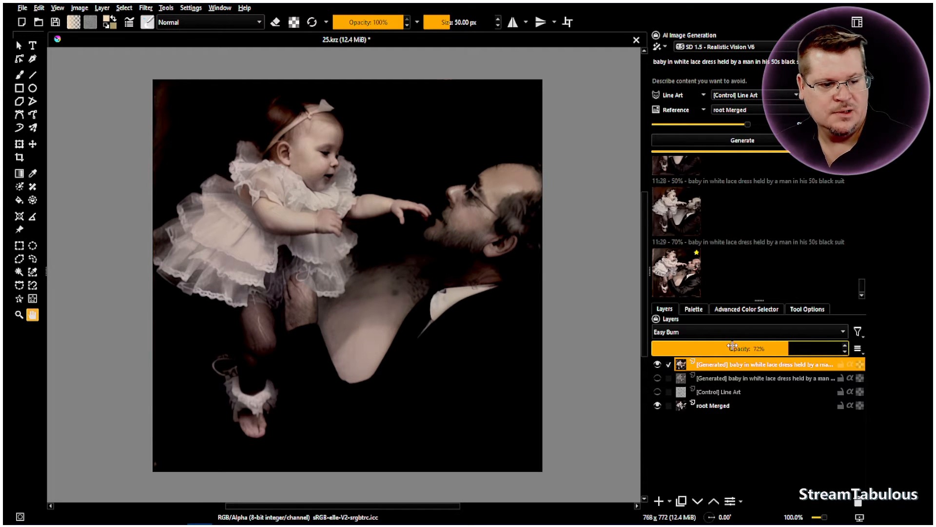
# Show and hide the top generated layer repeatedly to compare the coloured blend with root Merged.
pyautogui.click(657, 365)
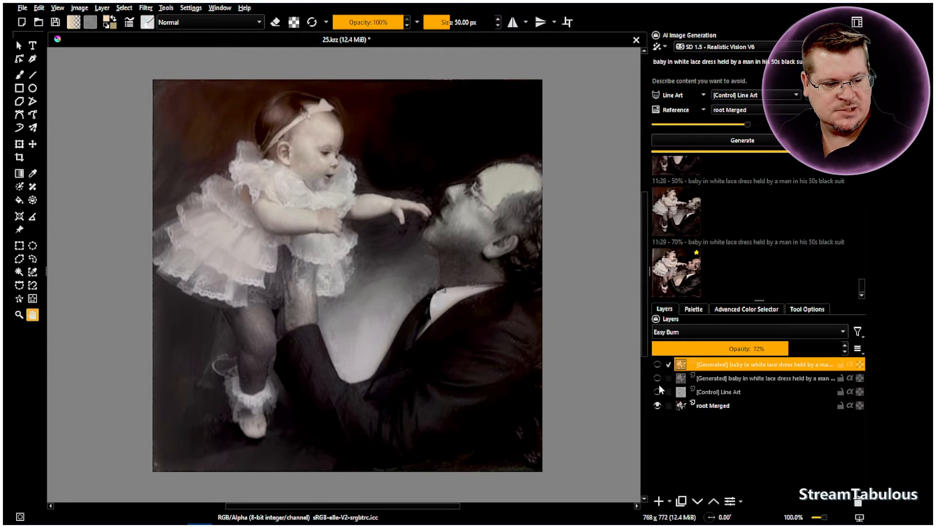
pyautogui.click(660, 364)
pyautogui.click(660, 365)
pyautogui.click(660, 365)
pyautogui.click(660, 365)
pyautogui.click(660, 365)
# Examine the man's face and beard up close and check the overall look of the blended portrait.
pyautogui.scroll(7, 502, 234)
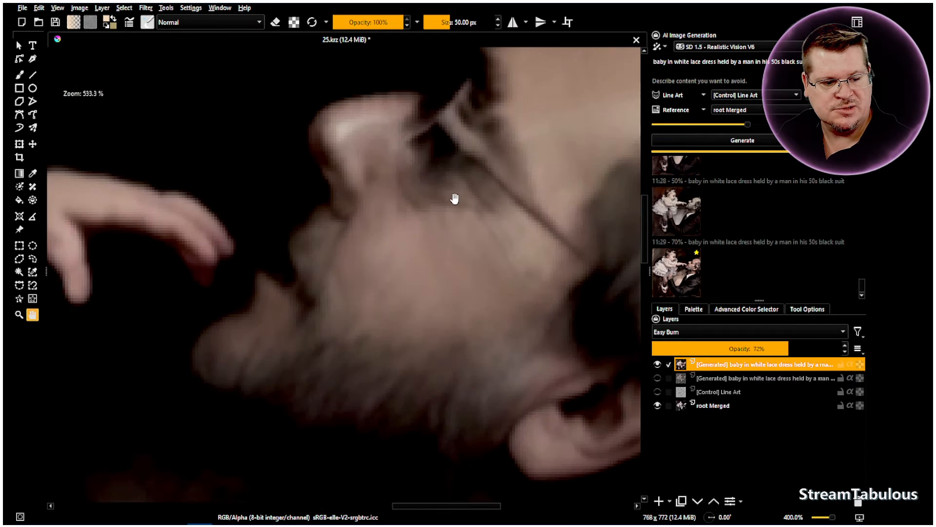
pyautogui.scroll(-4, 466, 242)
pyautogui.scroll(-3, 499, 280)
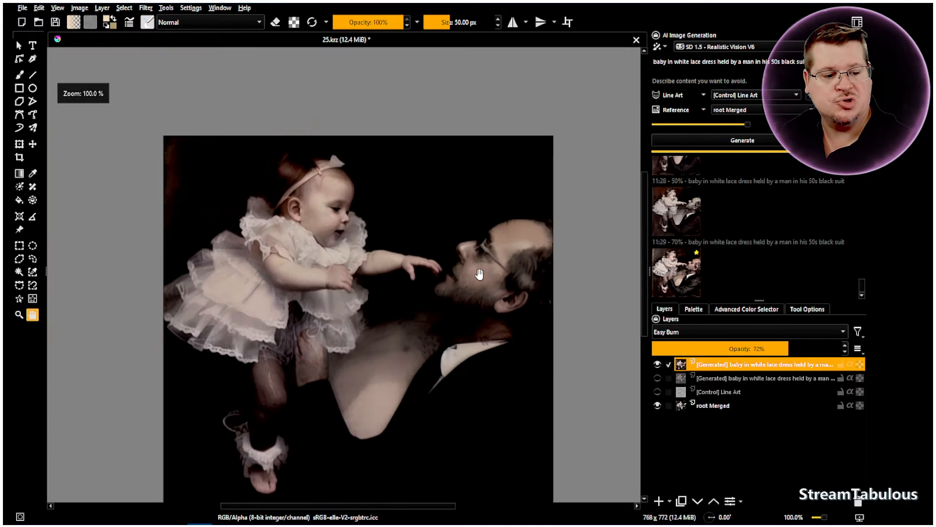
pyautogui.scroll(-1, 488, 296)
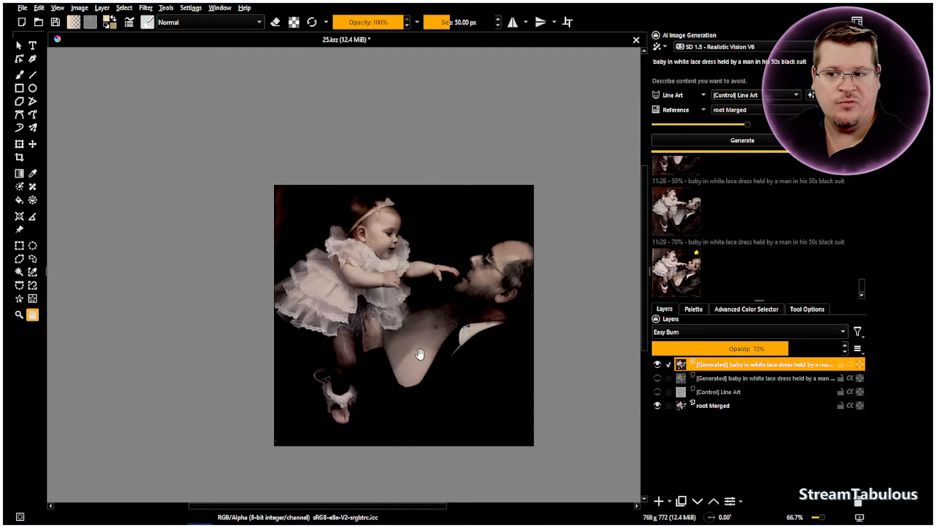
pyautogui.scroll(2, 487, 341)
pyautogui.scroll(-1, 428, 311)
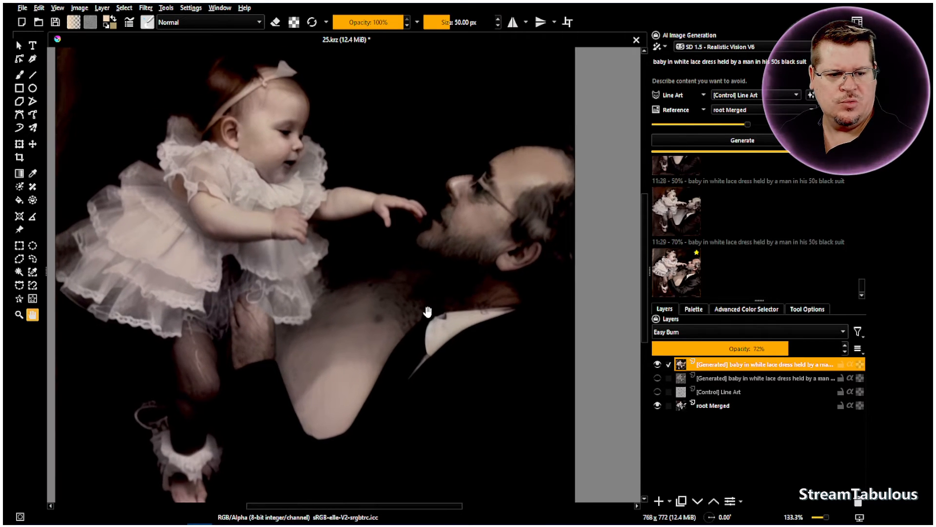
pyautogui.scroll(-1, 412, 305)
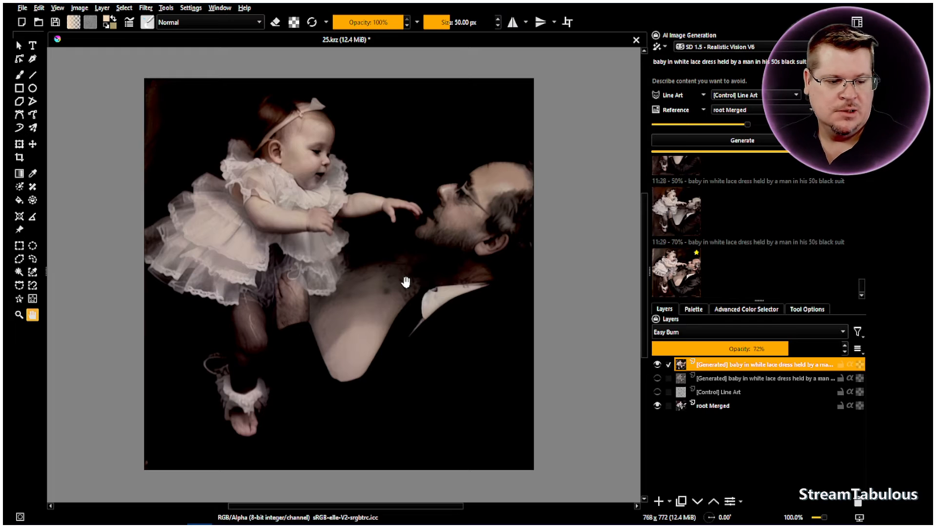
pyautogui.scroll(1, 453, 199)
pyautogui.scroll(-1, 453, 199)
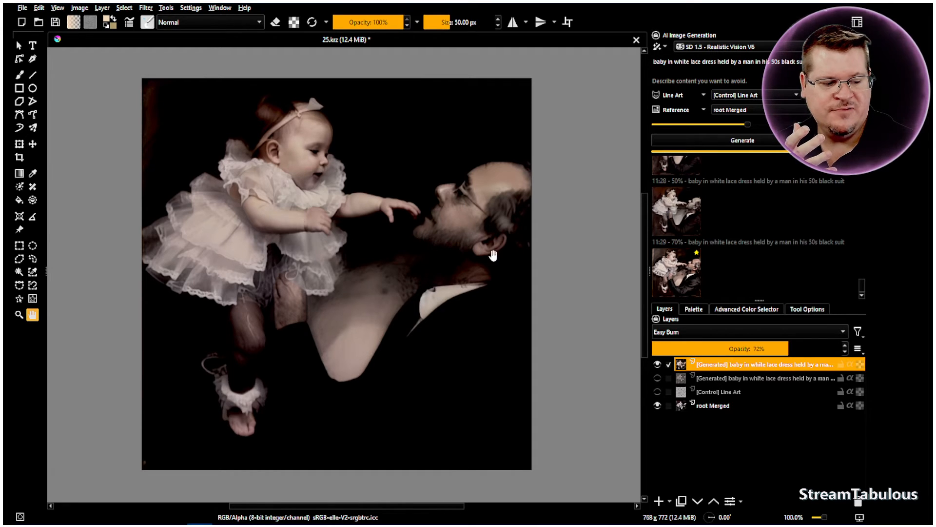
# Compare the man's face, neck and collar with the Easy Burn layer hidden and shown.
pyautogui.click(657, 363)
pyautogui.click(657, 364)
pyautogui.click(657, 364)
pyautogui.scroll(3, 502, 293)
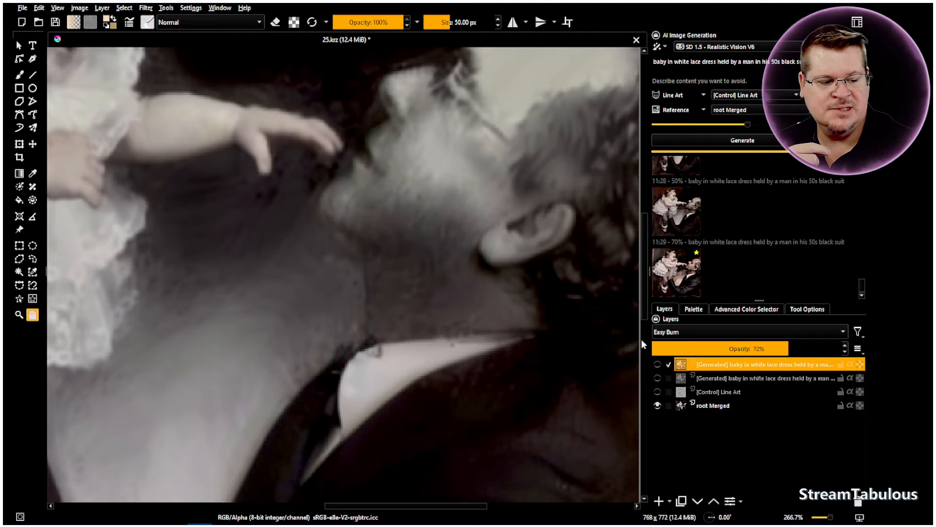
pyautogui.click(657, 364)
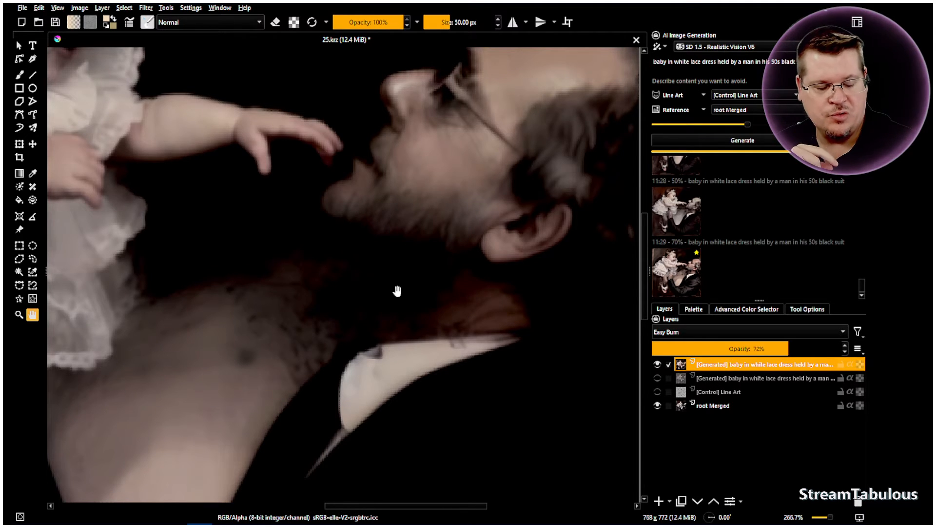
pyautogui.scroll(-2, 406, 285)
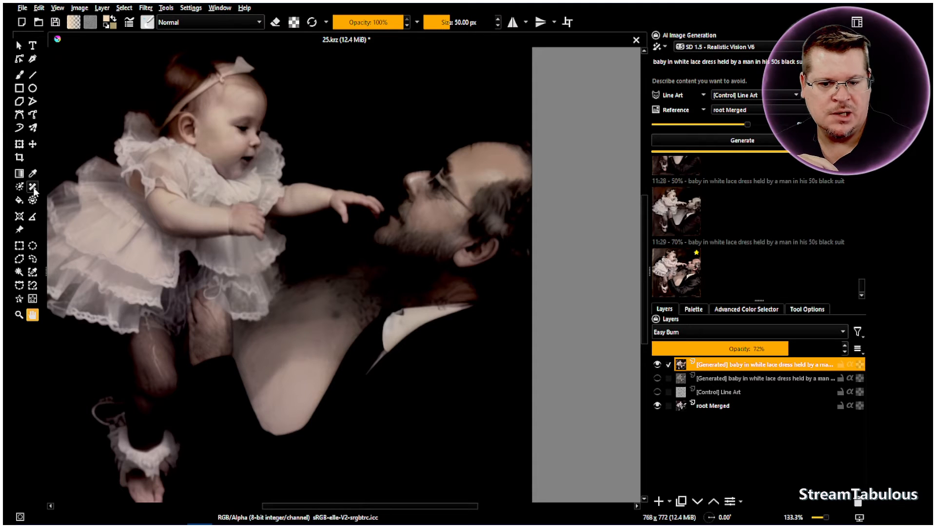
# Smooth the man's beard, cheek and neck on the top generated layer with the Blender Basic brush at 50 px.
pyautogui.click(19, 74)
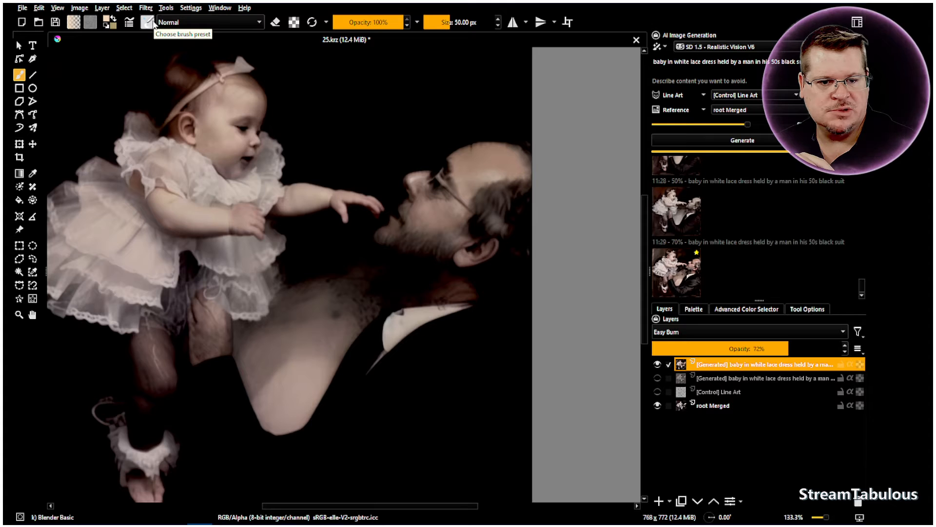
pyautogui.click(148, 22)
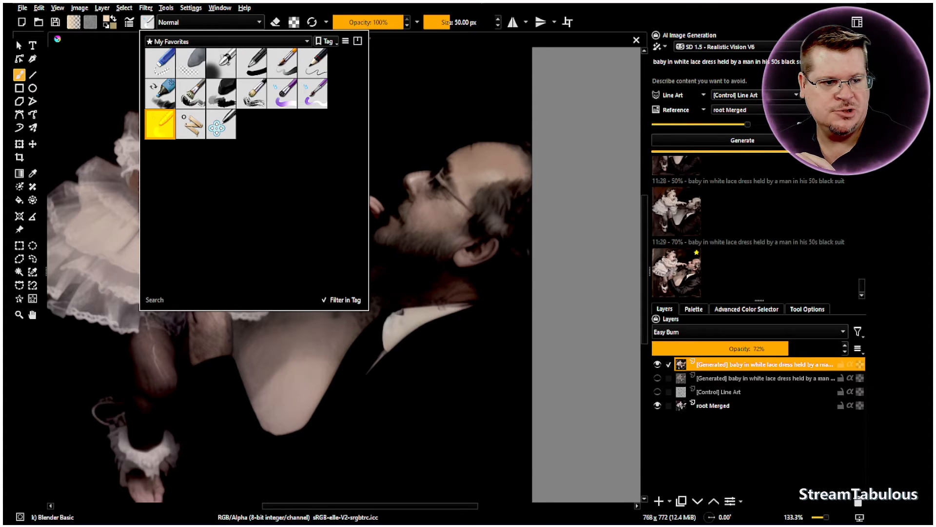
pyautogui.click(439, 31)
pyautogui.scroll(2, 426, 252)
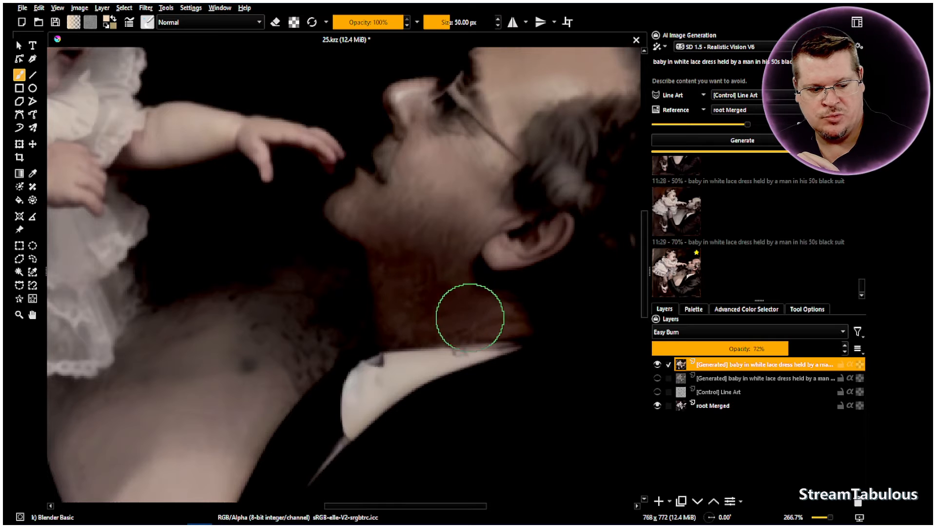
pyautogui.moveTo(467, 302)
pyautogui.mouseDown()
pyautogui.moveTo(419, 288)
pyautogui.moveTo(394, 320)
pyautogui.moveTo(428, 264)
pyautogui.moveTo(412, 260)
pyautogui.moveTo(416, 270)
pyautogui.moveTo(424, 179)
pyautogui.moveTo(401, 154)
pyautogui.moveTo(427, 226)
pyautogui.moveTo(356, 205)
pyautogui.moveTo(459, 211)
pyautogui.moveTo(433, 210)
pyautogui.moveTo(430, 249)
pyautogui.moveTo(447, 237)
pyautogui.mouseUp()
pyautogui.press('1')
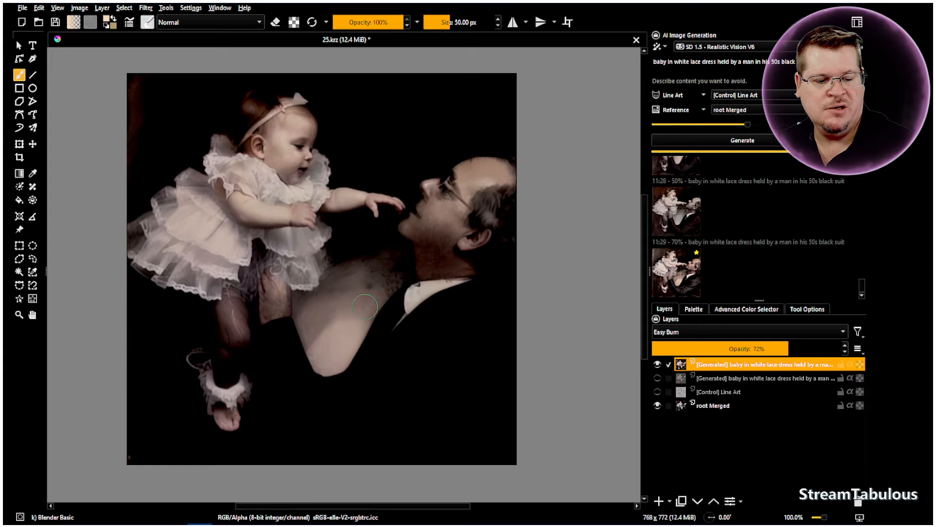
# Smooth the baby's cheek, chin and mouth area with Blender Basic at 33 px and 15 px, and undo the last stroke.
pyautogui.scroll(3, 293, 210)
pyautogui.scroll(2, 288, 146)
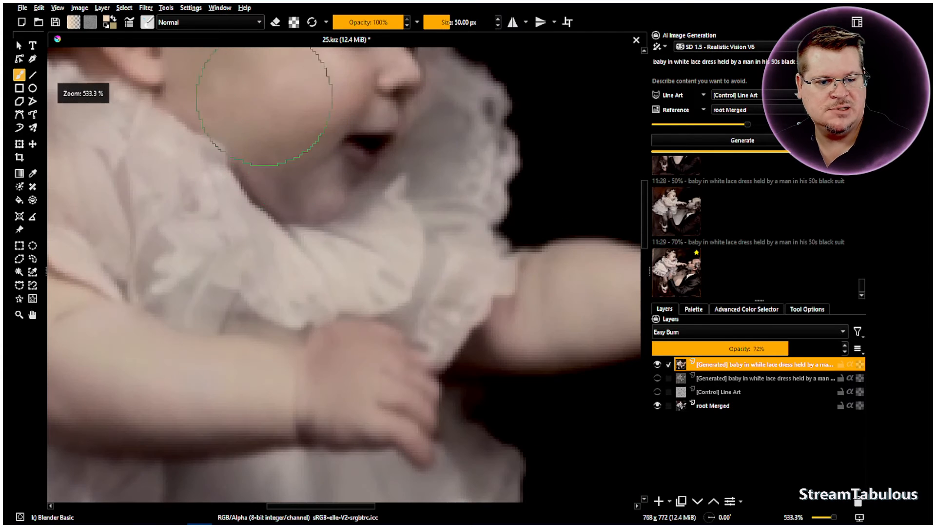
pyautogui.moveTo(446, 23); pyautogui.dragTo(443, 25)
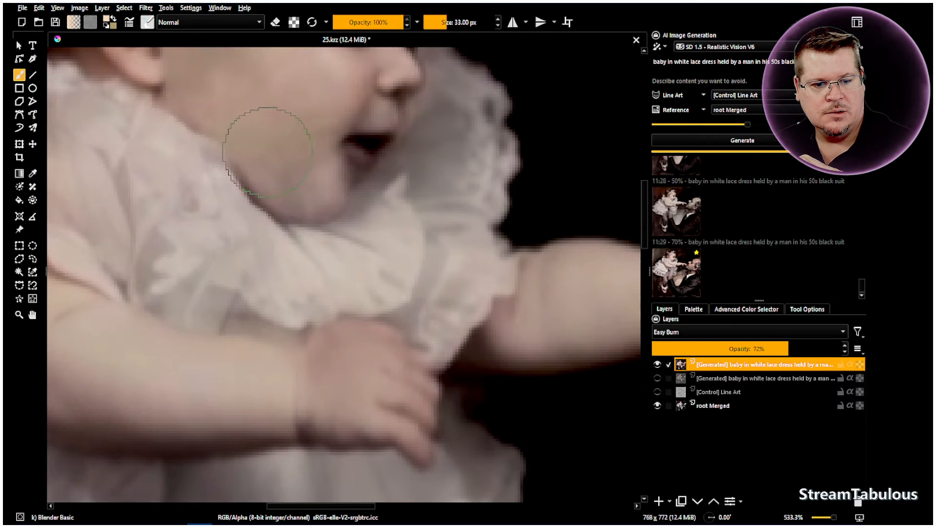
pyautogui.click(441, 22)
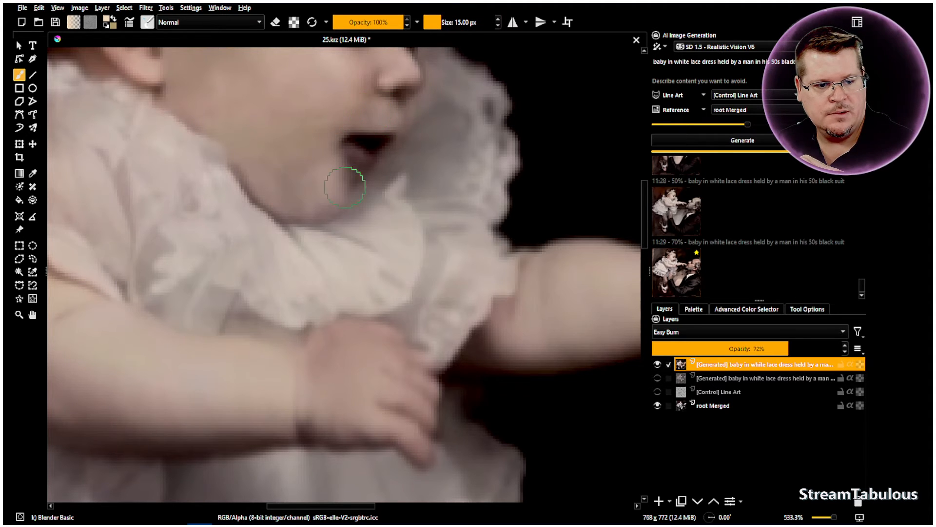
pyautogui.scroll(-2, 345, 187)
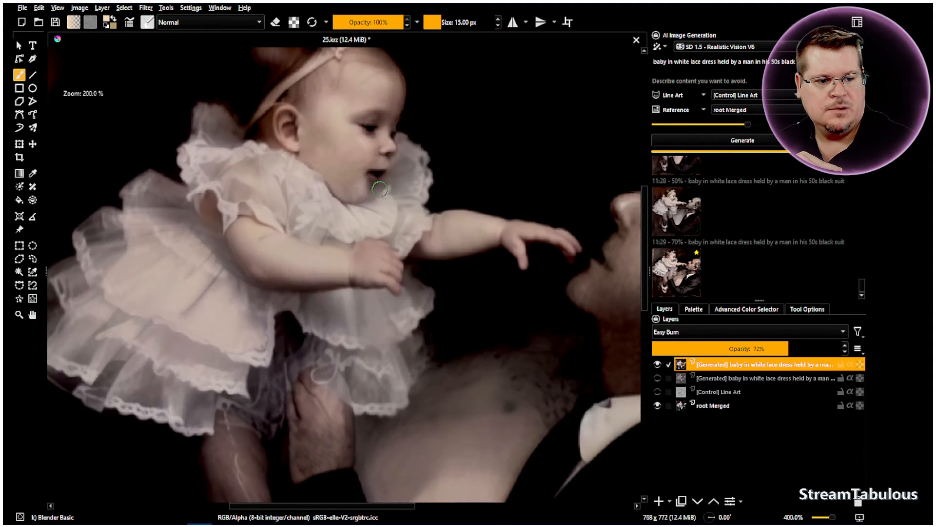
pyautogui.click(46, 8)
pyautogui.click(49, 22)
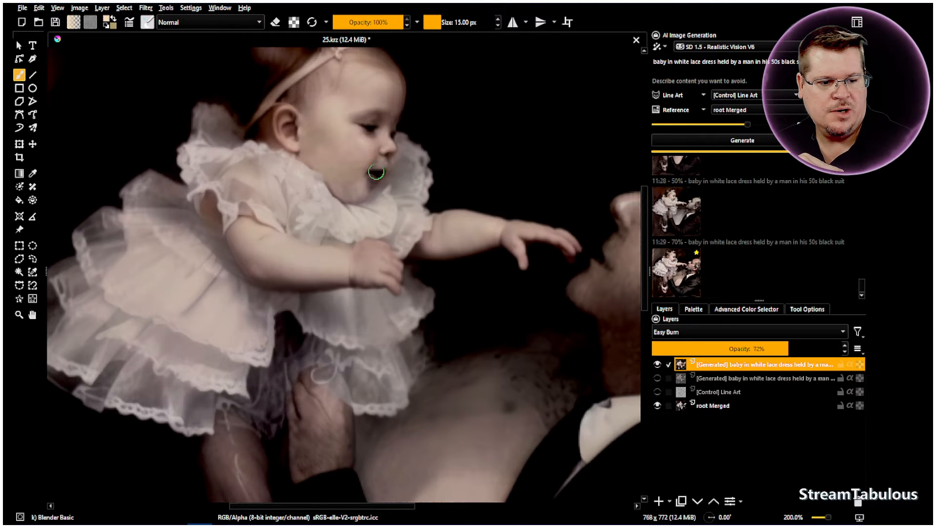
# Compare the baby's mouth with the Easy Burn layer hidden and shown, and check the whole portrait.
pyautogui.click(657, 365)
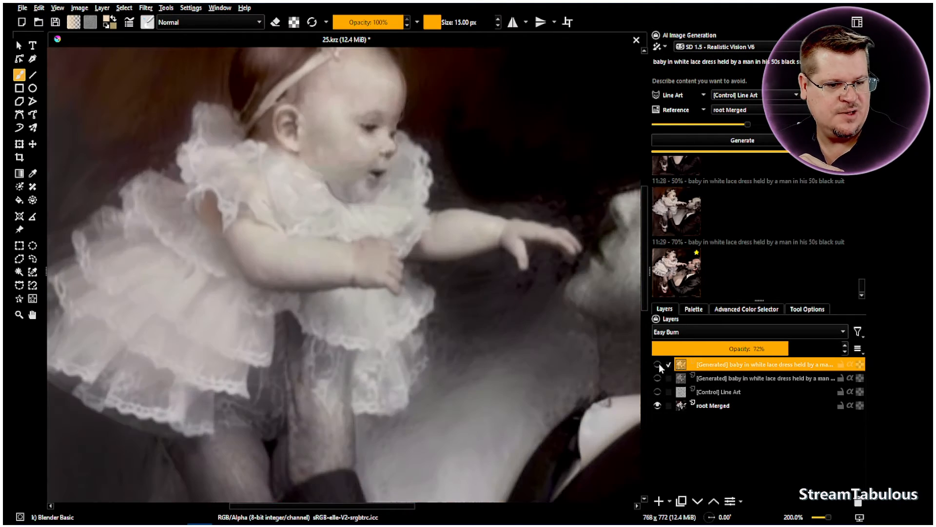
pyautogui.scroll(4, 383, 182)
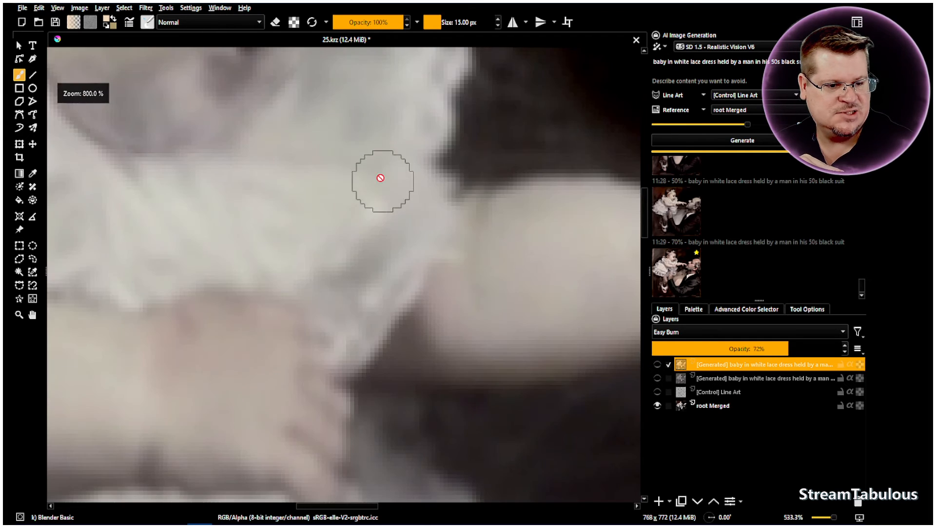
pyautogui.scroll(-5, 295, 141)
pyautogui.scroll(6, 278, 91)
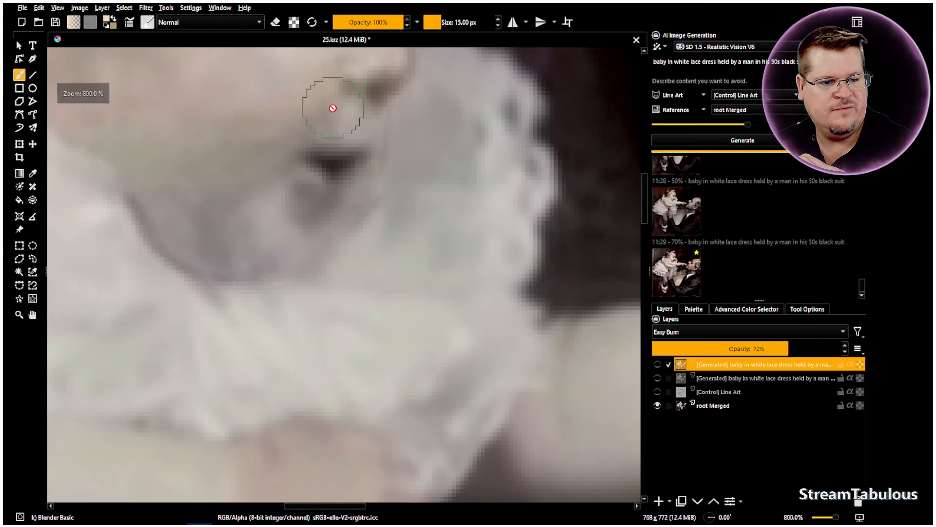
pyautogui.click(658, 365)
pyautogui.scroll(-8, 355, 219)
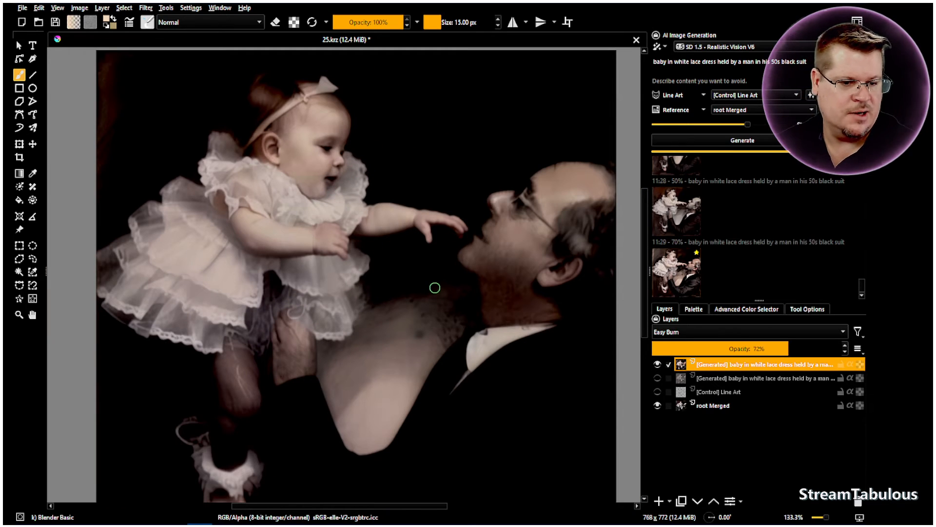
pyautogui.scroll(-1, 428, 273)
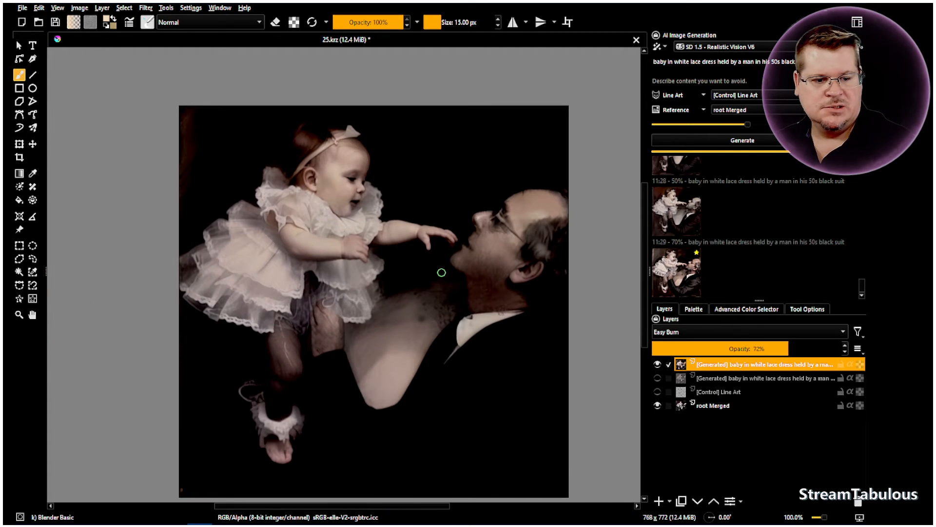
pyautogui.scroll(1, 440, 271)
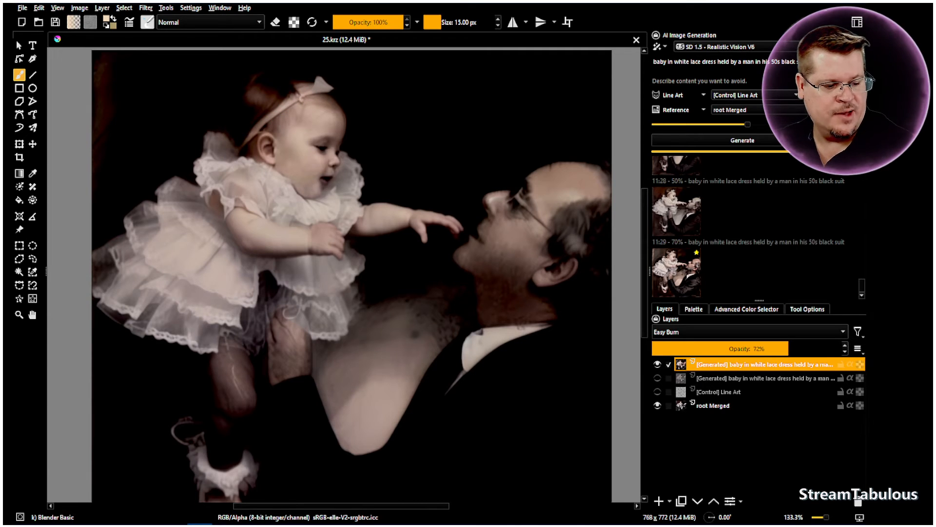
# Add a new paint layer above the generated layers and set its blending mode to Color.
pyautogui.click(659, 500)
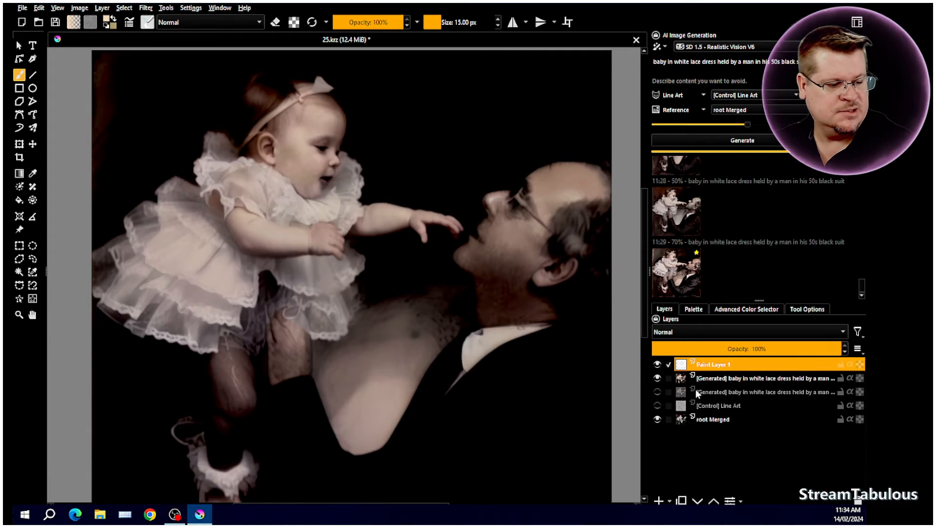
pyautogui.click(691, 328)
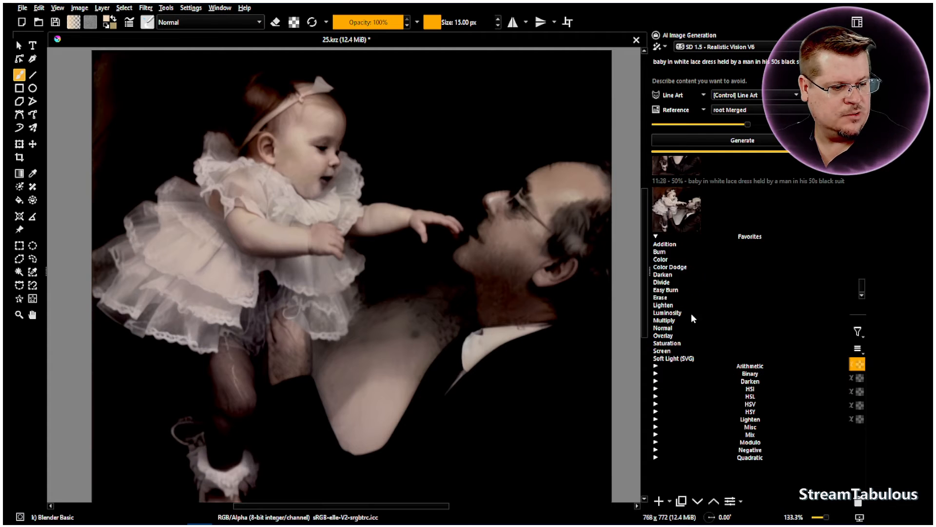
pyautogui.click(672, 259)
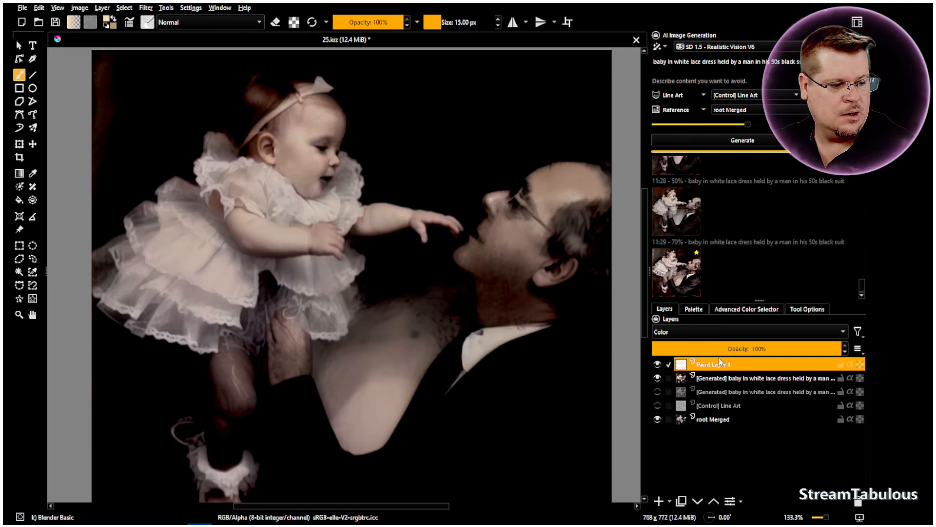
# Look through the colour selection options and pick an off-white palette swatch as the painting colour.
pyautogui.click(740, 311)
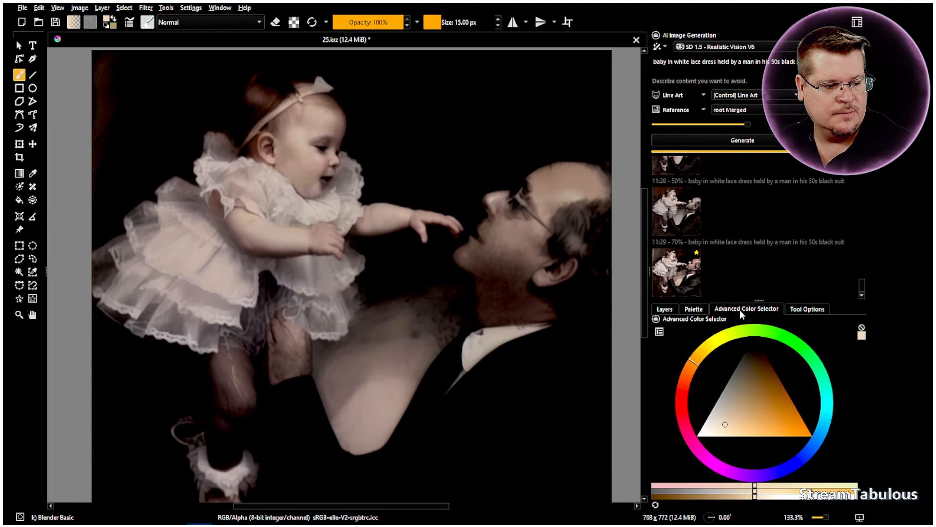
pyautogui.click(798, 311)
pyautogui.click(694, 311)
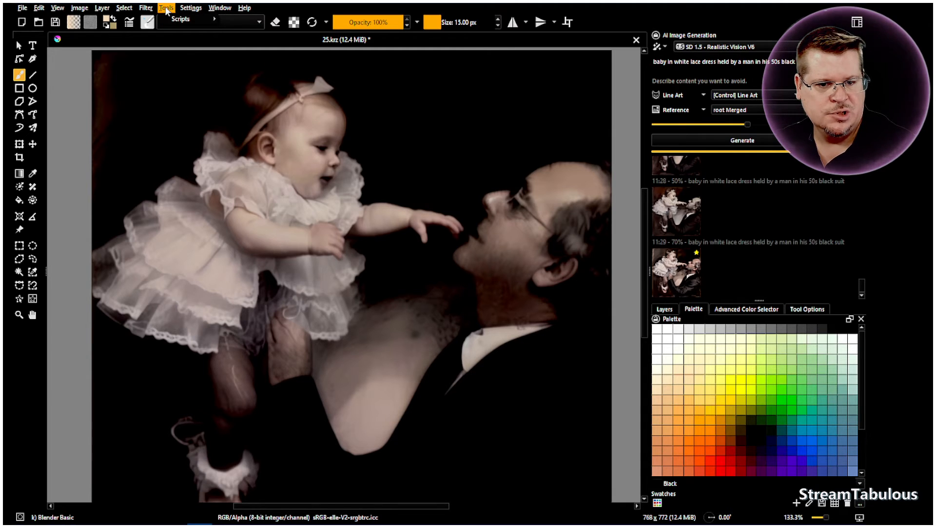
pyautogui.click(191, 8)
pyautogui.moveTo(210, 91)
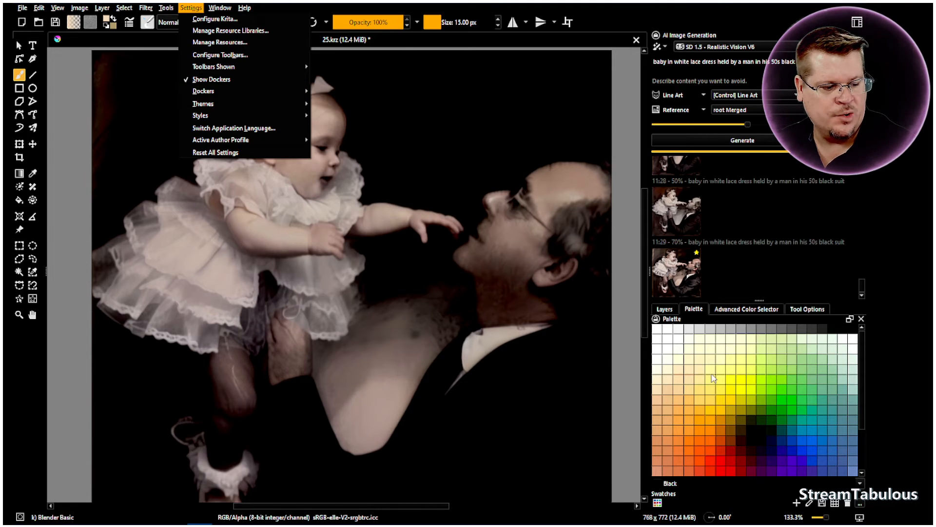
pyautogui.click(658, 333)
pyautogui.scroll(-3, 741, 391)
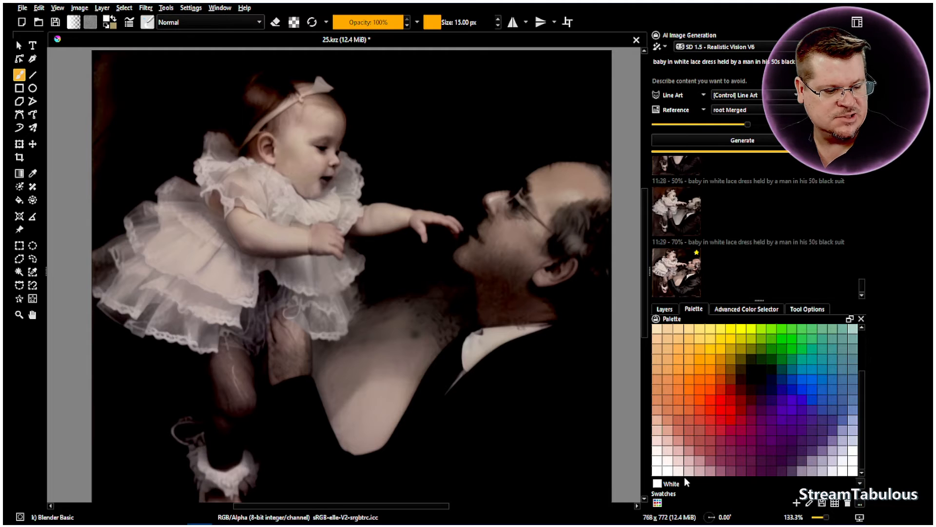
pyautogui.click(658, 450)
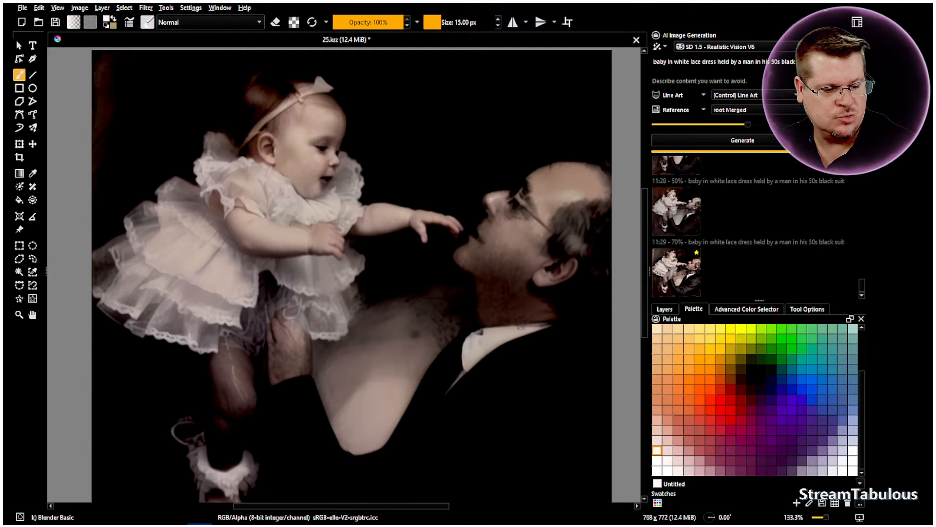
# Paint the baby's headband and bow with the Basic-1 brush at 7 px in a pale cream palette colour.
pyautogui.click(148, 23)
pyautogui.click(254, 68)
pyautogui.click(398, 27)
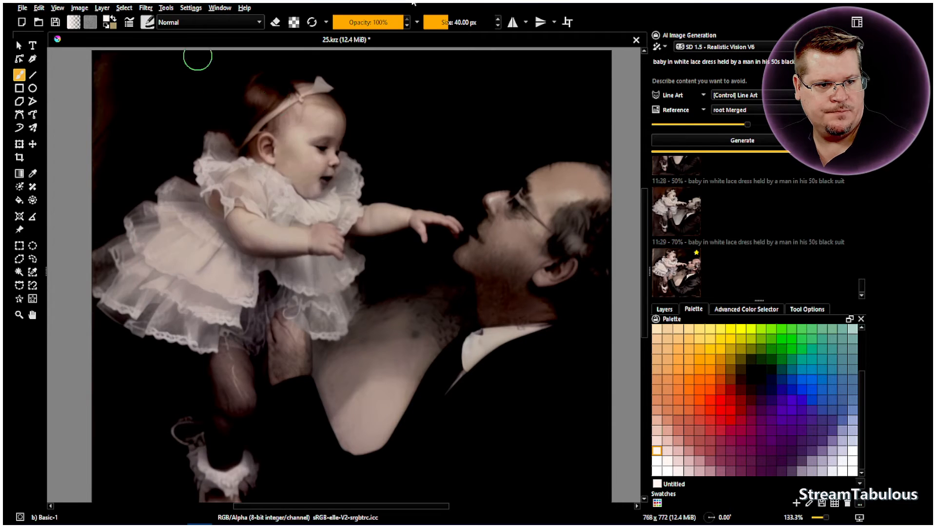
pyautogui.scroll(4, 256, 124)
pyautogui.click(444, 22)
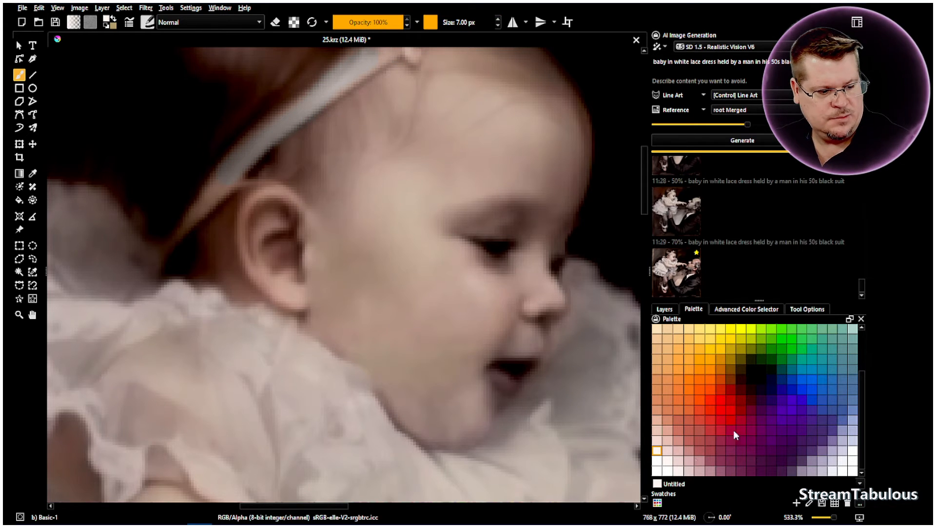
pyautogui.click(701, 330)
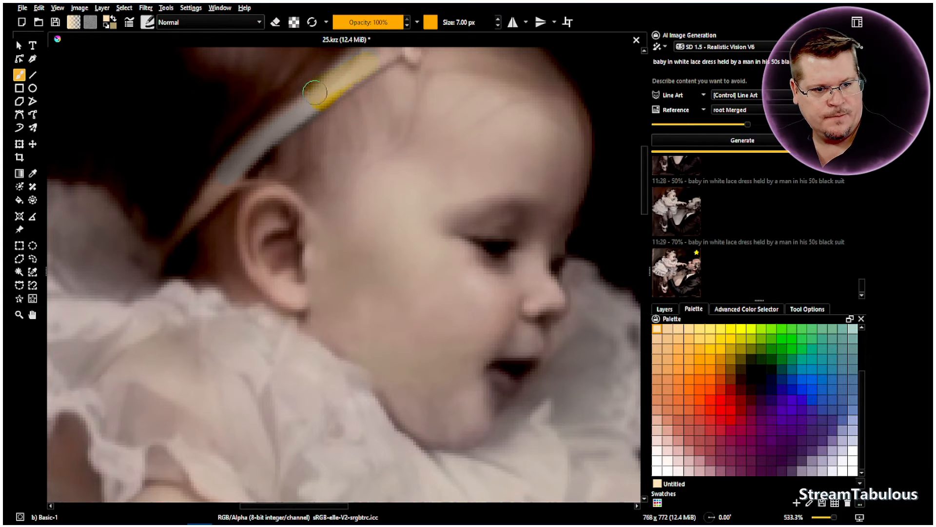
pyautogui.moveTo(240, 157); pyautogui.dragTo(161, 251)
pyautogui.scroll(-10, 305, 101)
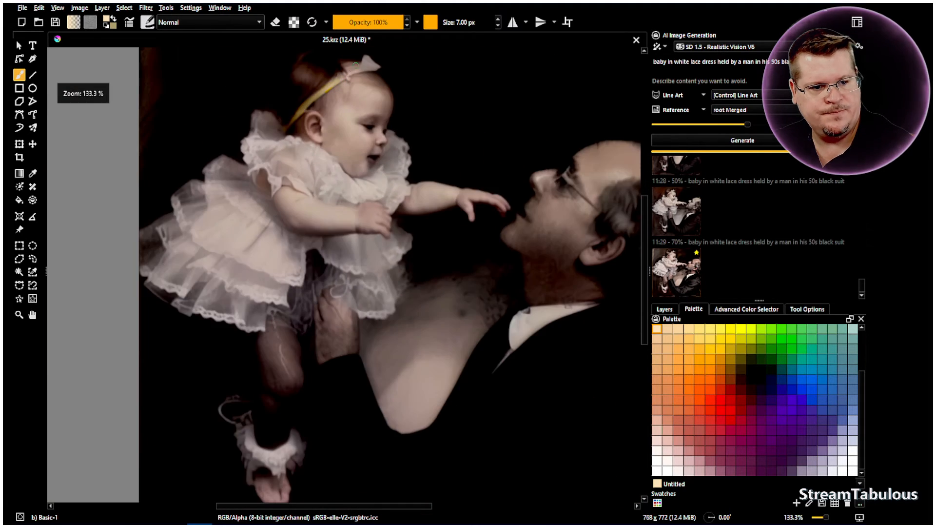
pyautogui.scroll(8, 368, 58)
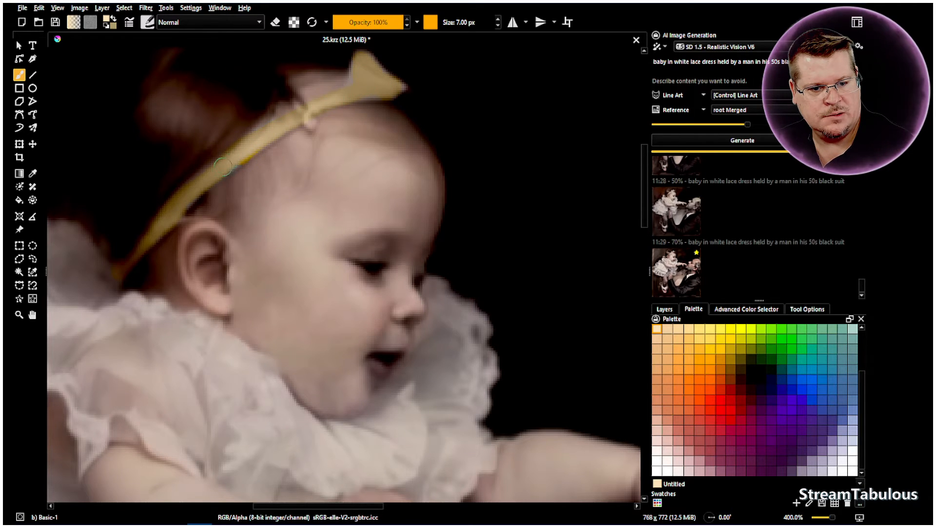
# Blend the edges of the painted headband colour with the Blender Basic brush at 15 px.
pyautogui.click(147, 22)
pyautogui.click(164, 127)
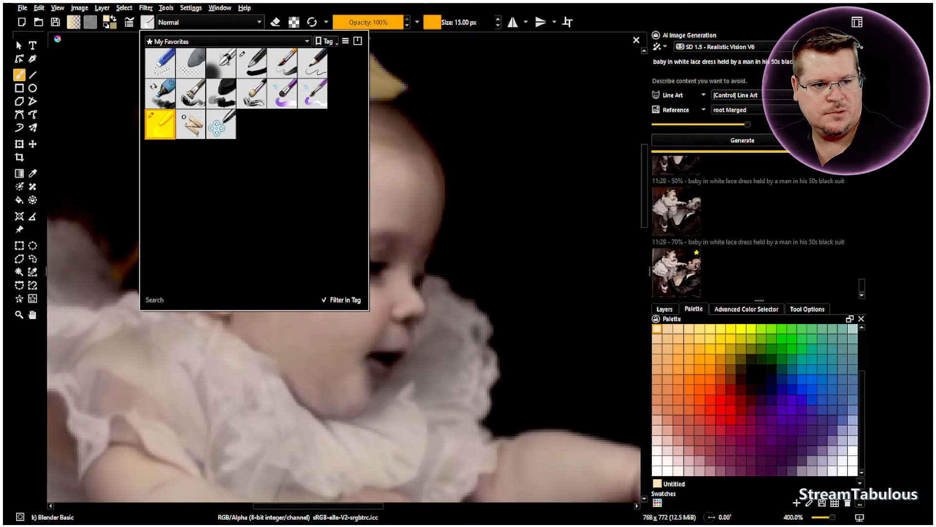
pyautogui.press('Escape')
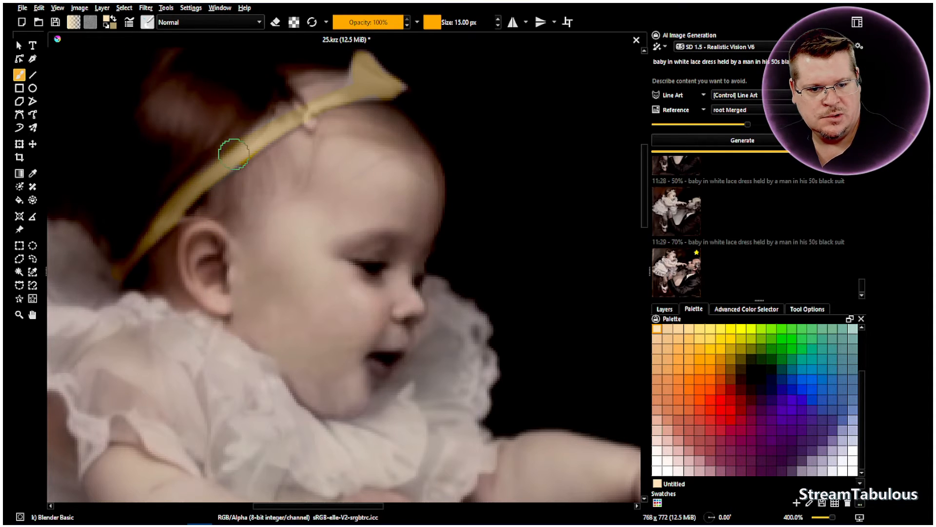
pyautogui.moveTo(235, 157)
pyautogui.mouseDown()
pyautogui.moveTo(250, 116)
pyautogui.moveTo(173, 173)
pyautogui.moveTo(200, 151)
pyautogui.moveTo(109, 250)
pyautogui.moveTo(92, 297)
pyautogui.mouseUp()
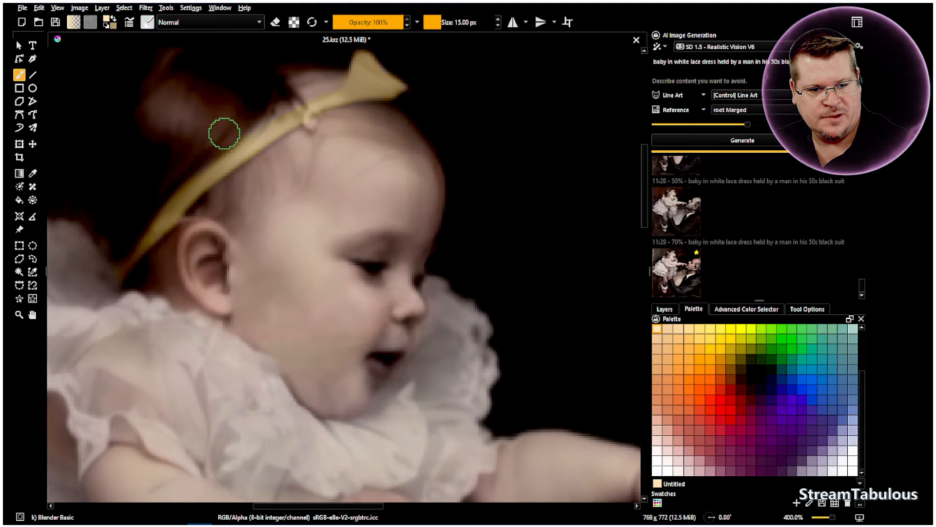
pyautogui.scroll(-2, 393, 214)
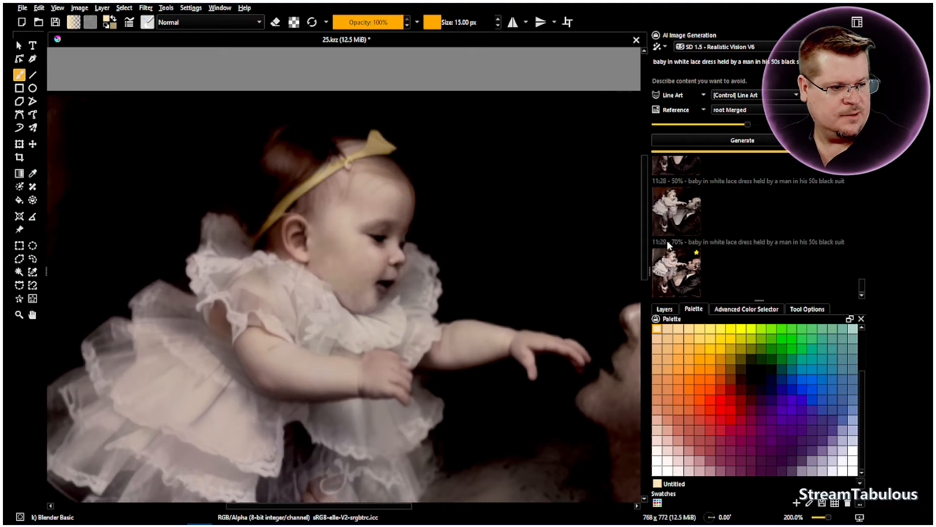
# Set Paint Layer 1's blending mode to Lighten and its opacity to 18%, comparing the layer hidden and shown.
pyautogui.click(665, 309)
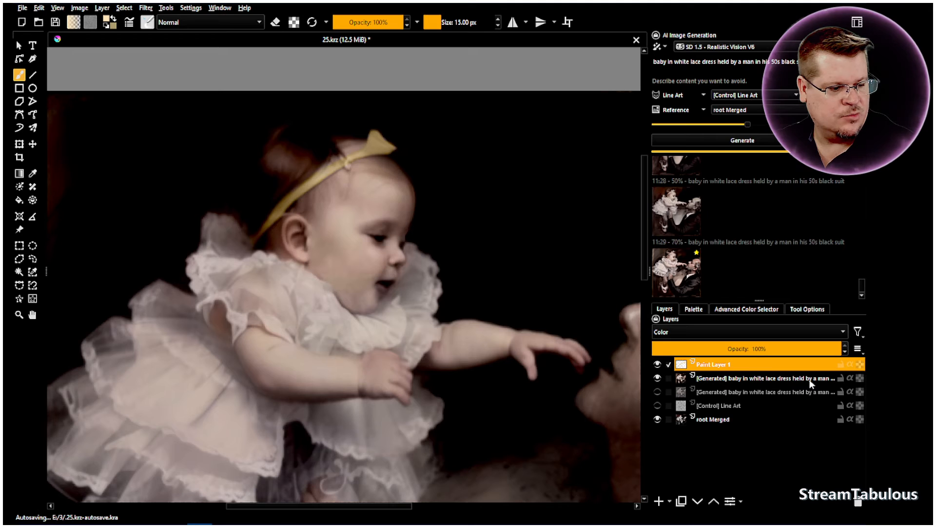
pyautogui.click(717, 333)
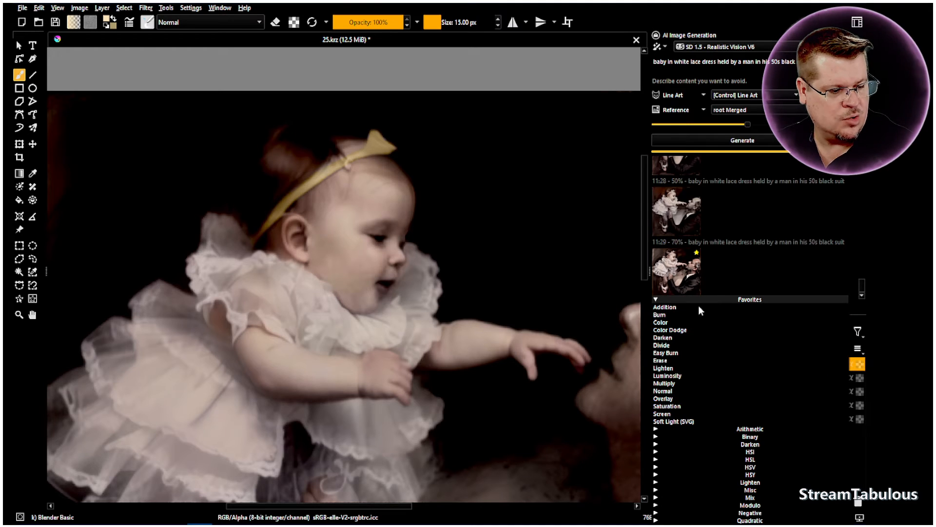
pyautogui.click(695, 368)
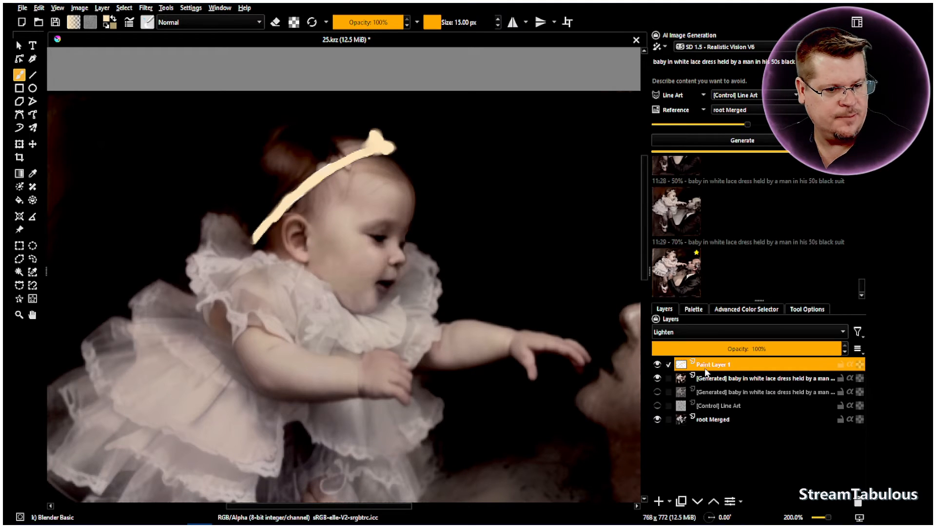
pyautogui.moveTo(832, 349); pyautogui.dragTo(765, 349)
pyautogui.scroll(-20, 765, 349)
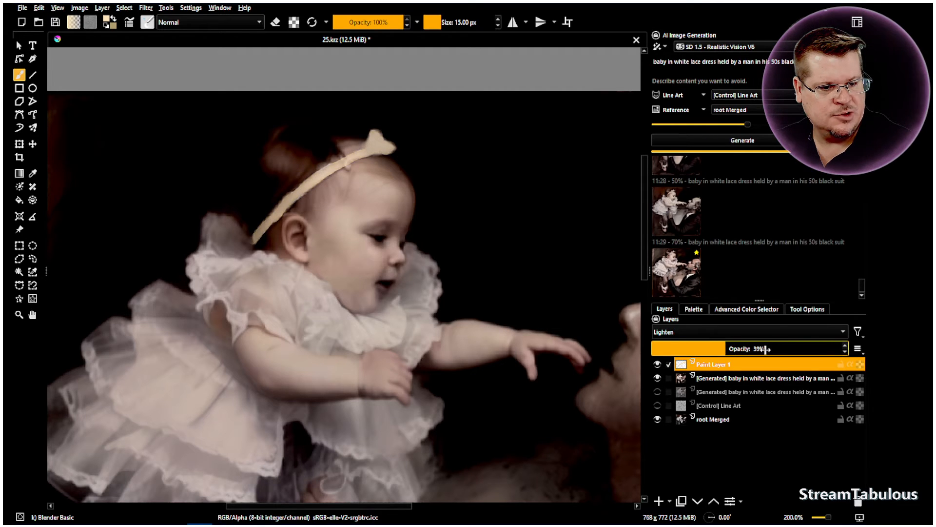
pyautogui.scroll(-4, 765, 349)
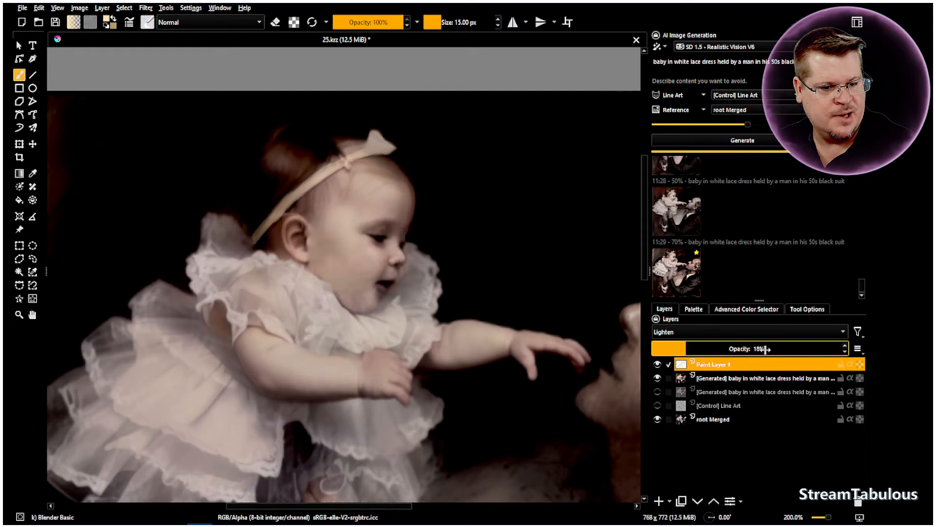
pyautogui.click(657, 365)
pyautogui.click(658, 365)
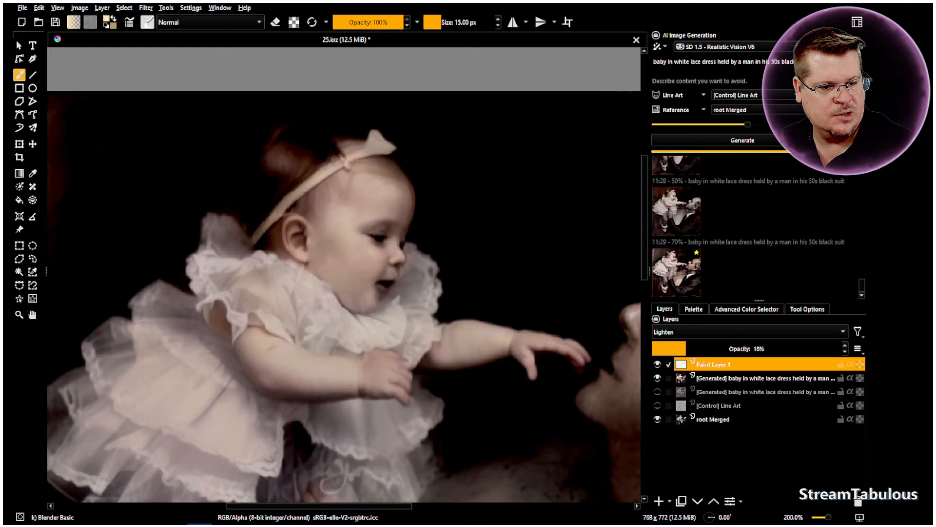
# Look through the favourite brush presets and examine the recoloured headband and bow up close and in the whole portrait.
pyautogui.scroll(3, 284, 152)
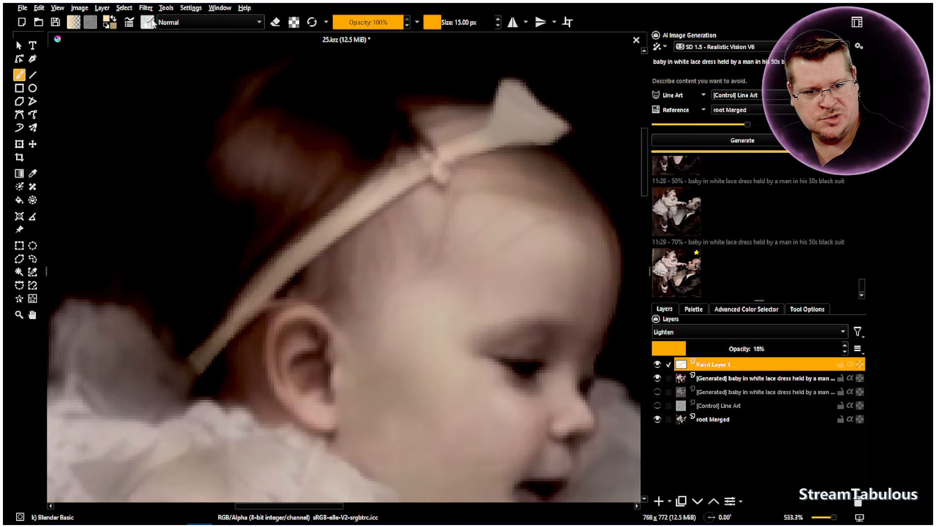
pyautogui.click(146, 23)
pyautogui.moveTo(196, 135)
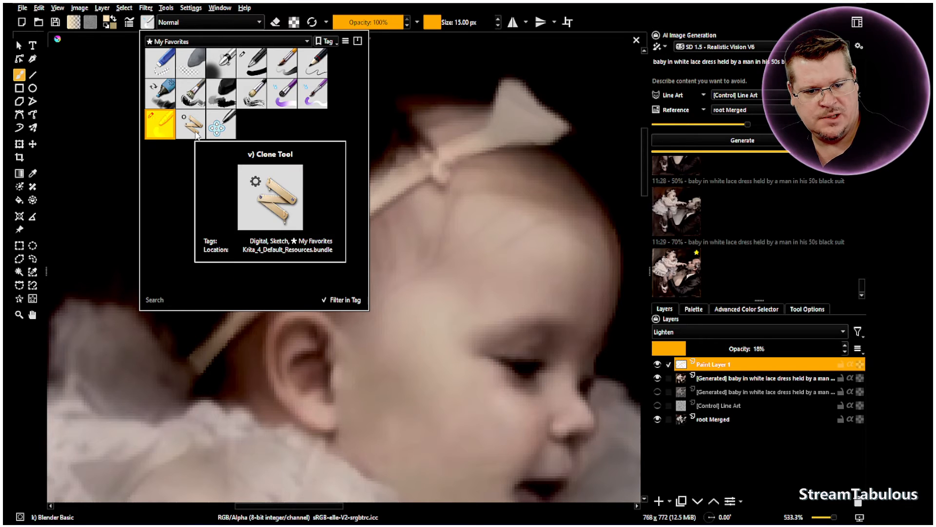
pyautogui.moveTo(164, 126)
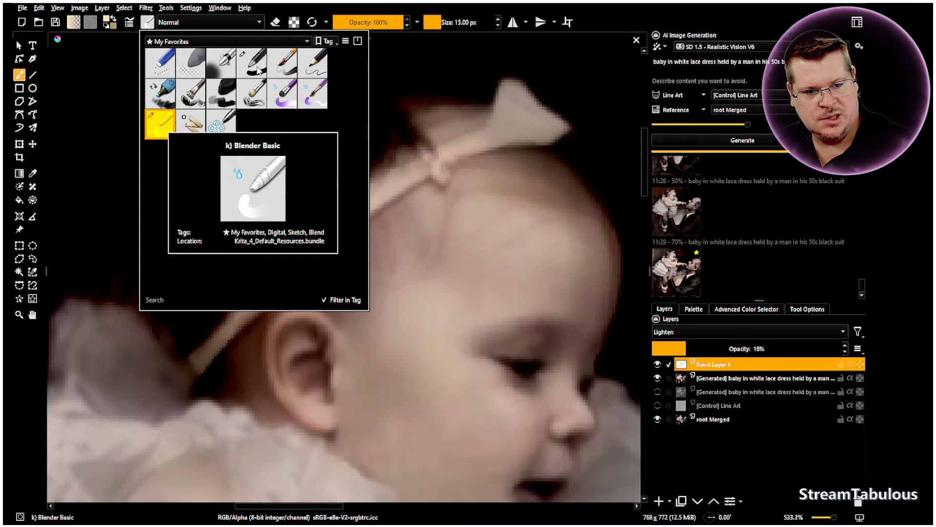
pyautogui.moveTo(257, 70)
pyautogui.moveTo(229, 65)
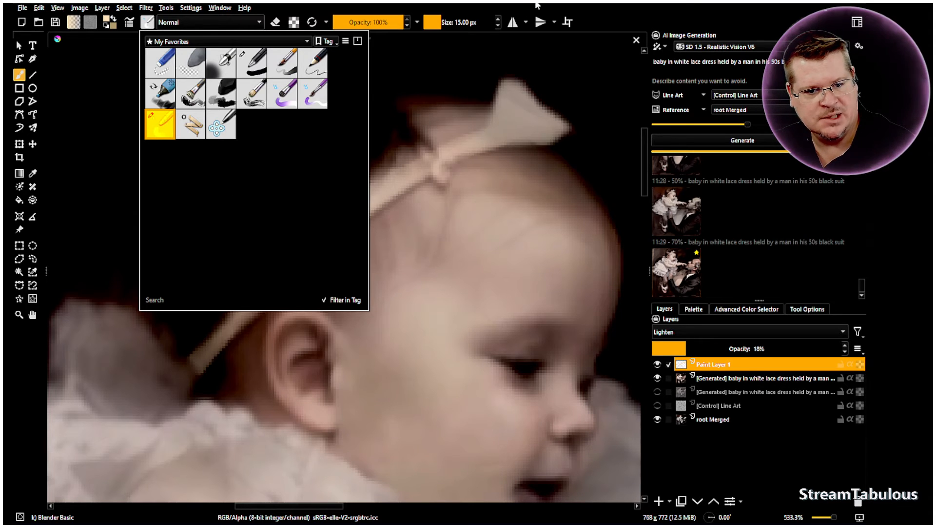
pyautogui.click(168, 49)
pyautogui.scroll(-3, 398, 300)
pyautogui.scroll(5, 398, 220)
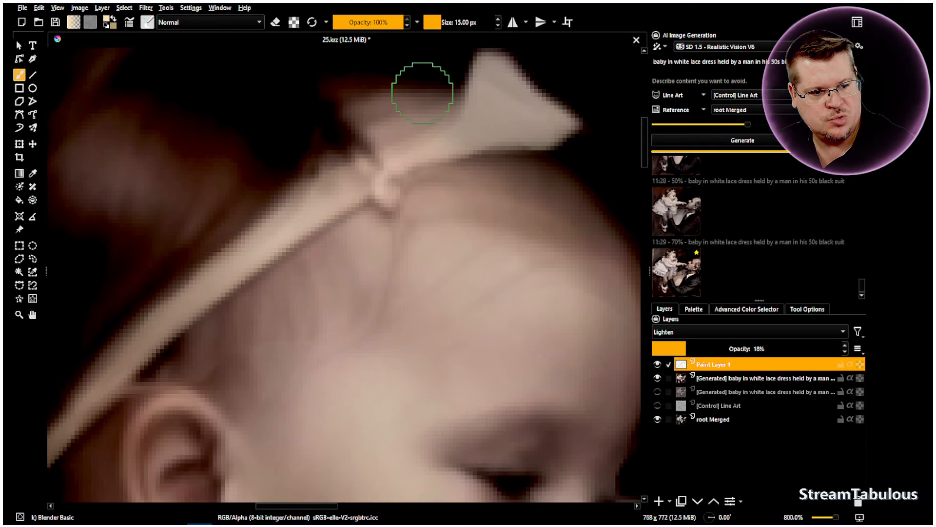
pyautogui.scroll(-6, 461, 176)
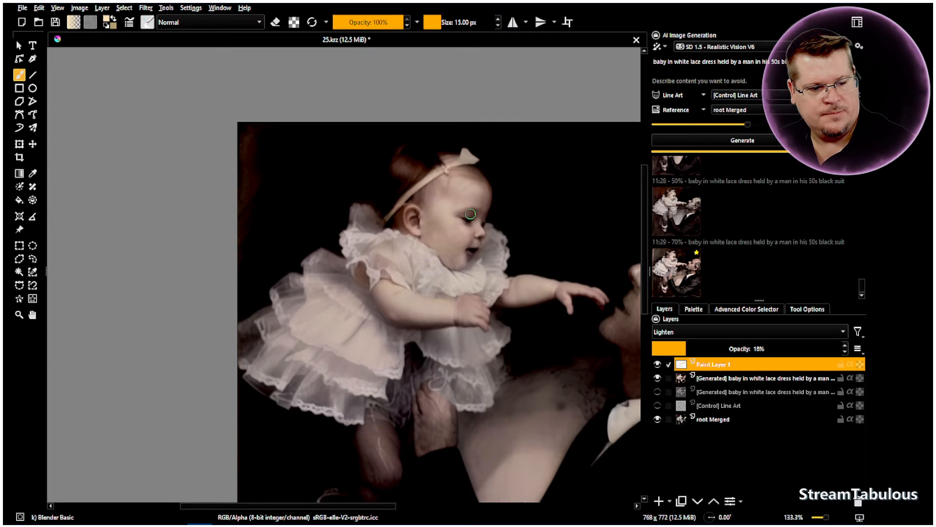
pyautogui.scroll(7, 480, 171)
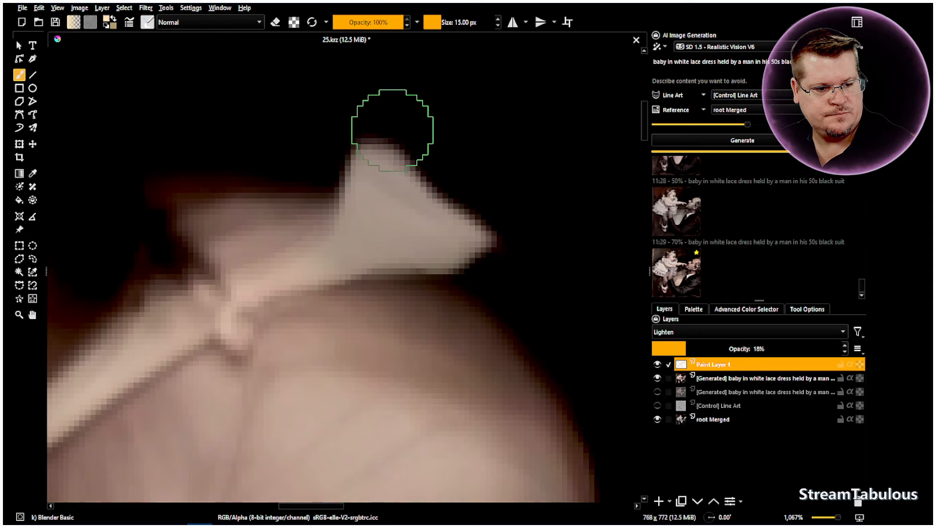
pyautogui.scroll(-5, 450, 310)
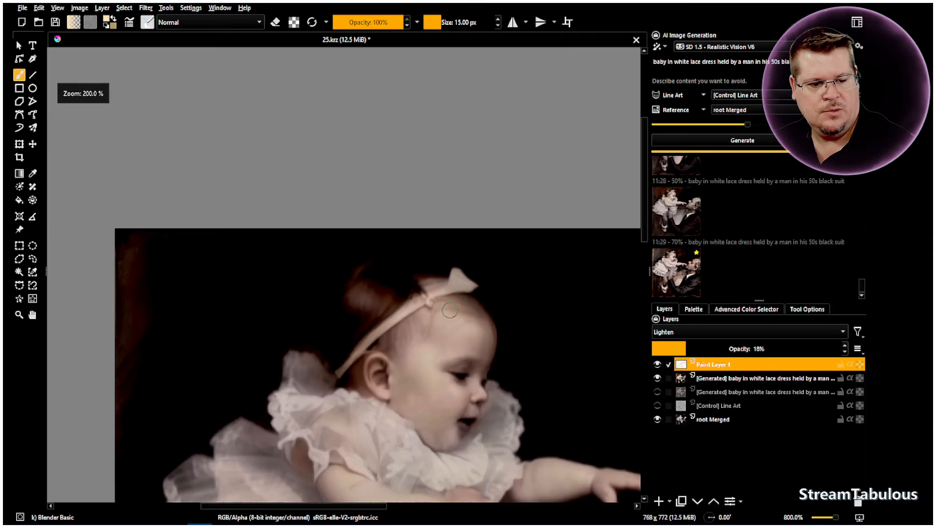
pyautogui.scroll(-4, 450, 310)
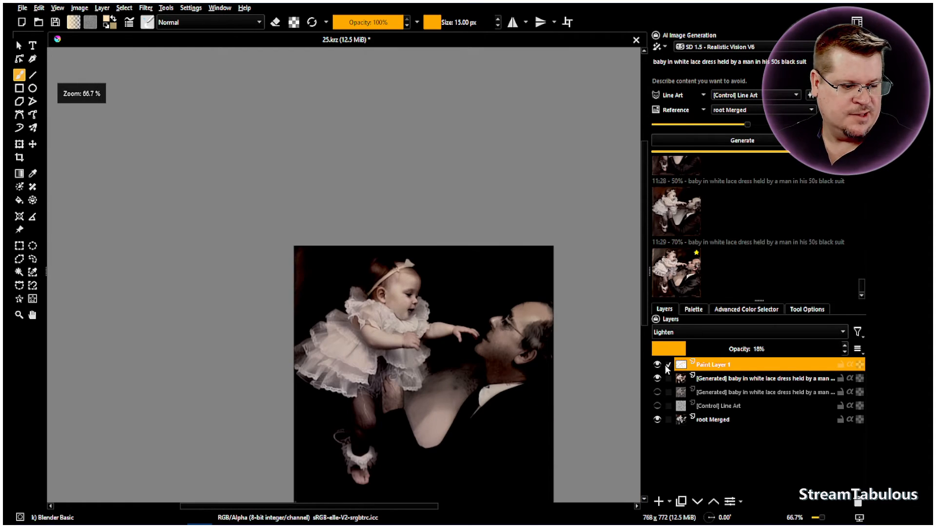
# Set Paint Layer 1's opacity to 22% and check the headband with the layer toggled.
pyautogui.moveTo(712, 352); pyautogui.dragTo(695, 346)
pyautogui.click(658, 365)
pyautogui.scroll(2, 348, 352)
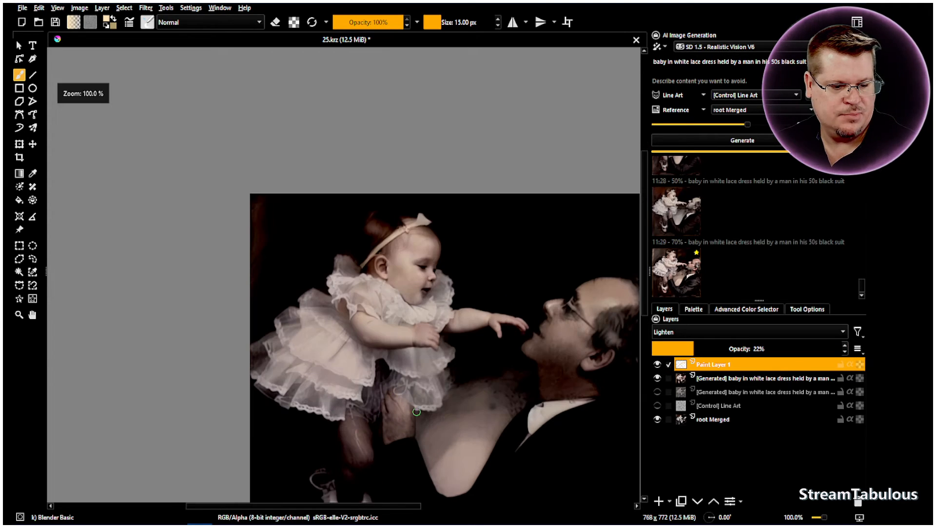
# Compare the lace skirt and the man's hand with the upper generated layer hidden and shown.
pyautogui.scroll(2, 387, 415)
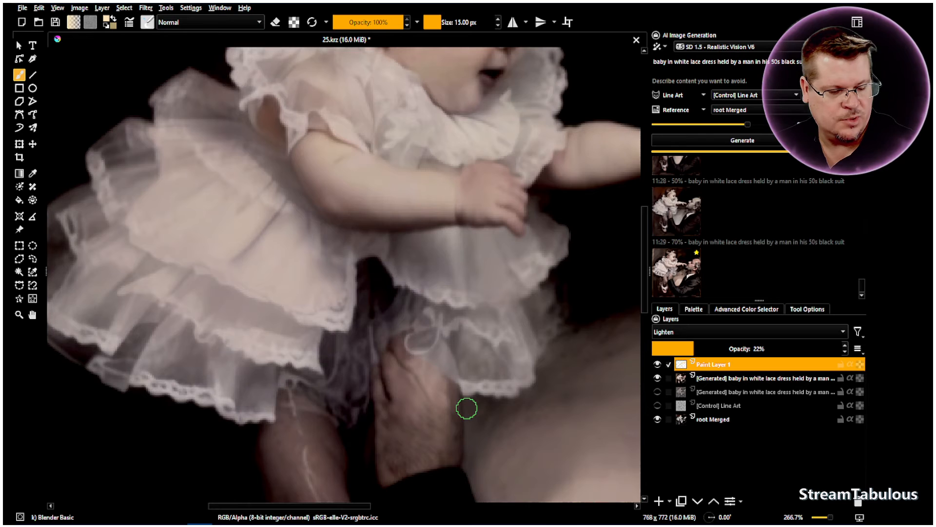
pyautogui.scroll(-2, 412, 325)
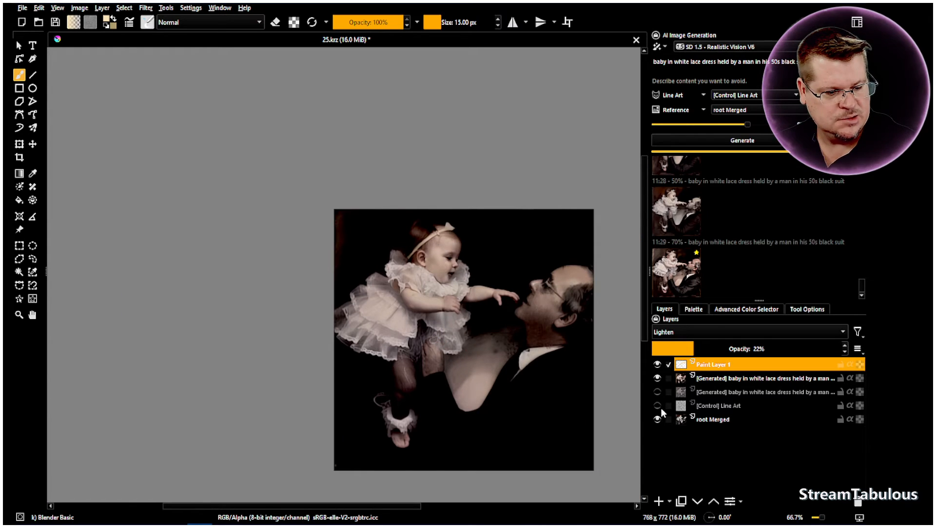
pyautogui.click(658, 378)
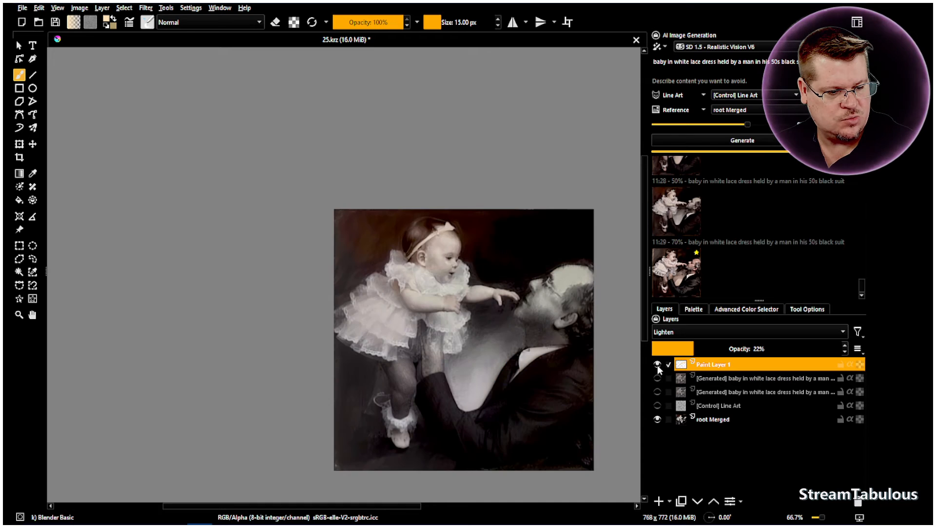
pyautogui.scroll(3, 423, 356)
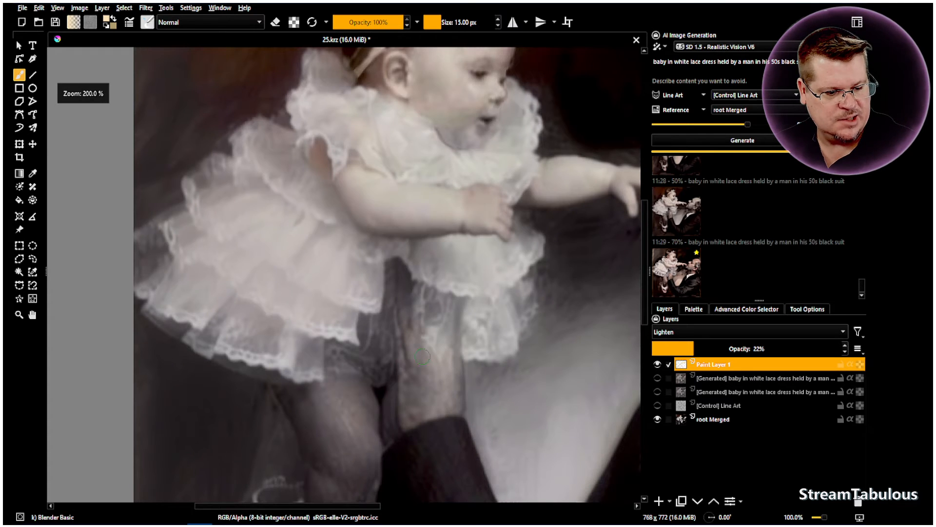
pyautogui.click(657, 378)
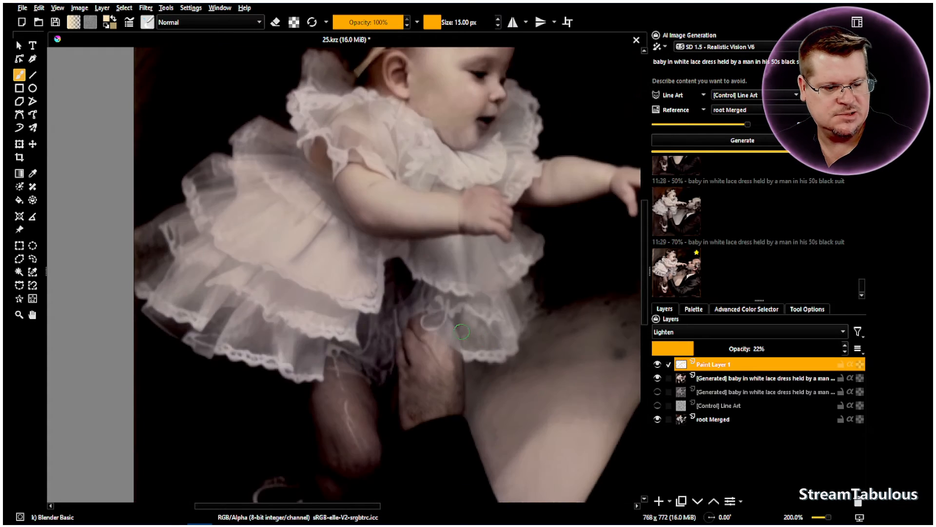
pyautogui.scroll(-1, 461, 332)
pyautogui.scroll(2, 461, 332)
pyautogui.click(657, 379)
pyautogui.click(657, 379)
# Make the lower generated layer visible and compare the portrait with and without it.
pyautogui.click(658, 393)
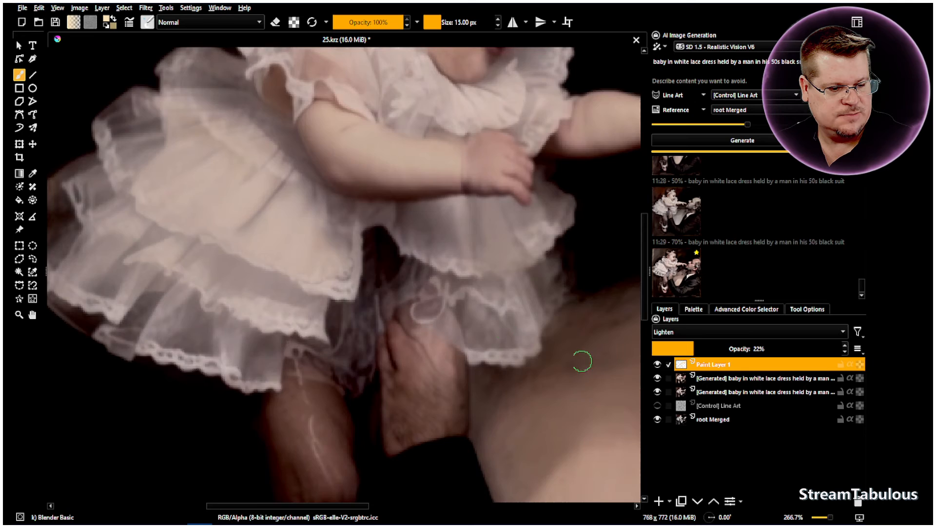
pyautogui.scroll(-2, 600, 344)
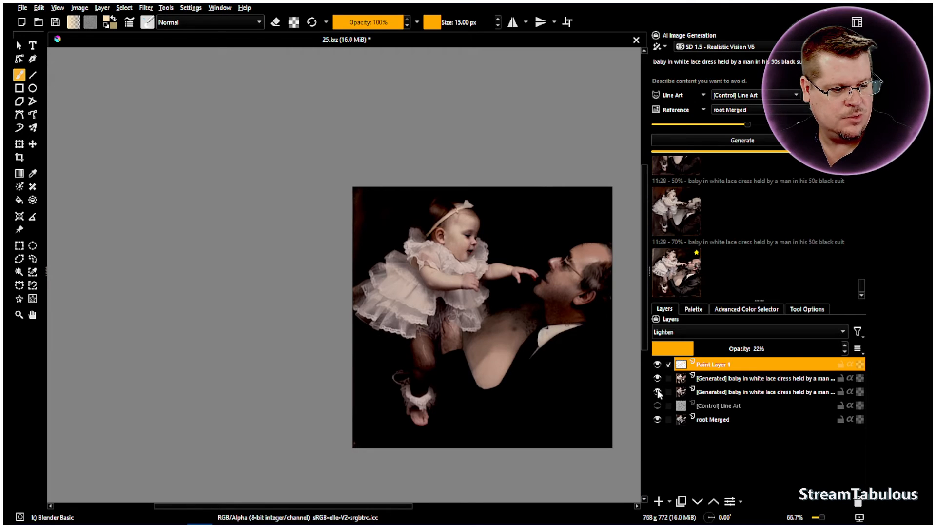
pyautogui.click(658, 391)
pyautogui.click(658, 392)
pyautogui.scroll(3, 452, 257)
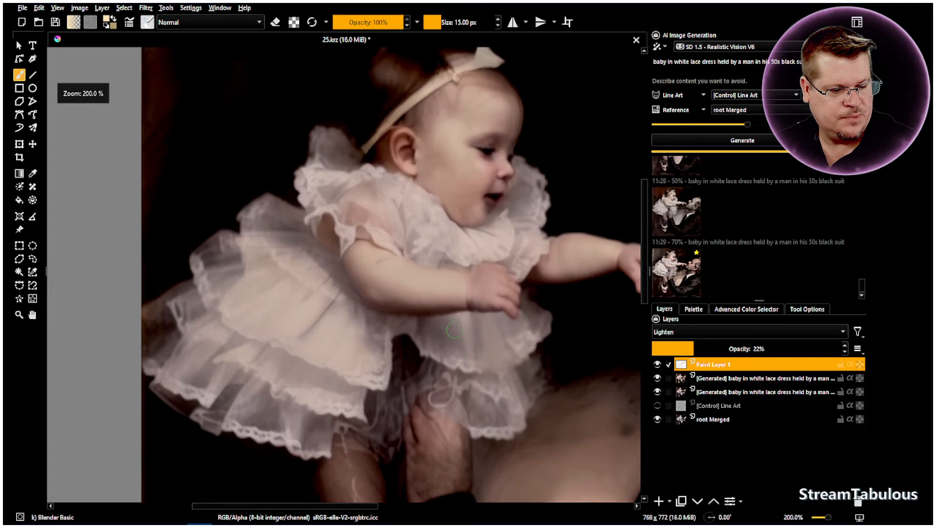
# Blend away the stray lace curls above the man's hand on the upper generated layer.
pyautogui.click(709, 379)
pyautogui.scroll(3, 419, 424)
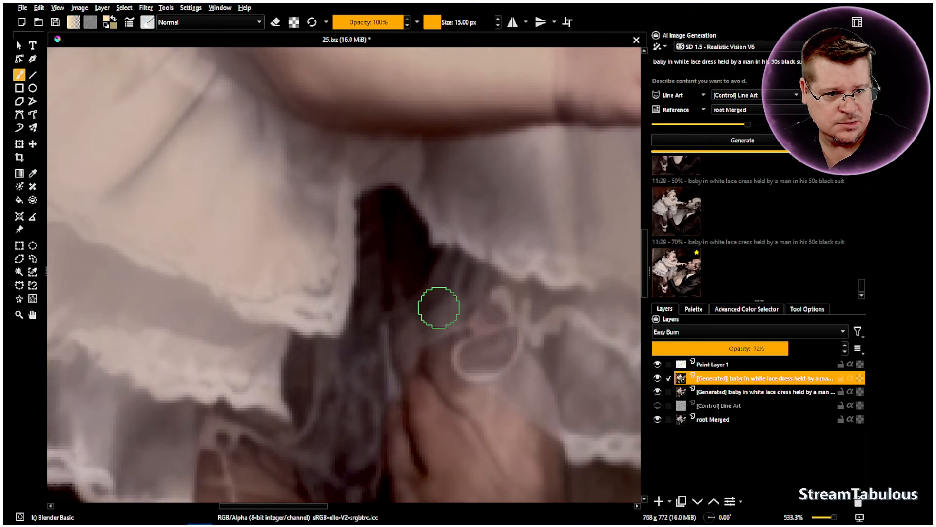
pyautogui.moveTo(435, 378)
pyautogui.mouseDown()
pyautogui.moveTo(470, 339)
pyautogui.moveTo(462, 375)
pyautogui.moveTo(496, 369)
pyautogui.mouseUp()
pyautogui.hotkey('ctrl', 'z')
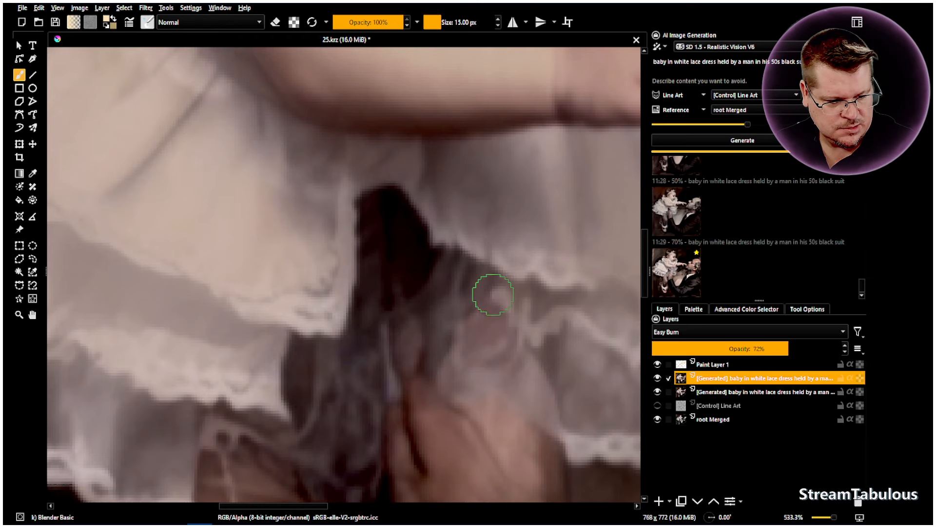
pyautogui.moveTo(477, 293)
pyautogui.mouseDown()
pyautogui.moveTo(444, 359)
pyautogui.moveTo(455, 304)
pyautogui.moveTo(448, 363)
pyautogui.moveTo(485, 280)
pyautogui.moveTo(478, 372)
pyautogui.moveTo(494, 287)
pyautogui.moveTo(494, 390)
pyautogui.moveTo(433, 301)
pyautogui.moveTo(417, 365)
pyautogui.moveTo(414, 312)
pyautogui.moveTo(405, 372)
pyautogui.moveTo(423, 320)
pyautogui.moveTo(414, 385)
pyautogui.moveTo(415, 313)
pyautogui.moveTo(409, 394)
pyautogui.moveTo(429, 314)
pyautogui.moveTo(388, 383)
pyautogui.moveTo(469, 321)
pyautogui.moveTo(462, 392)
pyautogui.moveTo(466, 339)
pyautogui.moveTo(450, 393)
pyautogui.moveTo(524, 354)
pyautogui.mouseUp()
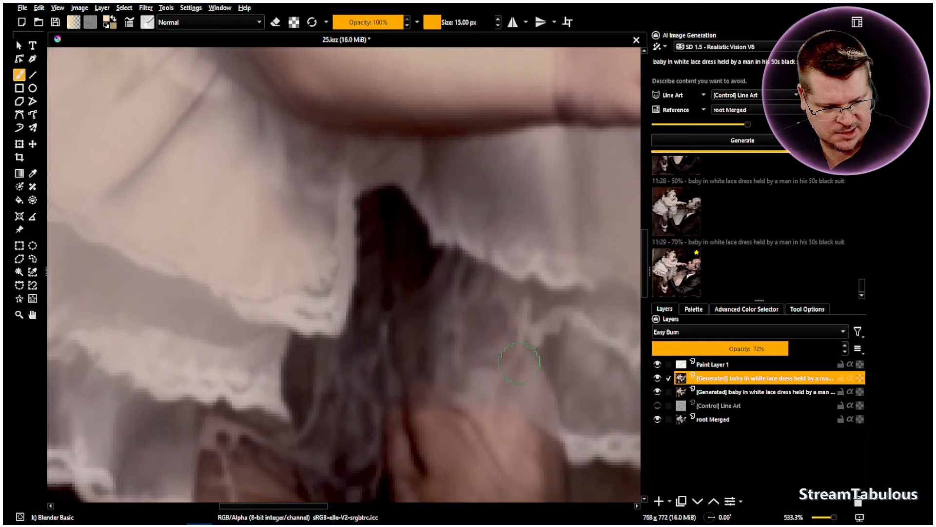
pyautogui.moveTo(541, 405); pyautogui.dragTo(409, 381)
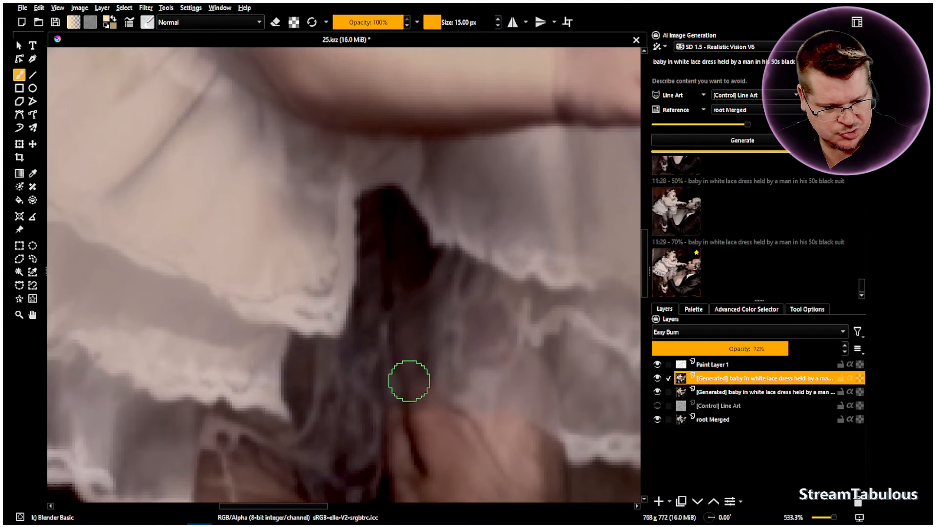
pyautogui.click(712, 392)
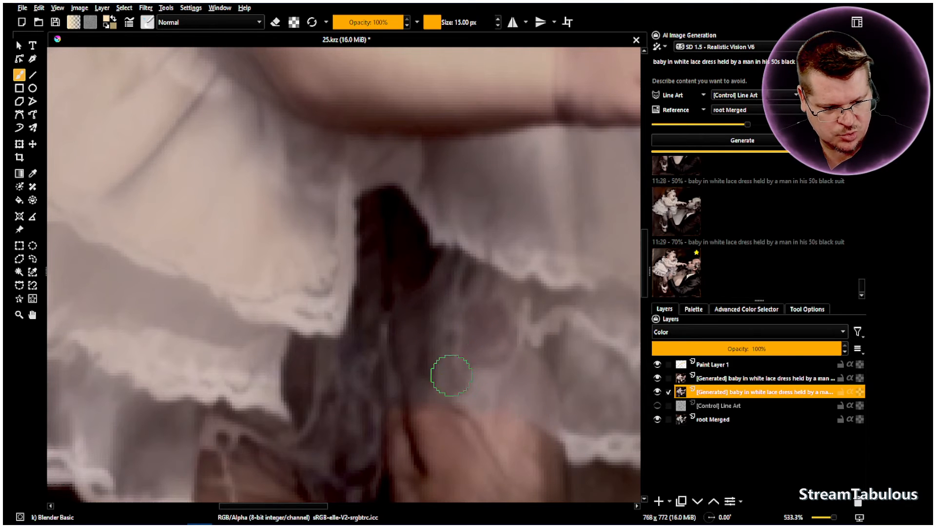
# Examine the smoothed lace in the whole portrait and compare the picture with both generated layers hidden and shown.
pyautogui.scroll(-3, 465, 387)
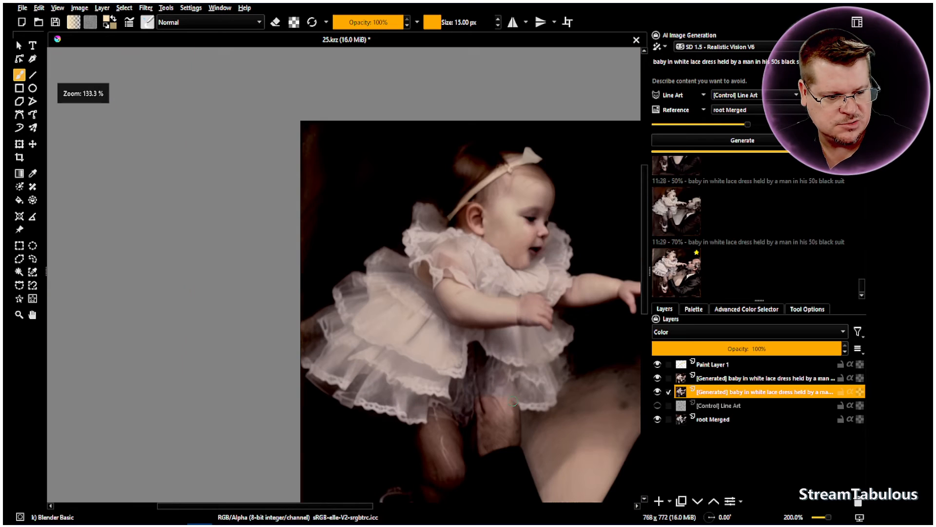
pyautogui.scroll(3, 503, 397)
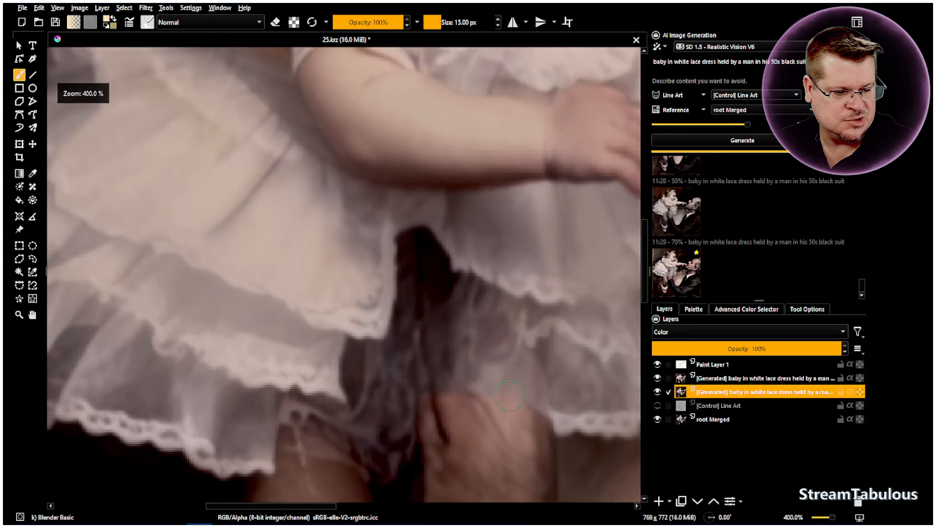
pyautogui.scroll(-8, 510, 395)
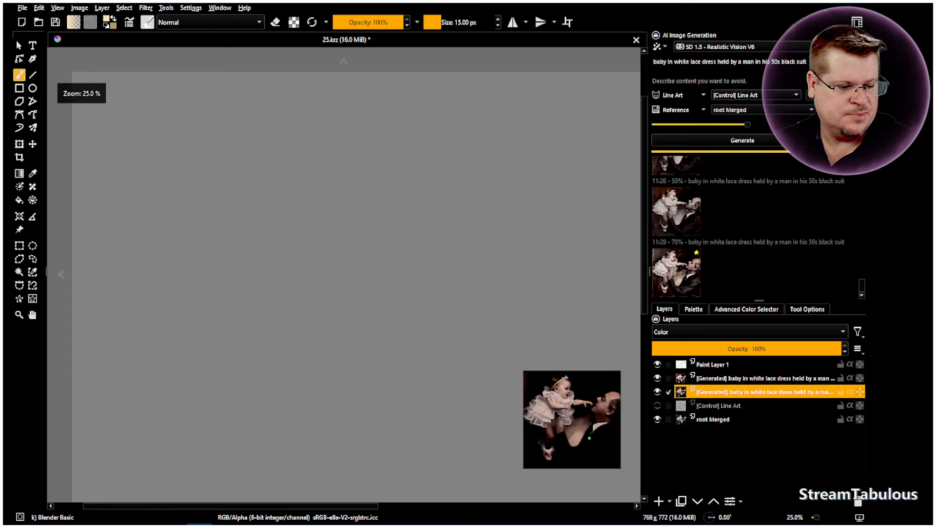
pyautogui.scroll(4, 590, 438)
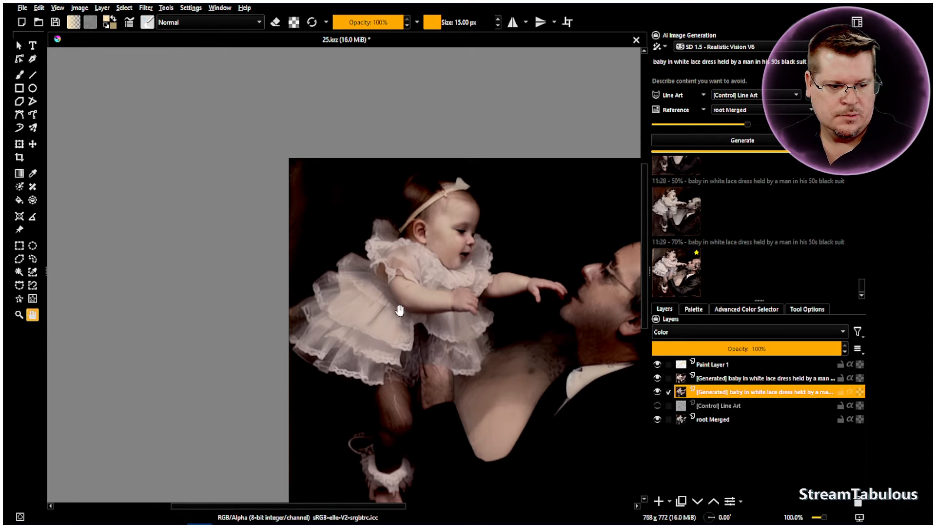
pyautogui.press('1')
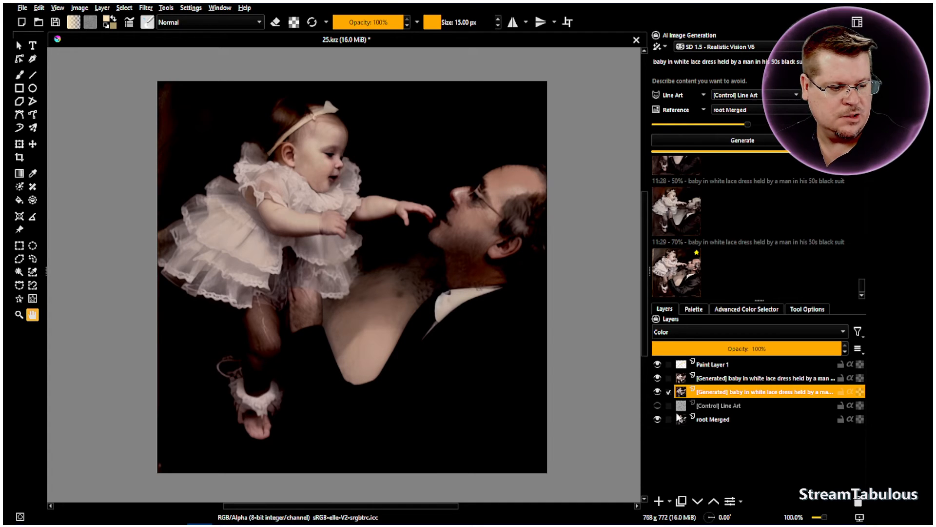
pyautogui.click(657, 379)
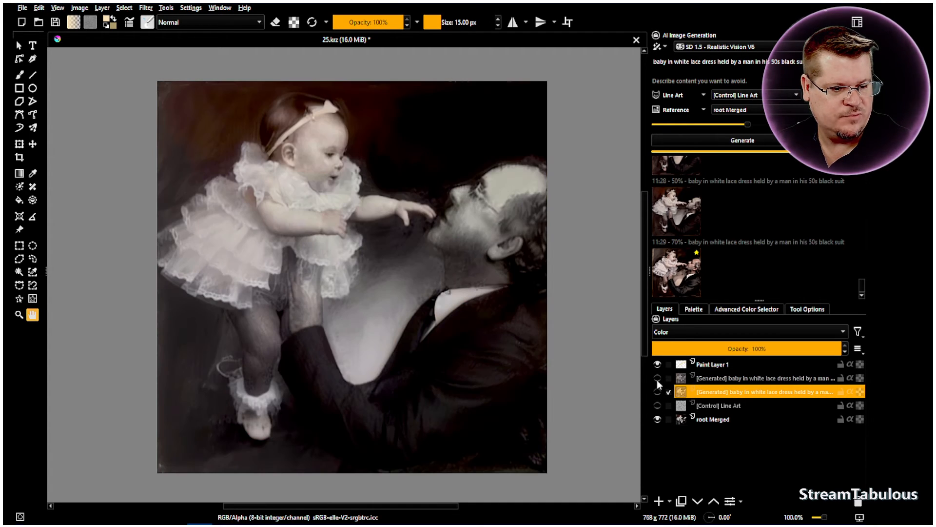
pyautogui.click(657, 379)
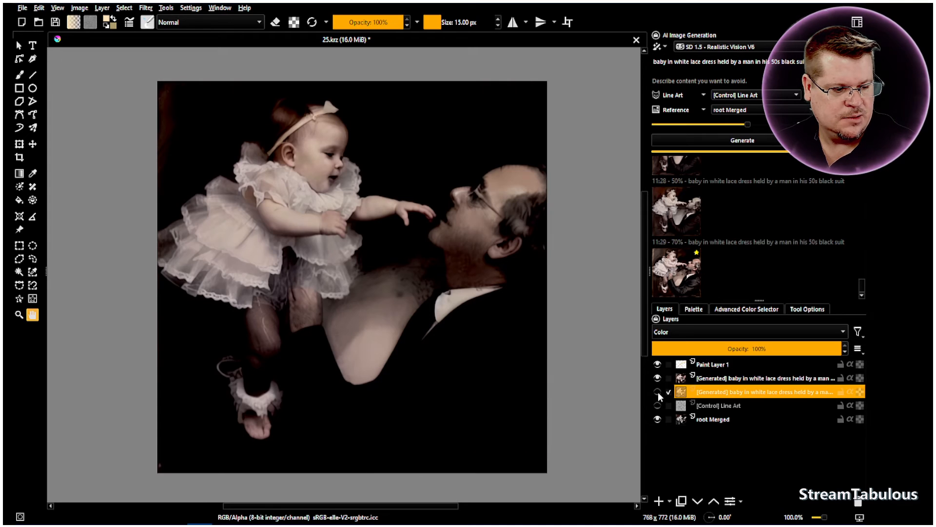
# Set the brush size to 34 px and smooth the dark speckles on the man's shirt below his chin, on the upper generated and root Merged layers.
pyautogui.scroll(3, 423, 289)
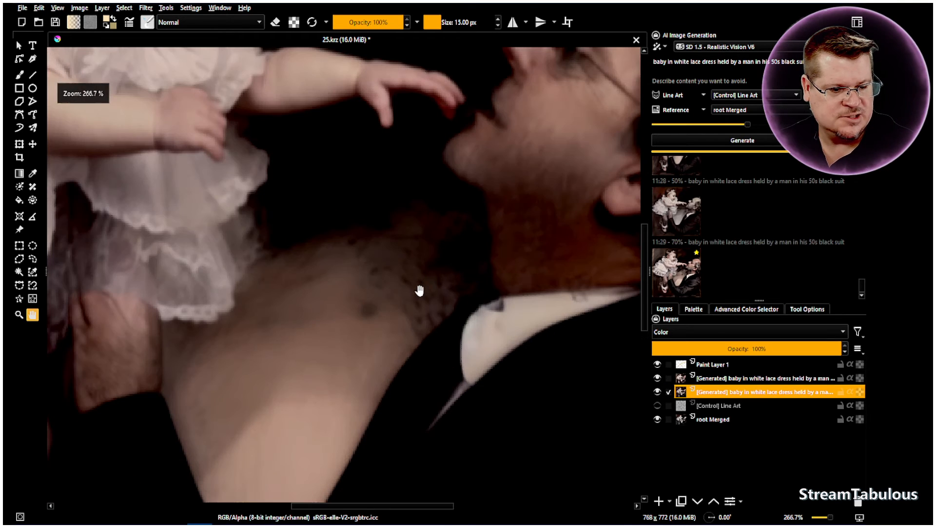
pyautogui.scroll(-5, 297, 271)
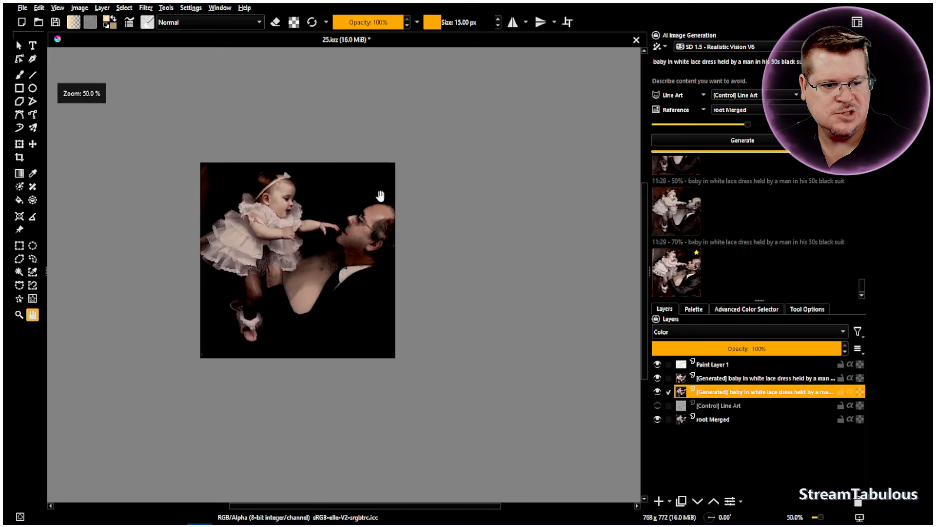
pyautogui.scroll(3, 288, 272)
pyautogui.scroll(2, 292, 360)
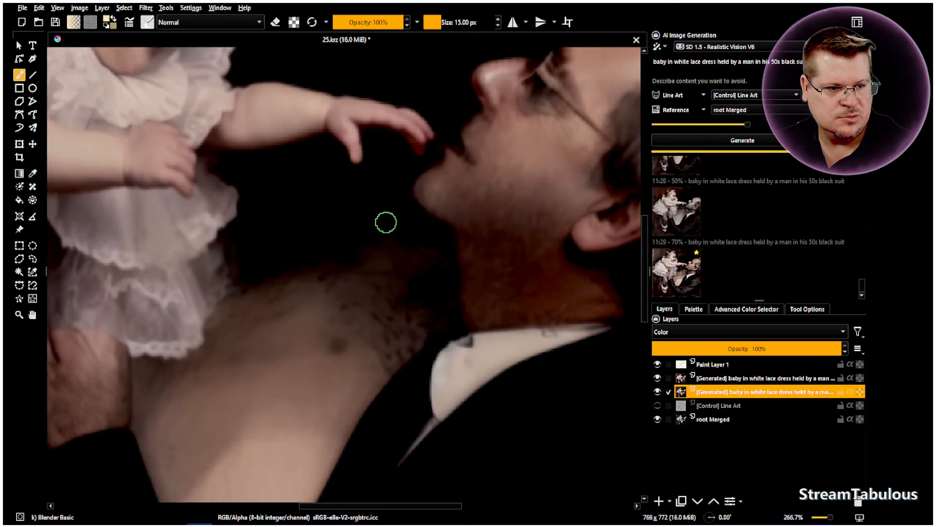
pyautogui.click(445, 22)
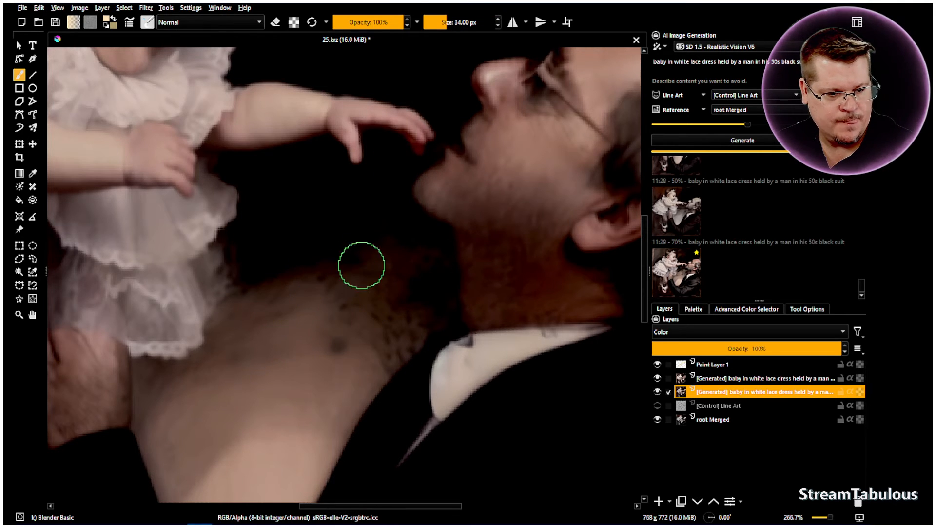
pyautogui.click(703, 380)
pyautogui.moveTo(385, 351)
pyautogui.mouseDown()
pyautogui.moveTo(431, 315)
pyautogui.moveTo(392, 323)
pyautogui.moveTo(315, 367)
pyautogui.moveTo(391, 319)
pyautogui.moveTo(435, 275)
pyautogui.moveTo(332, 331)
pyautogui.moveTo(389, 281)
pyautogui.moveTo(306, 292)
pyautogui.moveTo(379, 259)
pyautogui.moveTo(293, 293)
pyautogui.moveTo(314, 270)
pyautogui.moveTo(393, 250)
pyautogui.moveTo(391, 268)
pyautogui.moveTo(414, 258)
pyautogui.moveTo(433, 275)
pyautogui.mouseUp()
pyautogui.click(695, 414)
pyautogui.moveTo(317, 379)
pyautogui.mouseDown()
pyautogui.moveTo(393, 327)
pyautogui.moveTo(367, 368)
pyautogui.moveTo(423, 303)
pyautogui.mouseUp()
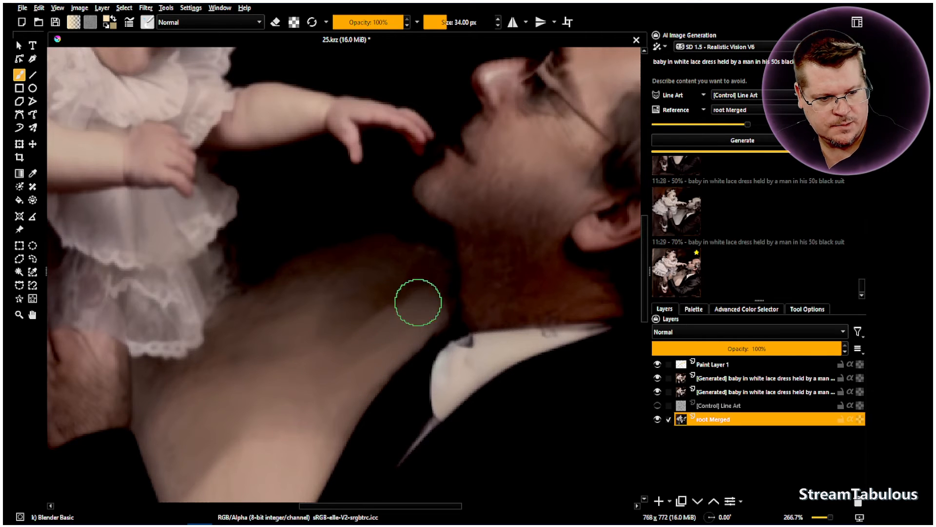
pyautogui.press('1')
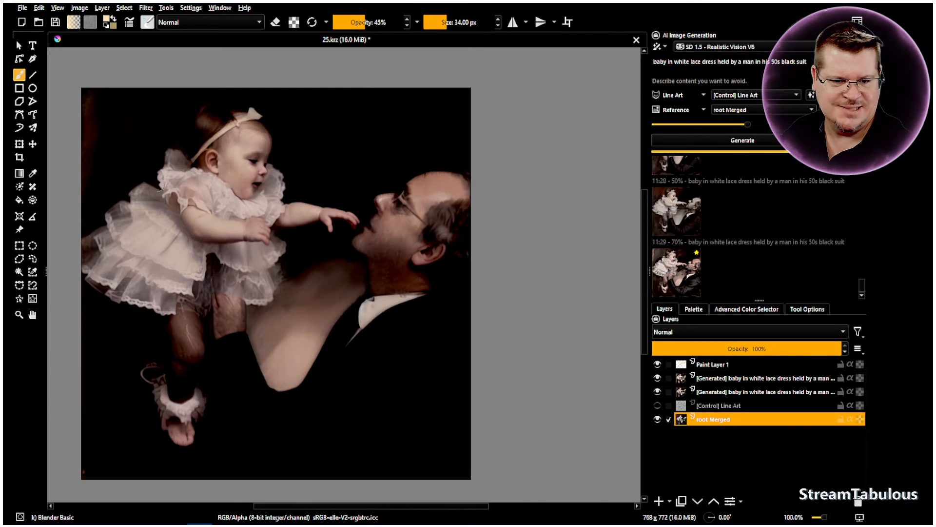
# Set the brush to 144.86 px and 56% opacity and blend the reddish background behind the baby on the root Merged layer.
pyautogui.hotkey('ctrl', '=')
pyautogui.hotkey('ctrl', '=')
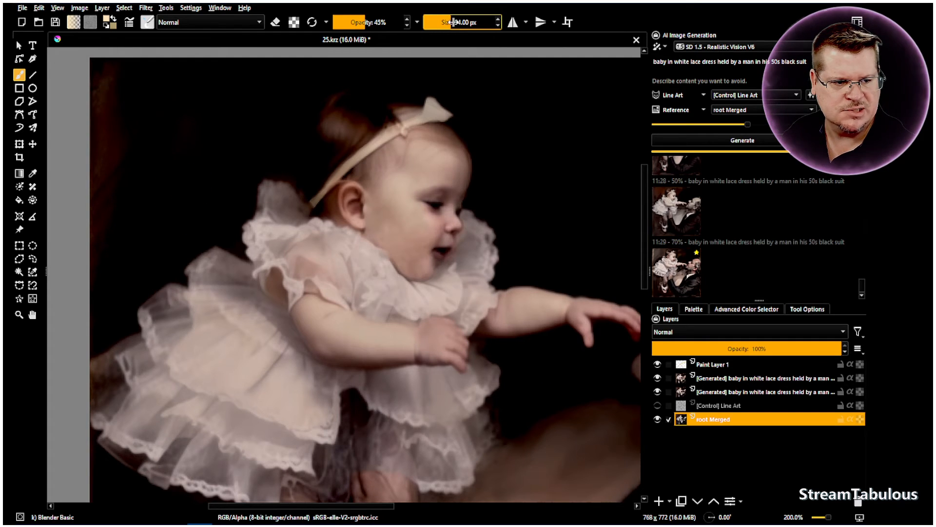
pyautogui.moveTo(461, 22); pyautogui.dragTo(460, 22)
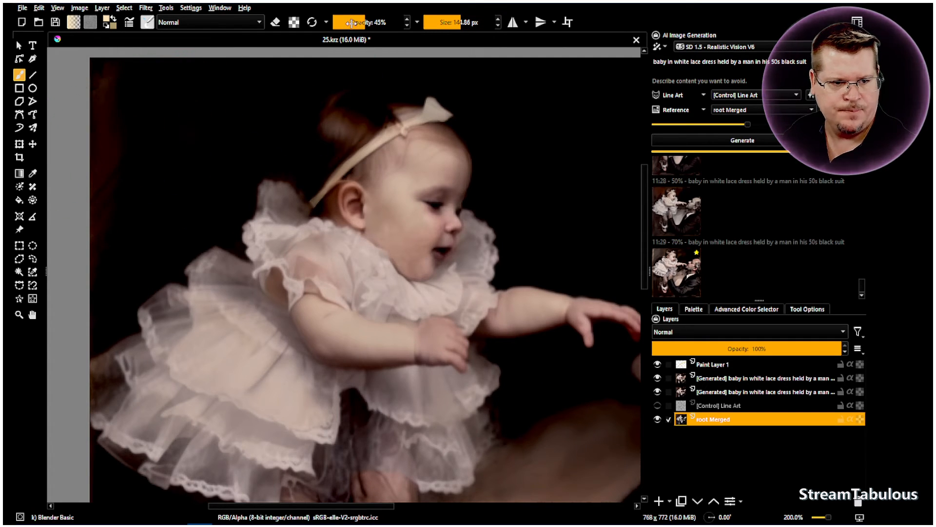
pyautogui.moveTo(369, 22); pyautogui.dragTo(378, 22)
pyautogui.moveTo(147, 115)
pyautogui.mouseDown()
pyautogui.moveTo(73, 188)
pyautogui.moveTo(52, 94)
pyautogui.moveTo(111, 195)
pyautogui.mouseUp()
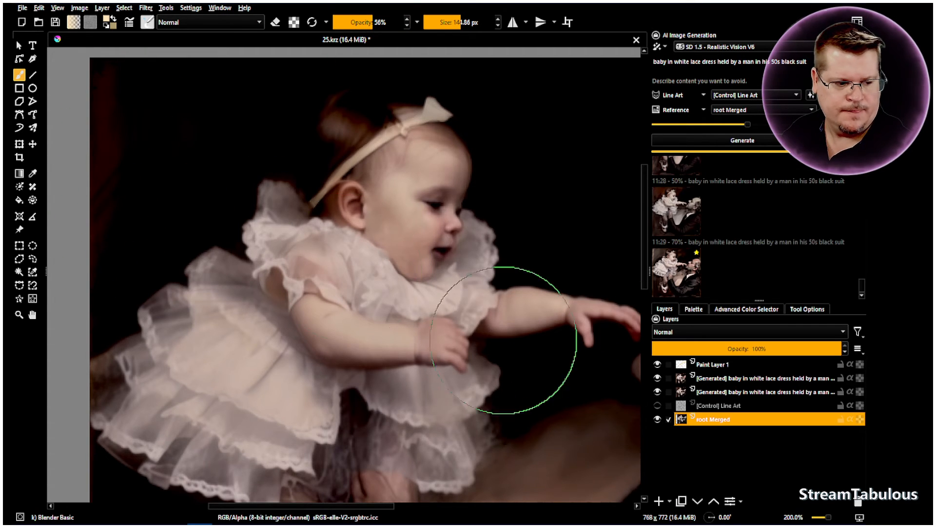
# Blend the reddish background behind the baby on both generated layers and check the whole portrait.
pyautogui.click(697, 390)
pyautogui.moveTo(79, 209); pyautogui.dragTo(66, 83)
pyautogui.click(711, 379)
pyautogui.moveTo(195, 150)
pyautogui.mouseDown()
pyautogui.moveTo(95, 161)
pyautogui.moveTo(152, 163)
pyautogui.mouseUp()
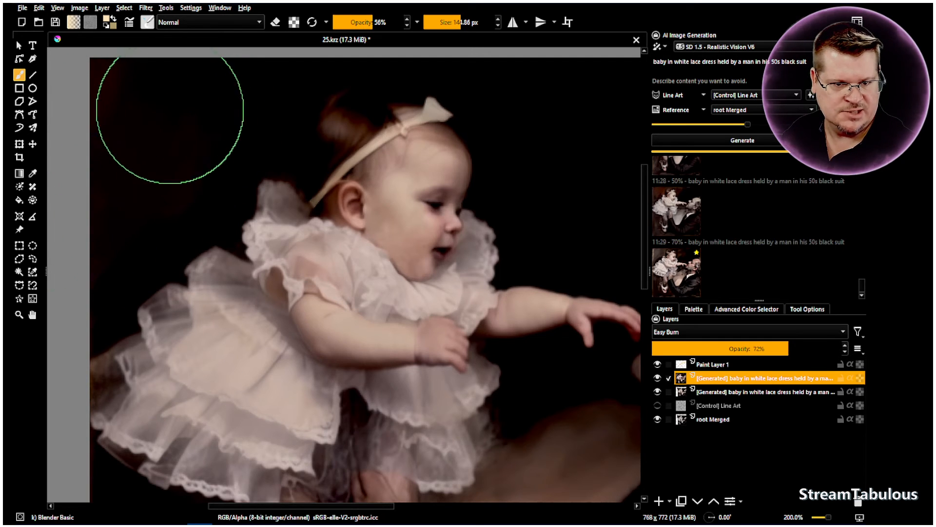
pyautogui.click(708, 393)
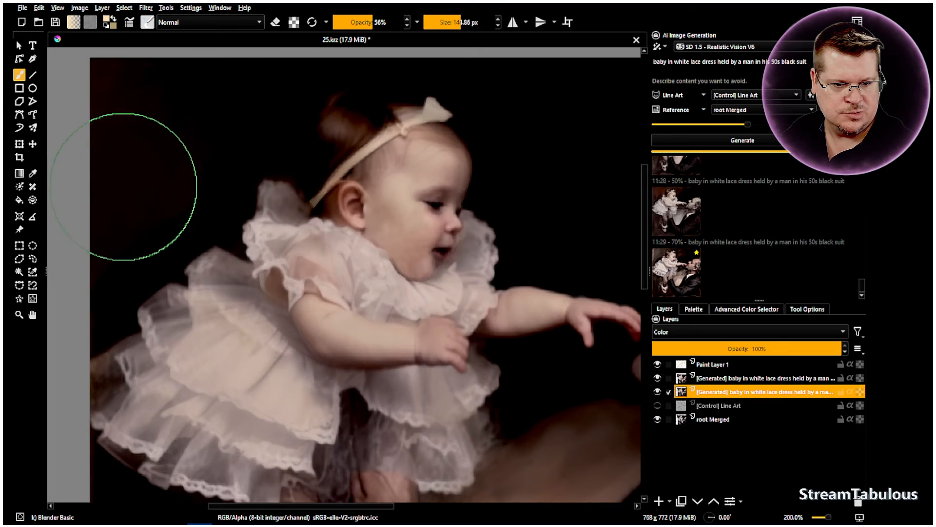
pyautogui.click(707, 415)
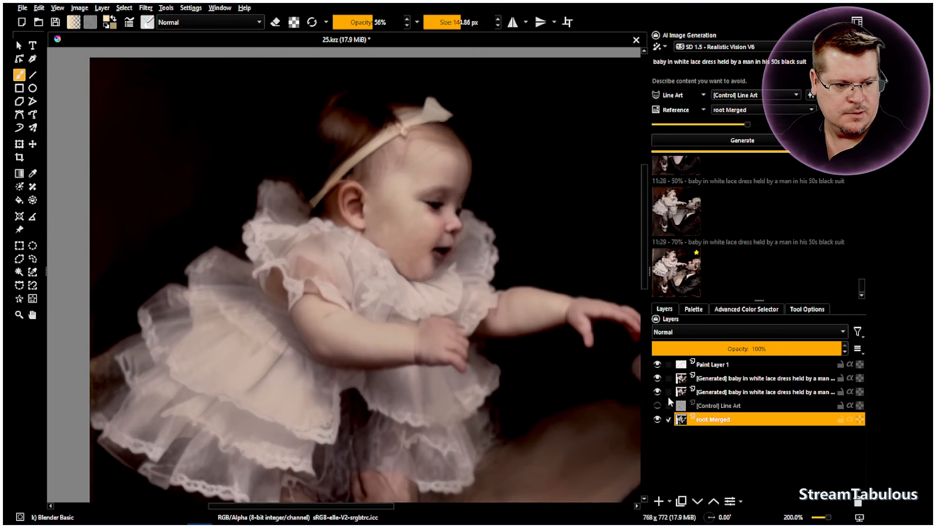
pyautogui.scroll(-3, 197, 108)
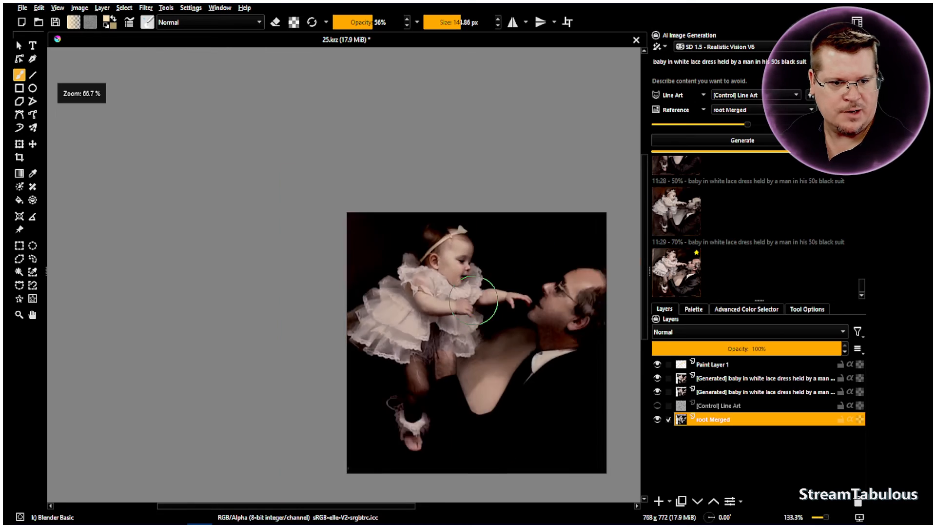
pyautogui.scroll(3, 564, 429)
pyautogui.scroll(-3, 451, 281)
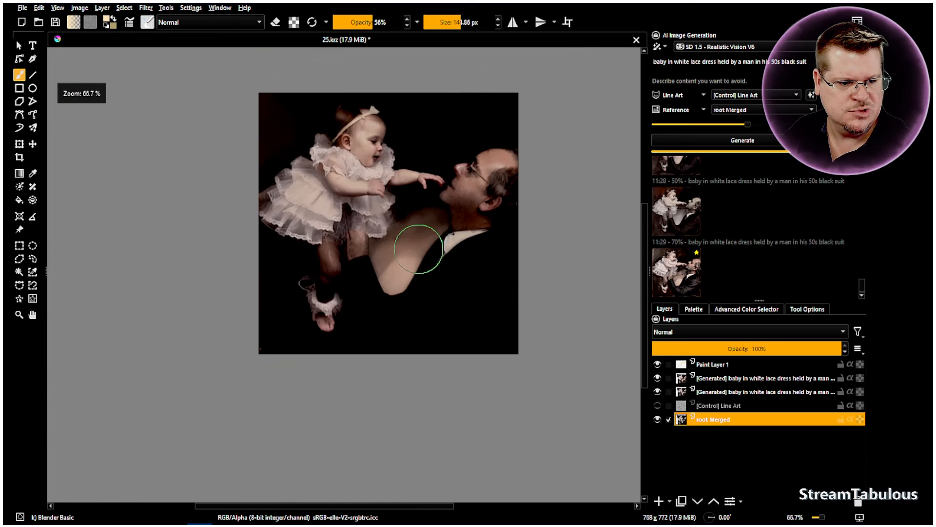
# Reduce the brush to 100.86 px and smooth the man's shirt front on the root Merged layer.
pyautogui.scroll(2, 419, 249)
pyautogui.moveTo(476, 231); pyautogui.dragTo(472, 250)
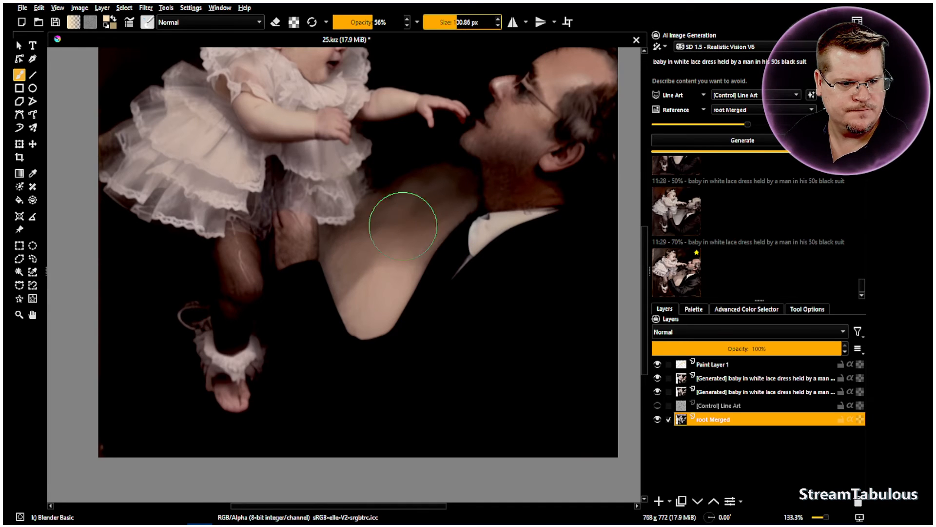
pyautogui.scroll(2, 419, 167)
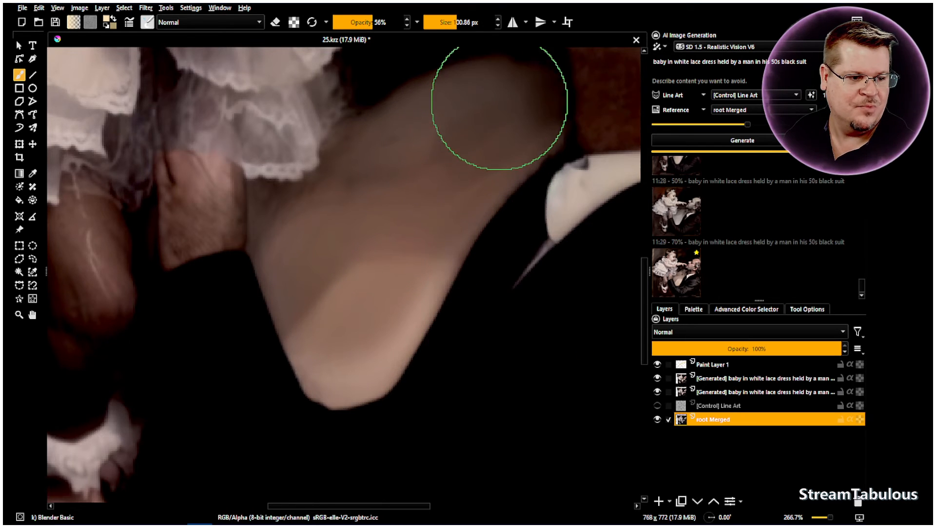
# Set the brush size to 69.86 px and even out the man's shirt front on both generated layers, blending away its hard shadow edge.
pyautogui.click(712, 390)
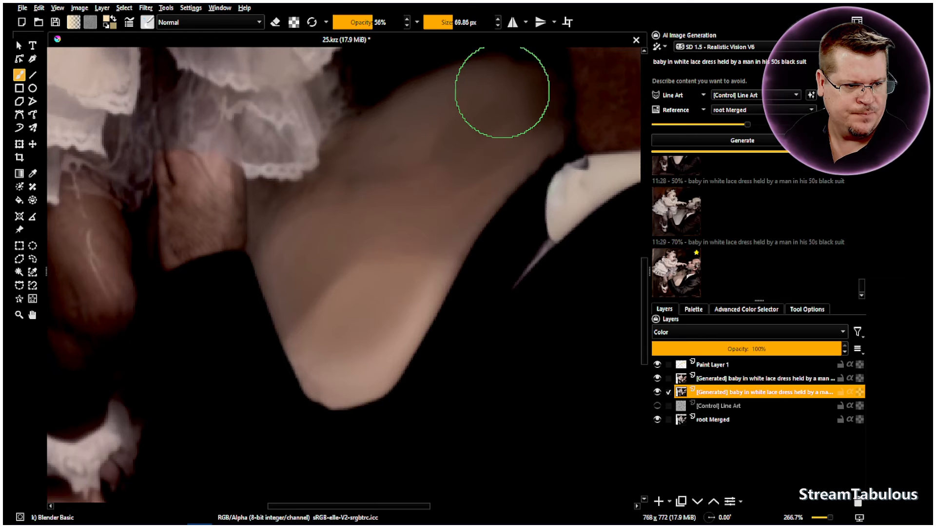
pyautogui.click(717, 378)
pyautogui.moveTo(504, 96)
pyautogui.mouseDown()
pyautogui.moveTo(485, 140)
pyautogui.moveTo(378, 219)
pyautogui.moveTo(437, 191)
pyautogui.moveTo(449, 203)
pyautogui.moveTo(418, 257)
pyautogui.moveTo(425, 209)
pyautogui.moveTo(372, 320)
pyautogui.moveTo(376, 268)
pyautogui.moveTo(411, 222)
pyautogui.moveTo(374, 276)
pyautogui.moveTo(398, 276)
pyautogui.moveTo(383, 232)
pyautogui.moveTo(318, 329)
pyautogui.moveTo(309, 296)
pyautogui.moveTo(317, 274)
pyautogui.moveTo(328, 360)
pyautogui.moveTo(445, 191)
pyautogui.moveTo(408, 250)
pyautogui.moveTo(378, 226)
pyautogui.mouseUp()
pyautogui.click(723, 390)
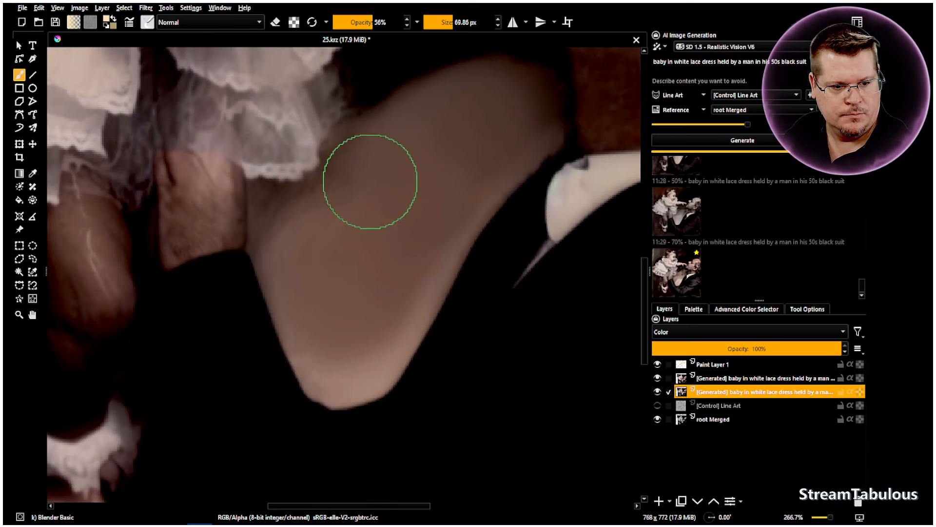
pyautogui.click(733, 380)
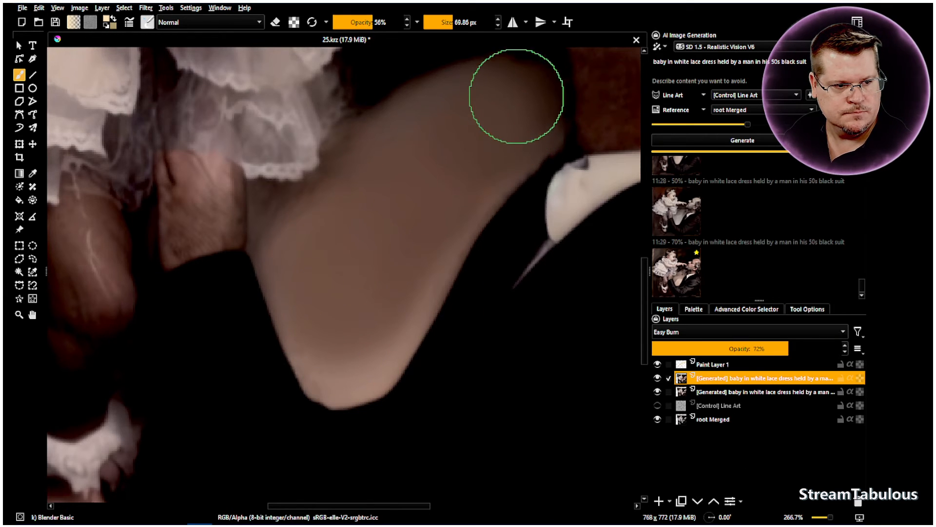
# Blend the shaded upper edge of the man's shirt front into the dark background on both generated layers.
pyautogui.scroll(-1, 493, 188)
pyautogui.moveTo(525, 152)
pyautogui.mouseDown()
pyautogui.moveTo(466, 181)
pyautogui.moveTo(460, 135)
pyautogui.moveTo(484, 129)
pyautogui.mouseUp()
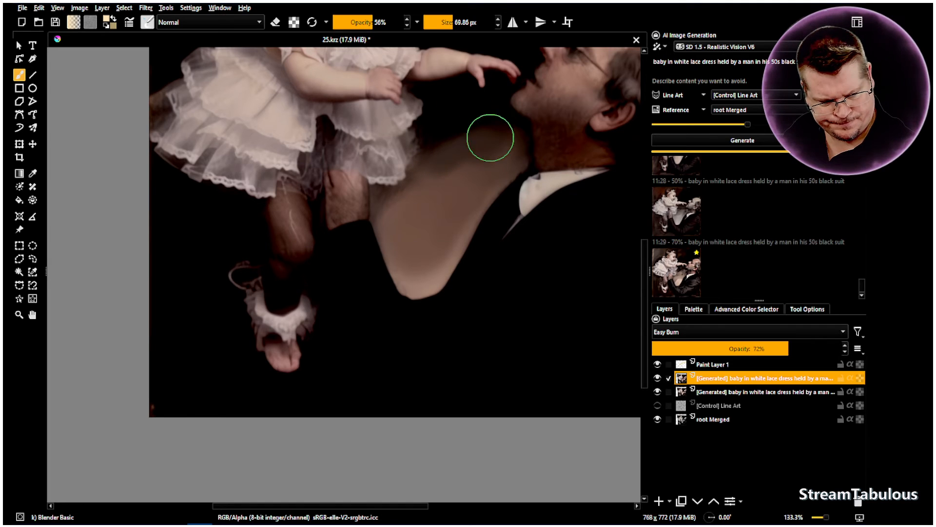
pyautogui.click(704, 392)
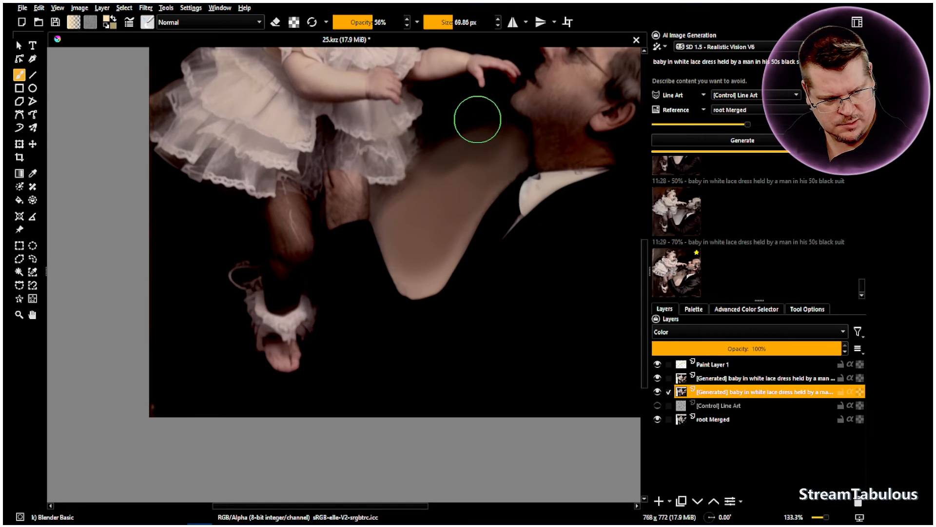
pyautogui.click(734, 409)
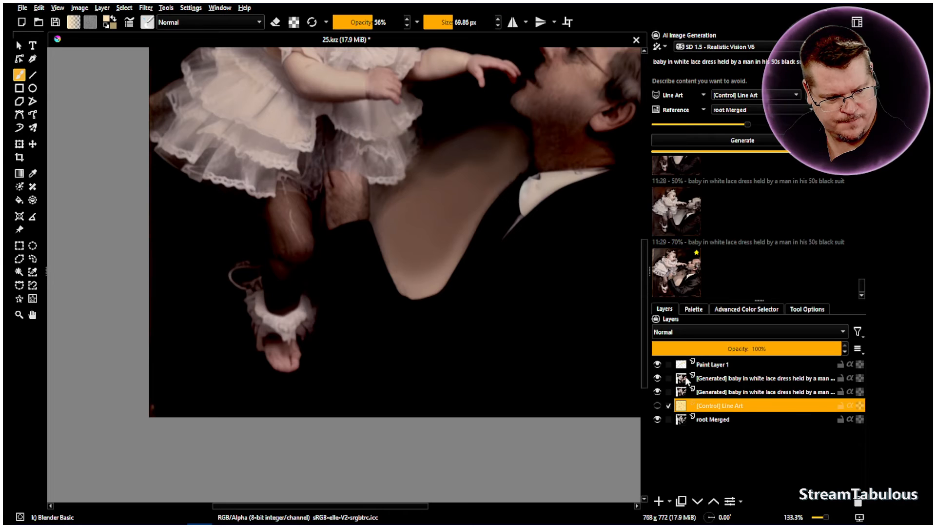
pyautogui.moveTo(473, 119); pyautogui.dragTo(471, 135)
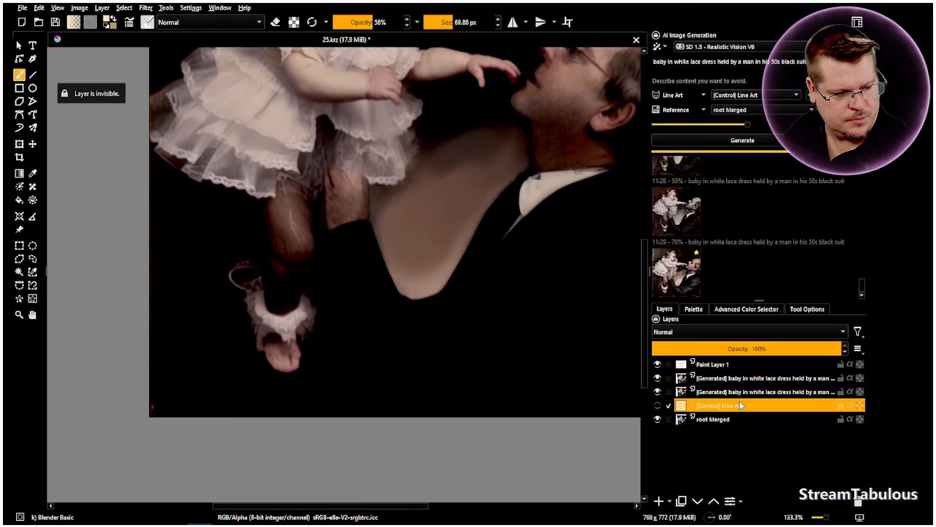
# Soften the upper edge of the man's shirt front into the dark background on the root Merged layer.
pyautogui.scroll(1, 385, 217)
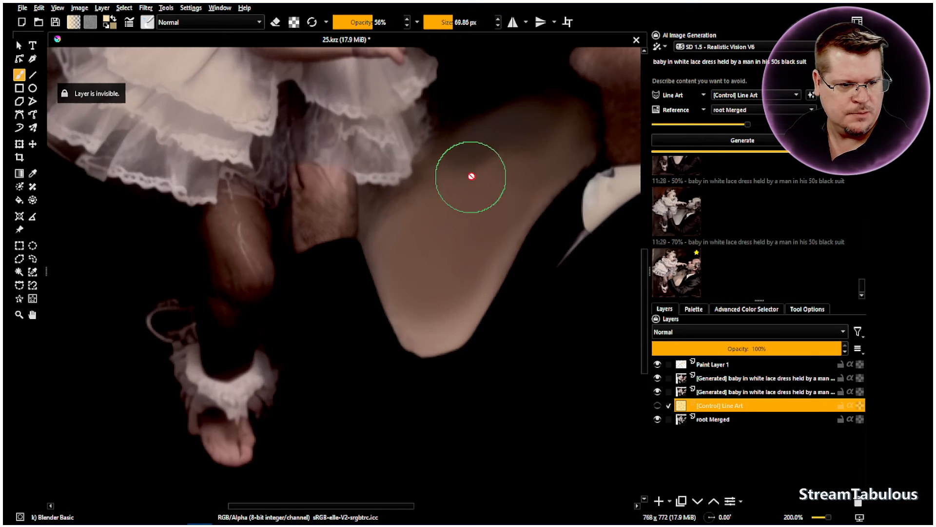
pyautogui.click(704, 393)
pyautogui.click(711, 419)
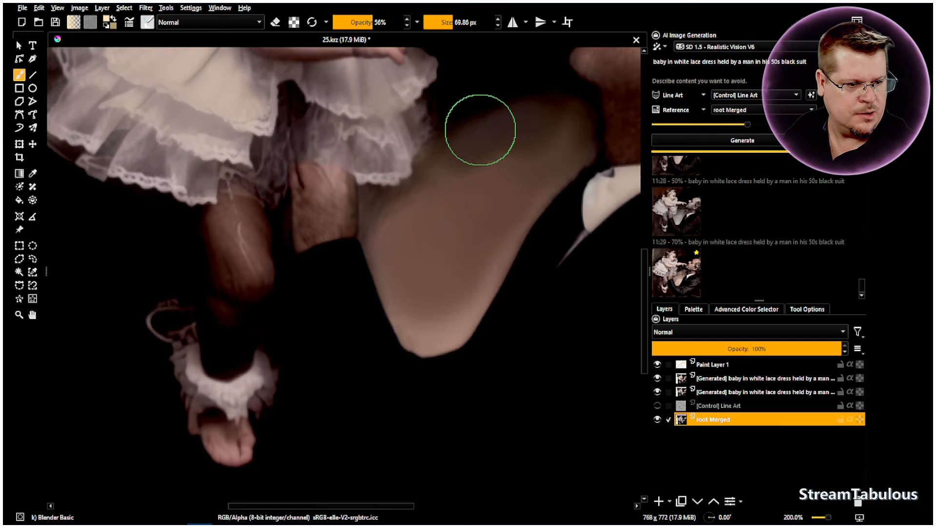
pyautogui.moveTo(524, 97)
pyautogui.mouseDown()
pyautogui.moveTo(486, 112)
pyautogui.moveTo(512, 104)
pyautogui.moveTo(533, 130)
pyautogui.moveTo(470, 157)
pyautogui.moveTo(519, 145)
pyautogui.moveTo(504, 147)
pyautogui.moveTo(500, 132)
pyautogui.moveTo(516, 103)
pyautogui.moveTo(556, 120)
pyautogui.mouseUp()
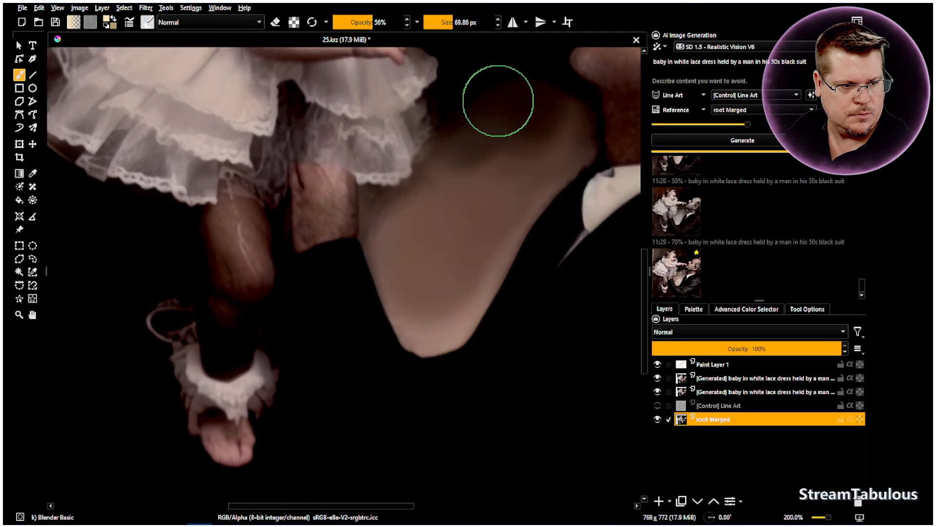
# Centre the whole portrait at 100% zoom and examine the blended shirt front against the rest of the picture.
pyautogui.scroll(-3, 460, 194)
pyautogui.scroll(-1, 462, 189)
pyautogui.scroll(1, 458, 176)
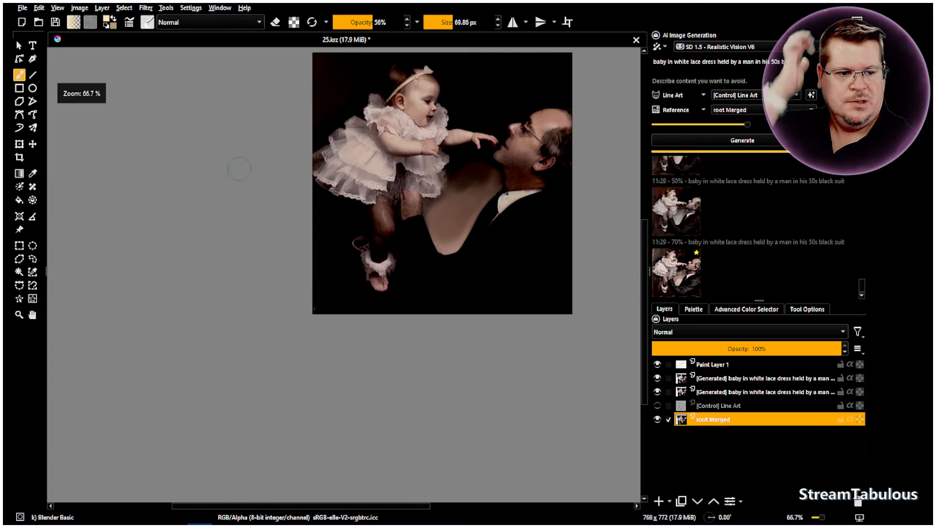
pyautogui.click(32, 314)
pyautogui.moveTo(360, 253); pyautogui.dragTo(247, 310)
pyautogui.scroll(1, 264, 309)
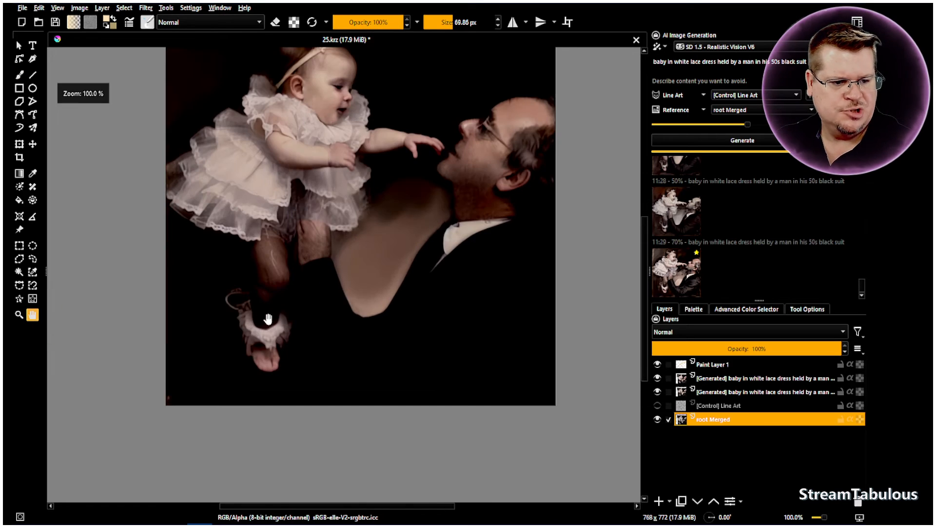
pyautogui.moveTo(412, 239); pyautogui.dragTo(390, 265)
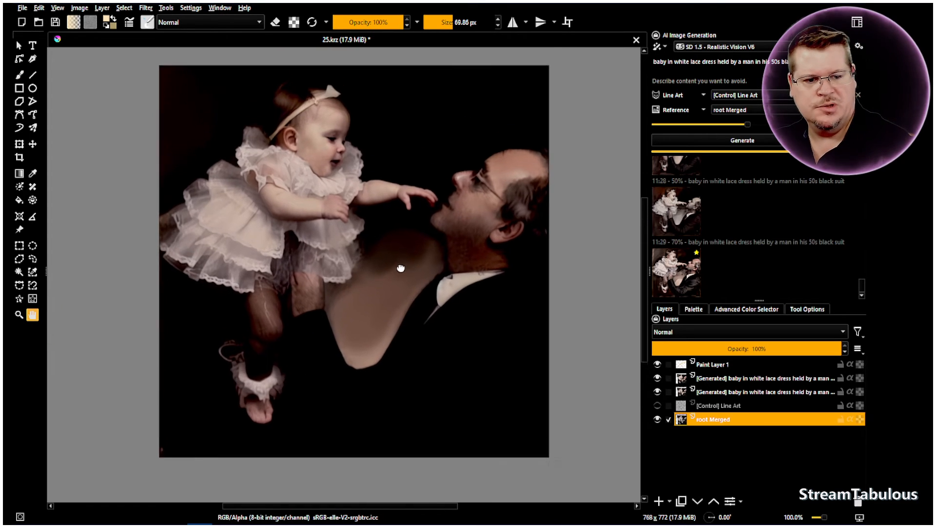